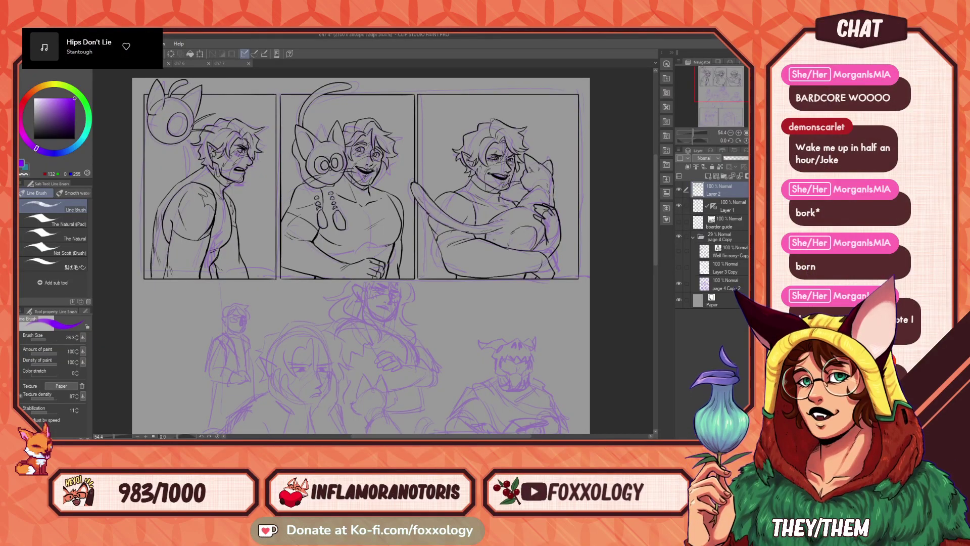
scroll(374, 253, "up", 2)
scroll(374, 252, "down", 2)
left_click_drag(251, 163, 283, 173)
key("ctrl+z")
left_click_drag(224, 152, 249, 158)
scroll(321, 168, "up", 2)
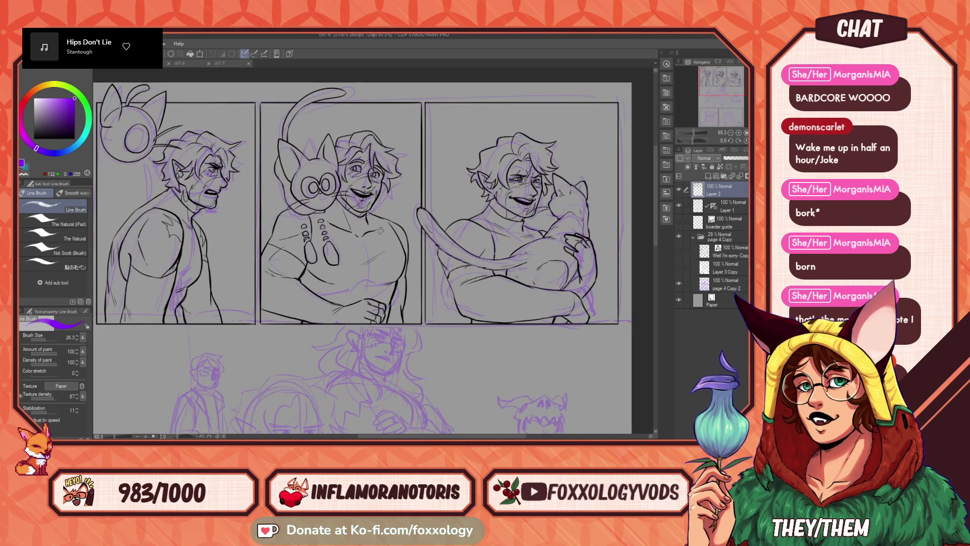
left_click_drag(382, 227, 403, 226)
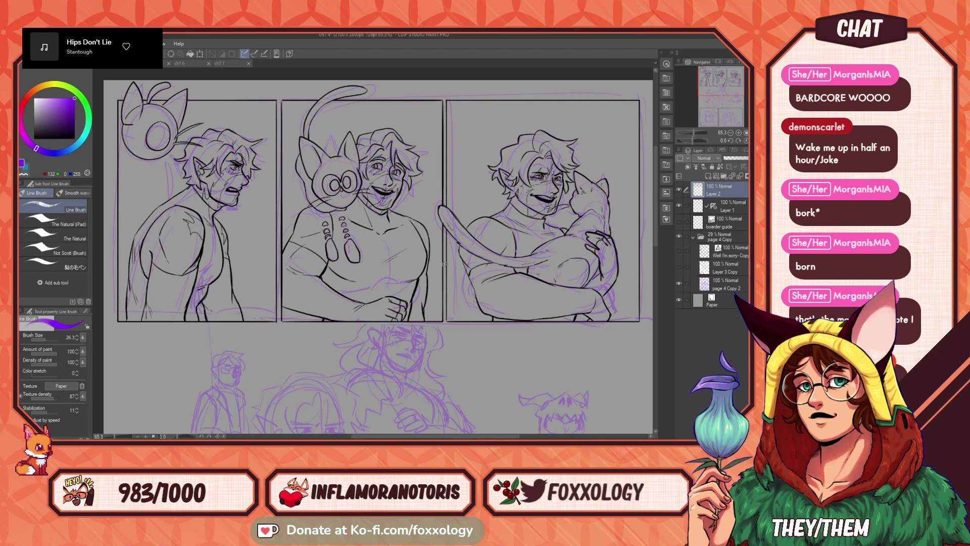
- Set the drawing colour to black and the Line Brush size to 6.0
left_click(33, 138)
left_click(74, 193)
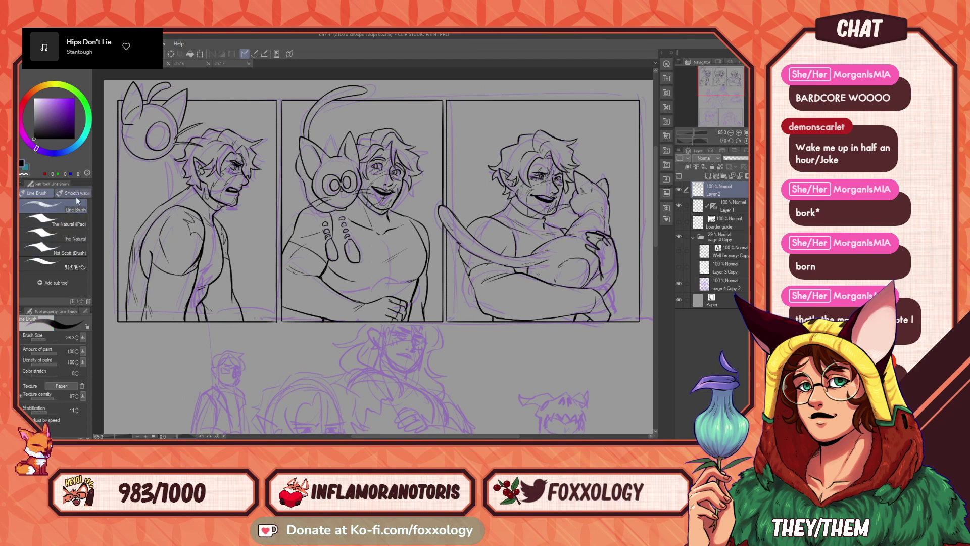
left_click(36, 193)
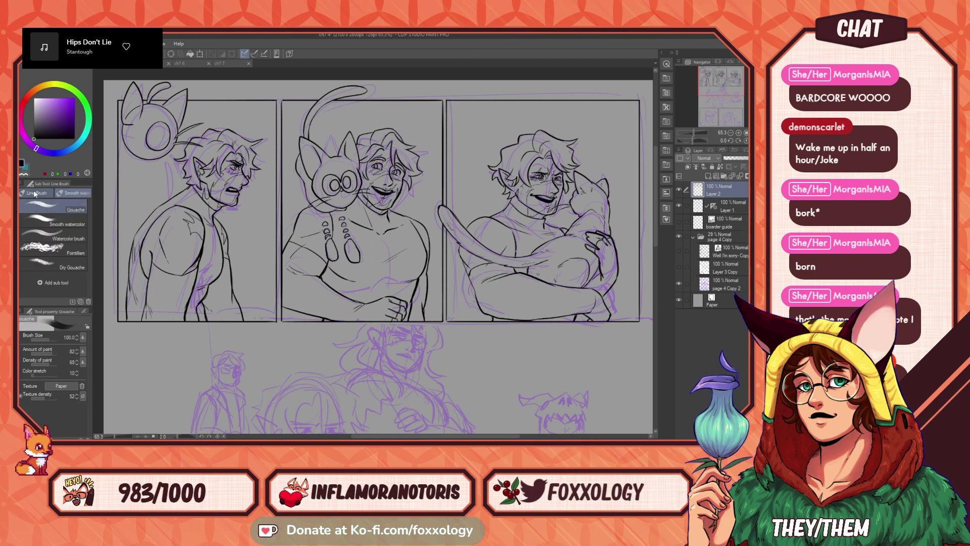
left_click(41, 338)
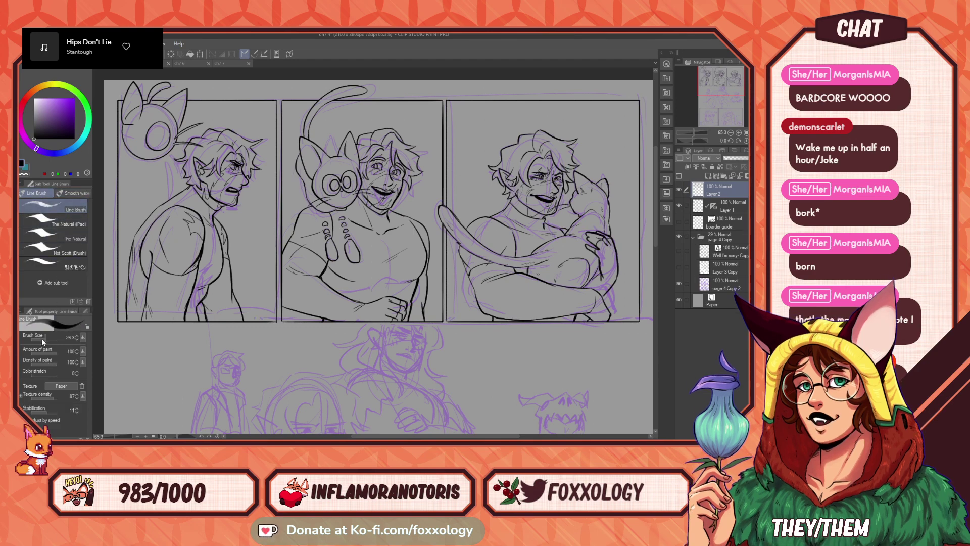
left_click(82, 337)
left_click_drag(325, 326, 341, 394)
key("ctrl+z")
- Examine the three inked upper panels and the purple sketch of the group scene below them
left_click_drag(449, 242, 465, 283)
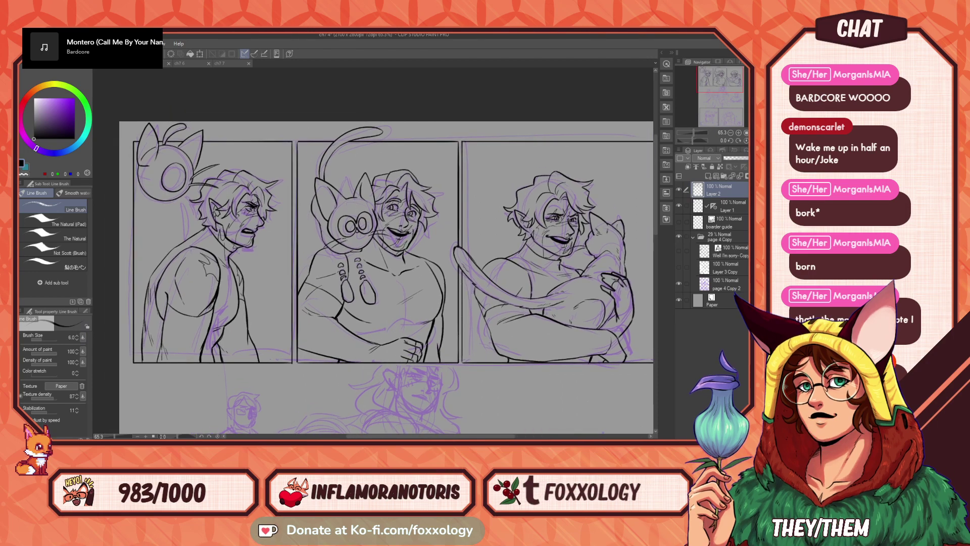
left_click_drag(415, 189, 409, 251)
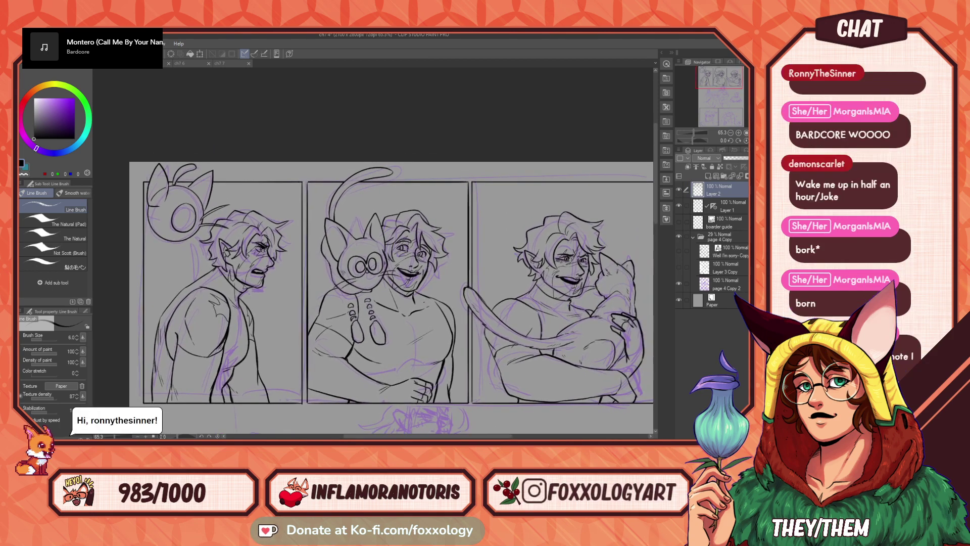
scroll(537, 234, "right", 8)
scroll(538, 234, "down", 2)
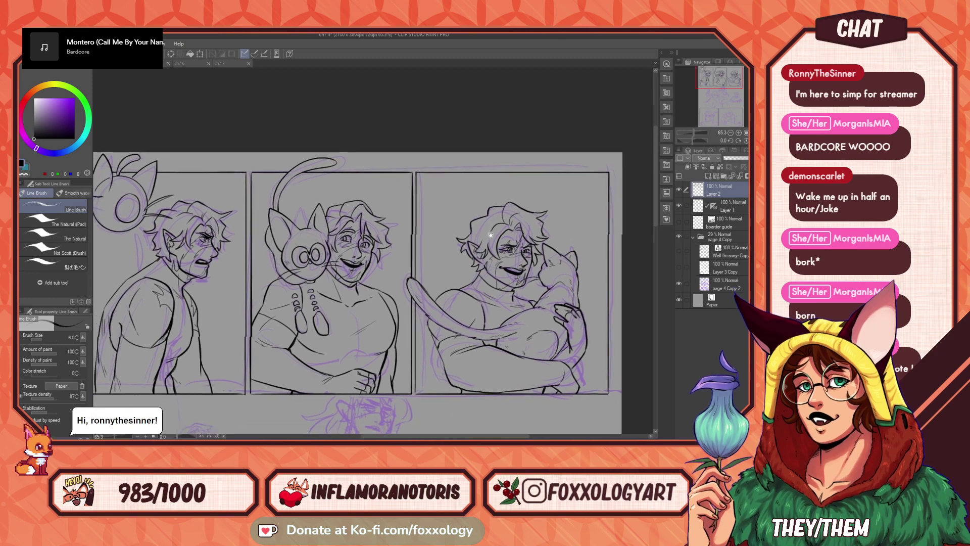
scroll(450, 262, "left", 1)
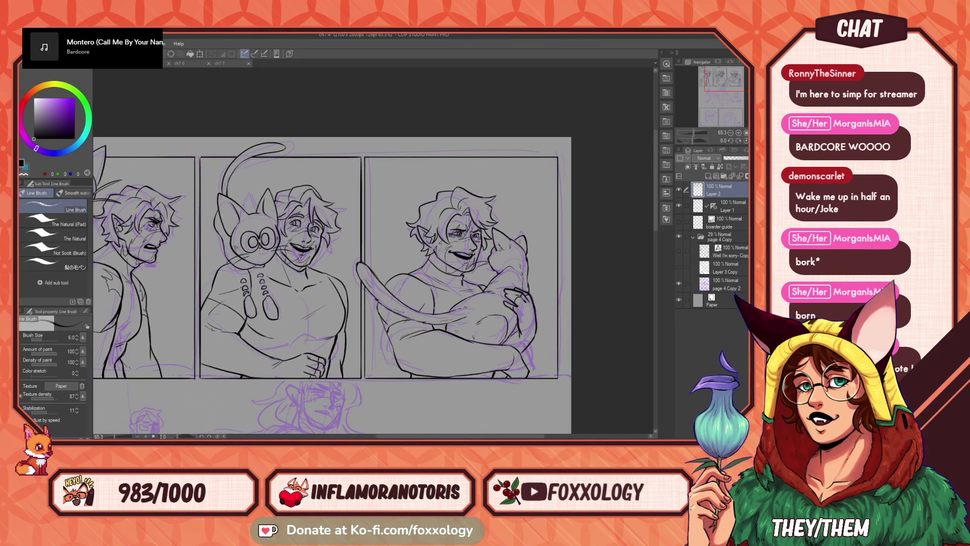
left_click_drag(455, 340, 566, 306)
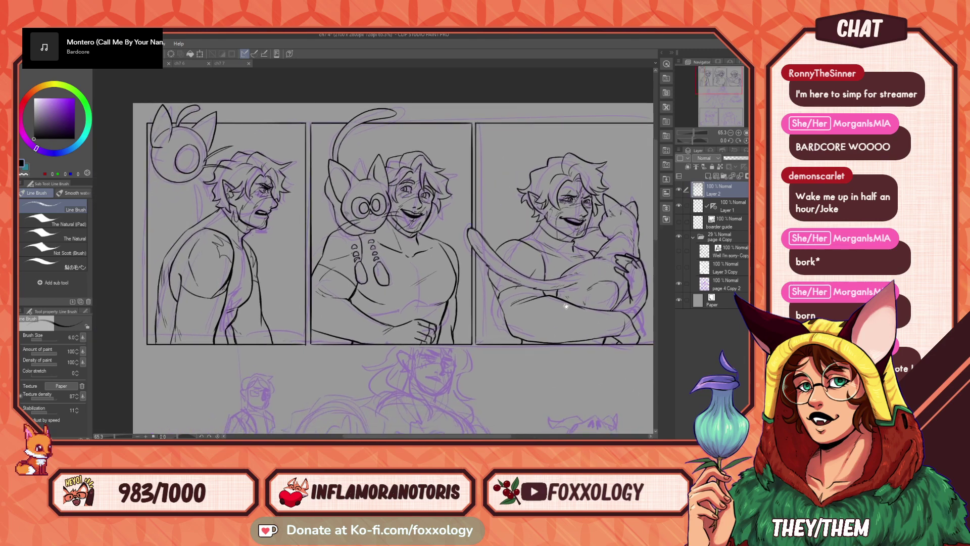
scroll(468, 309, "left", 5)
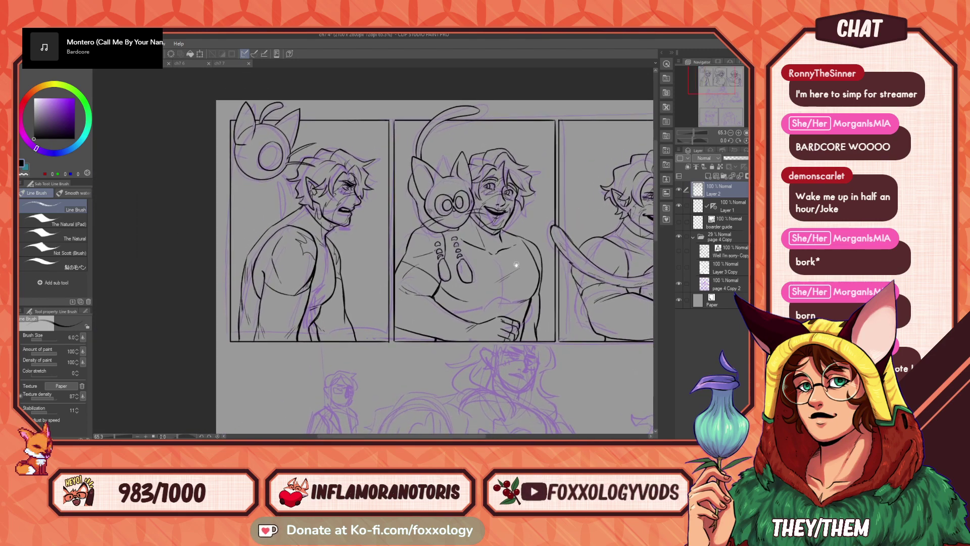
scroll(509, 264, "right", 5)
scroll(510, 263, "up", 3)
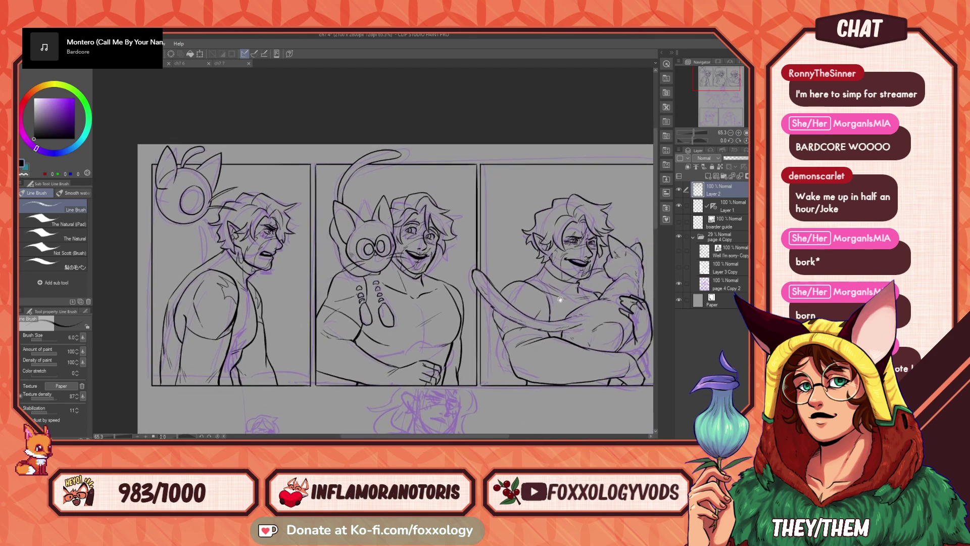
scroll(560, 299, "down", 8)
scroll(525, 242, "down", 8)
scroll(485, 277, "right", 2)
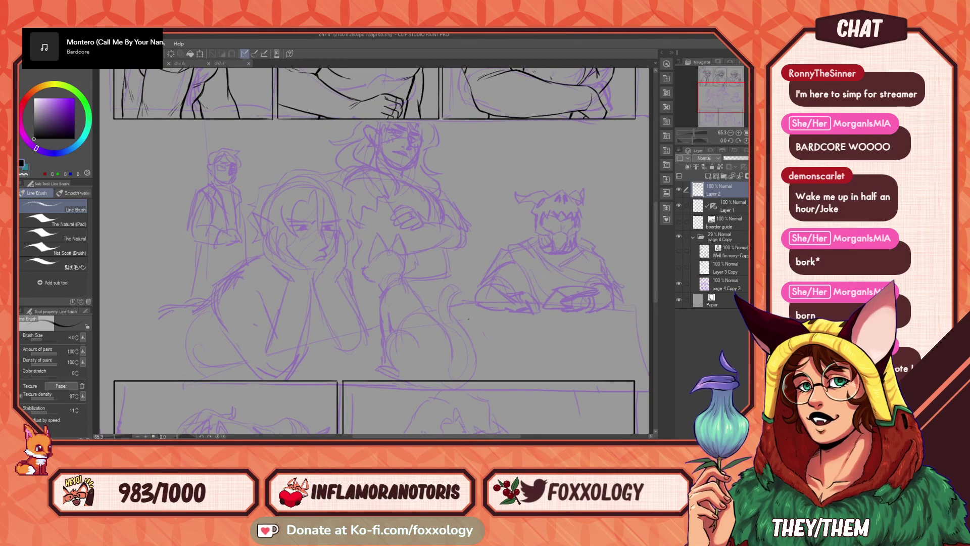
- Ink the first forehead strands and the top hair outline of the foreground figure resting their head on their hands, following the purple sketch
mouse_move(460, 336)
left_mouse_down()
mouse_move(459, 351)
mouse_move(423, 347)
mouse_move(535, 319)
mouse_move(534, 334)
mouse_move(472, 399)
mouse_move(495, 278)
mouse_move(540, 210)
mouse_move(519, 232)
mouse_move(501, 348)
mouse_move(505, 243)
mouse_move(531, 160)
mouse_move(525, 391)
left_mouse_up()
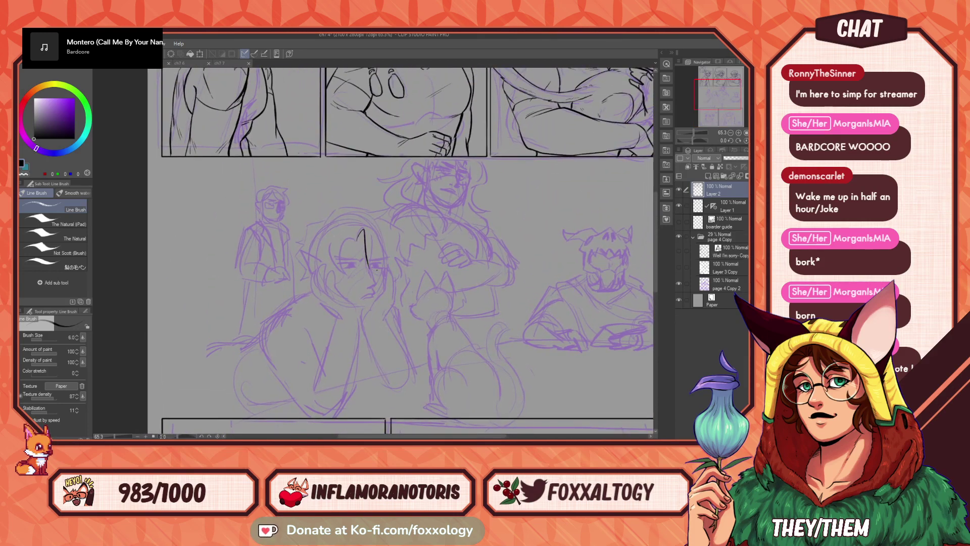
left_click_drag(371, 251, 402, 262)
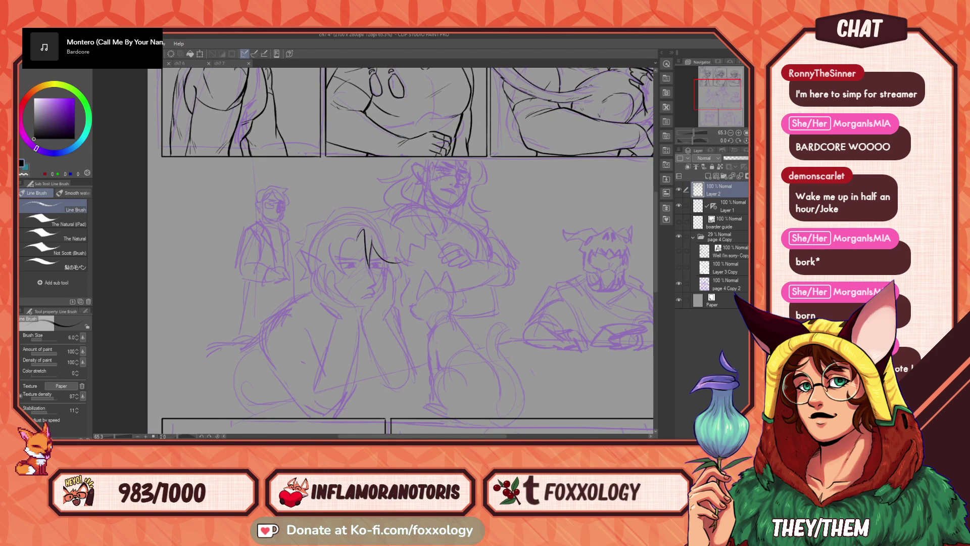
key("ctrl+z")
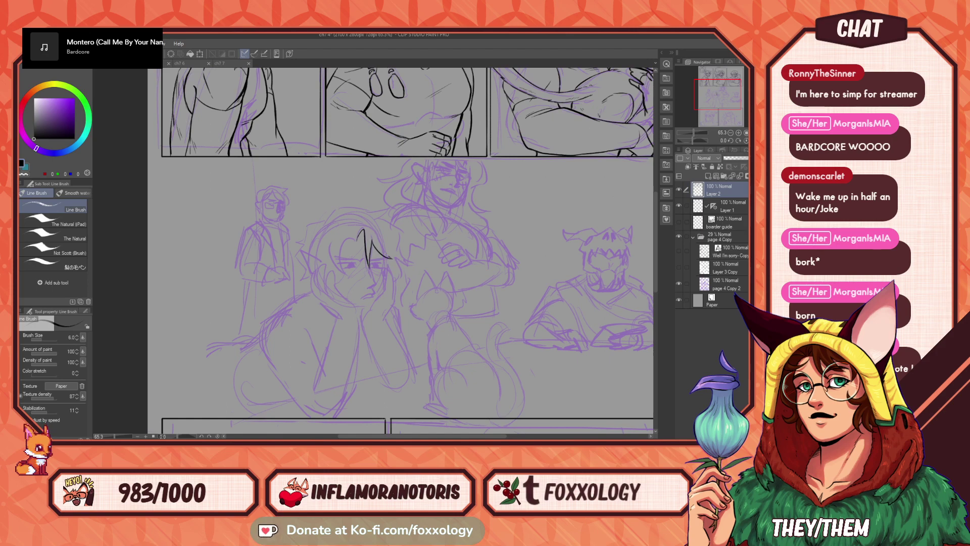
left_click_drag(455, 295, 482, 307)
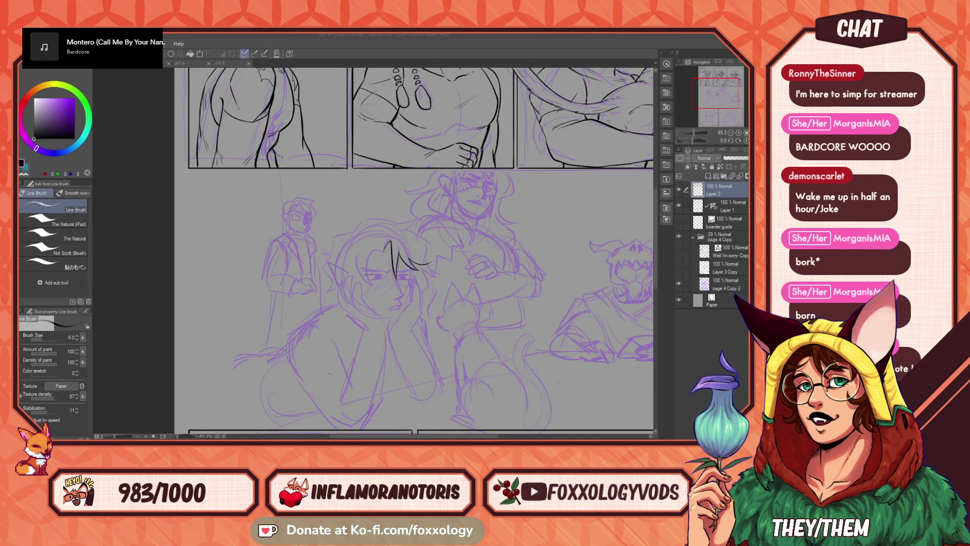
left_click_drag(411, 234, 435, 261)
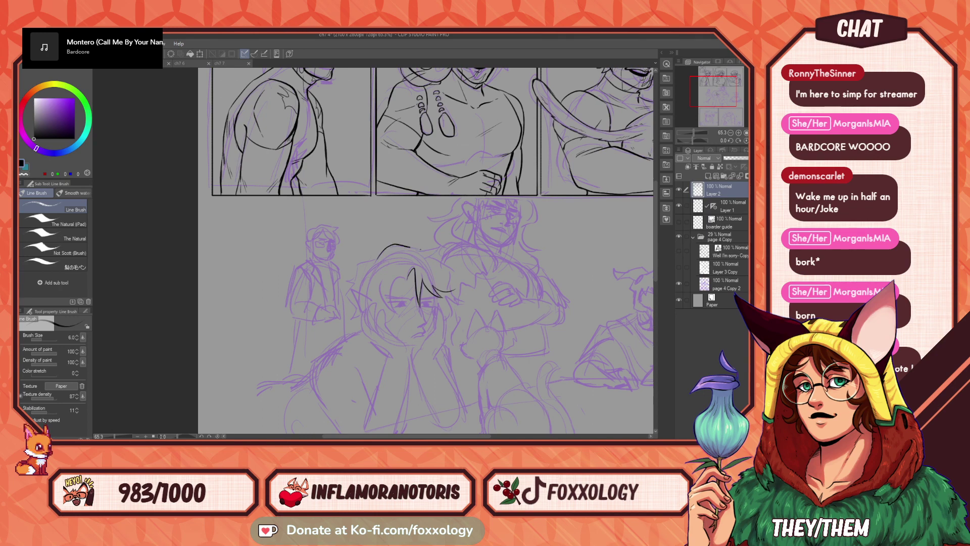
left_click_drag(522, 267, 441, 232)
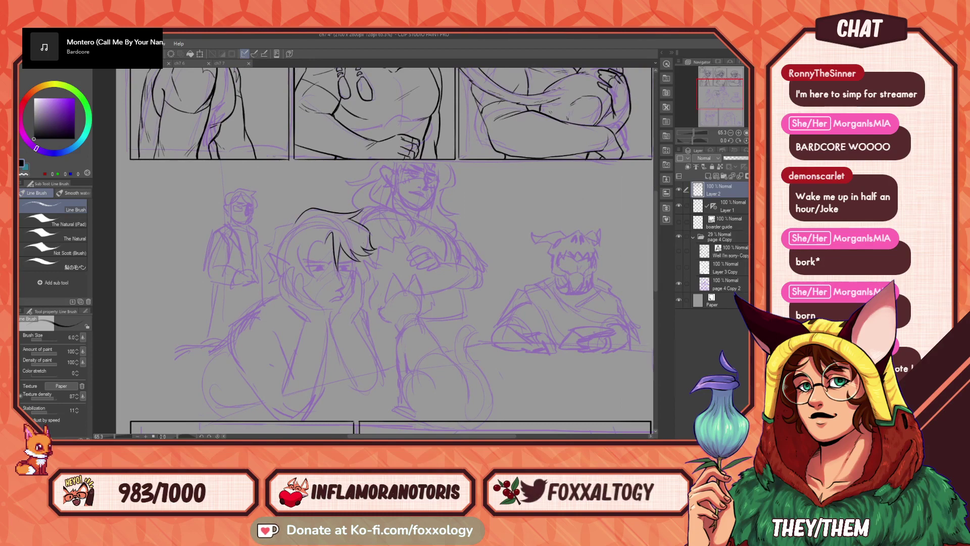
- Ink the remaining fringe locks, crown lines and side hair contours of the foreground figure
left_click_drag(379, 265, 403, 260)
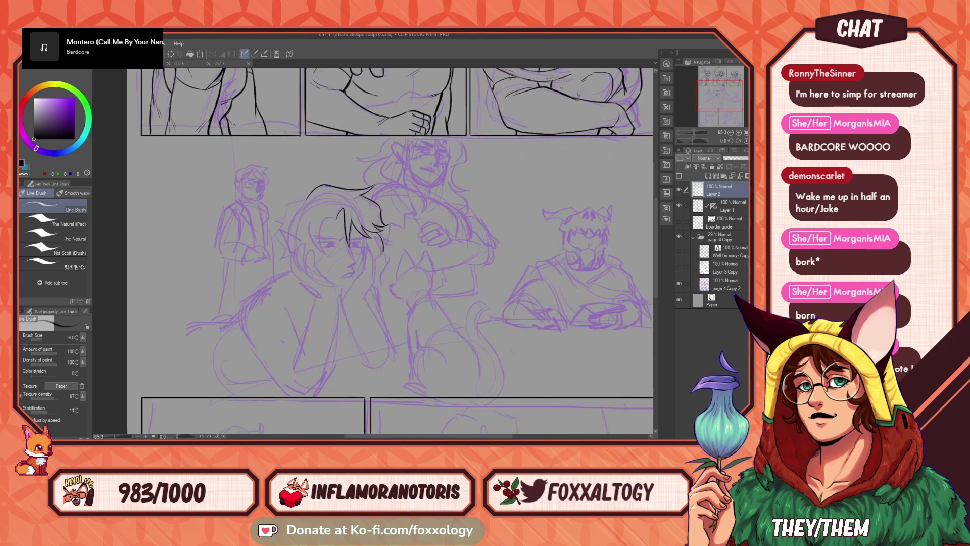
mouse_move(377, 238)
left_mouse_down()
mouse_move(369, 257)
mouse_move(464, 267)
left_mouse_up()
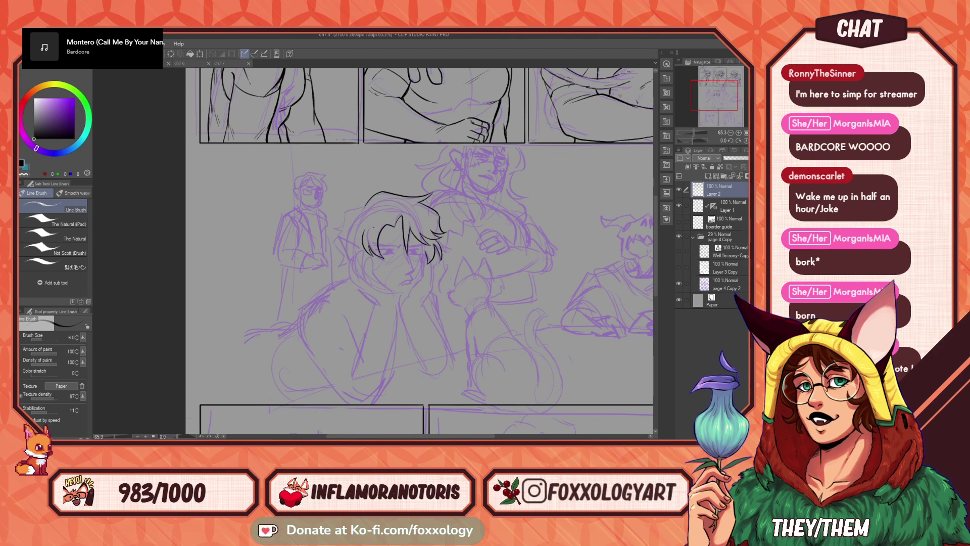
left_click_drag(443, 222, 411, 270)
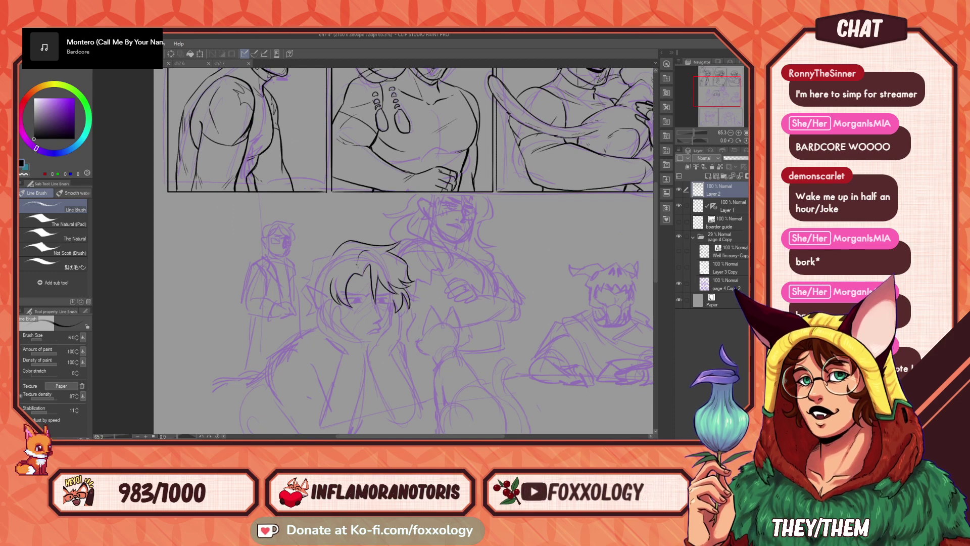
left_click_drag(385, 297, 408, 255)
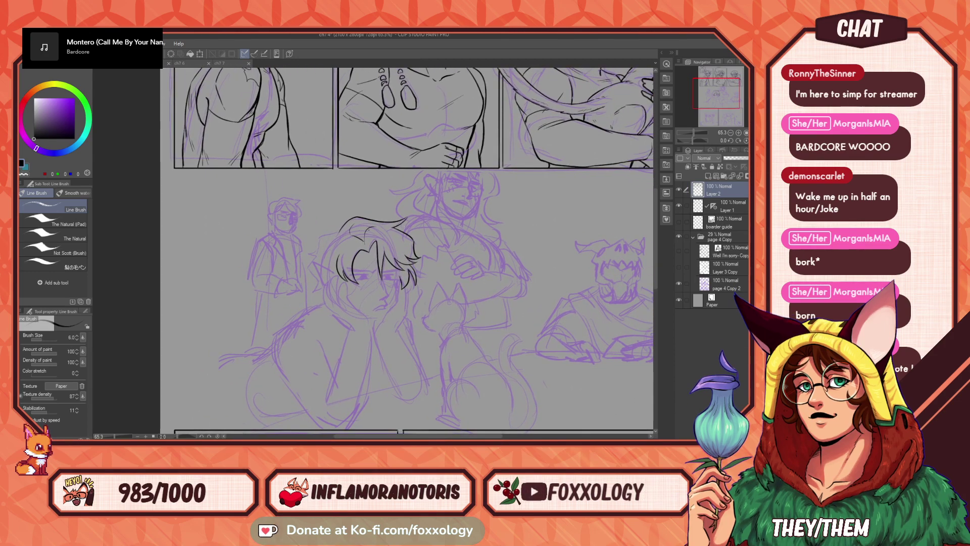
mouse_move(322, 243)
left_mouse_down()
mouse_move(310, 254)
mouse_move(377, 212)
left_mouse_up()
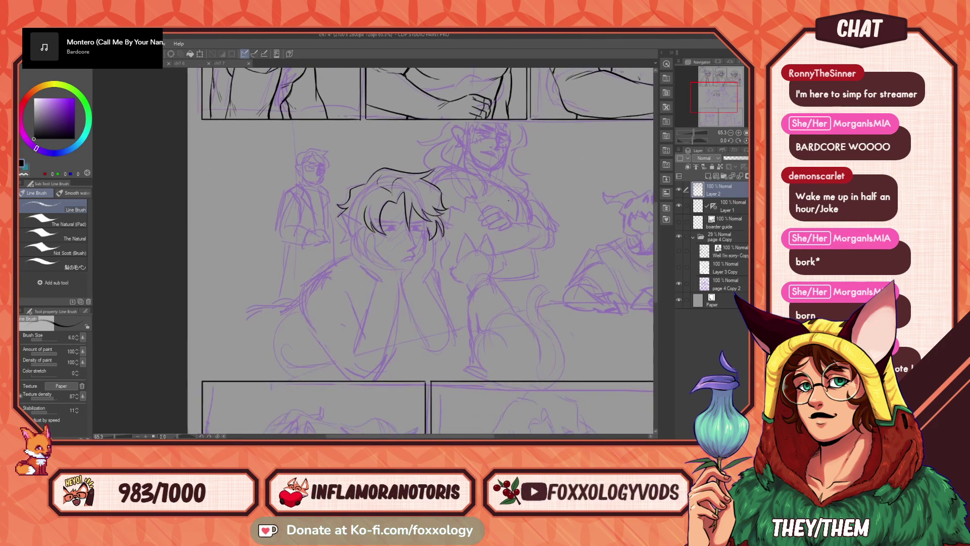
- Ink the foreground figure's nose and frowning mouth over the sketch, working at 100% zoom
left_click(747, 134)
left_click_drag(581, 92, 515, 380)
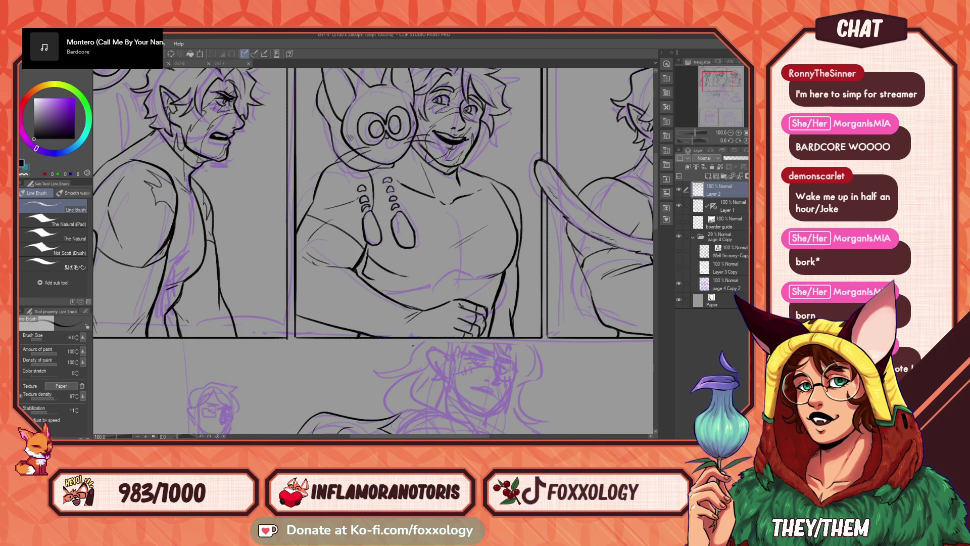
mouse_move(412, 345)
left_mouse_down()
mouse_move(472, 326)
mouse_move(510, 243)
mouse_move(502, 167)
left_mouse_up()
left_click_drag(389, 307, 433, 232)
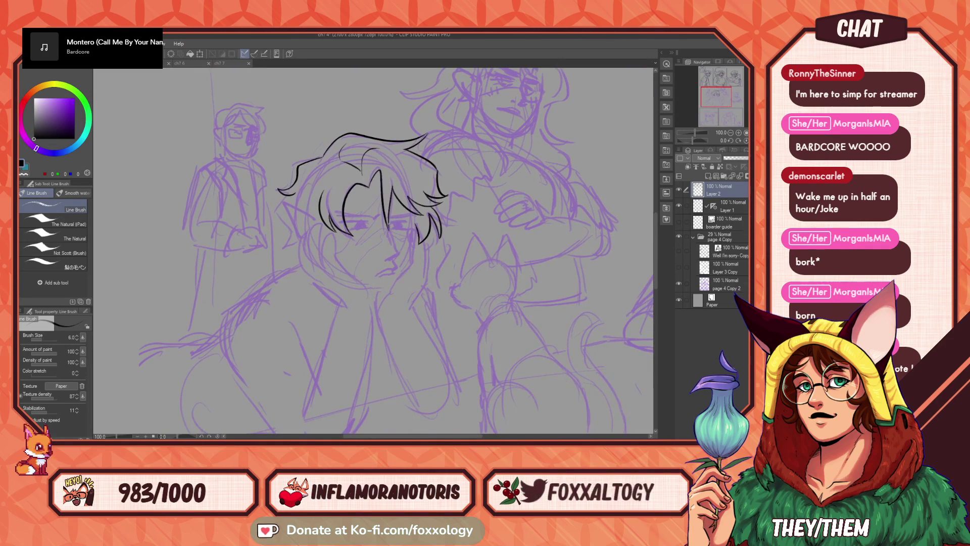
left_click_drag(390, 234, 401, 254)
key("ctrl+z")
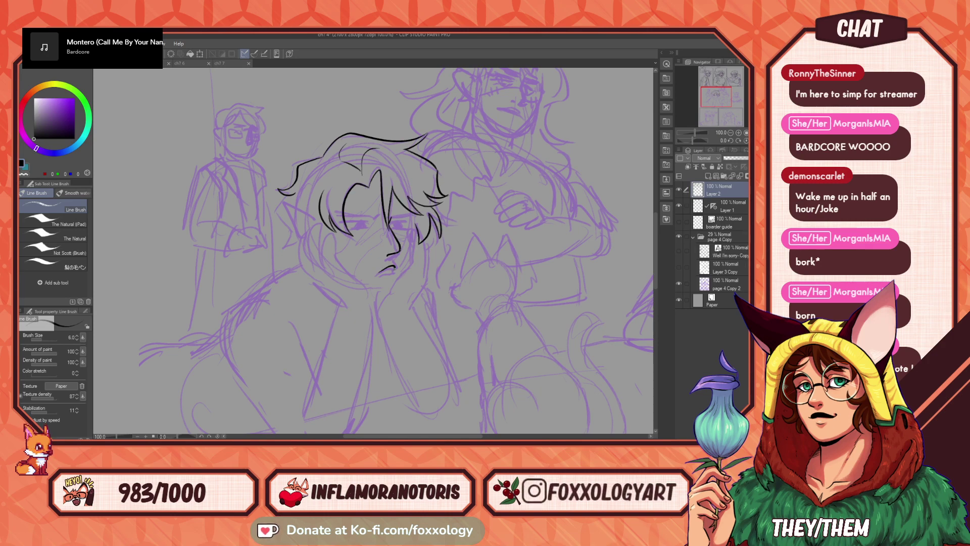
left_click_drag(419, 246, 402, 231)
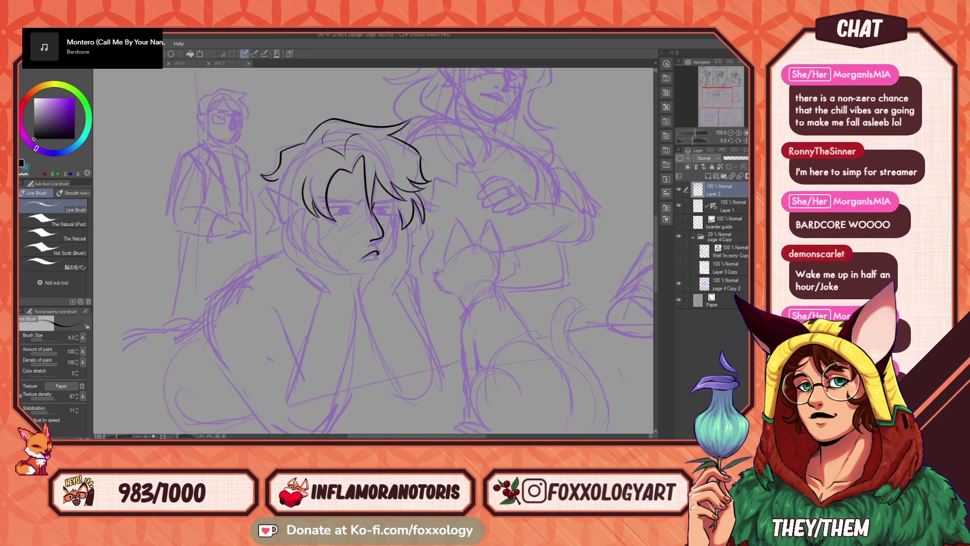
left_click_drag(436, 263, 447, 266)
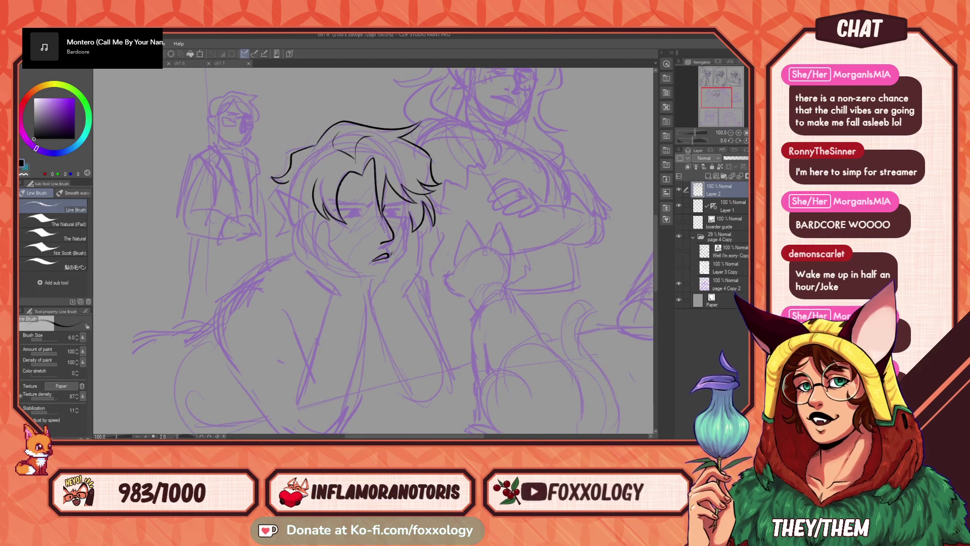
mouse_move(398, 274)
left_mouse_down()
mouse_move(368, 271)
mouse_move(420, 251)
left_mouse_up()
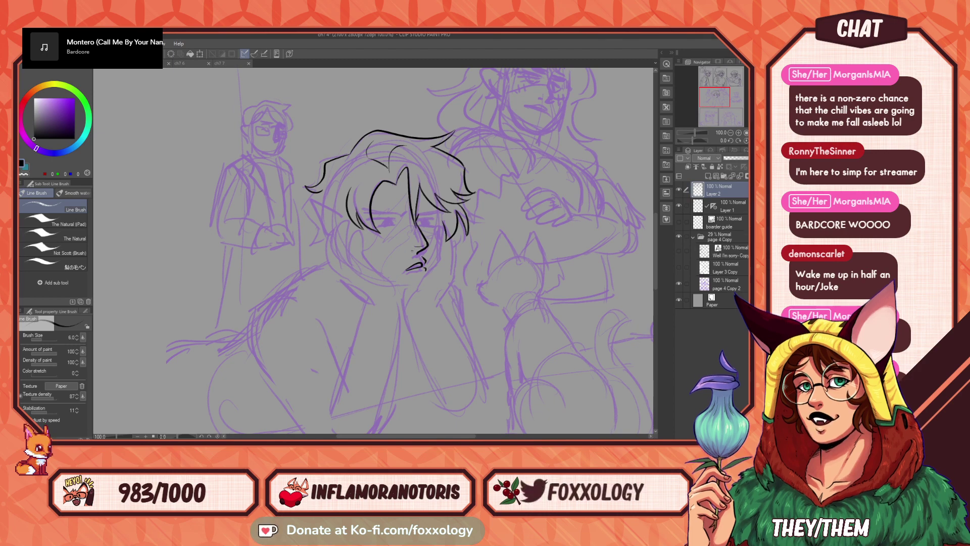
left_click_drag(502, 306, 453, 293)
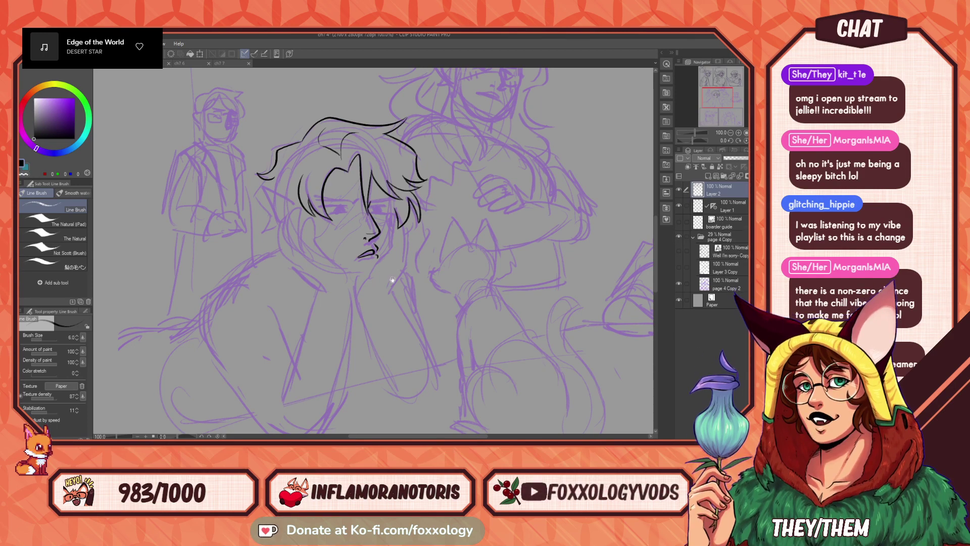
- Ink the foreground figure's furrowed brow beneath the fringe, checking the inked face in the third upper panel for reference
left_click_drag(381, 291, 387, 337)
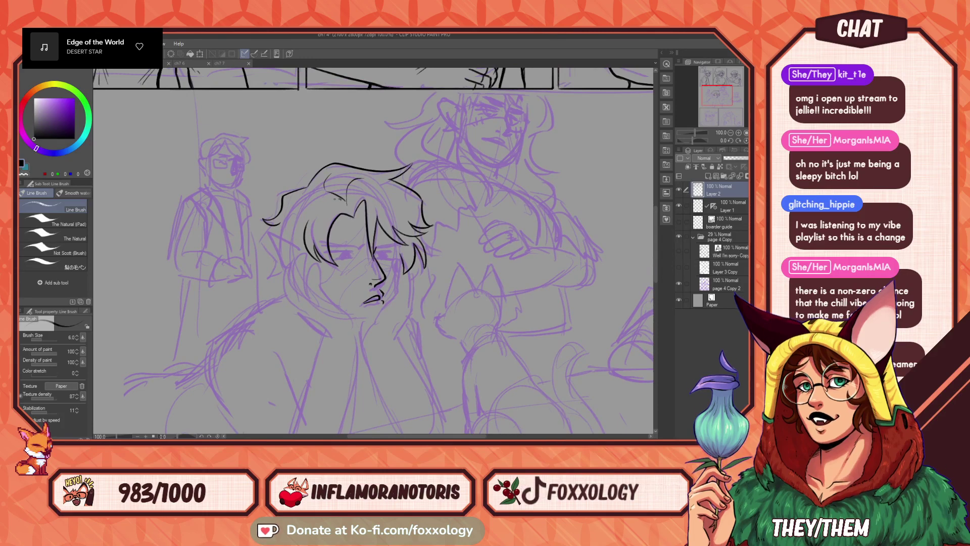
left_click_drag(386, 230, 376, 215)
left_click_drag(452, 268, 397, 400)
left_click_drag(484, 252, 495, 430)
left_click_drag(650, 288, 443, 307)
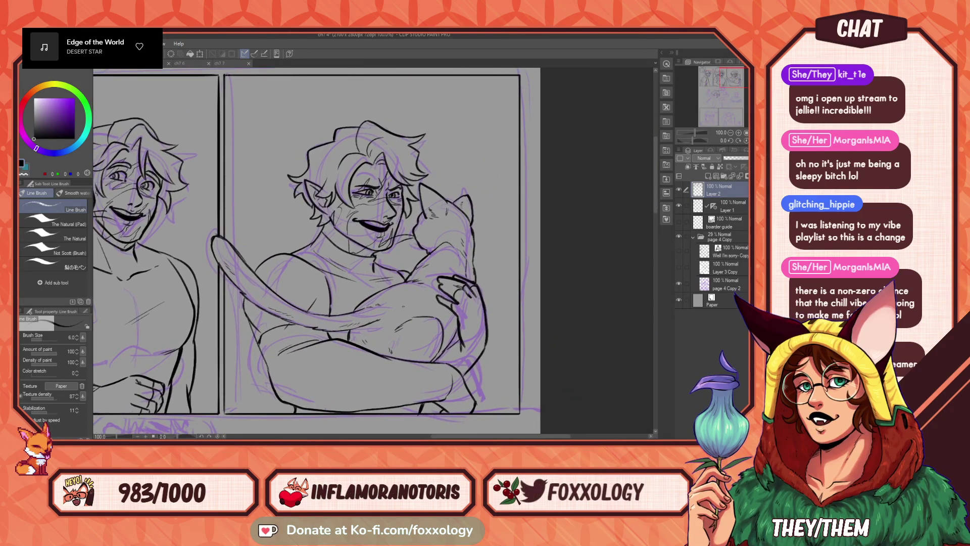
mouse_move(397, 338)
left_mouse_down()
mouse_move(506, 318)
mouse_move(470, 311)
mouse_move(448, 321)
mouse_move(543, 233)
left_mouse_up()
left_click_drag(388, 353, 518, 170)
mouse_move(425, 300)
left_mouse_down()
mouse_move(478, 231)
mouse_move(473, 250)
left_mouse_up()
left_click_drag(372, 257, 392, 267)
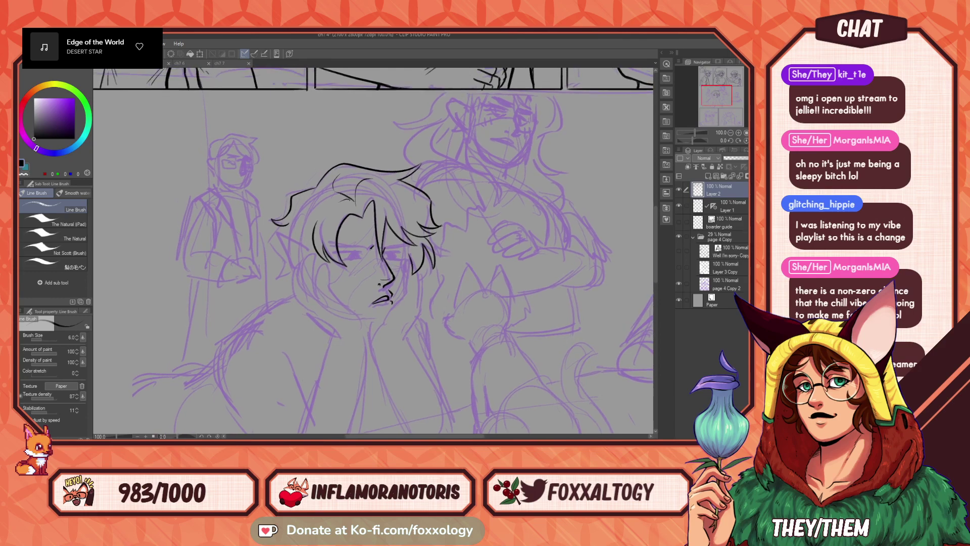
left_click_drag(337, 245, 356, 244)
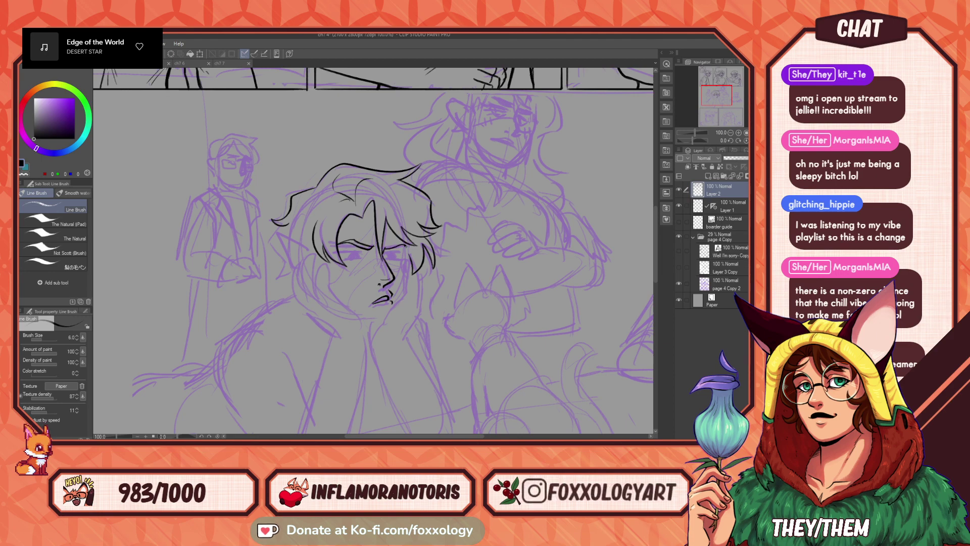
- Ink the foreground figure's narrowed eyes beneath the furrowed brow, following the purple sketch
mouse_move(434, 251)
left_mouse_down()
mouse_move(418, 249)
mouse_move(435, 255)
left_mouse_up()
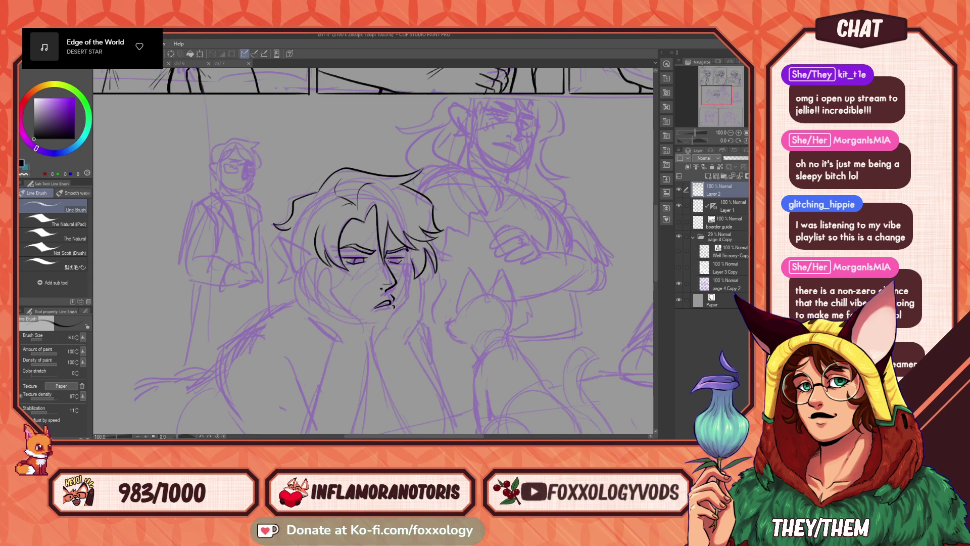
left_click_drag(454, 276, 427, 255)
left_click_drag(520, 263, 483, 235)
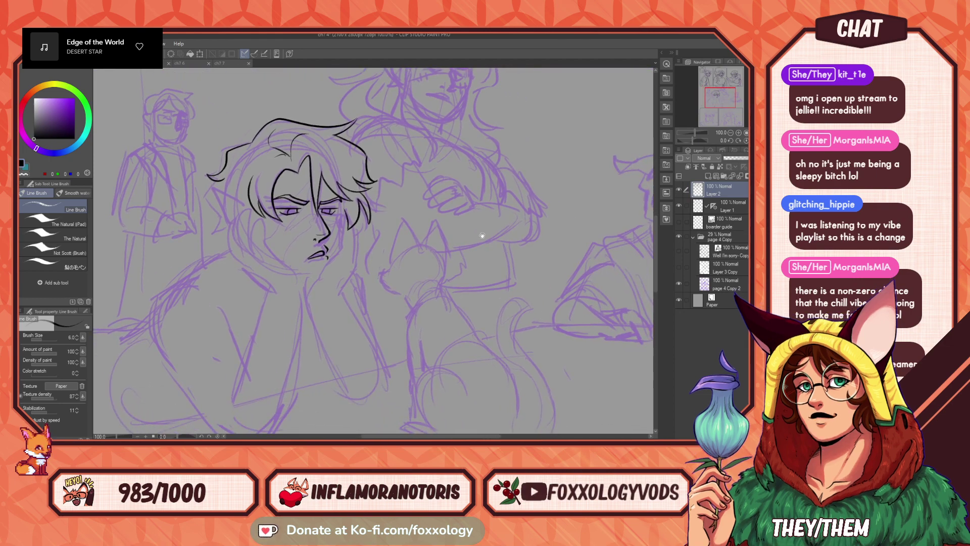
left_click_drag(390, 239, 431, 229)
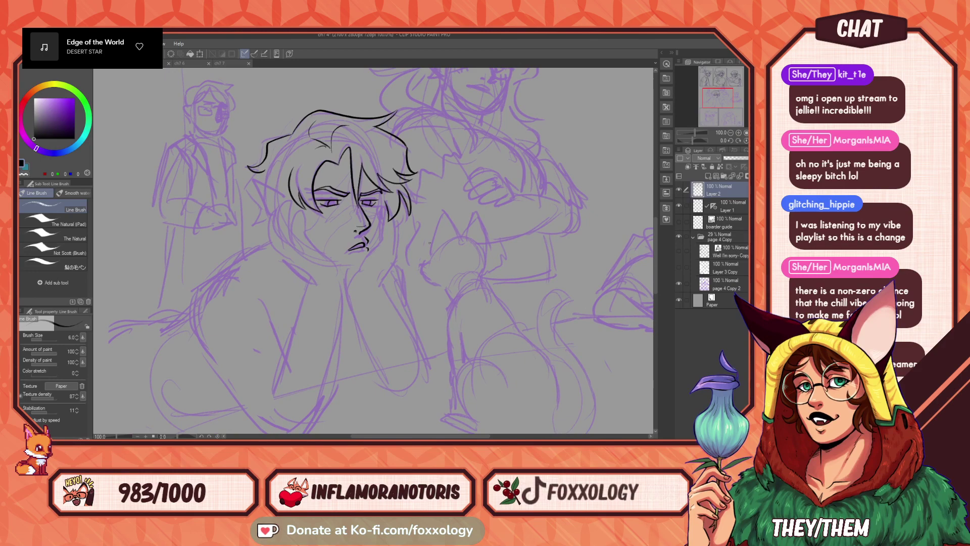
- Ink the foreground figure's cheek line and the curled finger of the near hand pressed against the cheek
mouse_move(531, 253)
left_mouse_down()
mouse_move(533, 264)
mouse_move(535, 232)
mouse_move(552, 231)
mouse_move(450, 271)
left_mouse_up()
left_click_drag(374, 282, 356, 253)
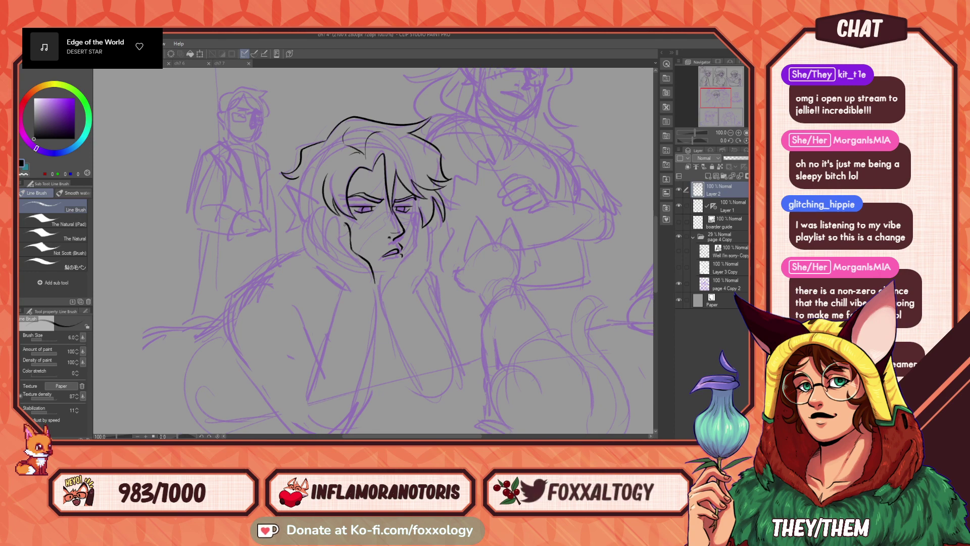
left_click_drag(342, 223, 343, 244)
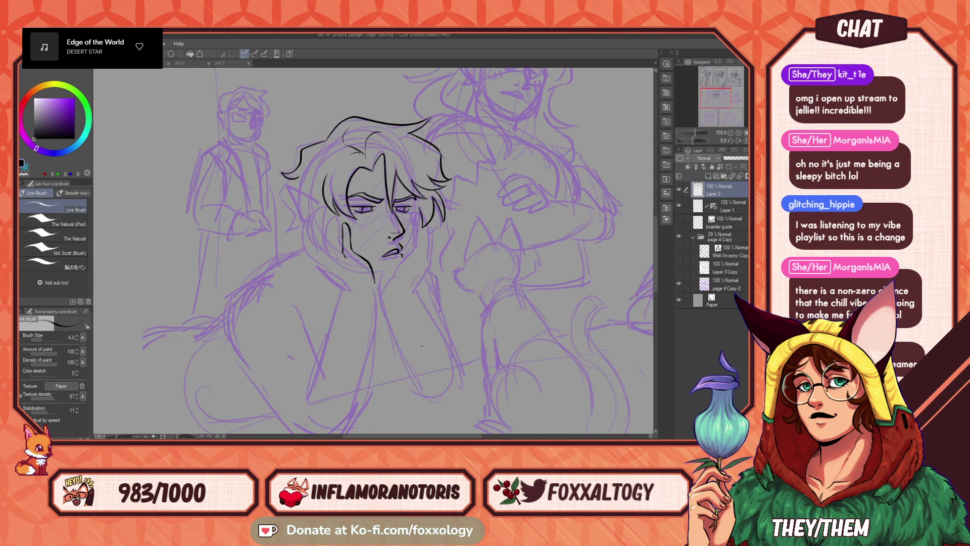
key("ctrl+z")
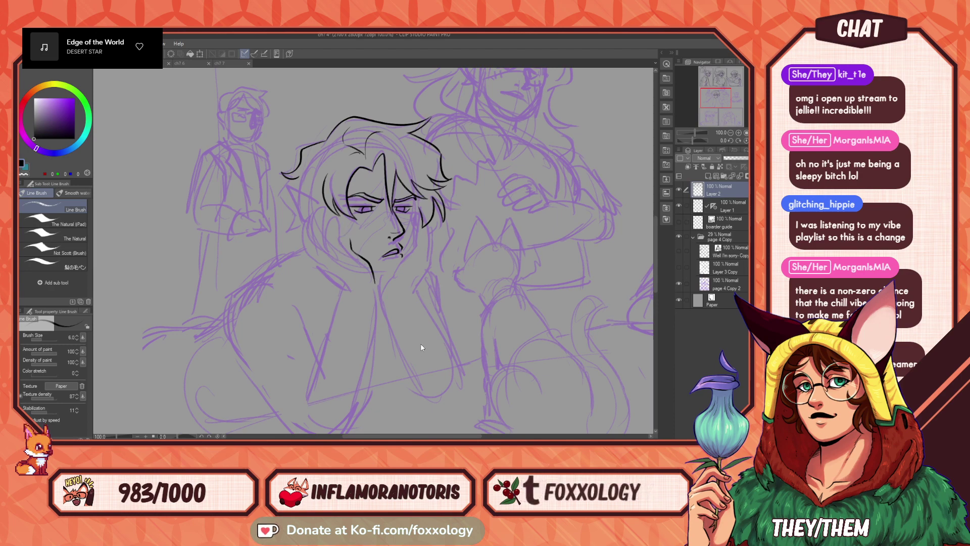
left_click_drag(353, 241, 364, 237)
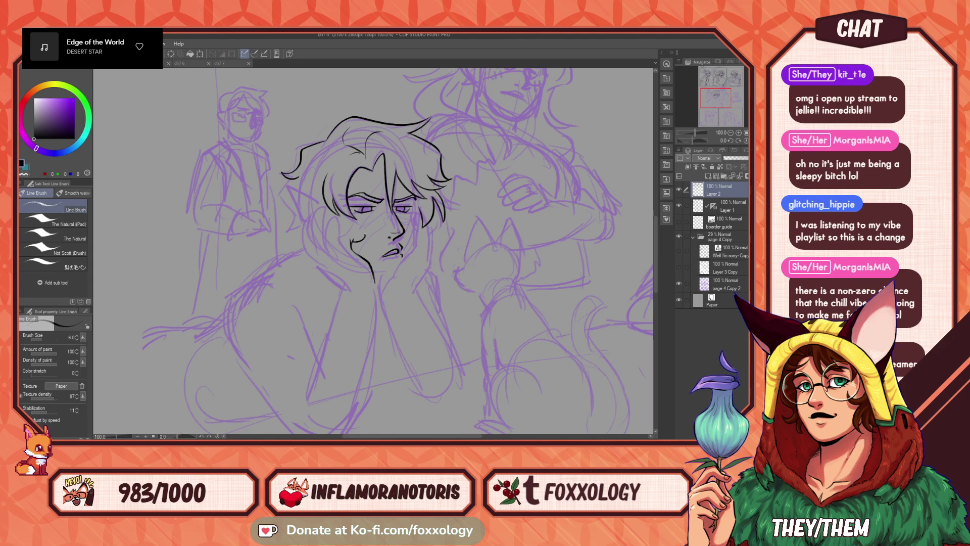
left_click_drag(352, 232, 343, 255)
- Ink the knuckles and palm edge of the far hand beside the mouth, plus the near hand's remaining fingers and outer contour
mouse_move(465, 313)
left_mouse_down()
mouse_move(384, 280)
mouse_move(377, 296)
mouse_move(424, 299)
left_mouse_up()
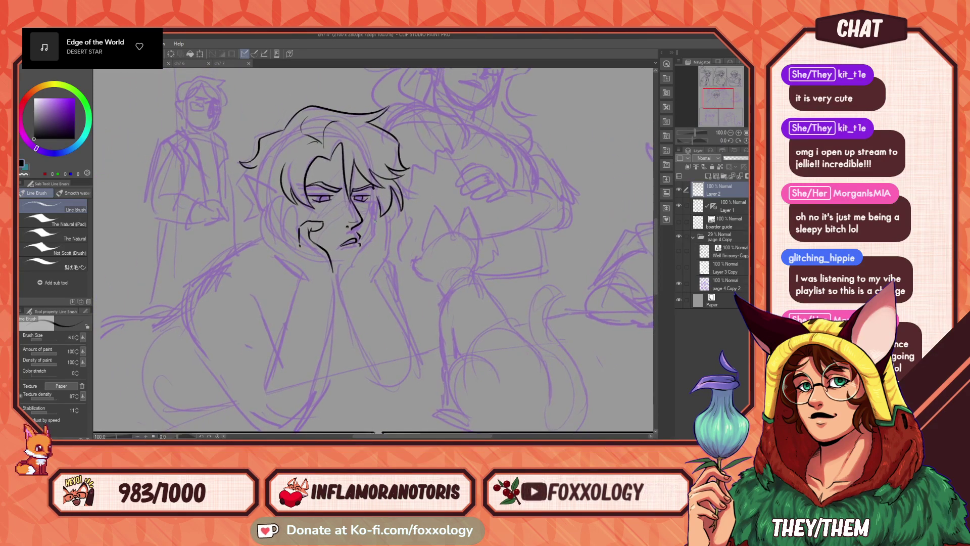
left_click_drag(372, 216, 382, 220)
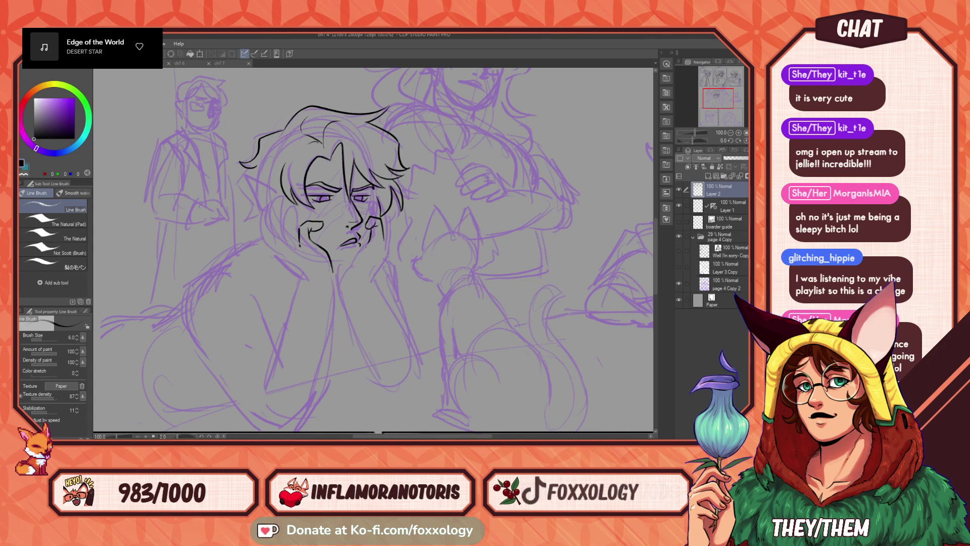
left_click_drag(365, 243, 359, 259)
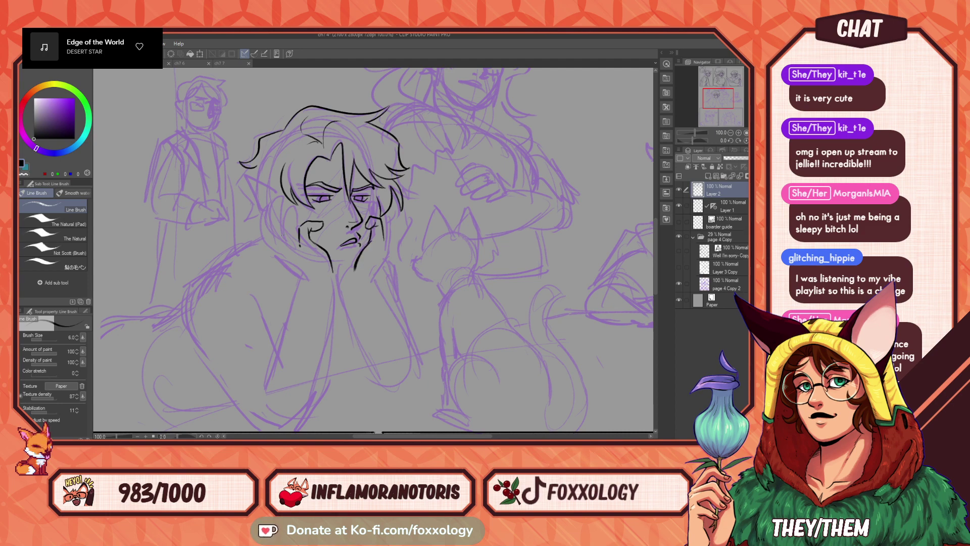
mouse_move(293, 232)
left_mouse_down()
mouse_move(286, 246)
mouse_move(283, 234)
left_mouse_up()
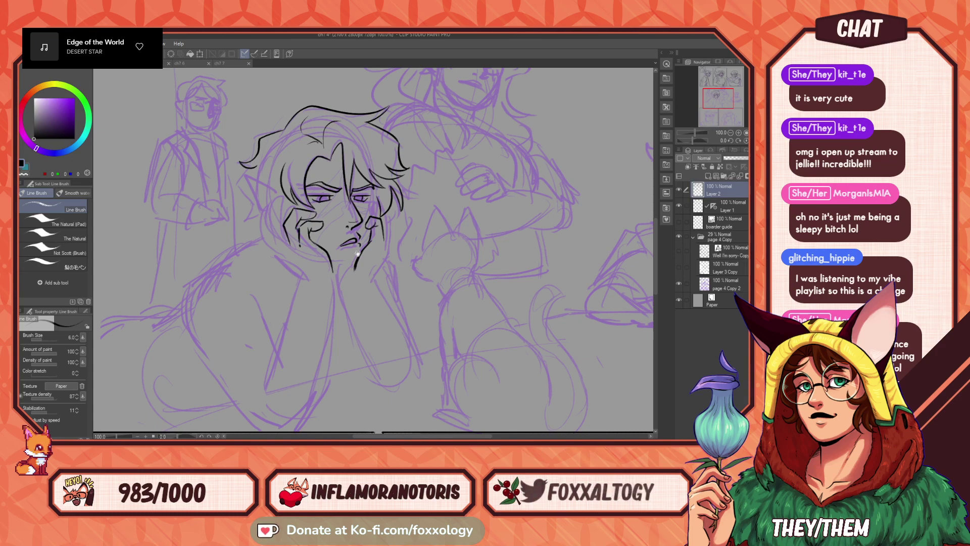
left_click_drag(298, 272, 331, 288)
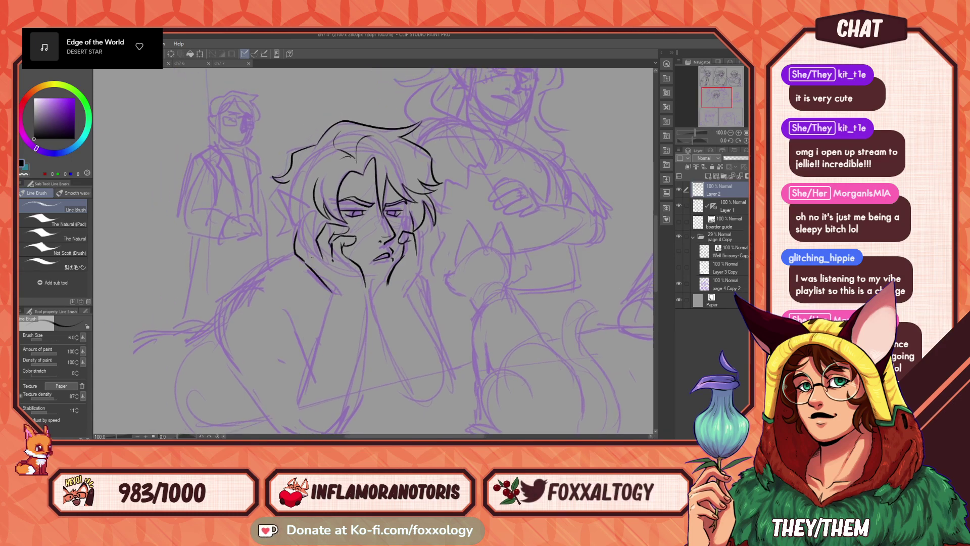
mouse_move(313, 262)
left_mouse_down()
mouse_move(303, 225)
mouse_move(310, 212)
left_mouse_up()
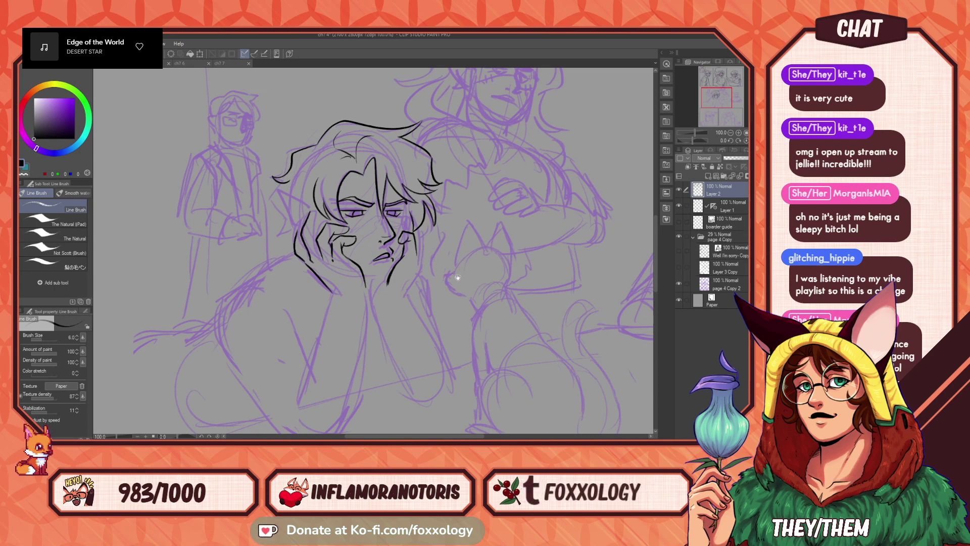
- Ink the remaining fingers and outer edge of the far hand resting against the foreground figure's face
left_click_drag(454, 276, 378, 307)
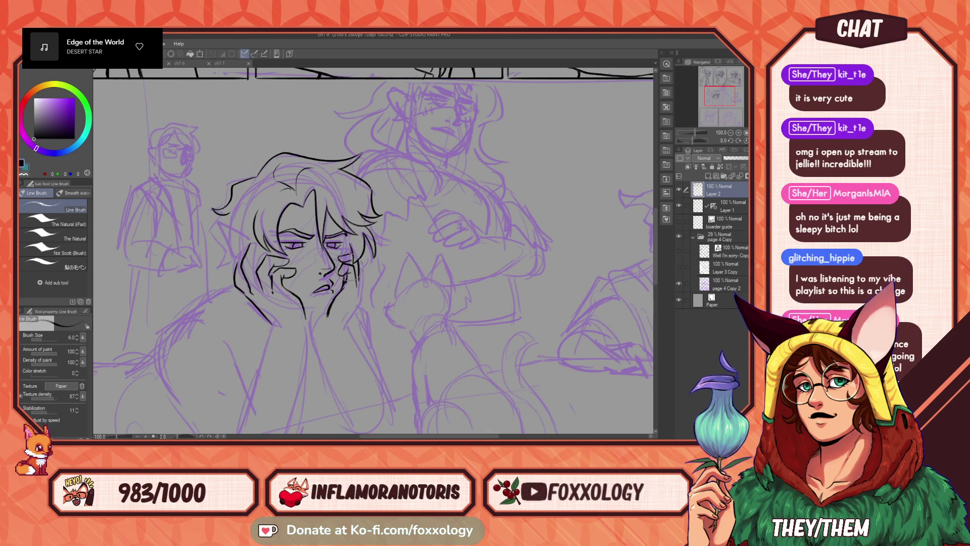
left_click_drag(371, 272, 394, 253)
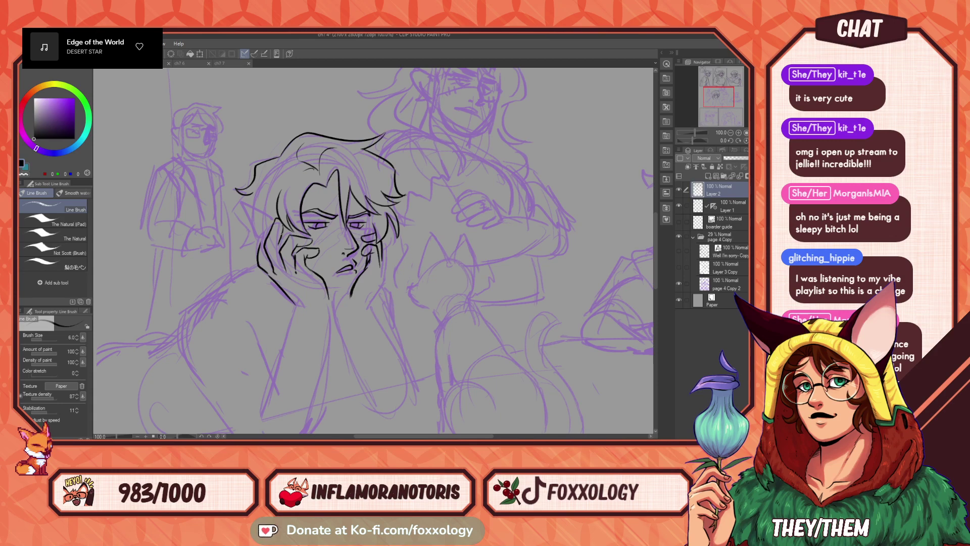
mouse_move(445, 277)
left_mouse_down()
mouse_move(416, 308)
mouse_move(396, 312)
mouse_move(397, 302)
left_mouse_up()
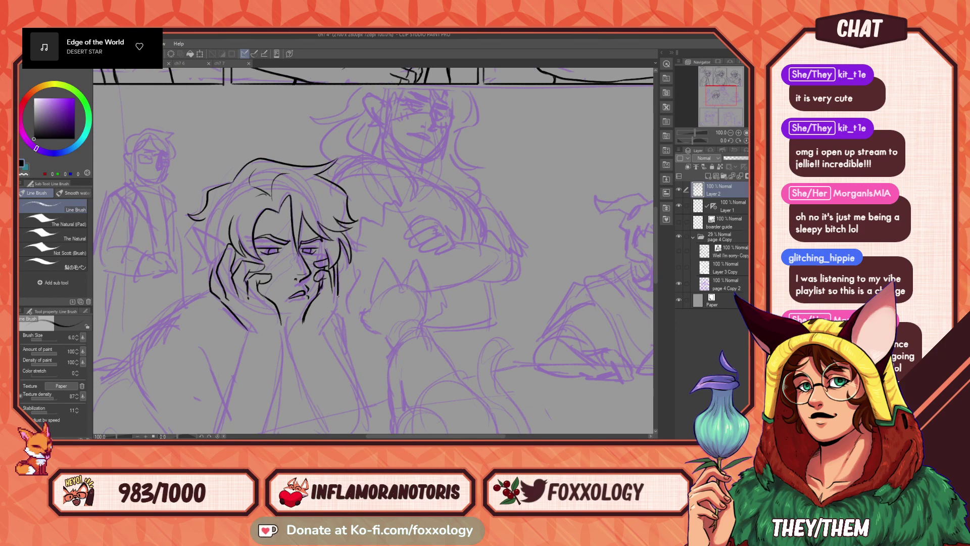
- Ink the foreground figure's pointed ear with its inner fold, and the chin line between the two hands
mouse_move(368, 333)
left_mouse_down()
mouse_move(461, 323)
mouse_move(448, 333)
left_mouse_up()
left_click_drag(347, 289, 371, 280)
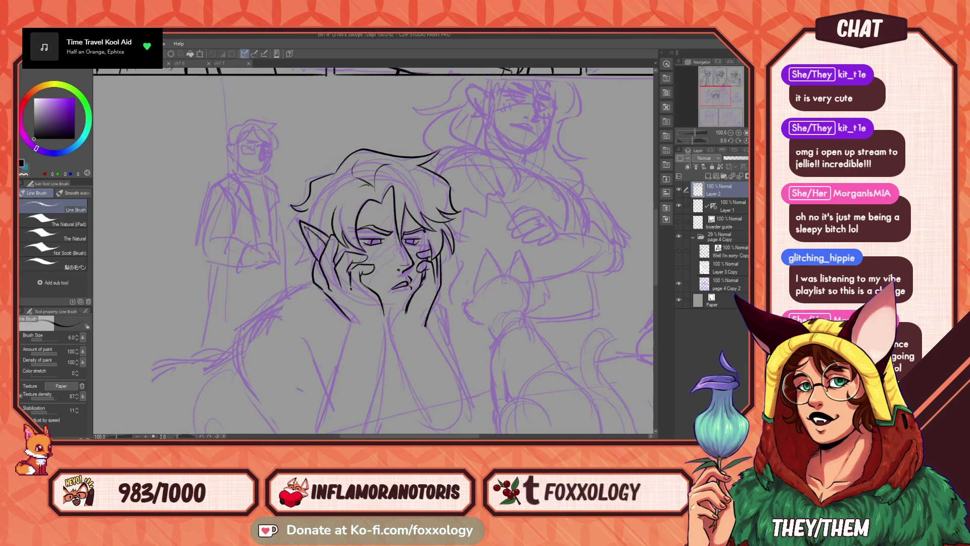
left_click_drag(474, 279, 477, 339)
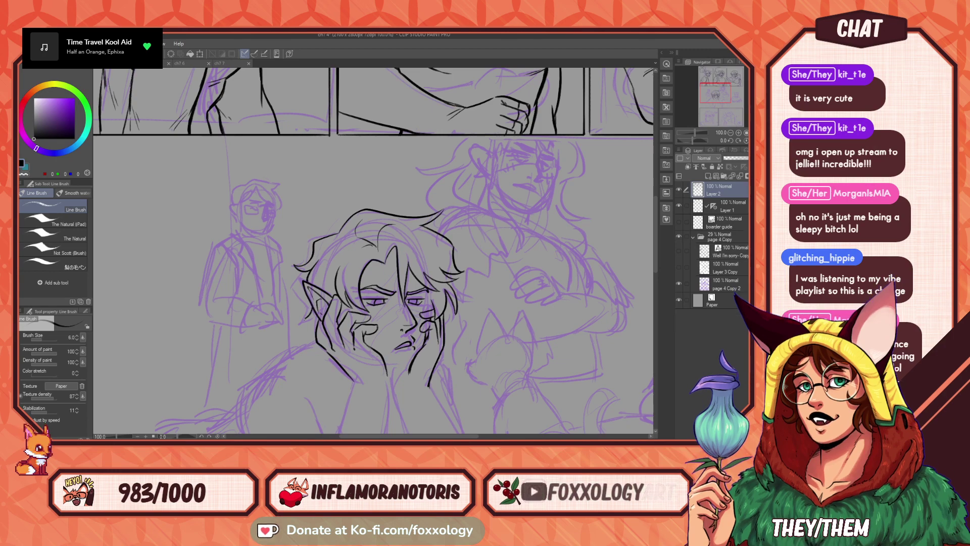
mouse_move(516, 321)
left_mouse_down()
mouse_move(397, 266)
mouse_move(428, 271)
left_mouse_up()
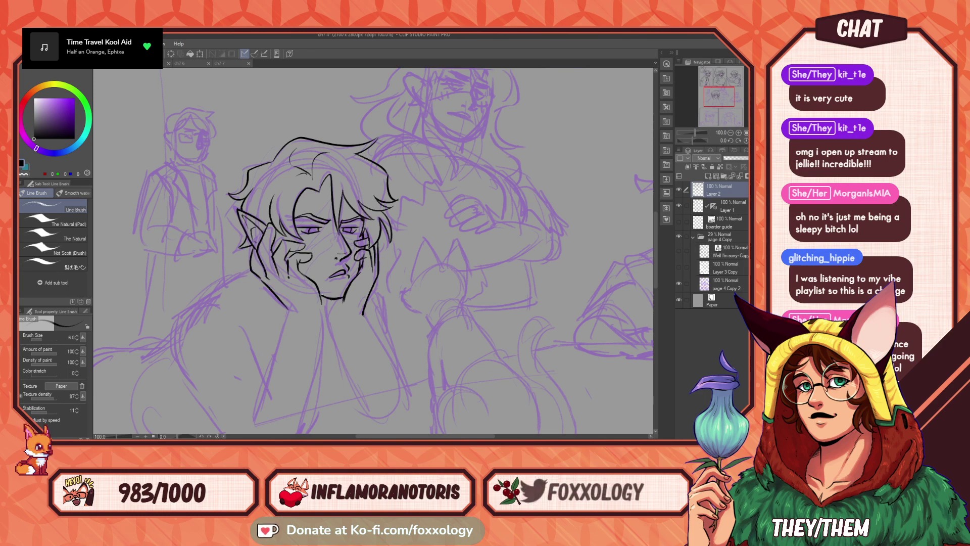
- Ink the irises in the foreground figure's eyes and the thin scar lines across the nose and cheek
left_click_drag(383, 307, 414, 288)
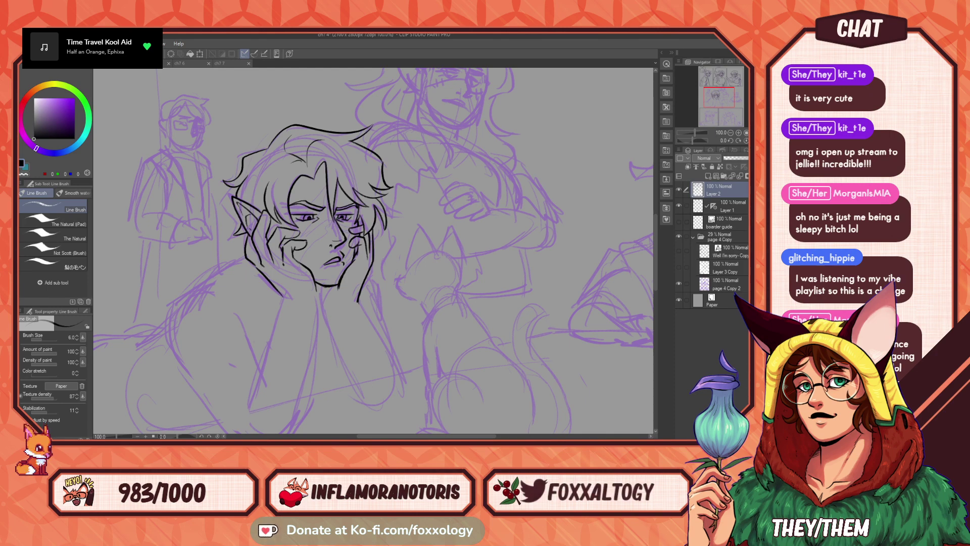
mouse_move(433, 302)
left_mouse_down()
mouse_move(454, 258)
mouse_move(422, 279)
mouse_move(411, 304)
mouse_move(432, 307)
left_mouse_up()
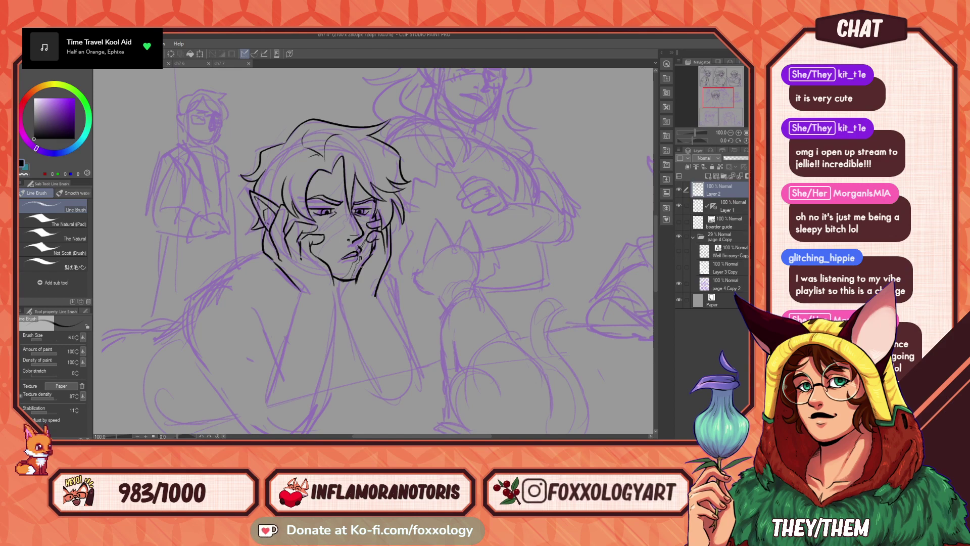
left_click_drag(329, 259, 352, 302)
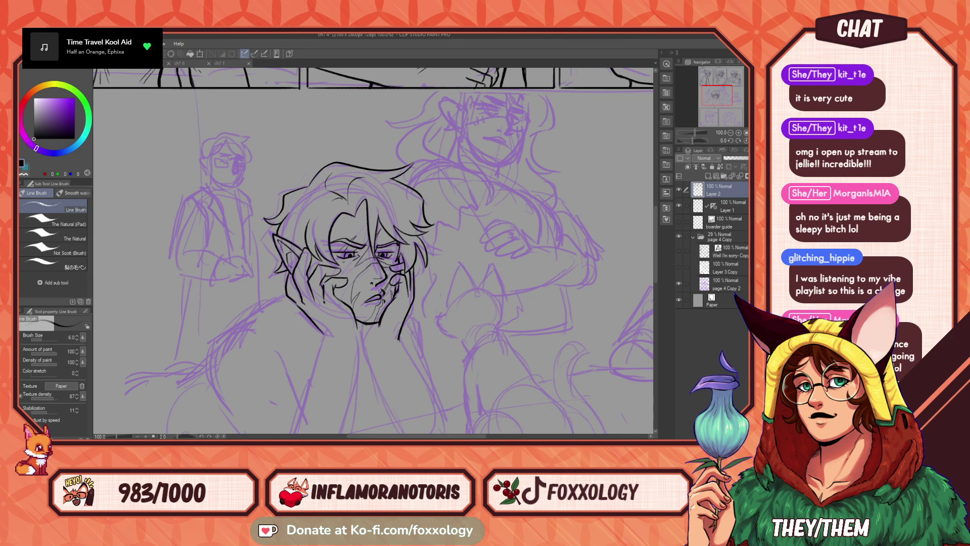
left_click_drag(334, 261, 321, 289)
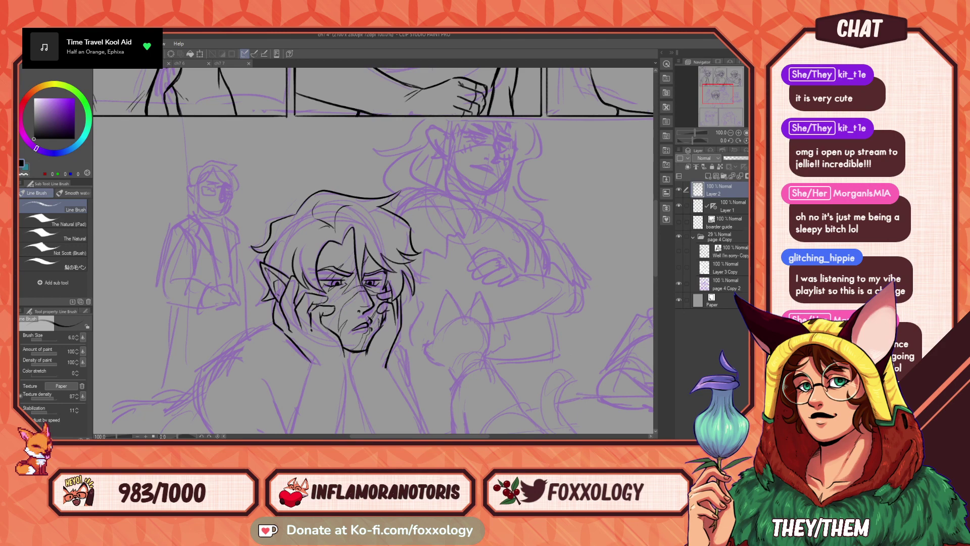
- Ink the near hand's wrist crease and the long inner contour of the near forearm down to the elbow
scroll(407, 318, "down", 5)
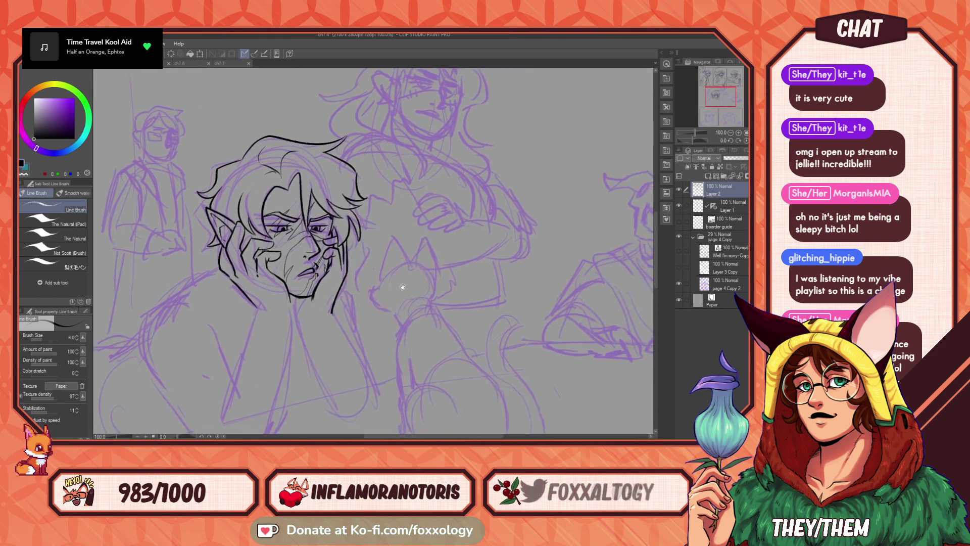
left_click_drag(474, 261, 507, 298)
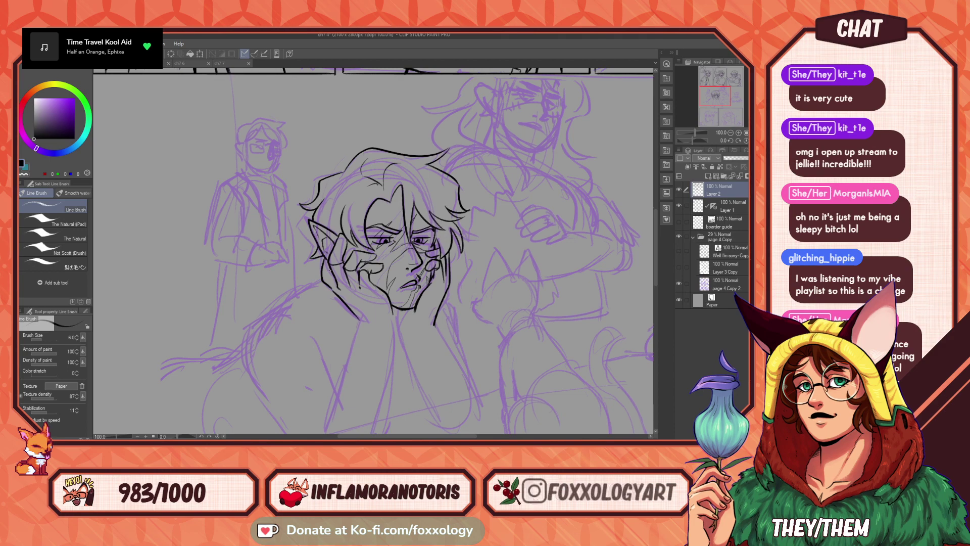
left_click_drag(429, 287, 388, 285)
left_click_drag(326, 238, 377, 177)
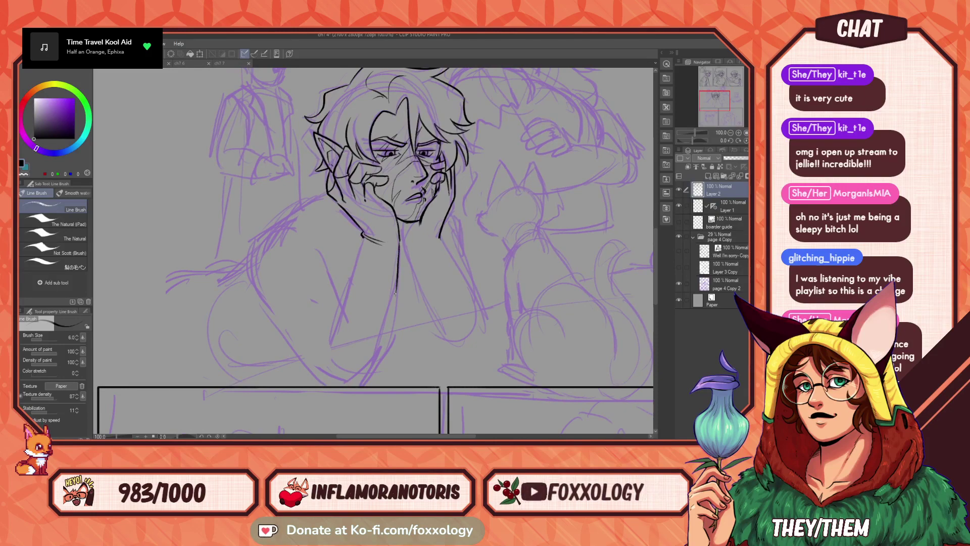
key("ctrl+z")
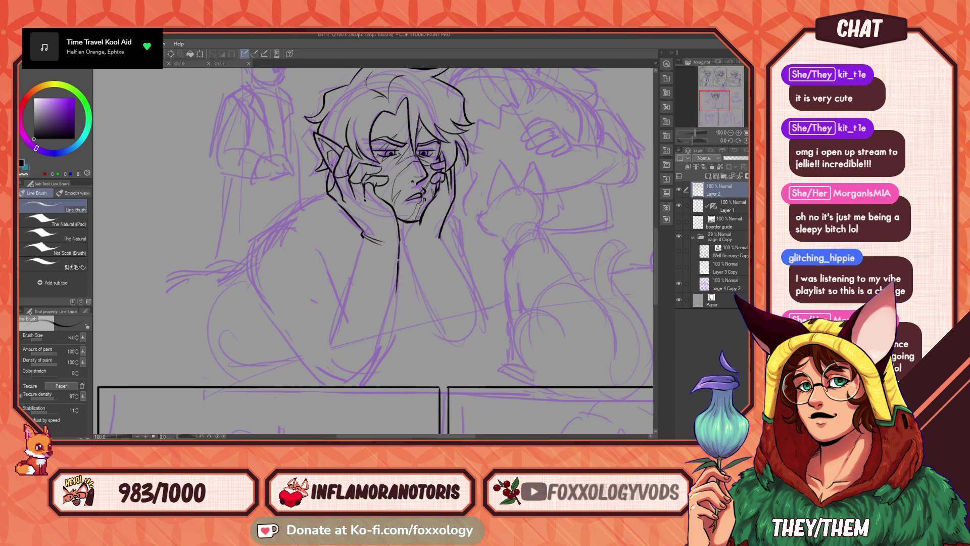
mouse_move(398, 285)
left_mouse_down()
mouse_move(401, 348)
mouse_move(384, 380)
left_mouse_up()
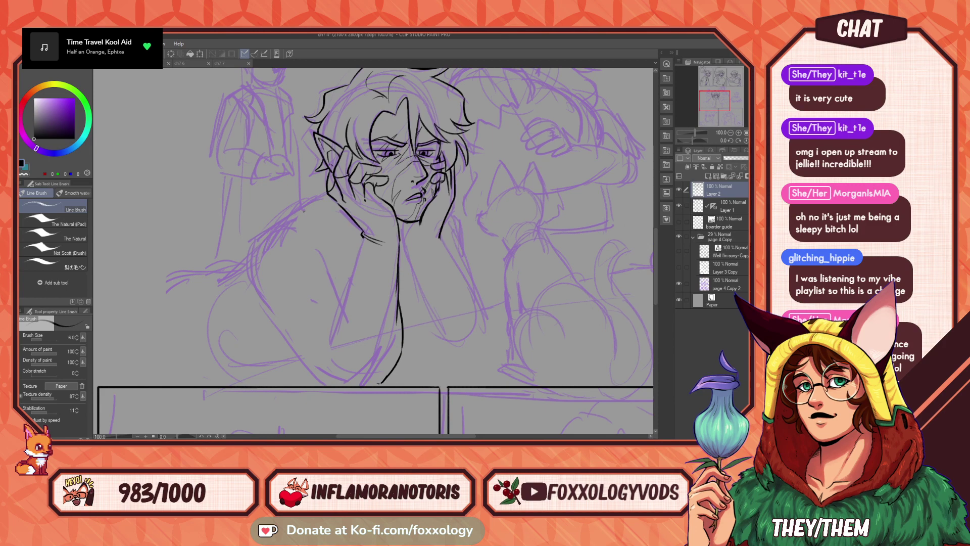
- Ink the foreground figure's near shoulder and upper back as one curve starting below the pointed ear
left_click_drag(407, 221, 483, 241)
left_click_drag(399, 201, 371, 223)
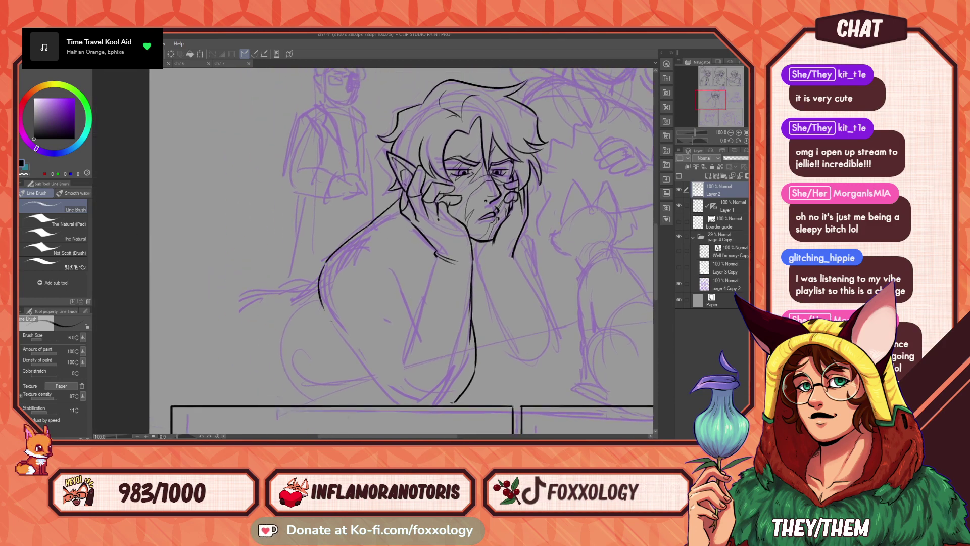
left_click_drag(509, 310, 364, 278)
- Ink the far forearm's outer contour from the wrist, its rounded elbow and the inner edge back up toward the near arm
mouse_move(447, 289)
left_mouse_down()
mouse_move(411, 323)
mouse_move(471, 319)
left_mouse_up()
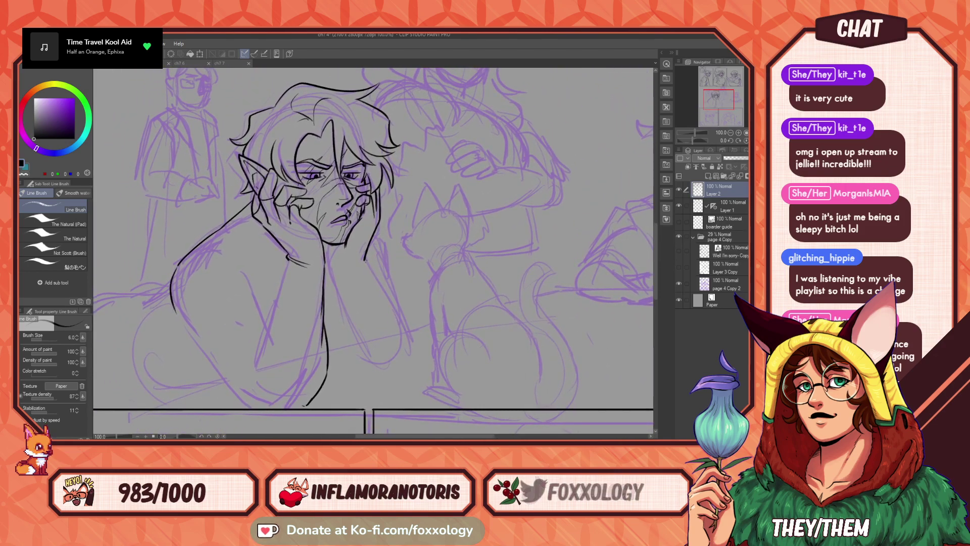
mouse_move(366, 258)
left_mouse_down()
mouse_move(412, 331)
mouse_move(408, 373)
left_mouse_up()
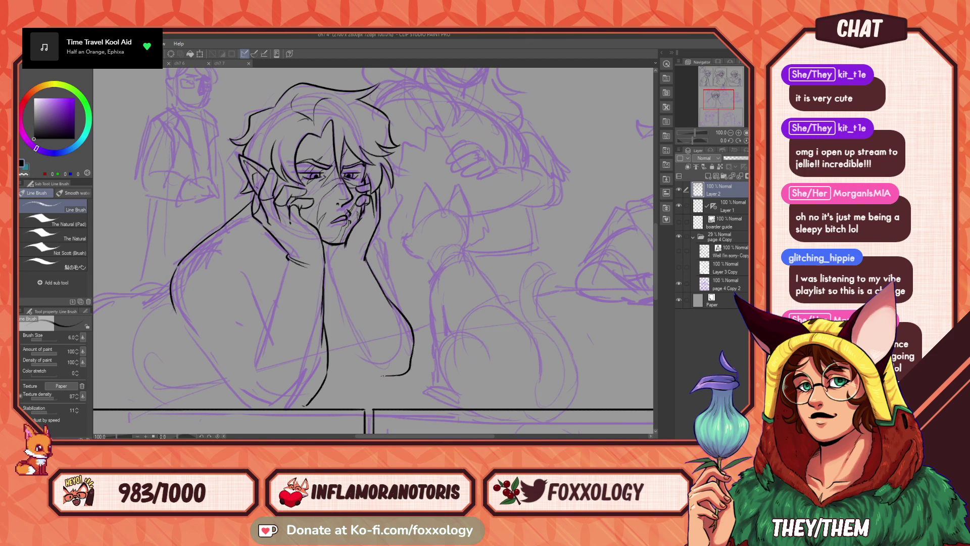
key("ctrl+z")
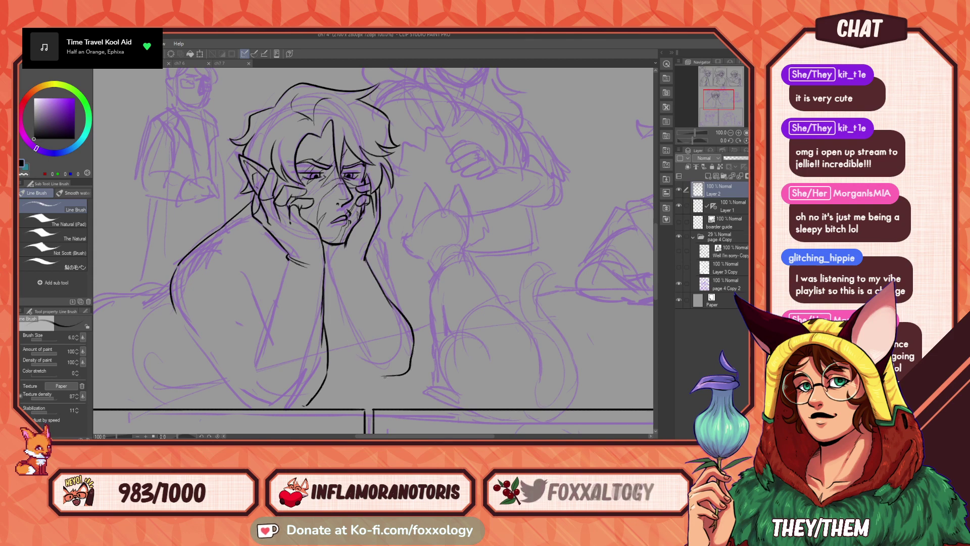
left_click_drag(377, 375, 339, 313)
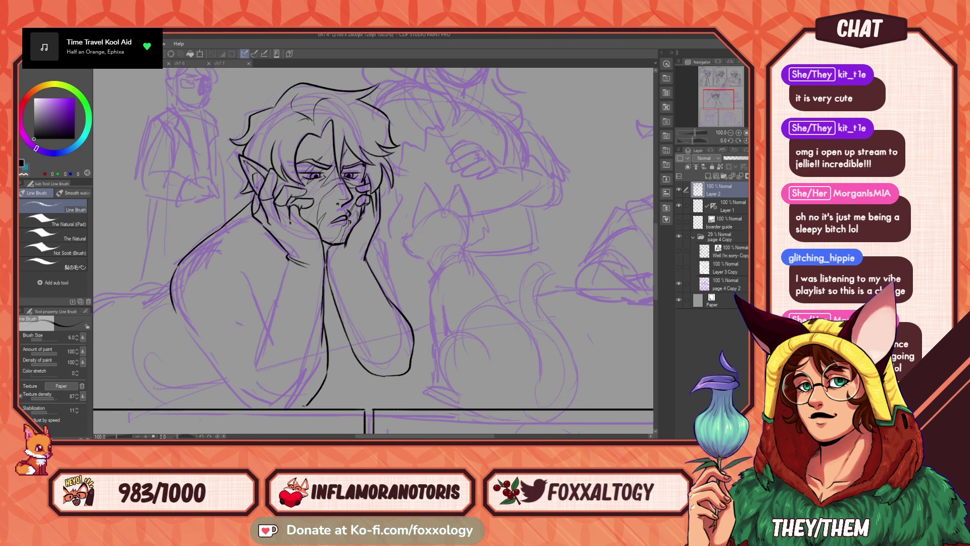
left_click_drag(399, 279, 380, 322)
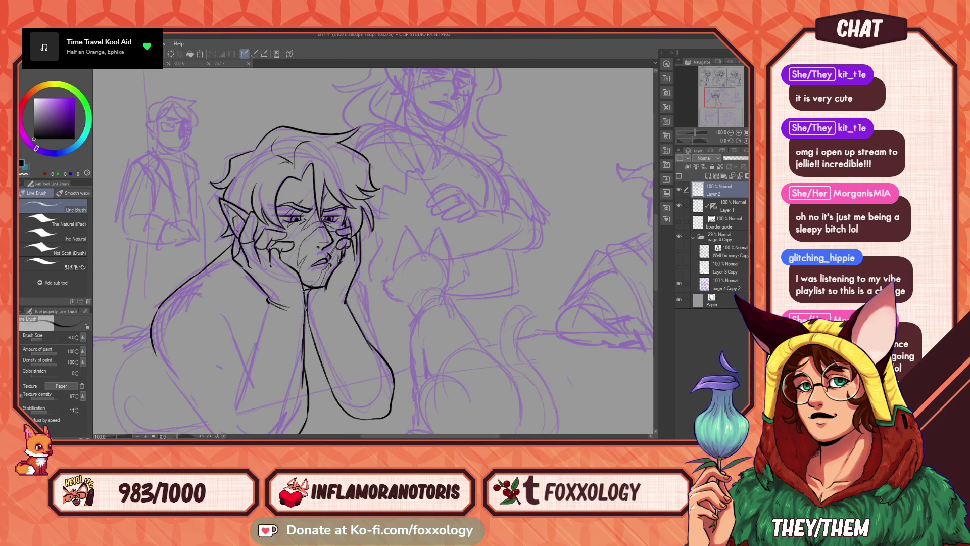
left_click_drag(427, 356, 465, 337)
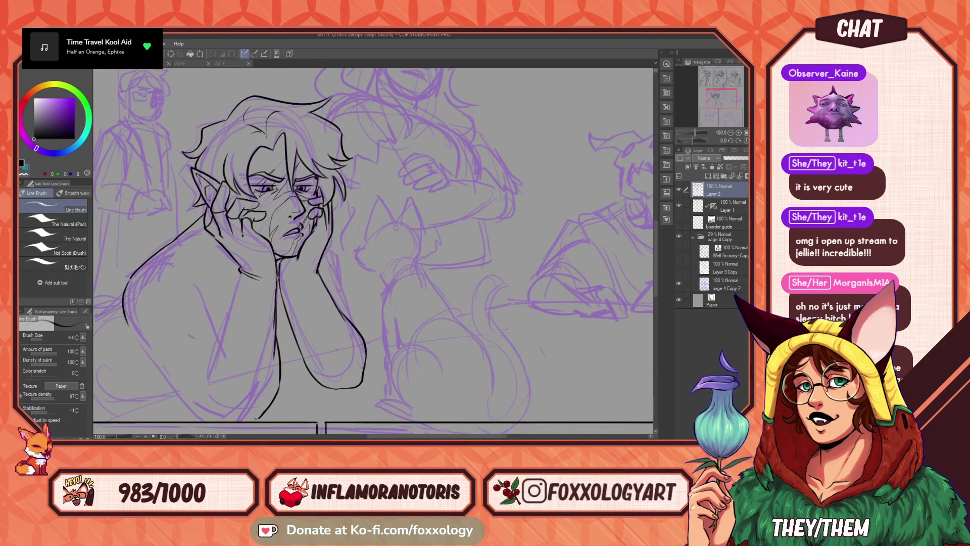
- Ink the foreground figure's near forearm outer contour from the wrist down toward the elbow, with a short muscle line beside it
left_click_drag(315, 278, 312, 294)
mouse_move(406, 270)
left_mouse_down()
mouse_move(402, 309)
mouse_move(407, 276)
mouse_move(448, 276)
left_mouse_up()
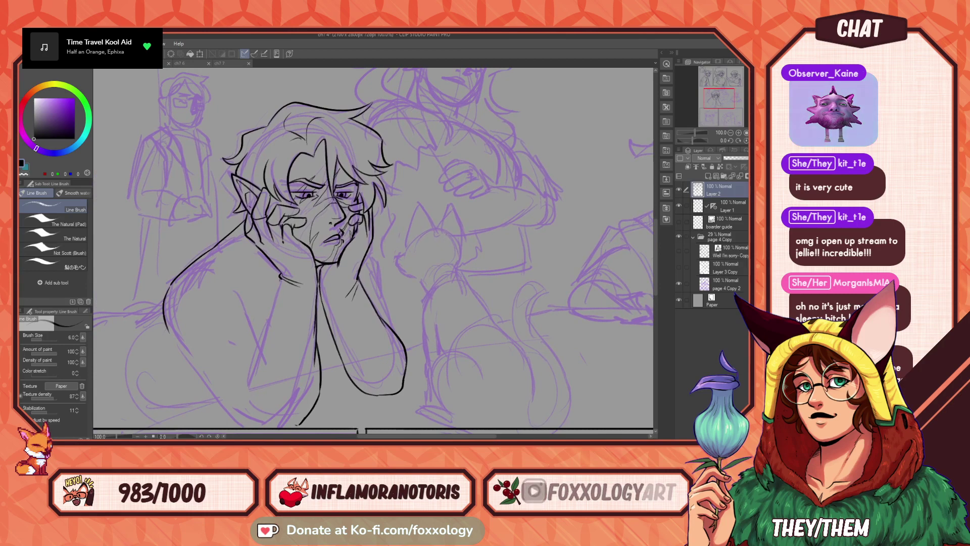
left_click_drag(281, 282, 240, 403)
mouse_move(267, 343)
left_mouse_down()
mouse_move(241, 397)
mouse_move(245, 417)
left_mouse_up()
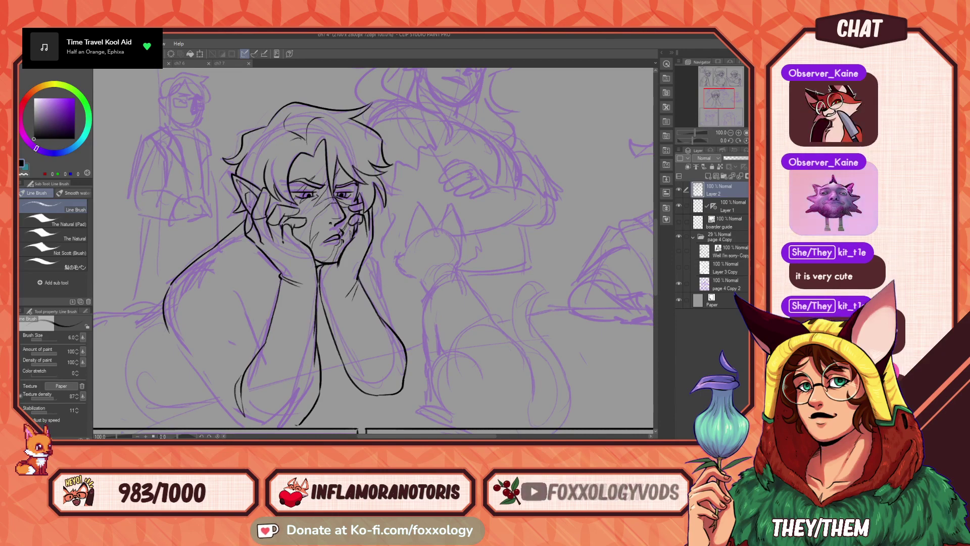
left_click_drag(319, 328, 380, 338)
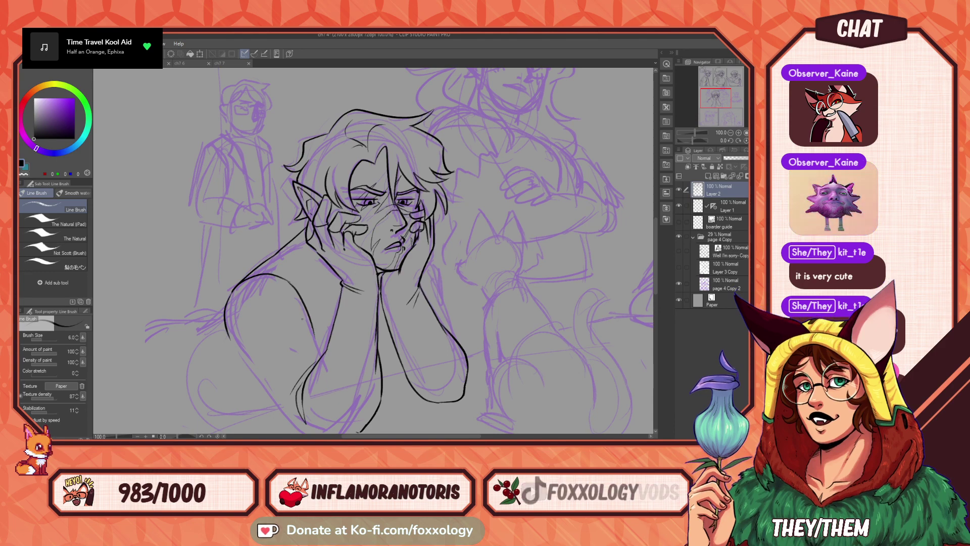
- Ink the near upper arm's outer contour from the shoulder down to the elbow and its inner curve toward the forearm
left_click_drag(226, 331, 302, 430)
mouse_move(318, 340)
left_mouse_down()
mouse_move(274, 233)
mouse_move(306, 298)
left_mouse_up()
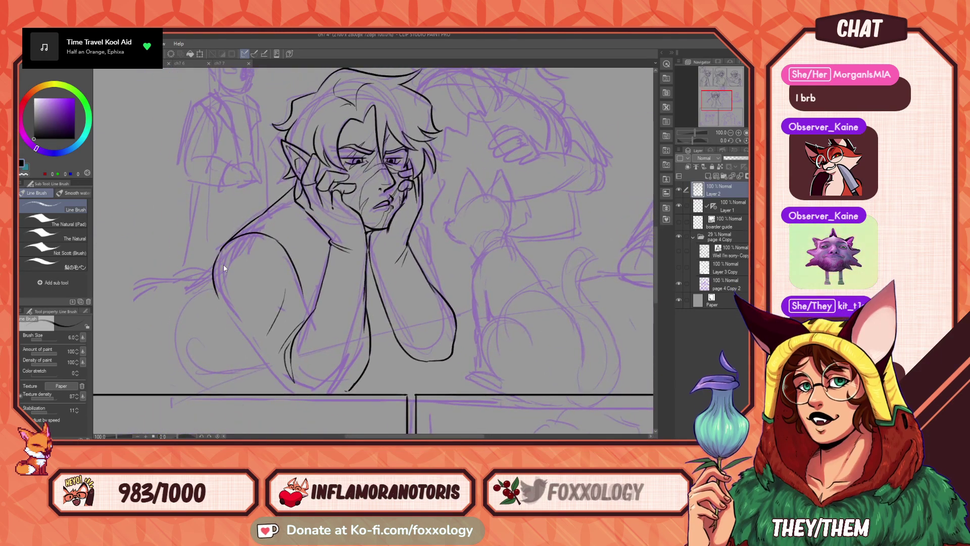
left_click_drag(218, 298, 292, 391)
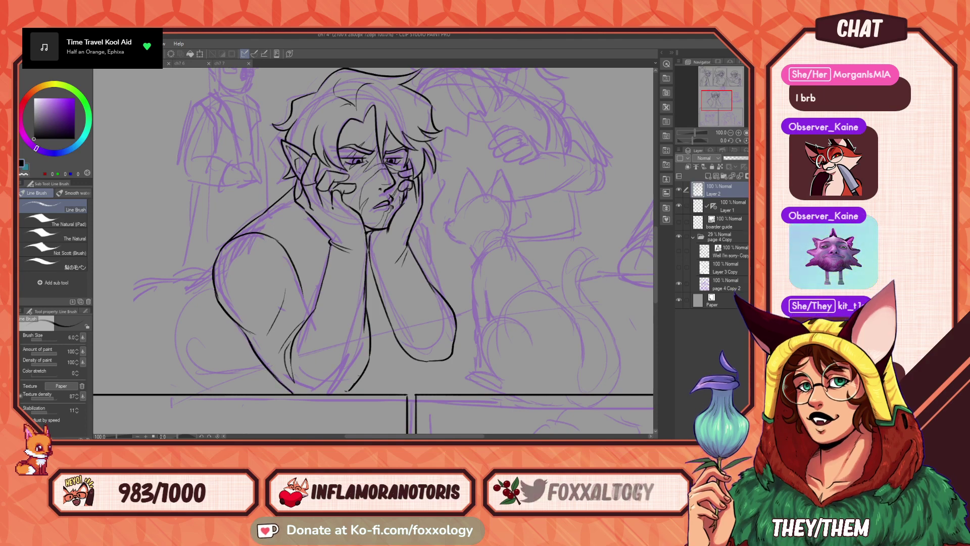
left_click_drag(392, 327, 351, 362)
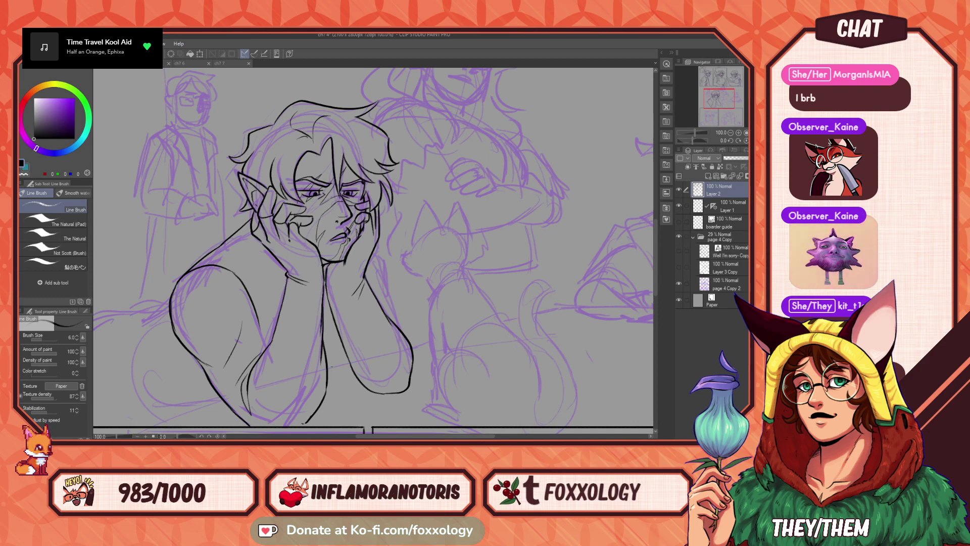
- Ink the curved line across the near upper arm and the thin straight chest line between the shoulder and the near forearm
left_click_drag(485, 338, 444, 328)
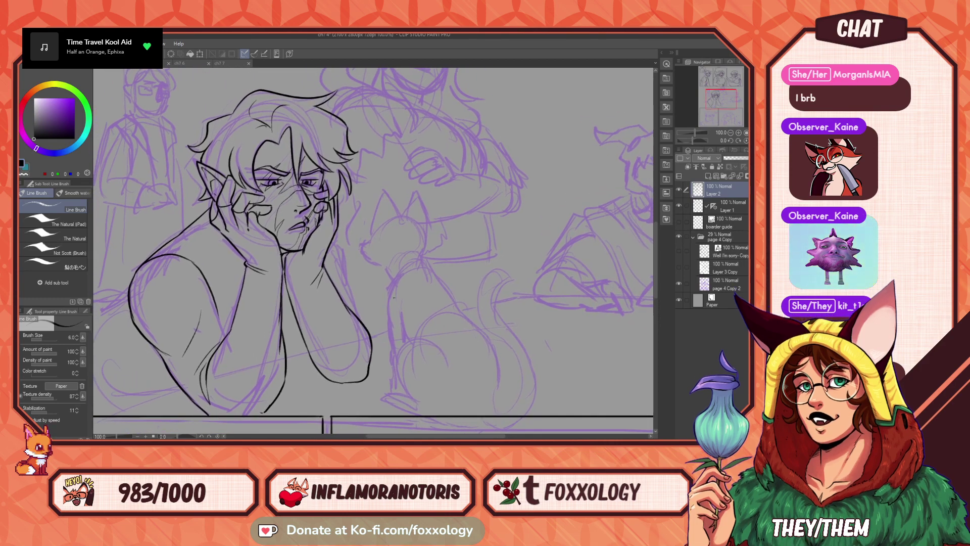
mouse_move(381, 257)
left_mouse_down()
mouse_move(480, 283)
mouse_move(433, 264)
mouse_move(462, 286)
mouse_move(487, 275)
left_mouse_up()
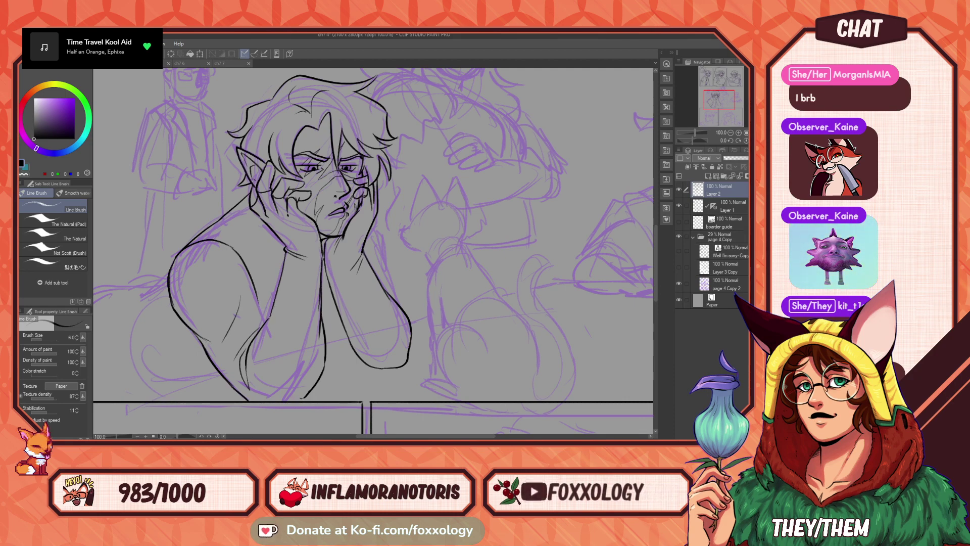
left_click_drag(261, 308, 204, 341)
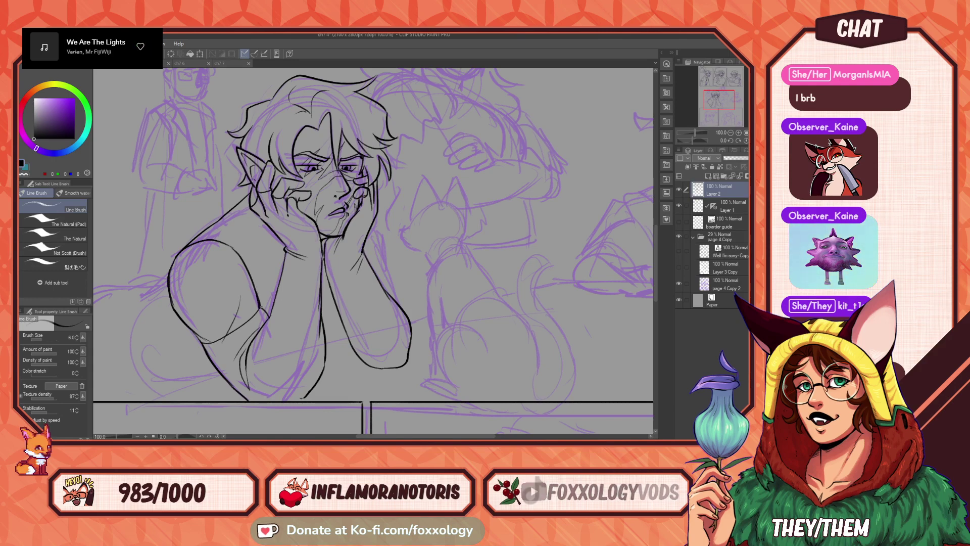
left_click_drag(500, 343, 473, 374)
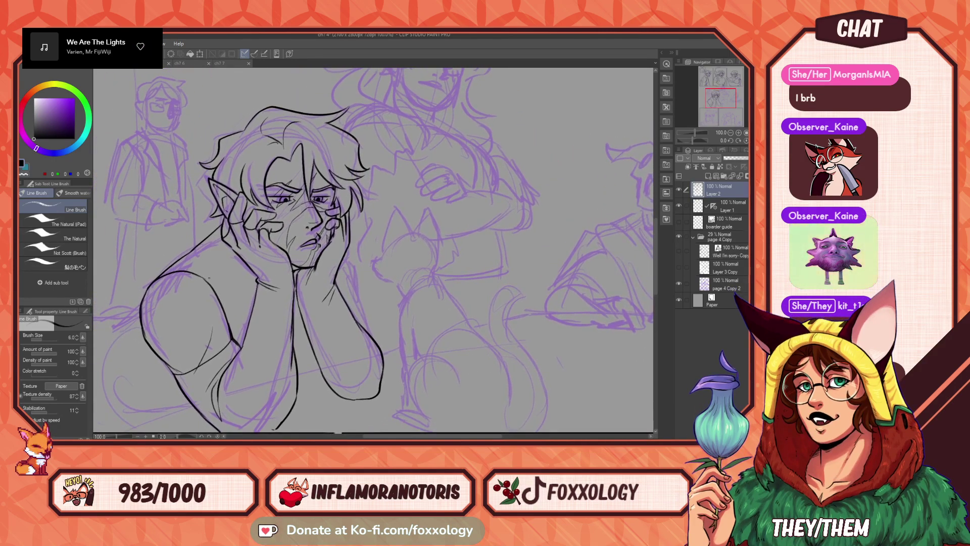
left_click_drag(403, 292, 348, 305)
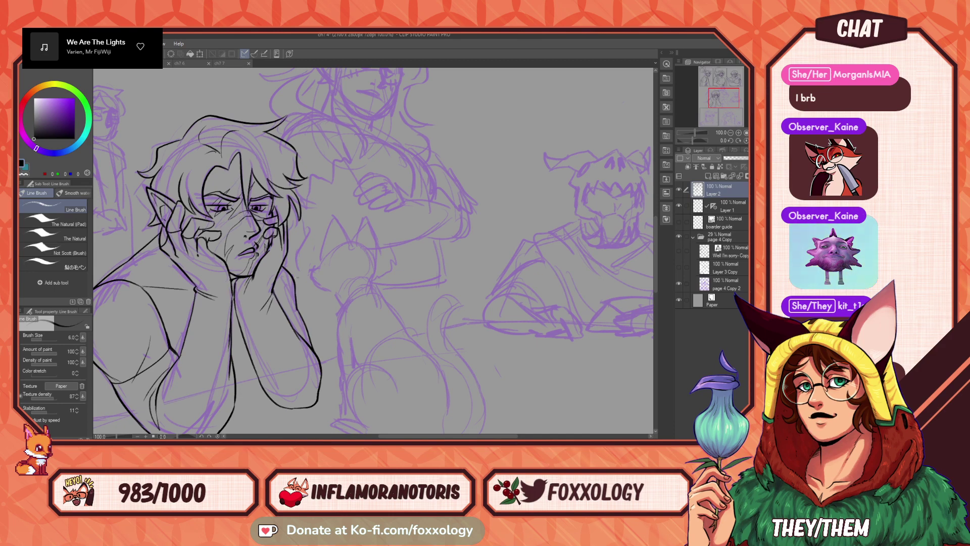
left_click_drag(318, 296, 413, 299)
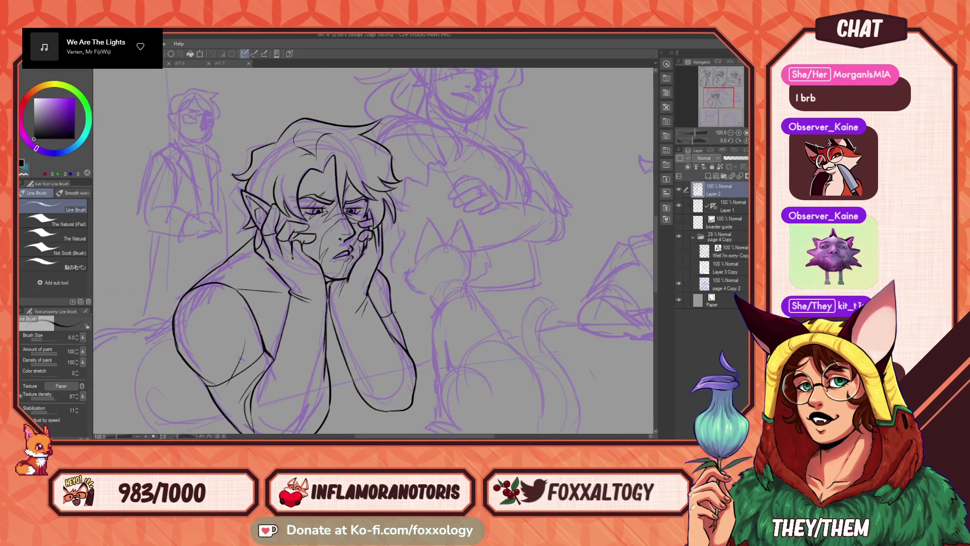
- Ink the side of the torso behind the near upper arm and the short lower-back line at the waist
left_click_drag(367, 335, 506, 299)
left_click_drag(443, 320, 482, 303)
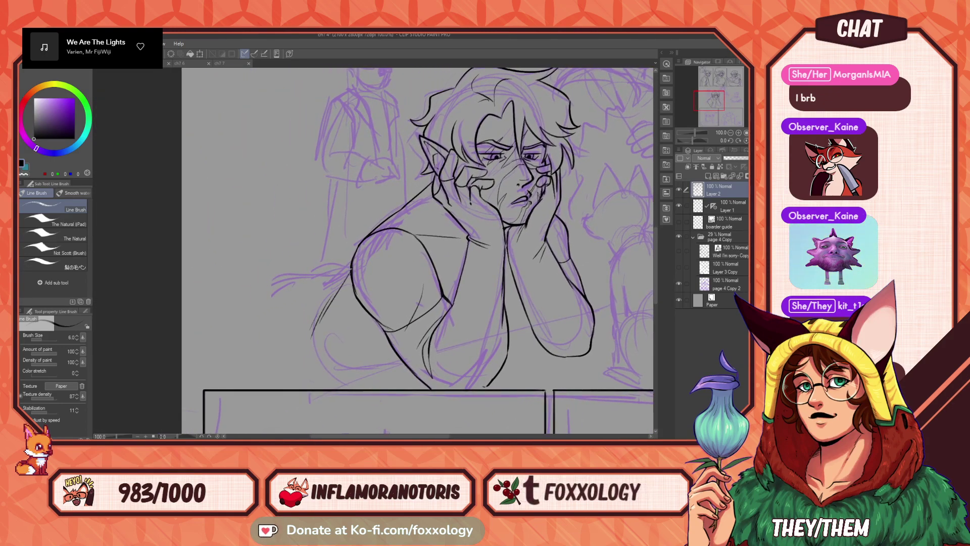
left_click_drag(339, 277, 308, 278)
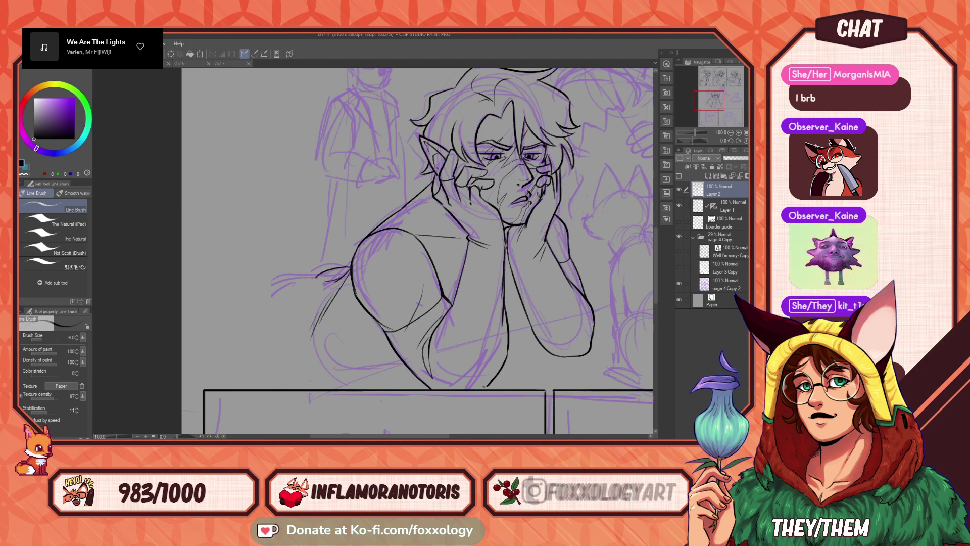
left_click_drag(351, 267, 259, 311)
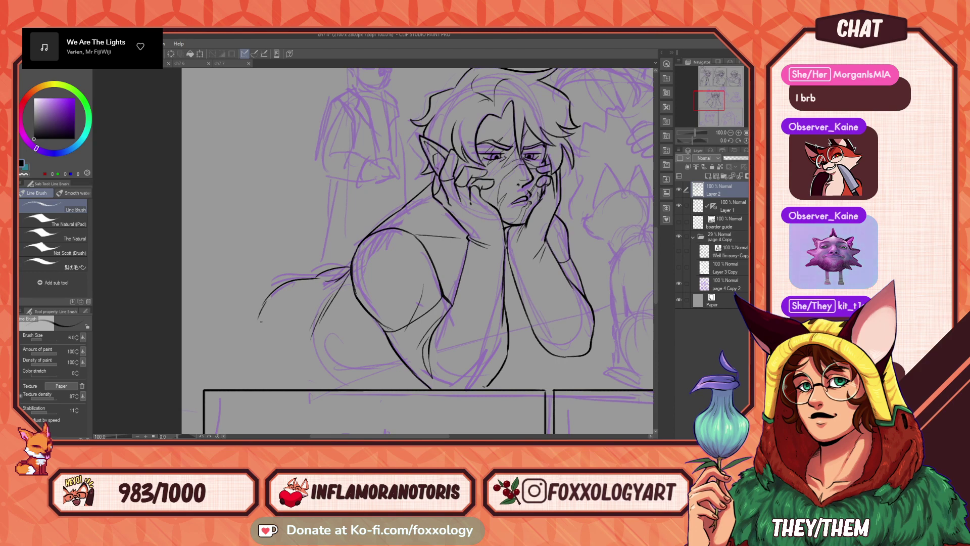
left_click_drag(386, 304, 358, 269)
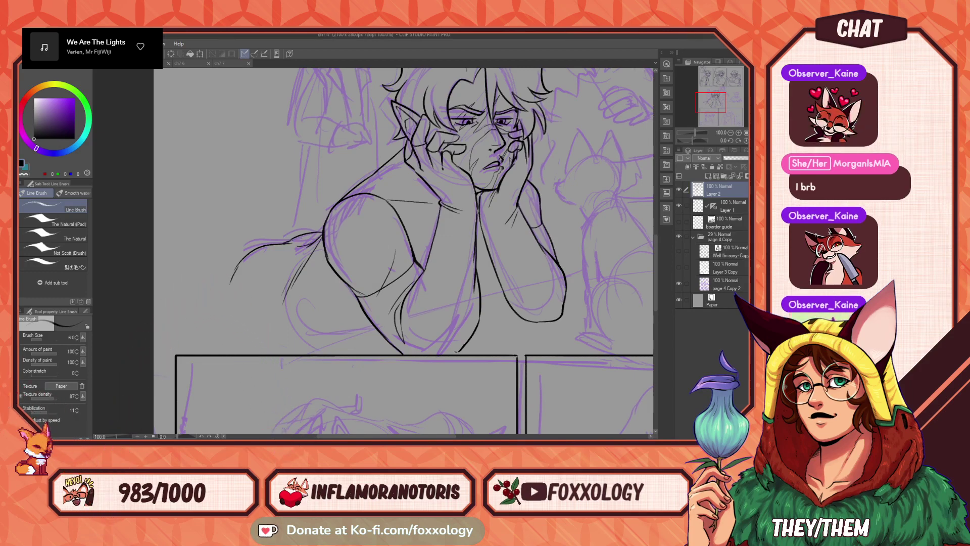
left_click_drag(361, 260, 453, 293)
key("ctrl+z")
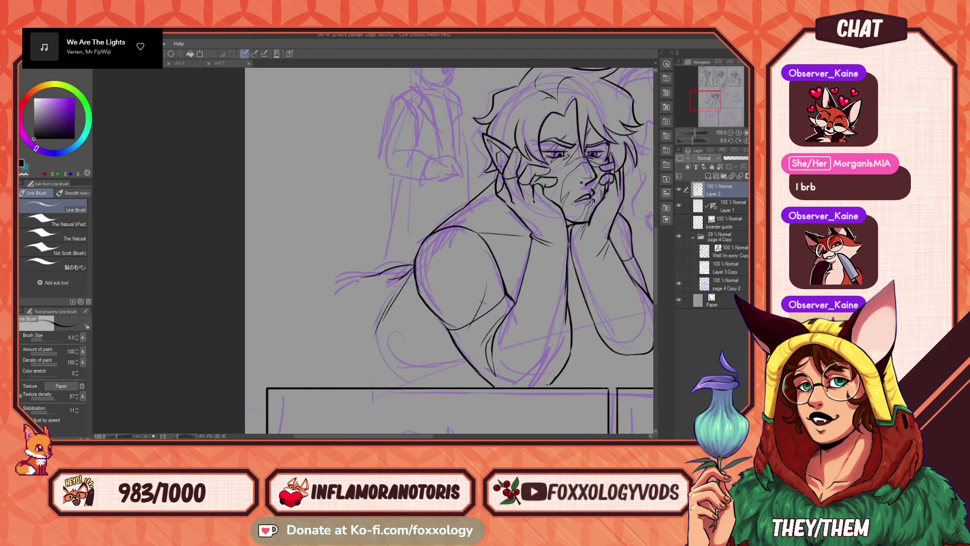
- Ink the rounded hip contour from the waist outward and down behind the foreground figure
left_click_drag(333, 300, 325, 324)
mouse_move(542, 299)
left_mouse_down()
mouse_move(437, 310)
mouse_move(531, 300)
left_mouse_up()
left_click_drag(330, 292, 303, 355)
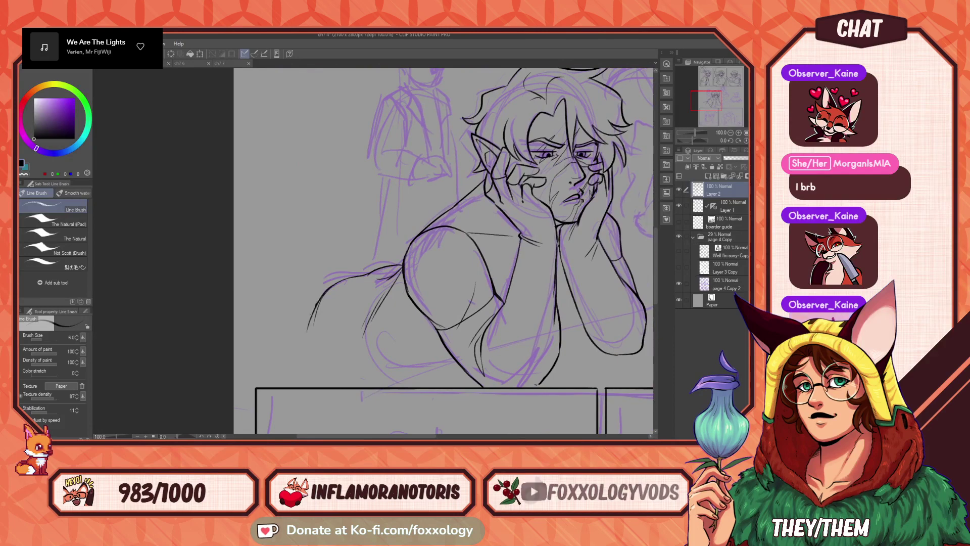
mouse_move(495, 321)
left_mouse_down()
mouse_move(450, 306)
mouse_move(450, 315)
mouse_move(490, 292)
mouse_move(389, 352)
mouse_move(438, 367)
left_mouse_up()
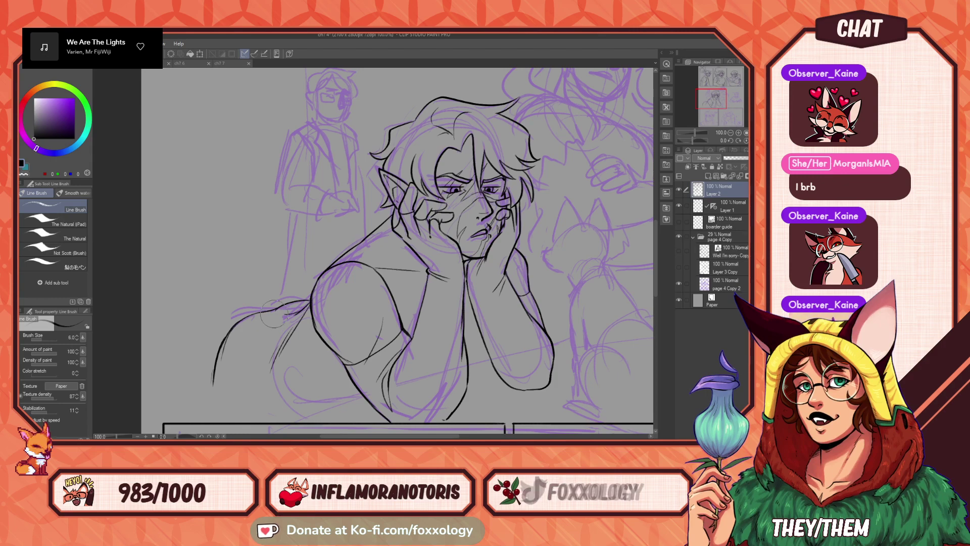
- Ink the curved waist and belly contour inside the hip, from below the lower back down toward the panel border
mouse_move(297, 316)
left_mouse_down()
mouse_move(450, 279)
mouse_move(426, 271)
left_mouse_up()
left_click_drag(508, 286, 478, 280)
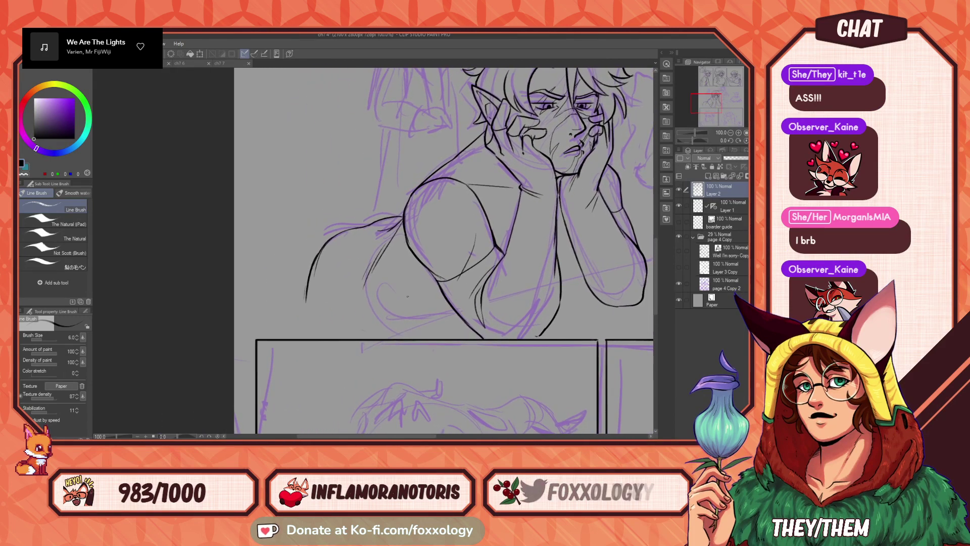
mouse_move(472, 317)
left_mouse_down()
mouse_move(435, 326)
mouse_move(423, 341)
left_mouse_up()
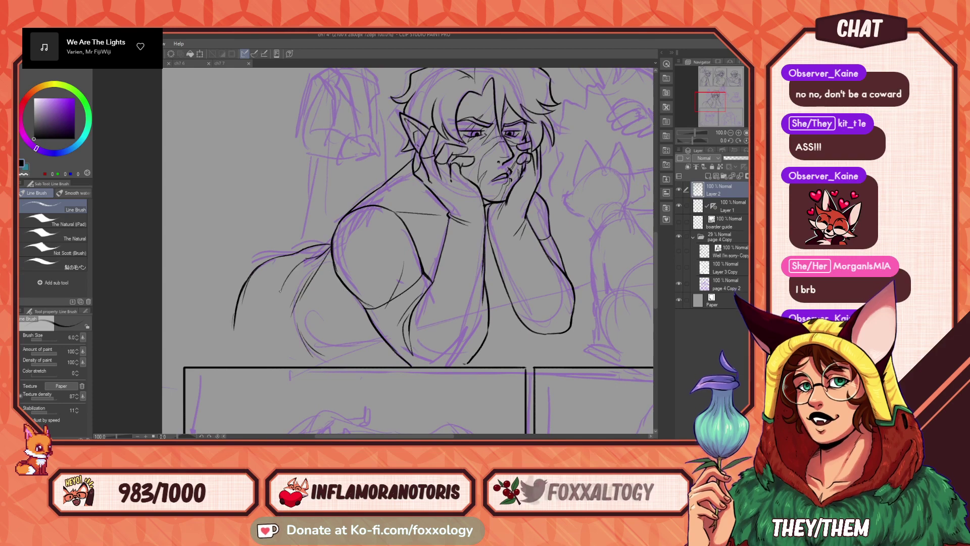
left_click_drag(281, 293, 307, 356)
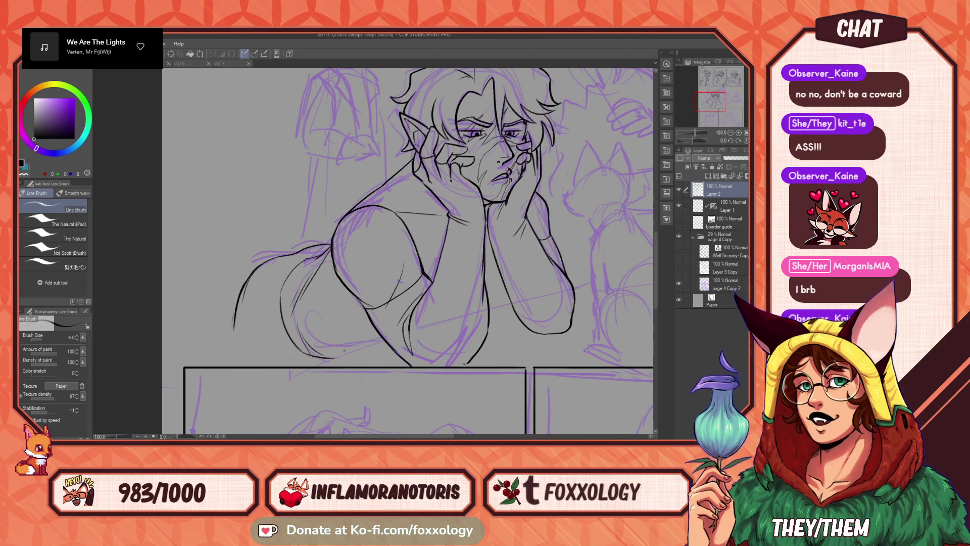
mouse_move(515, 314)
left_mouse_down()
mouse_move(502, 338)
mouse_move(515, 338)
left_mouse_up()
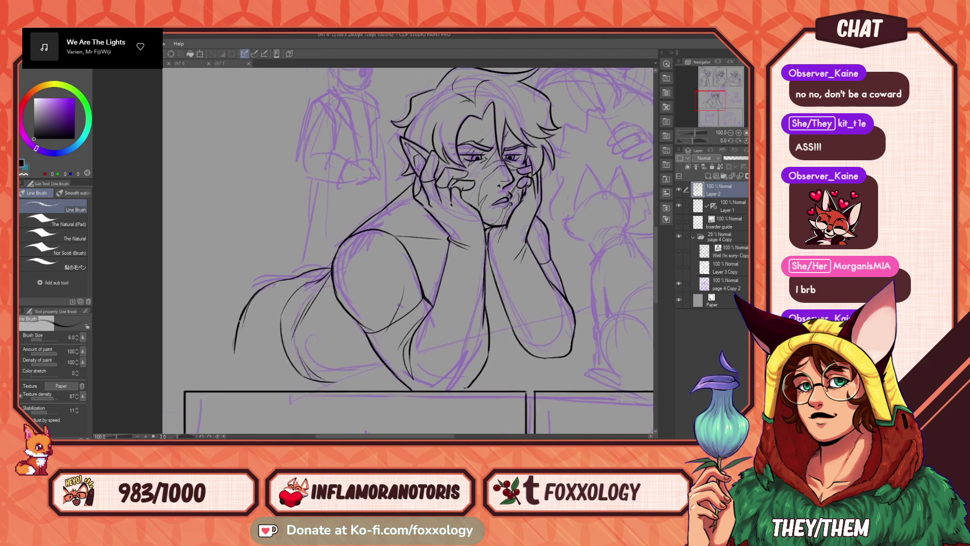
- Extend the outer hip contour down to the panel border and add a short crease line inside it
left_click_drag(233, 382, 234, 391)
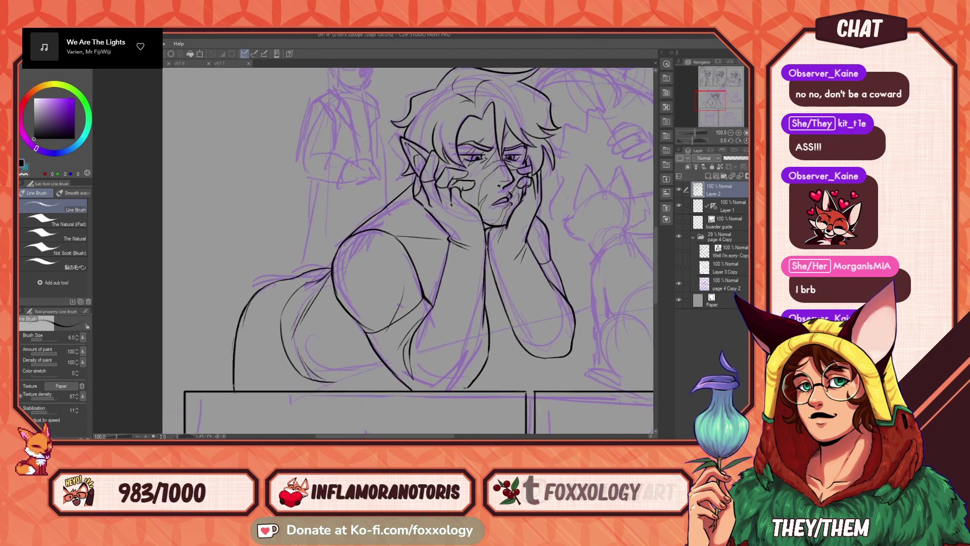
left_click_drag(250, 351, 266, 378)
mouse_move(560, 302)
left_mouse_down()
mouse_move(323, 335)
mouse_move(357, 347)
mouse_move(347, 351)
mouse_move(411, 272)
mouse_move(483, 238)
left_mouse_up()
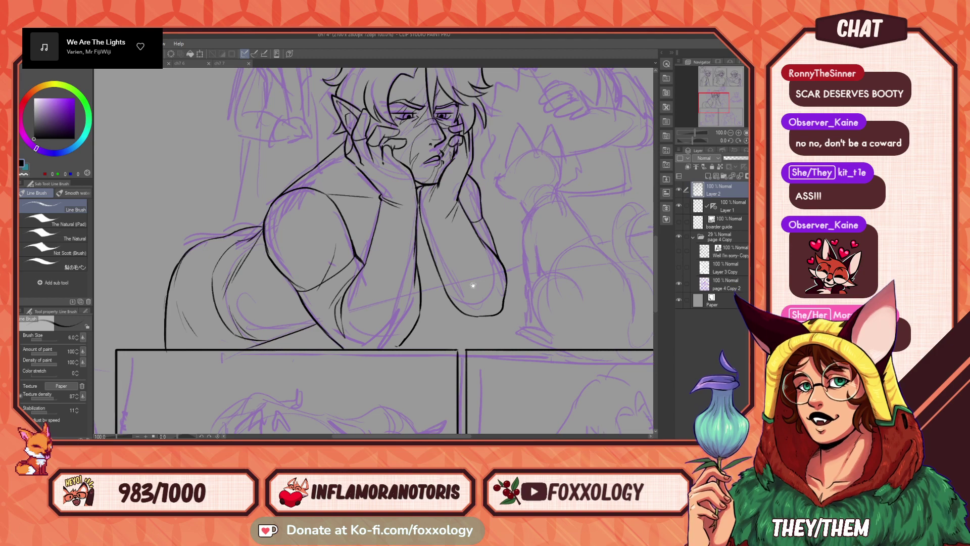
- Ink the slanted straight line from below the torso, passing behind both forearms and on toward the sitting cat
left_click_drag(478, 284, 334, 304)
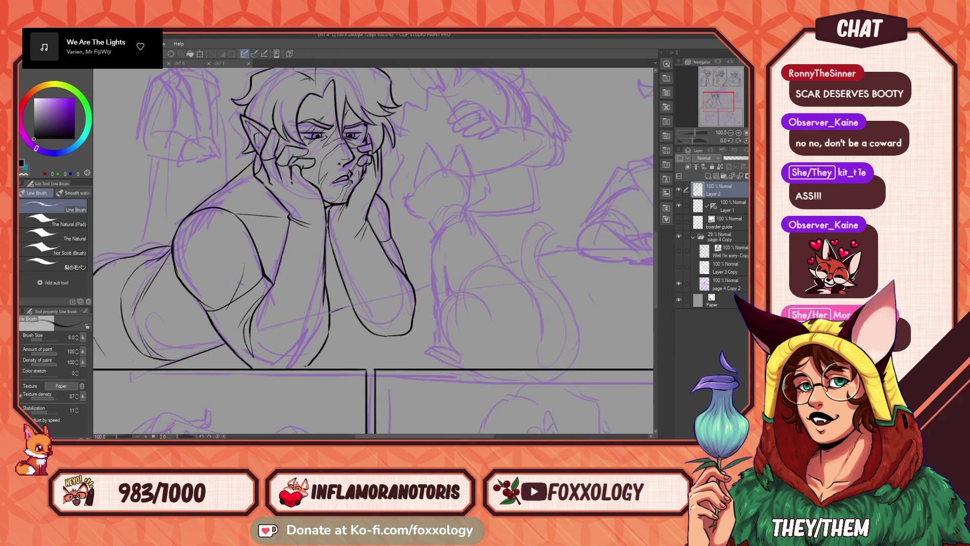
mouse_move(416, 295)
left_mouse_down()
mouse_move(474, 298)
mouse_move(434, 310)
left_mouse_up()
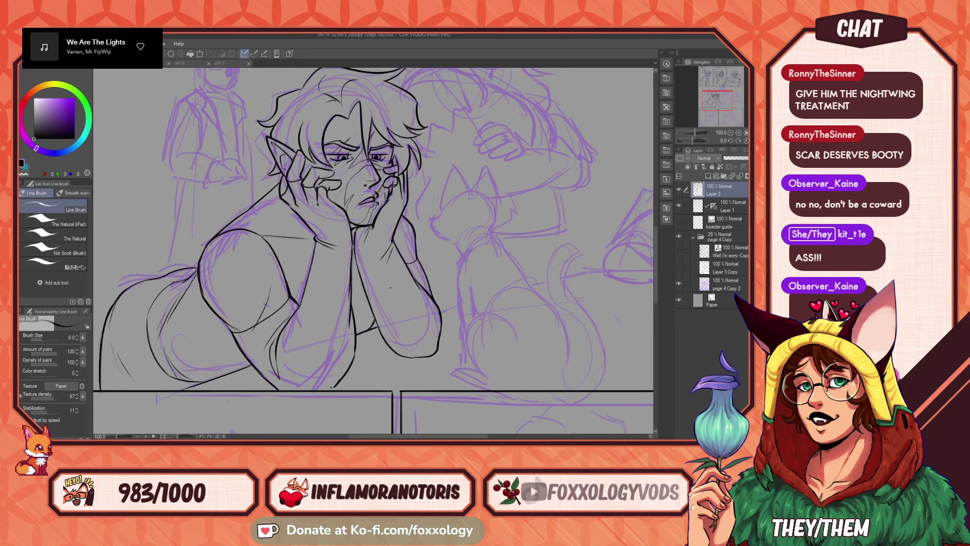
left_click_drag(402, 281, 501, 311)
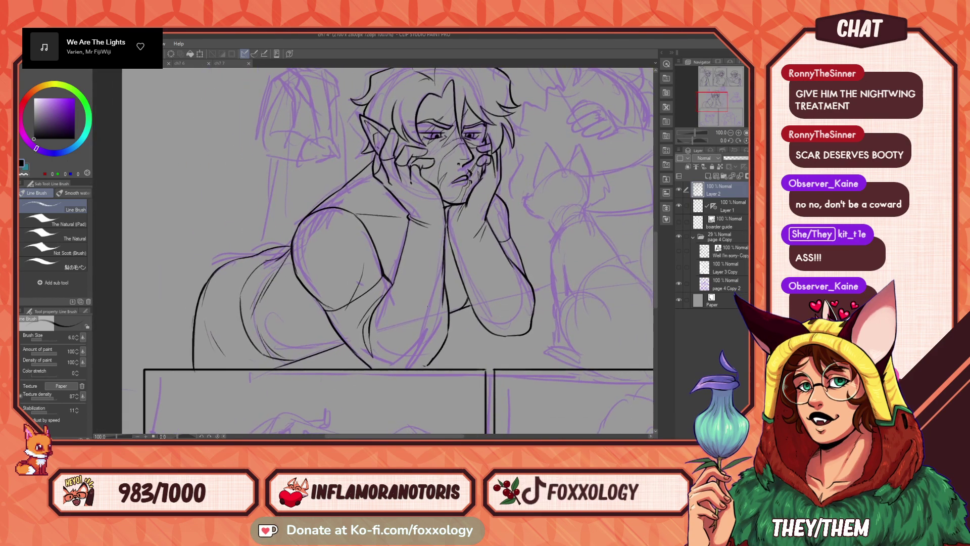
mouse_move(516, 274)
left_mouse_down()
mouse_move(355, 301)
mouse_move(380, 312)
left_mouse_up()
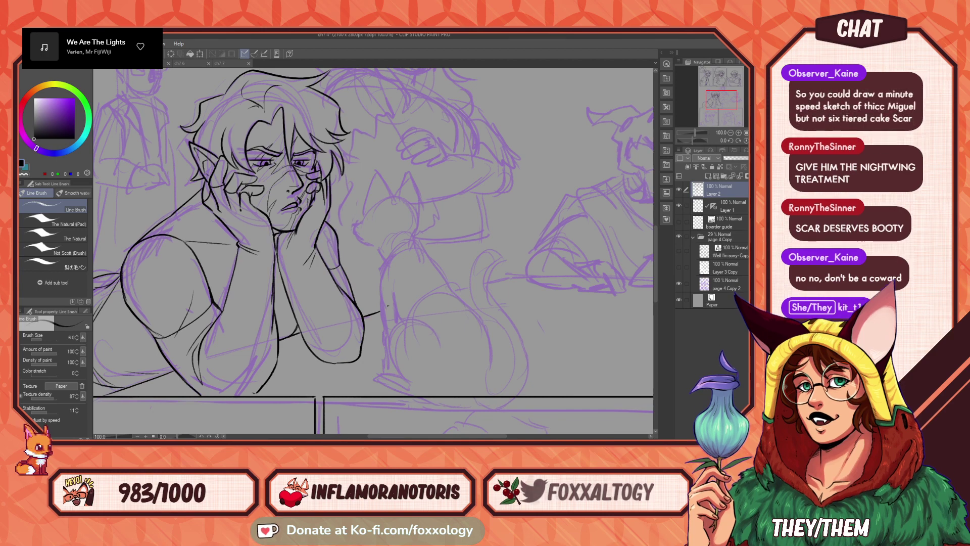
mouse_move(351, 286)
left_mouse_down()
mouse_move(487, 341)
mouse_move(431, 369)
left_mouse_up()
mouse_move(542, 329)
left_mouse_down()
mouse_move(421, 269)
mouse_move(442, 294)
left_mouse_up()
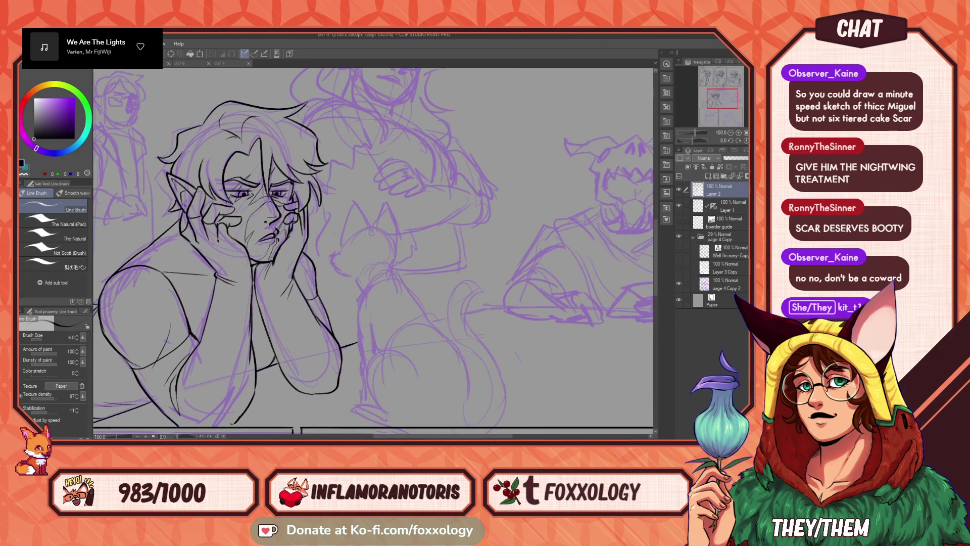
- Ink the sitting cat's face profile, both ears, the back of its neck, and the front contour of its chest and foreleg
mouse_move(349, 218)
left_mouse_down()
mouse_move(349, 242)
mouse_move(360, 245)
left_mouse_up()
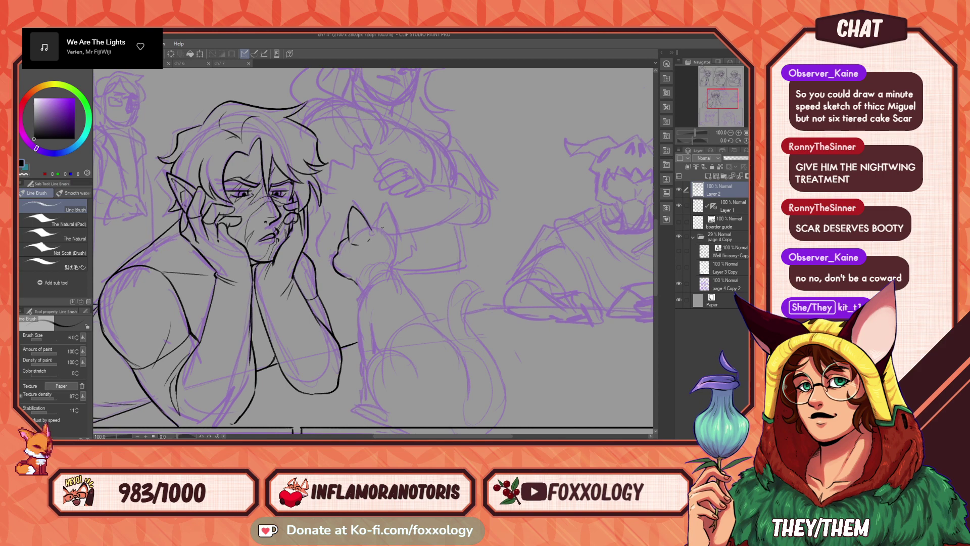
left_click_drag(377, 225, 395, 227)
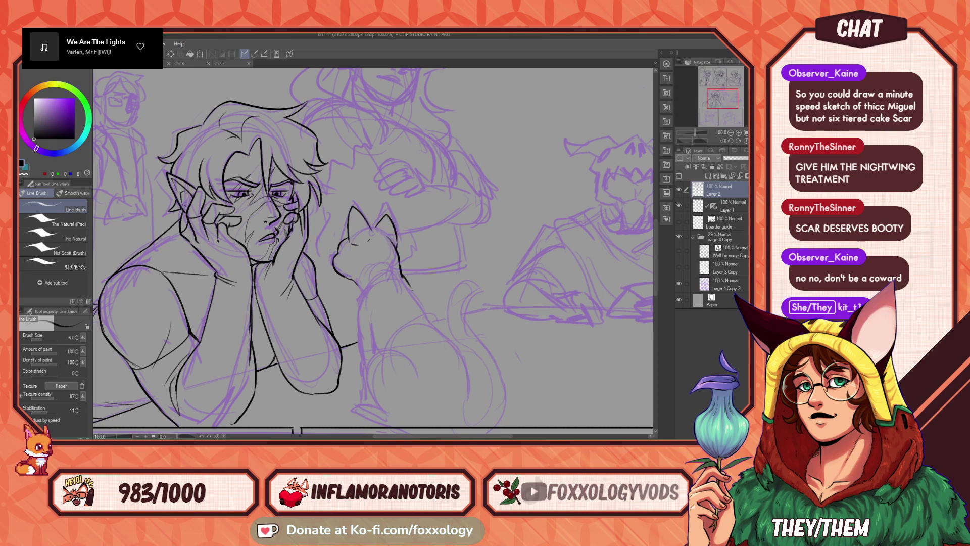
left_click_drag(401, 275, 422, 303)
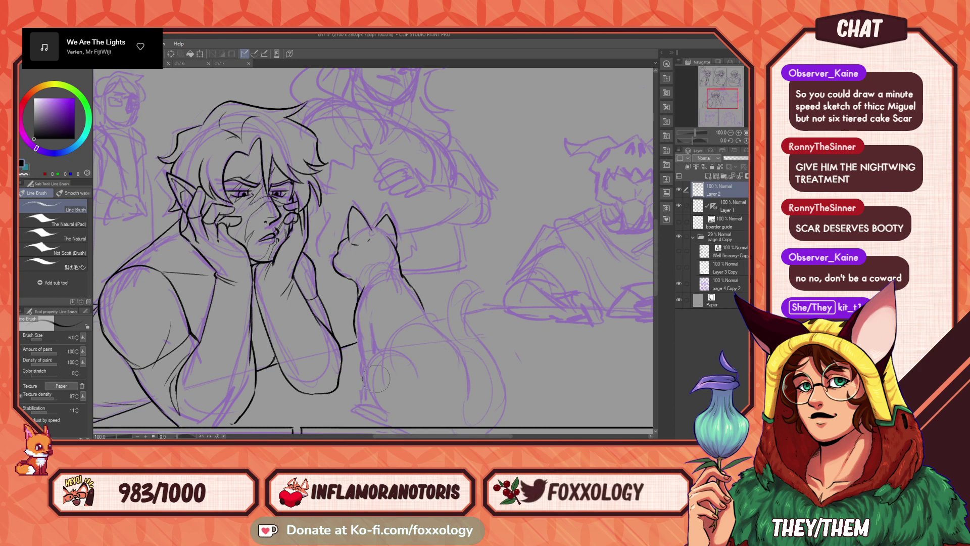
left_click_drag(420, 331, 397, 301)
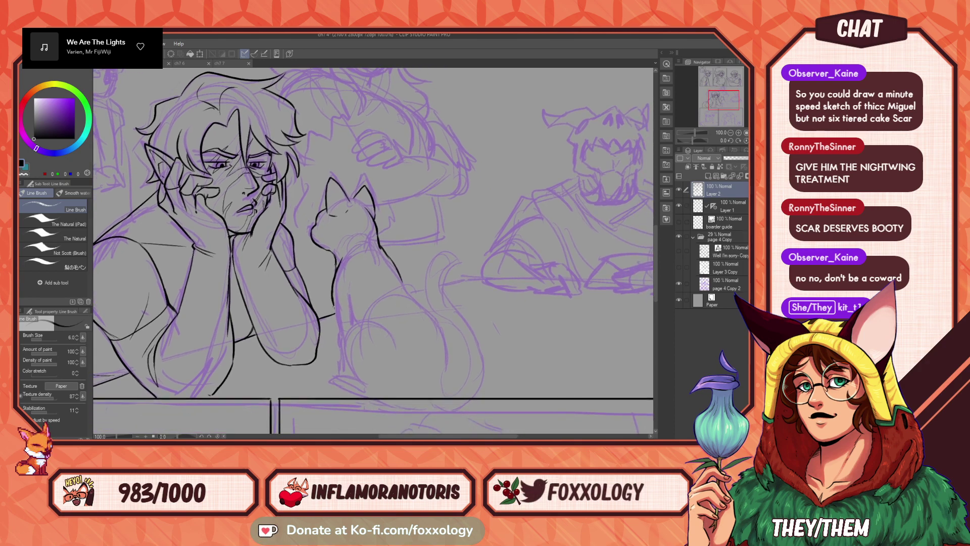
left_click_drag(340, 345, 340, 371)
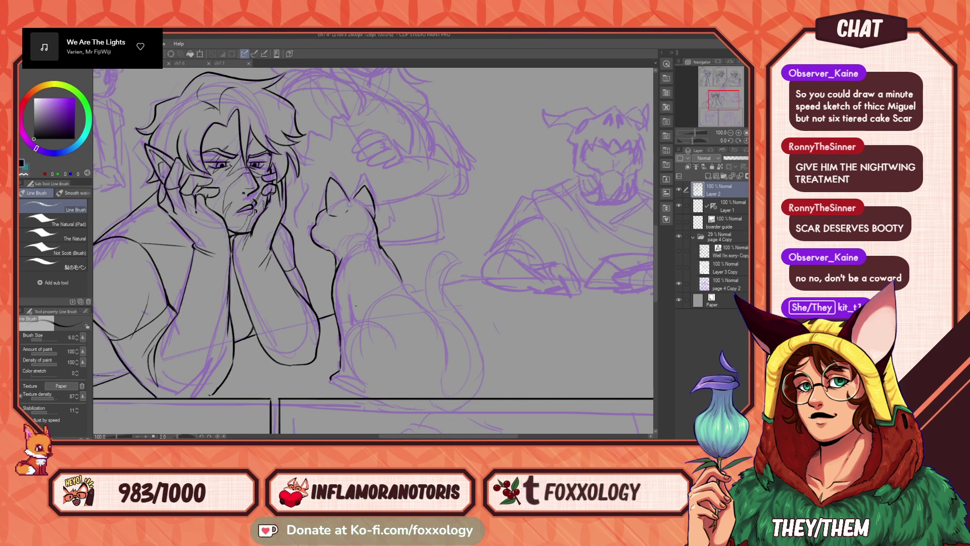
- Ink the sitting cat's back contour from below the neck down around the rump, with short fur ticks on the lower back
left_click_drag(445, 243, 405, 220)
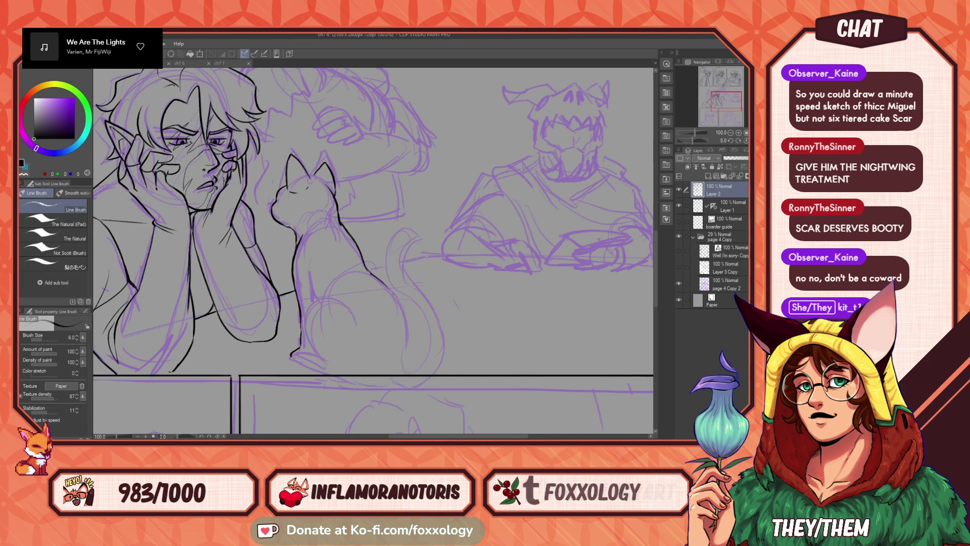
left_click_drag(369, 271, 405, 312)
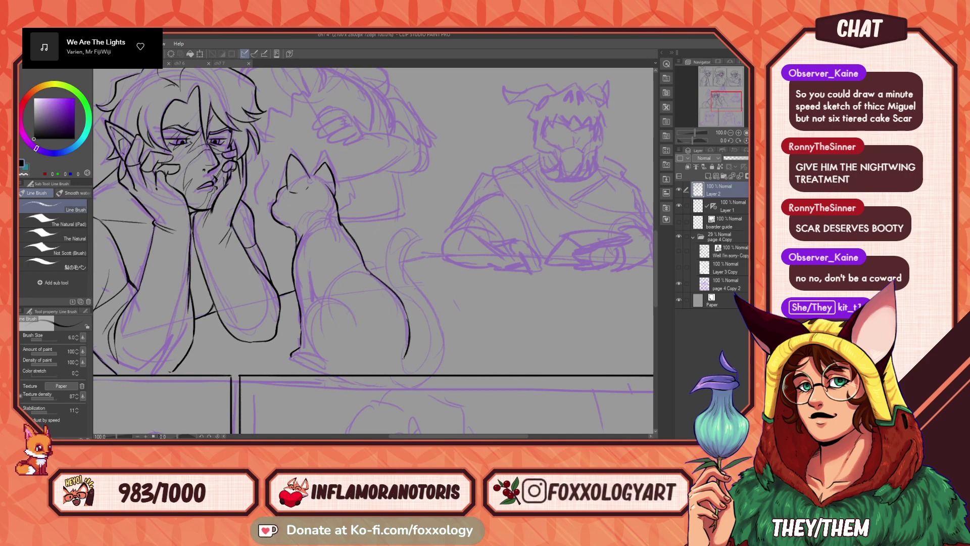
left_click_drag(427, 324, 487, 353)
left_click_drag(486, 294, 493, 338)
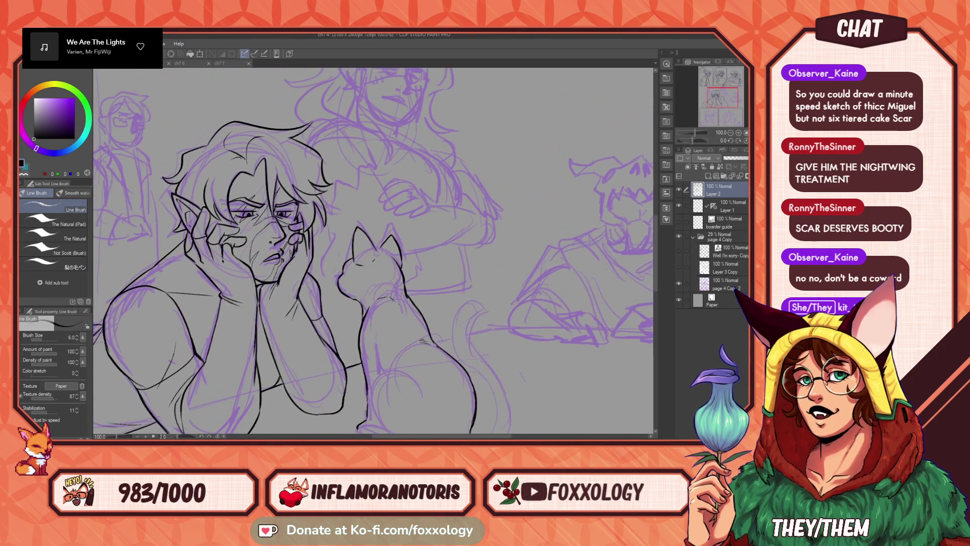
- Ink the curved contour of the cat's haunch and add short fur ticks at its rear edge
left_click_drag(492, 308, 437, 277)
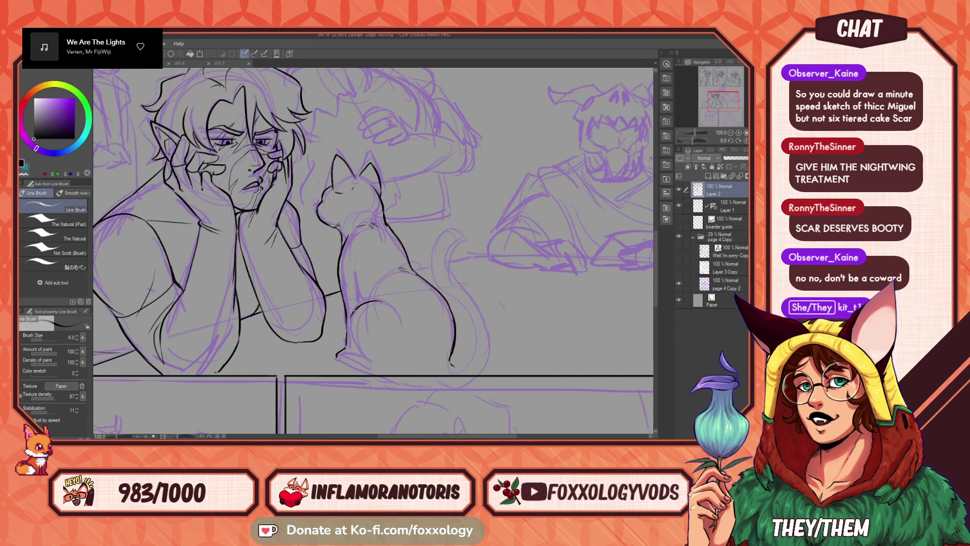
left_click_drag(356, 308, 364, 356)
left_click_drag(413, 334, 384, 322)
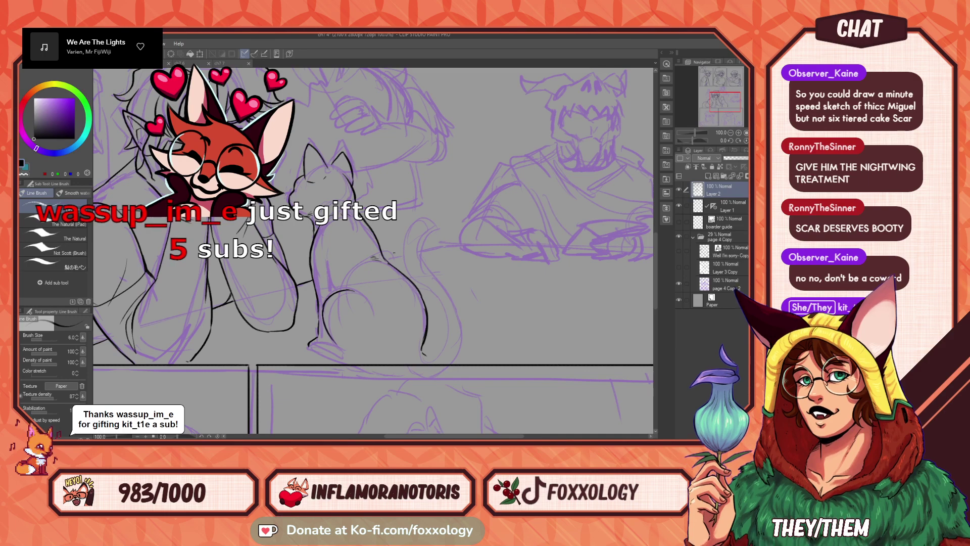
left_click_drag(392, 311, 417, 323)
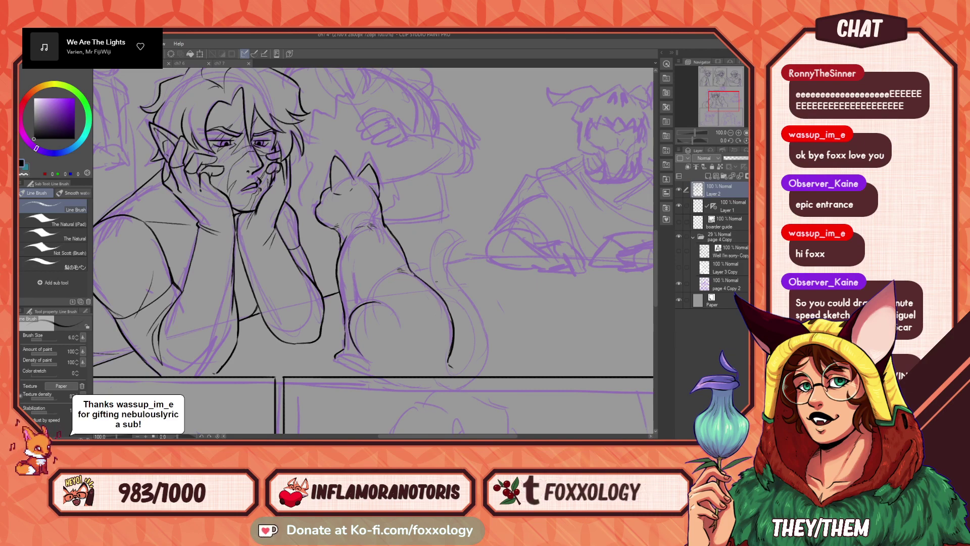
mouse_move(452, 349)
left_mouse_down()
mouse_move(445, 291)
mouse_move(435, 292)
left_mouse_up()
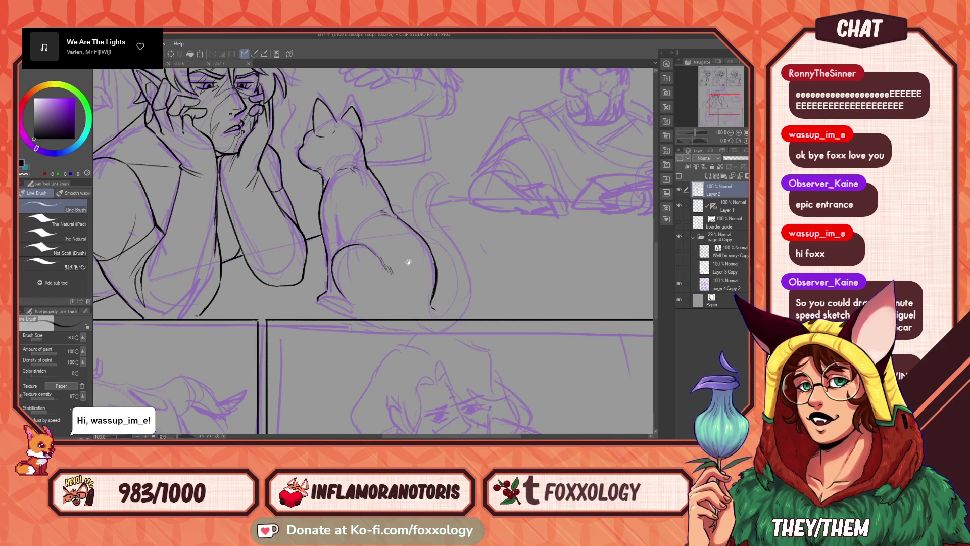
left_click_drag(407, 272, 429, 304)
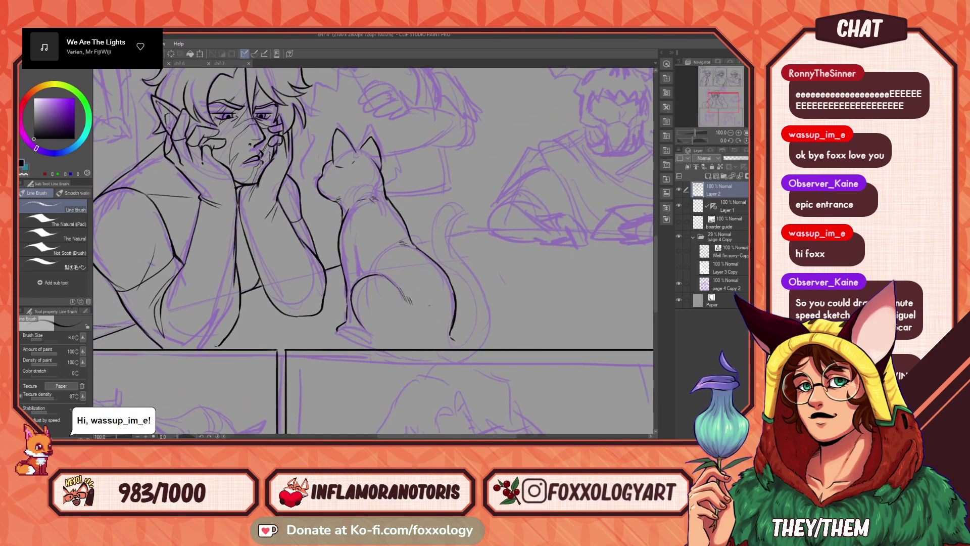
- Ink the cat's front paw with its toes and the small hind-foot marks just above the panel border
left_click_drag(512, 308, 404, 275)
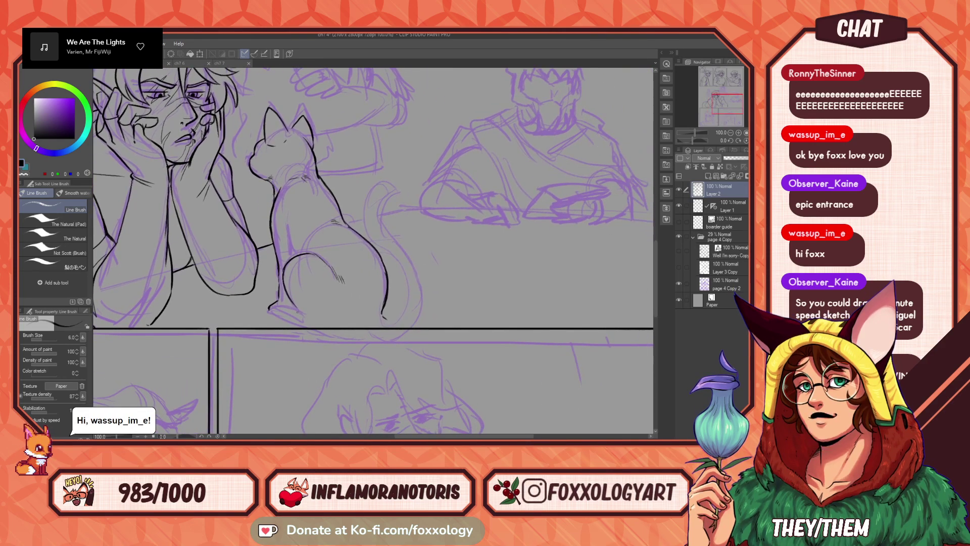
left_click_drag(318, 314, 405, 315)
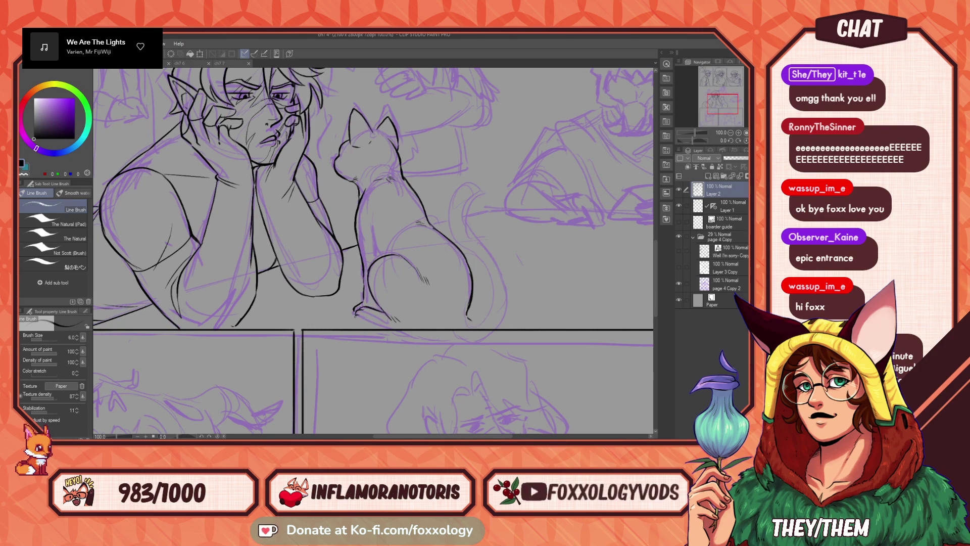
left_click_drag(471, 328, 403, 349)
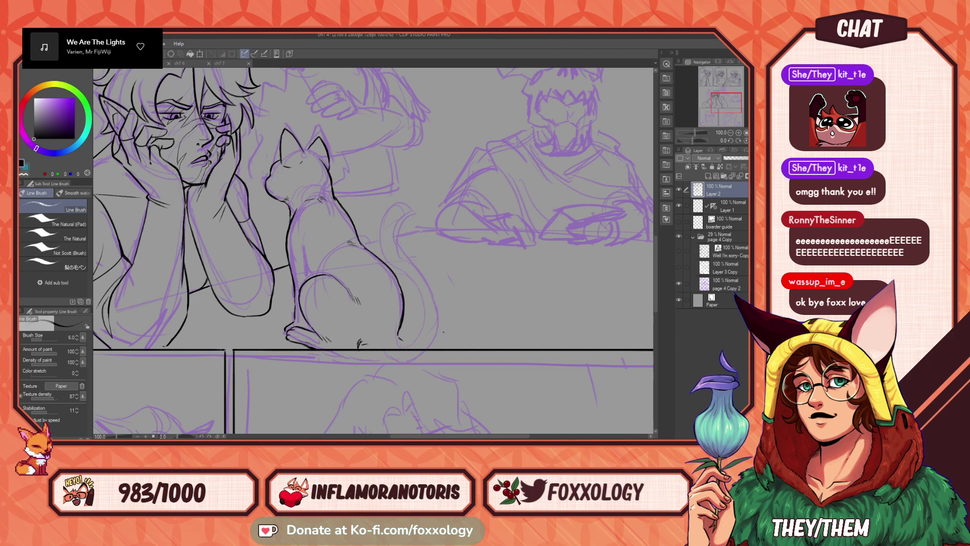
left_click_drag(454, 330, 433, 355)
- Thicken the contour of the cat's rump and add fur ticks along its back and the front of its haunch
mouse_move(373, 298)
left_mouse_down()
mouse_move(378, 352)
mouse_move(401, 355)
mouse_move(404, 370)
left_mouse_up()
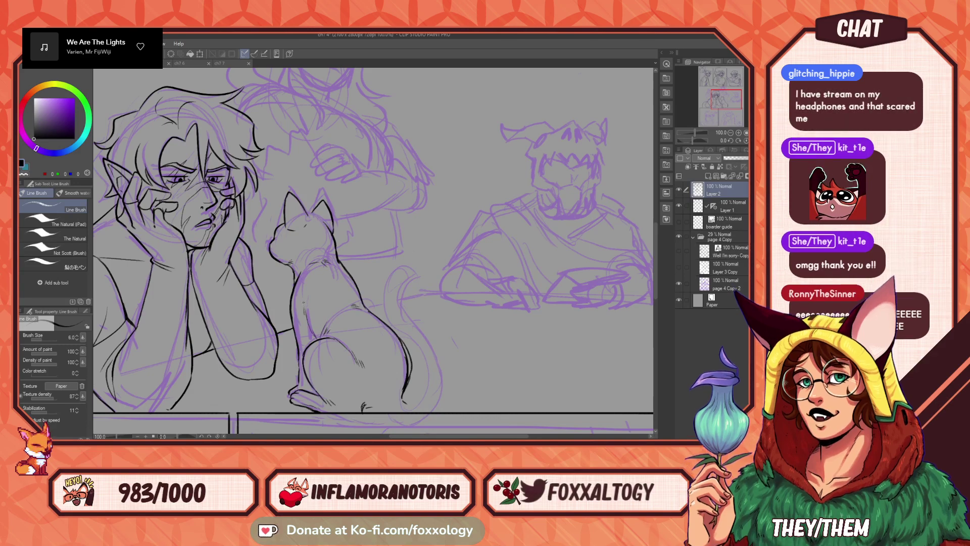
mouse_move(374, 297)
left_mouse_down()
mouse_move(365, 298)
mouse_move(364, 279)
left_mouse_up()
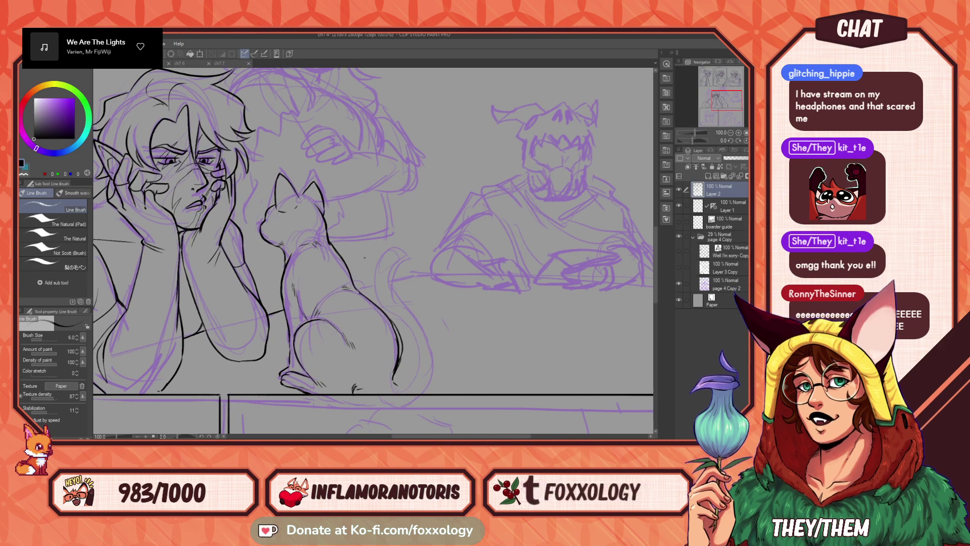
mouse_move(488, 289)
left_mouse_down()
mouse_move(456, 281)
mouse_move(479, 270)
left_mouse_up()
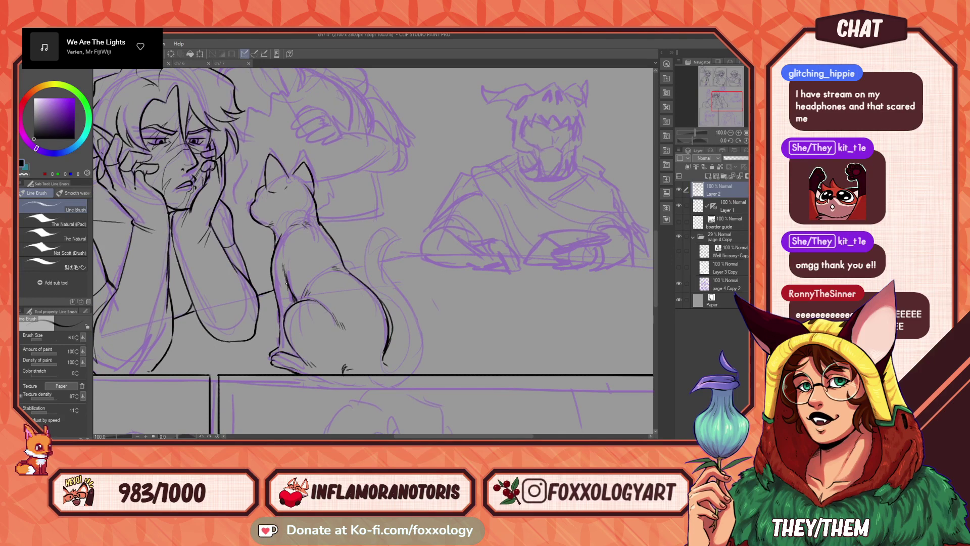
left_click_drag(426, 309, 413, 317)
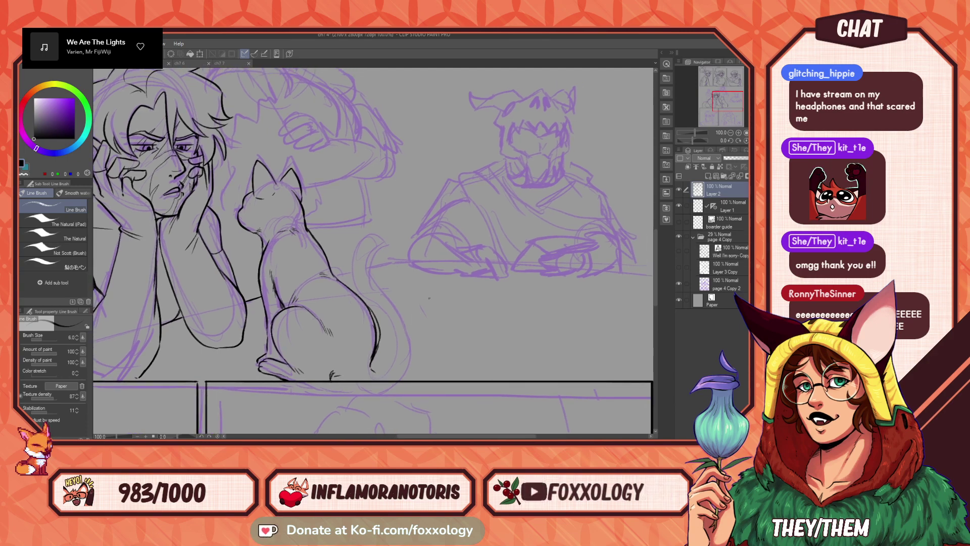
mouse_move(505, 299)
left_mouse_down()
mouse_move(559, 282)
mouse_move(417, 338)
mouse_move(433, 338)
mouse_move(428, 349)
left_mouse_up()
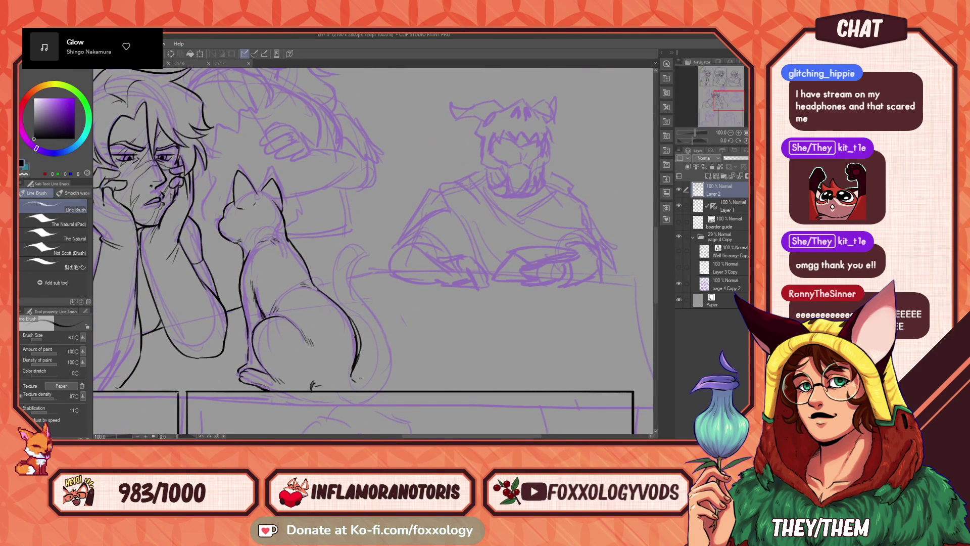
- Ink both edges of the cat's raised tail up to its curled tip and add fur ticks beside its base
left_click_drag(352, 378, 370, 381)
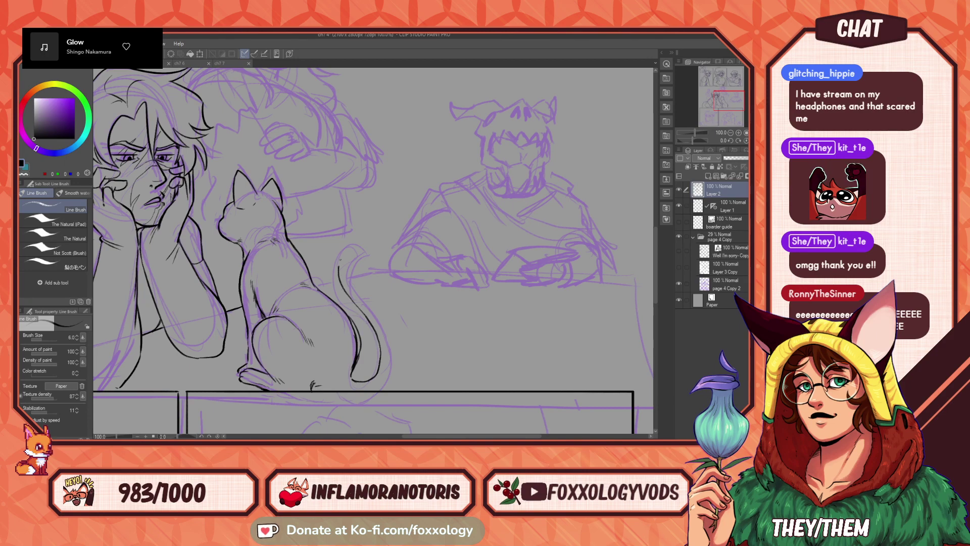
left_click_drag(339, 263, 366, 246)
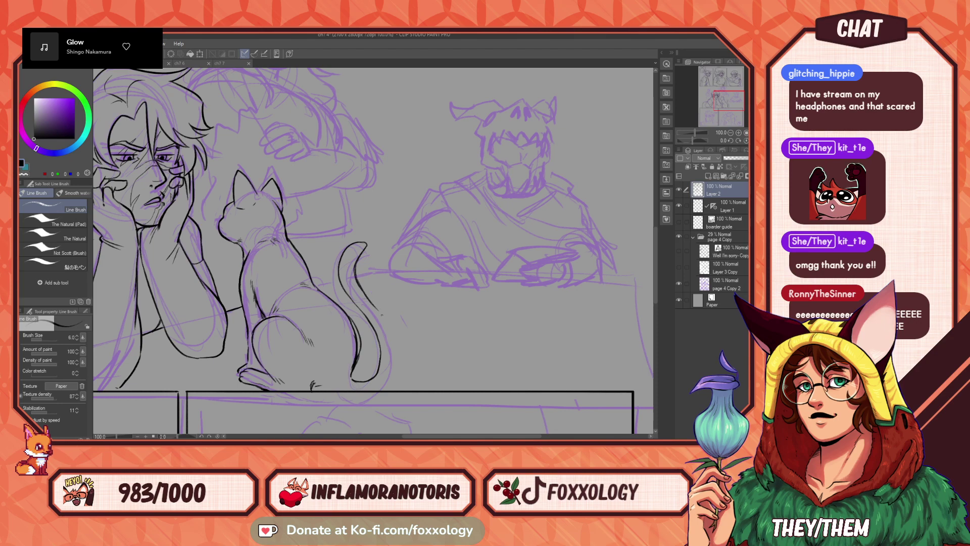
left_click_drag(389, 328, 389, 387)
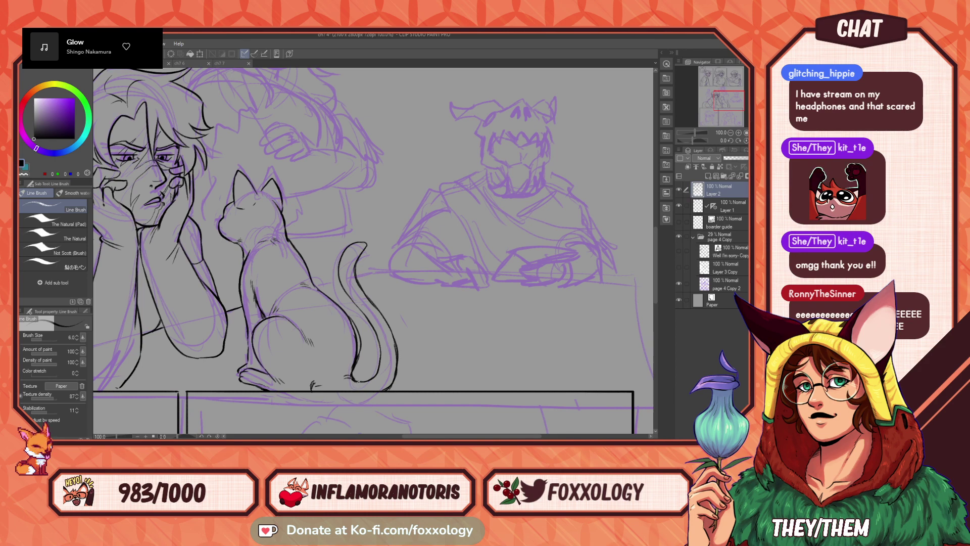
left_click_drag(470, 337, 508, 342)
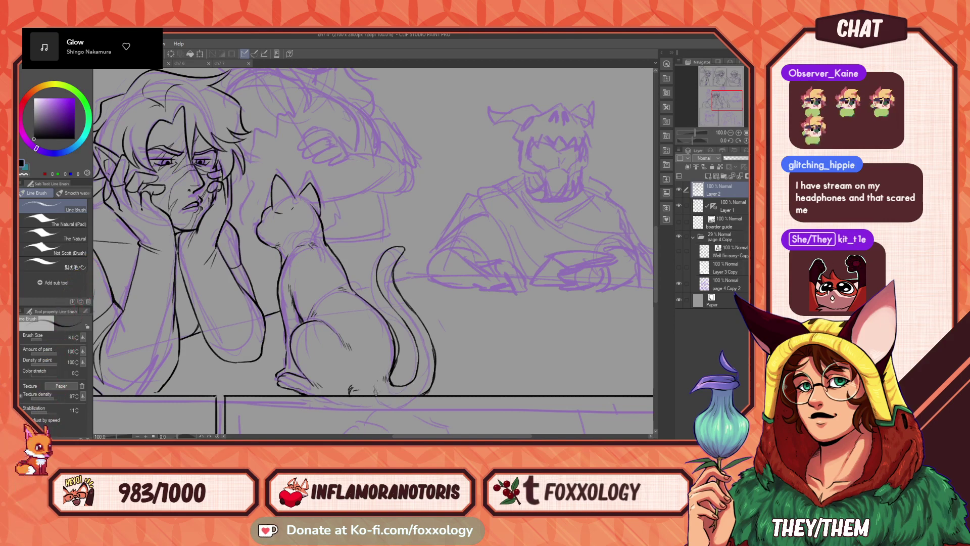
left_click_drag(450, 360, 520, 373)
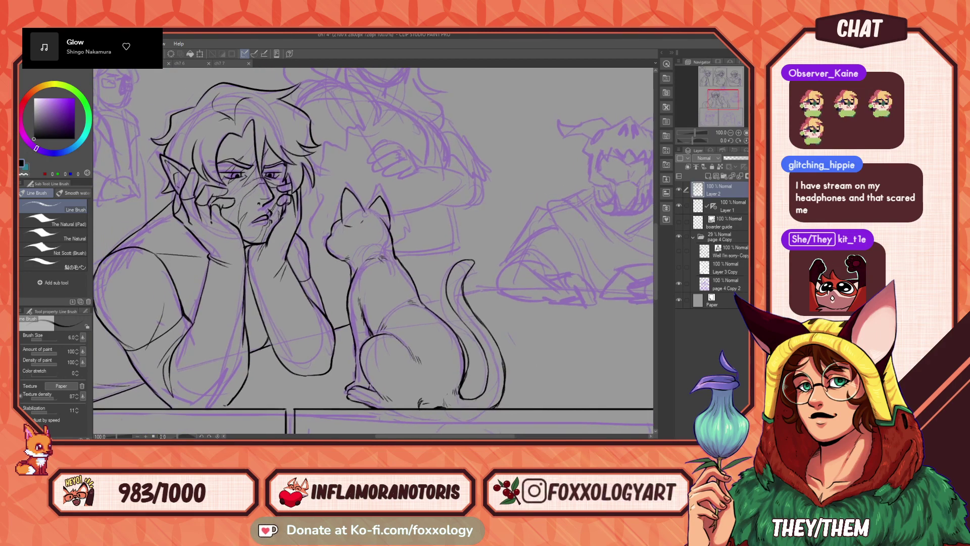
left_click_drag(433, 347, 481, 394)
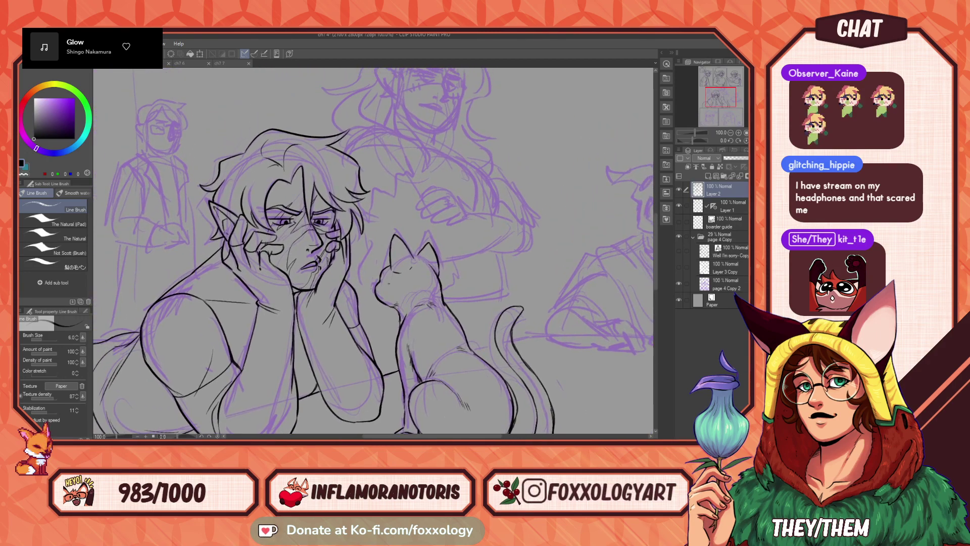
- Ink both eyes of the long-haired standing figure behind the cat, with lids and irises
left_click_drag(459, 287, 451, 267)
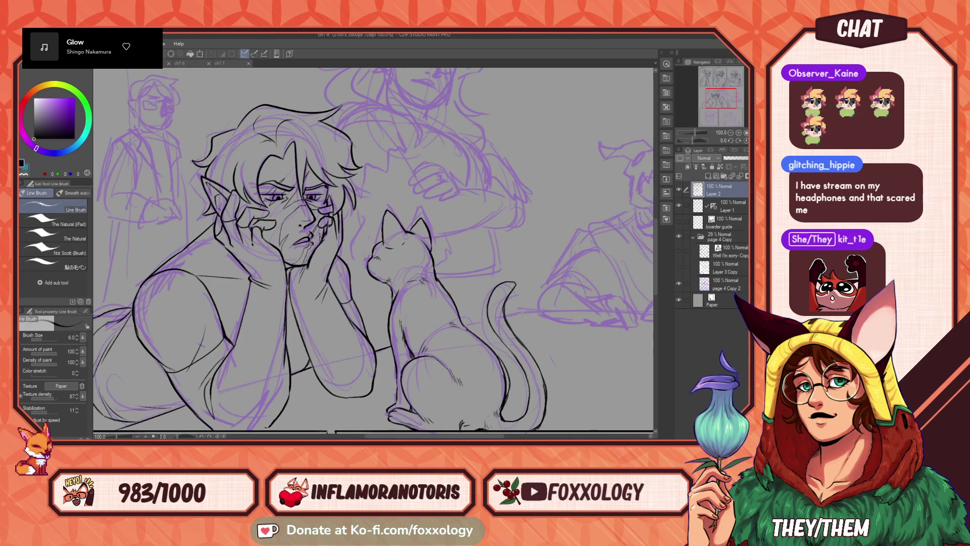
left_click_drag(457, 356, 412, 339)
left_click_drag(507, 340, 463, 330)
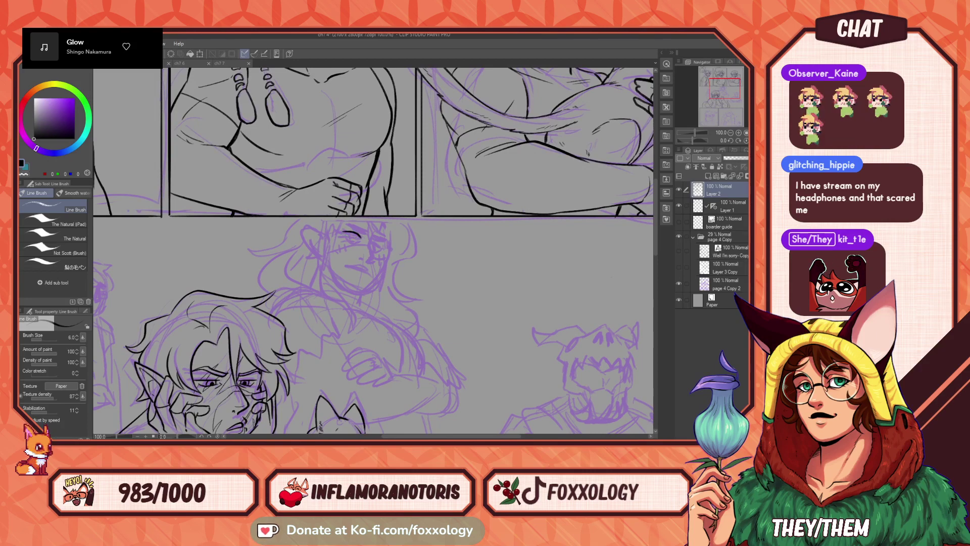
left_click_drag(345, 236, 361, 238)
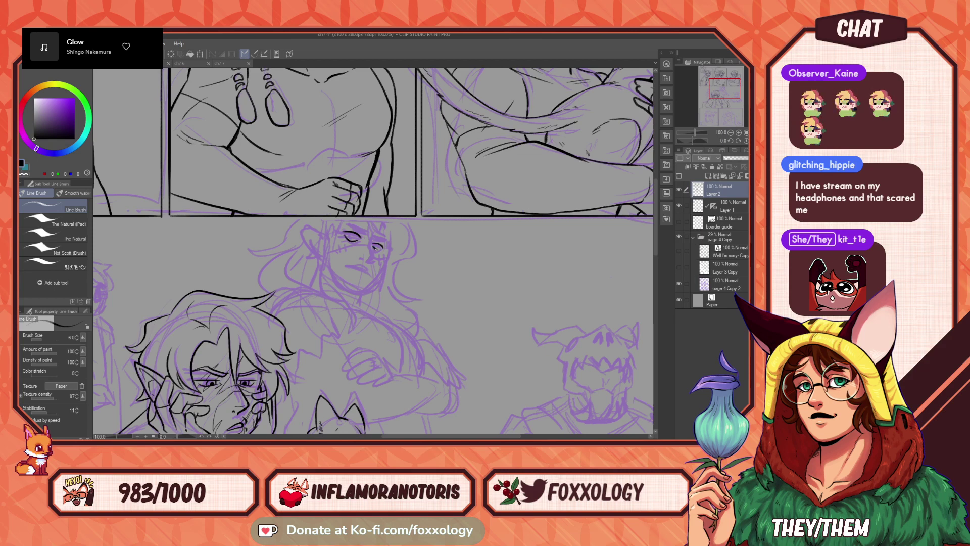
mouse_move(347, 237)
left_mouse_down()
mouse_move(382, 251)
mouse_move(381, 288)
left_mouse_up()
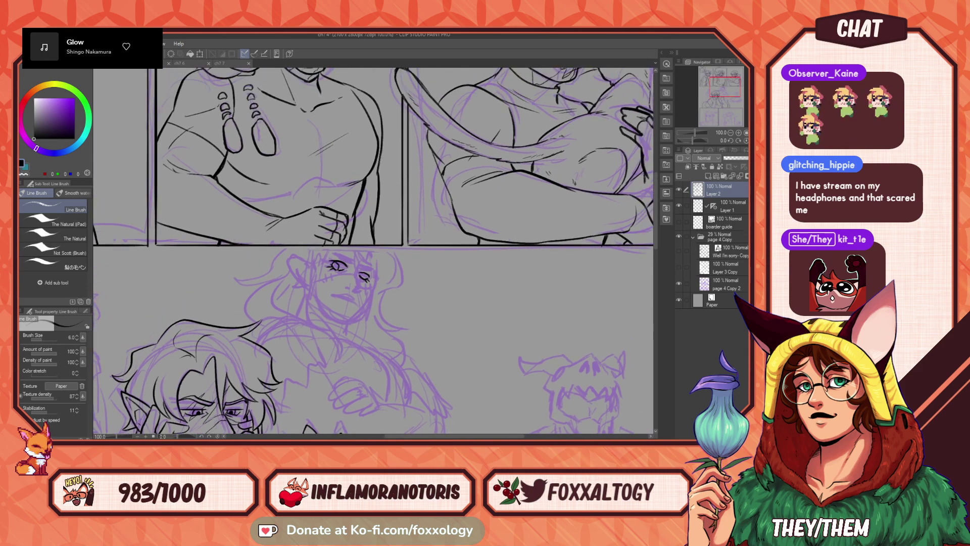
mouse_move(329, 263)
left_mouse_down()
mouse_move(347, 266)
mouse_move(341, 262)
left_mouse_up()
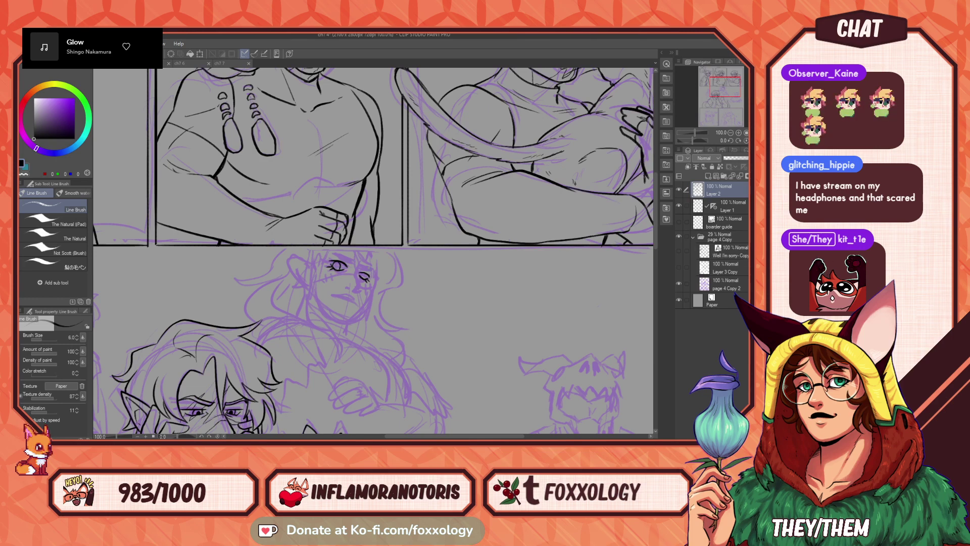
mouse_move(393, 294)
left_mouse_down()
mouse_move(428, 285)
mouse_move(433, 293)
mouse_move(440, 280)
mouse_move(411, 305)
left_mouse_up()
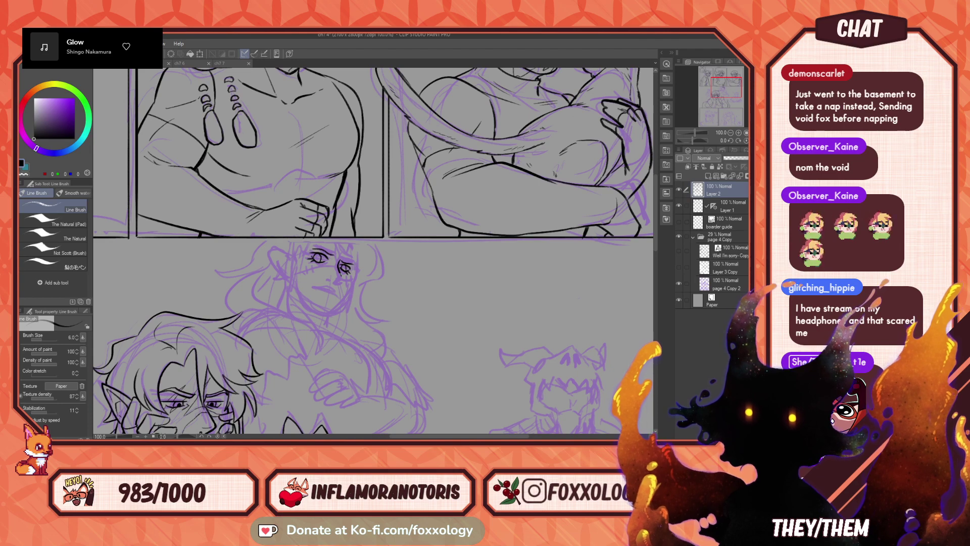
- Ink the long-haired figure's eyebrows, nose and mouth over the sketched face
left_click_drag(388, 297, 382, 332)
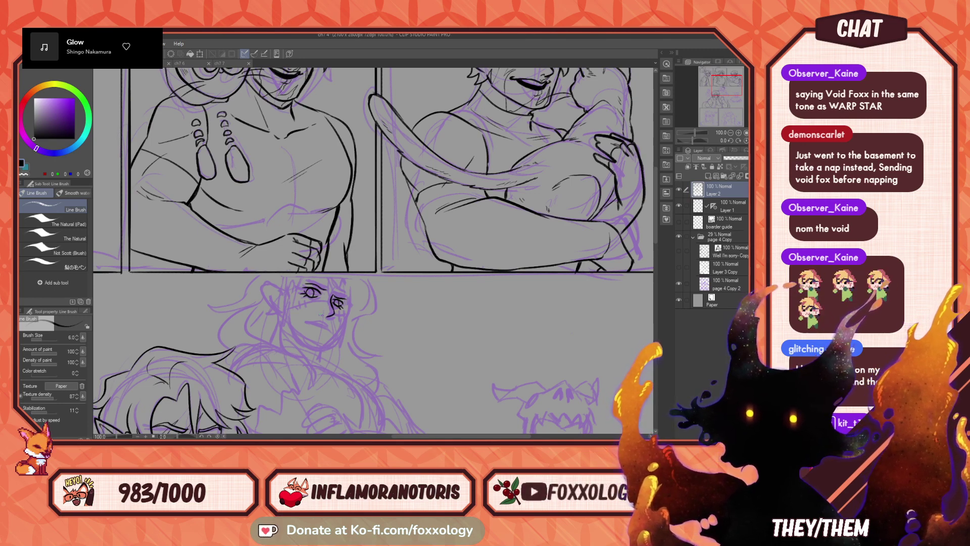
left_click_drag(353, 319, 349, 301)
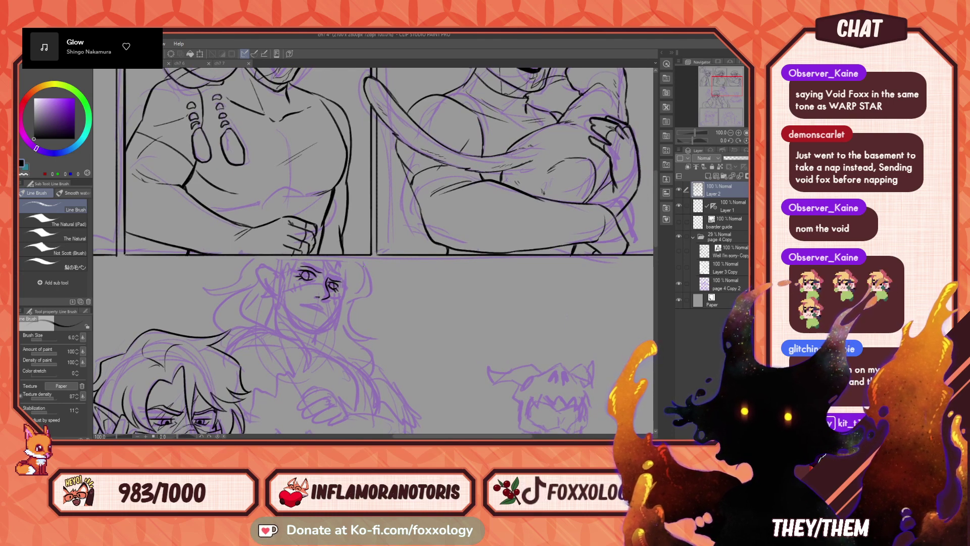
mouse_move(392, 320)
left_mouse_down()
mouse_move(372, 308)
mouse_move(376, 278)
mouse_move(395, 278)
mouse_move(421, 347)
left_mouse_up()
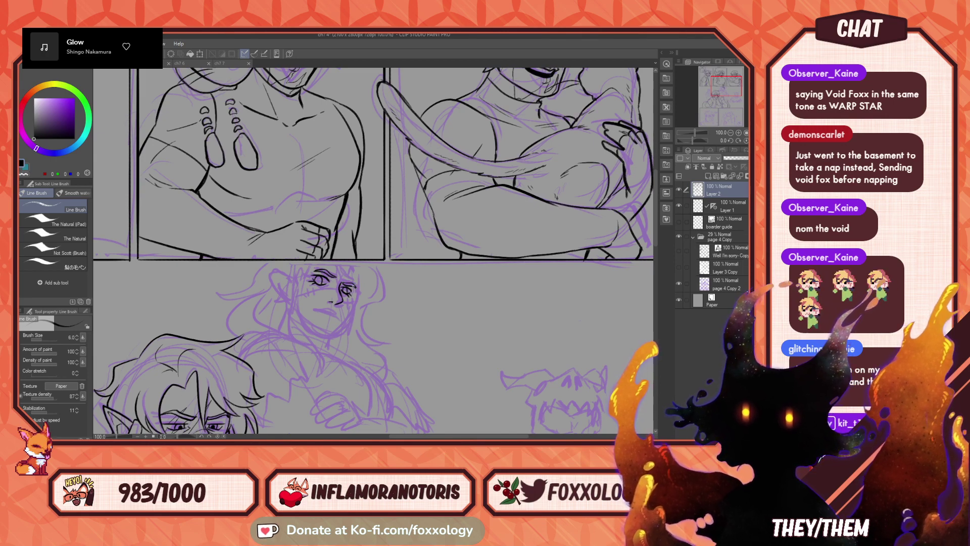
mouse_move(384, 300)
left_mouse_down()
mouse_move(403, 324)
mouse_move(412, 320)
left_mouse_up()
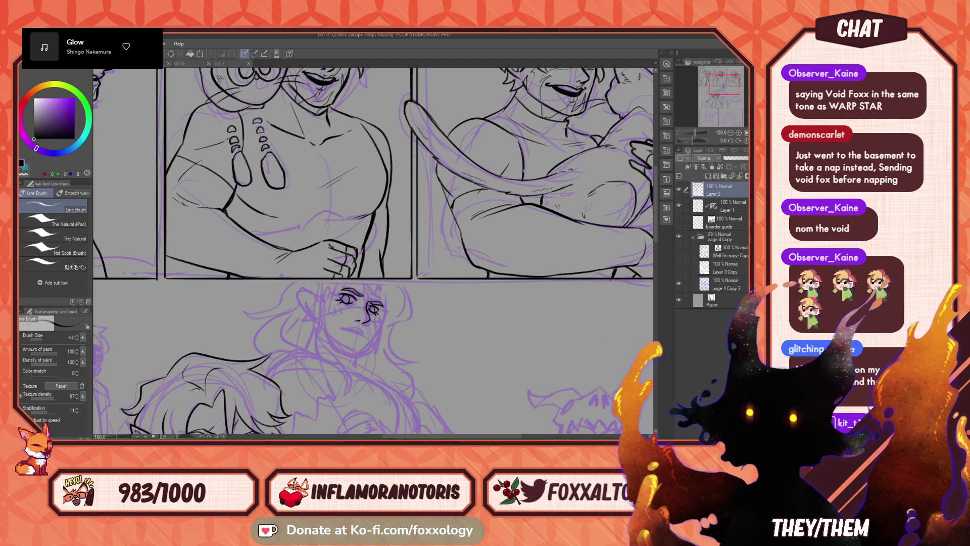
mouse_move(394, 314)
left_mouse_down()
mouse_move(395, 298)
mouse_move(386, 310)
left_mouse_up()
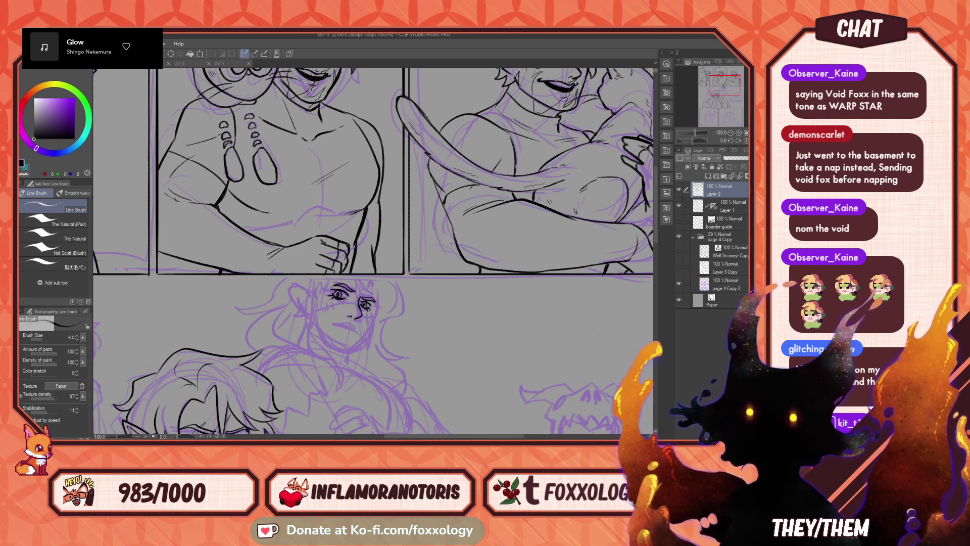
- Ink the long-haired figure's hairline and the curling front locks that frame the forehead and both sides of the face
left_click_drag(391, 266, 336, 220)
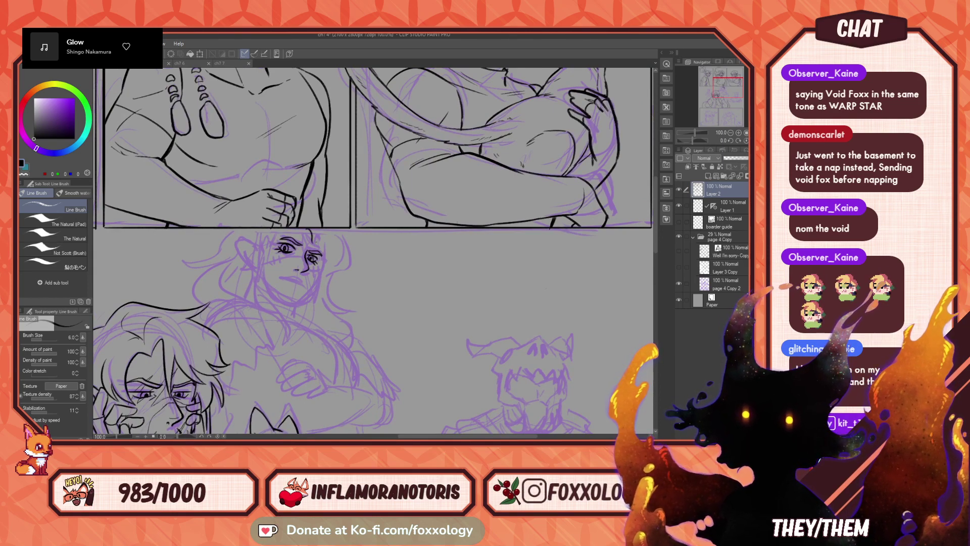
mouse_move(312, 230)
left_mouse_down()
mouse_move(332, 250)
mouse_move(349, 246)
left_mouse_up()
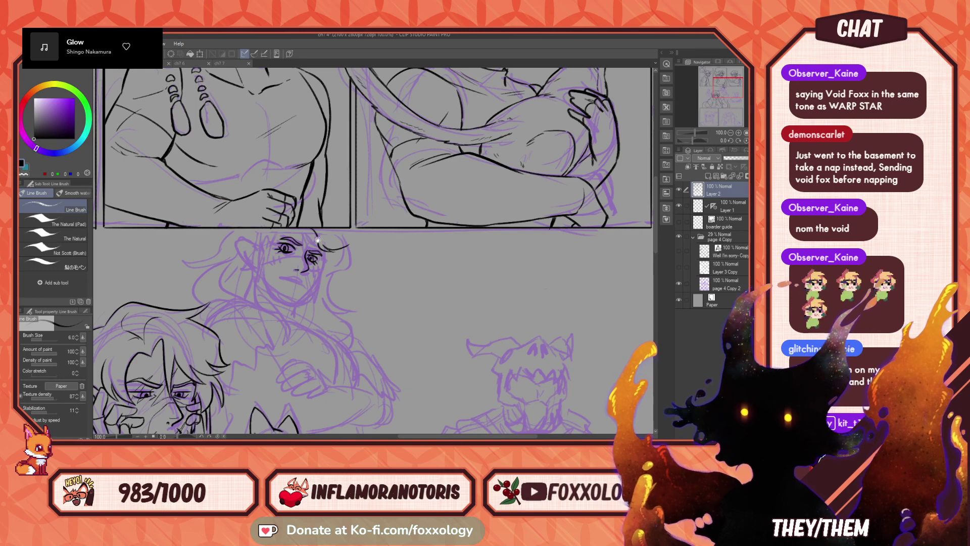
scroll(375, 250, "up", 2)
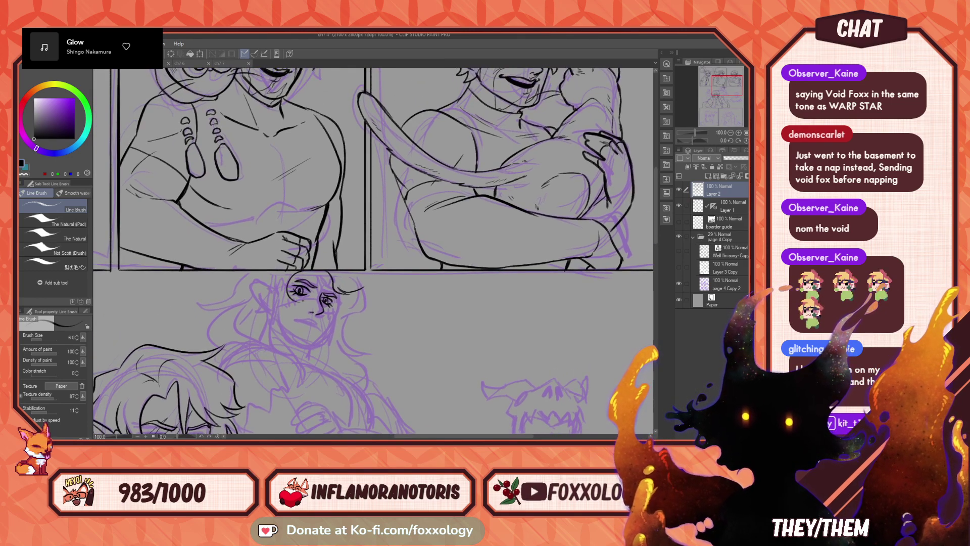
left_click_drag(281, 294, 337, 283)
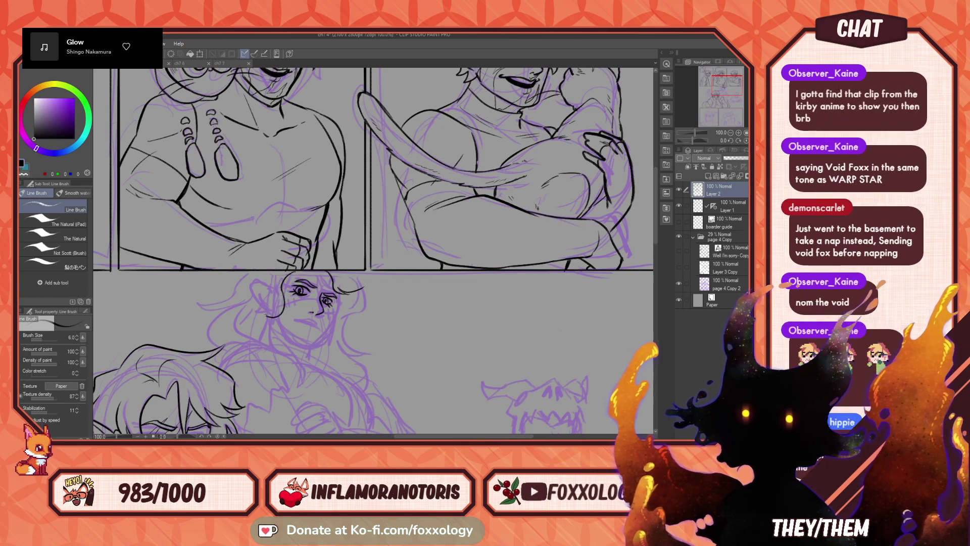
left_click_drag(281, 274, 273, 295)
left_click_drag(379, 290, 366, 282)
mouse_move(365, 319)
left_mouse_down()
mouse_move(393, 311)
mouse_move(380, 312)
left_mouse_up()
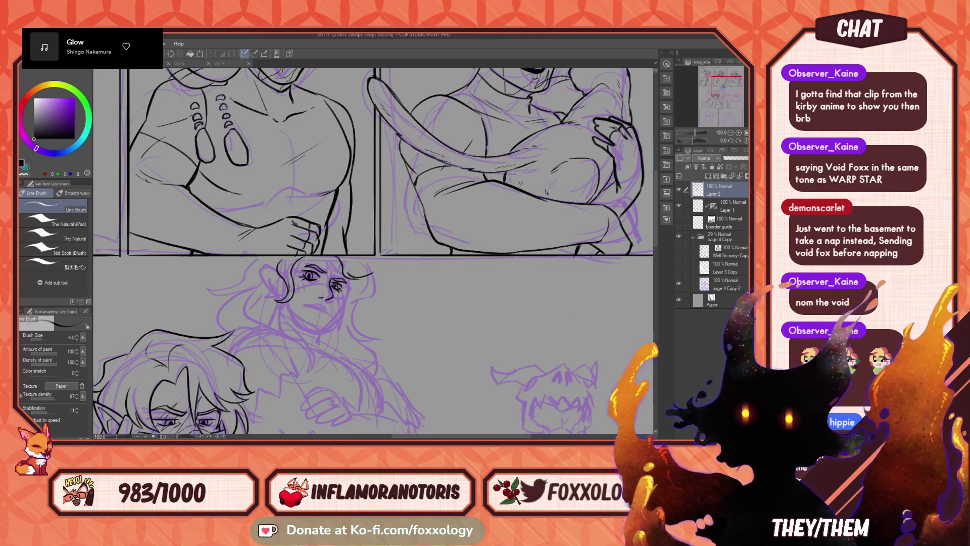
- Extend the long-haired figure's wavy side lock past the cheek and ink the jaw and chin contour
mouse_move(353, 283)
left_mouse_down()
mouse_move(344, 314)
mouse_move(392, 329)
mouse_move(385, 222)
left_mouse_up()
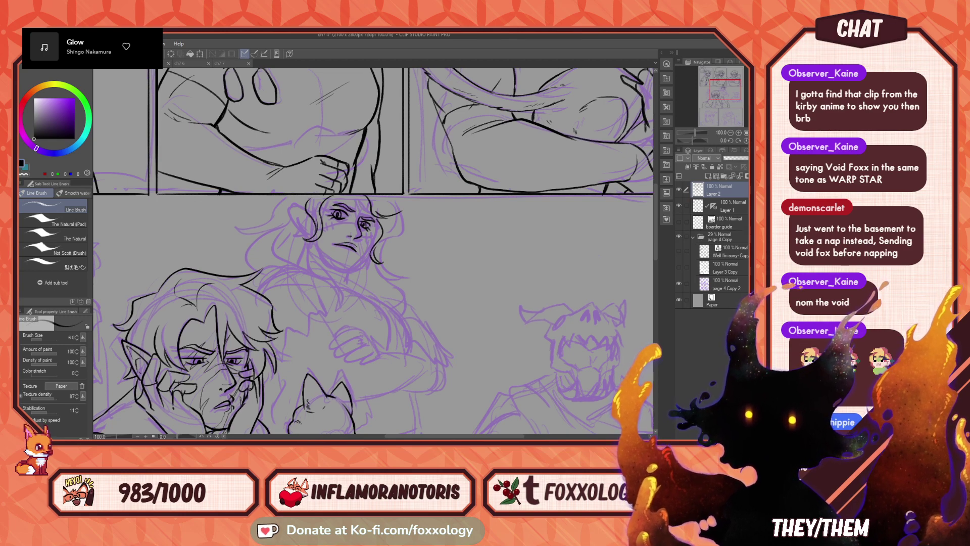
left_click_drag(357, 255, 350, 270)
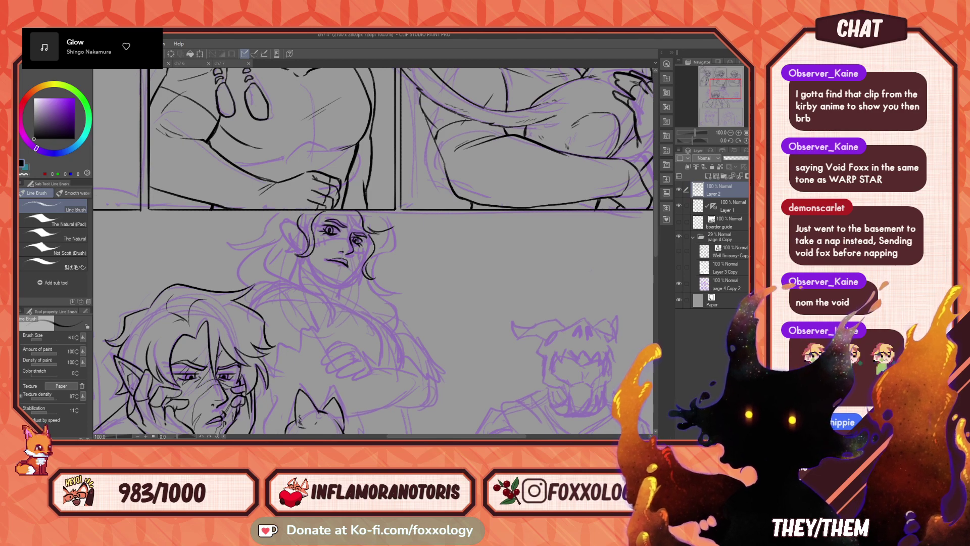
left_click_drag(400, 277, 431, 305)
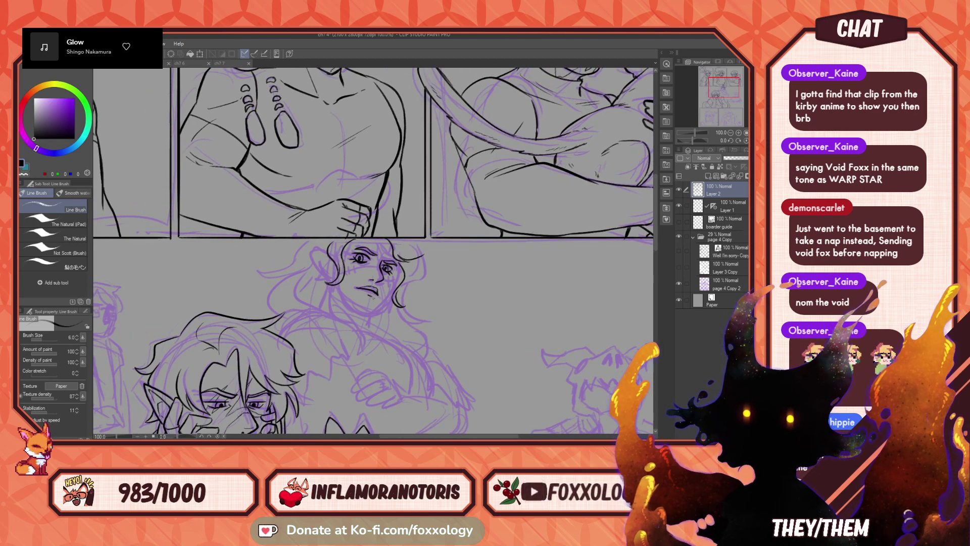
left_click_drag(419, 298, 376, 242)
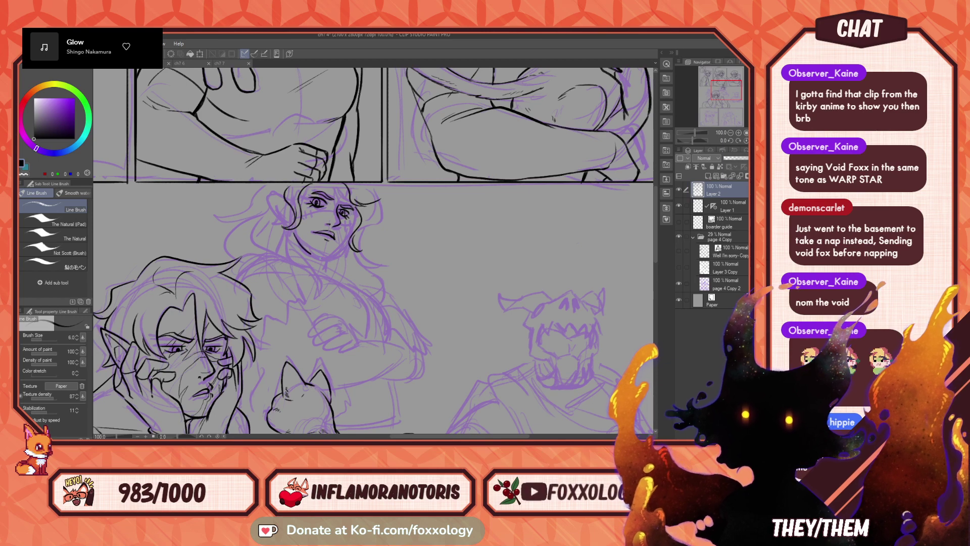
left_click_drag(367, 266, 412, 313)
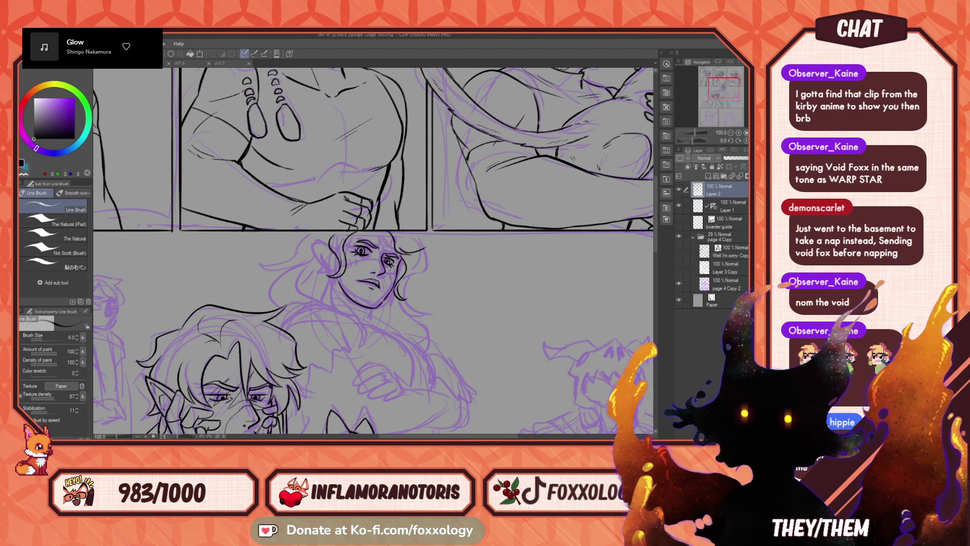
- Add small detail strokes to the long-haired figure's face and ink the ear beside the front lock
left_click_drag(423, 304, 439, 325)
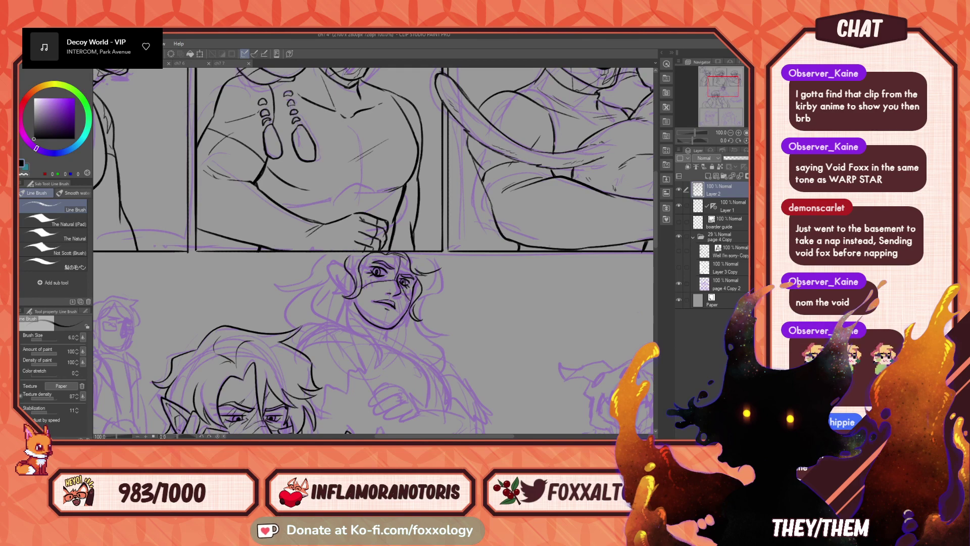
left_click_drag(407, 290, 402, 302)
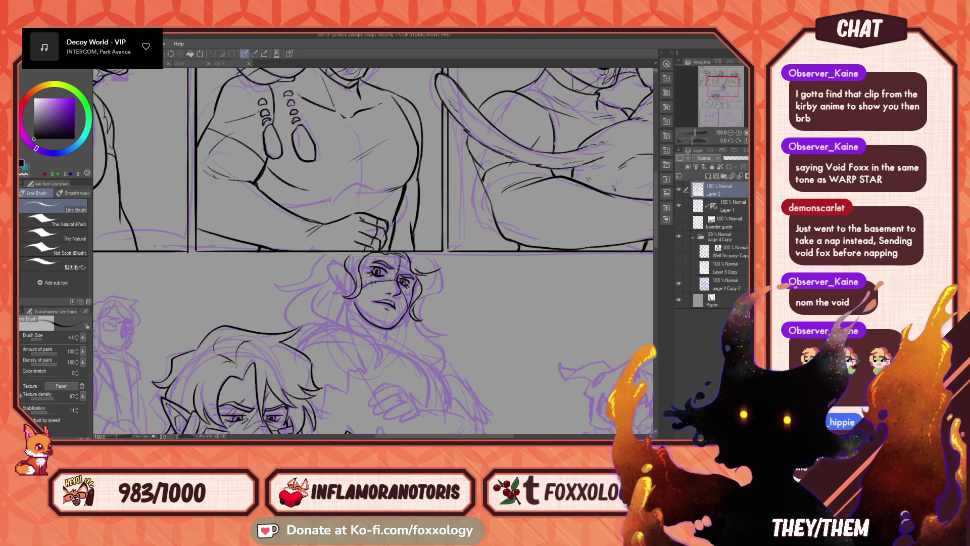
left_click_drag(443, 320, 393, 326)
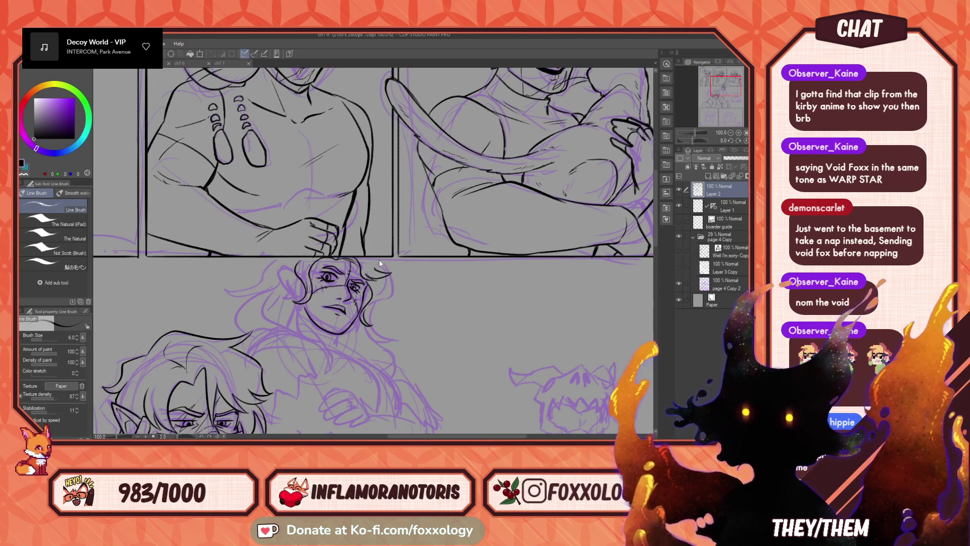
left_click_drag(392, 302, 397, 258)
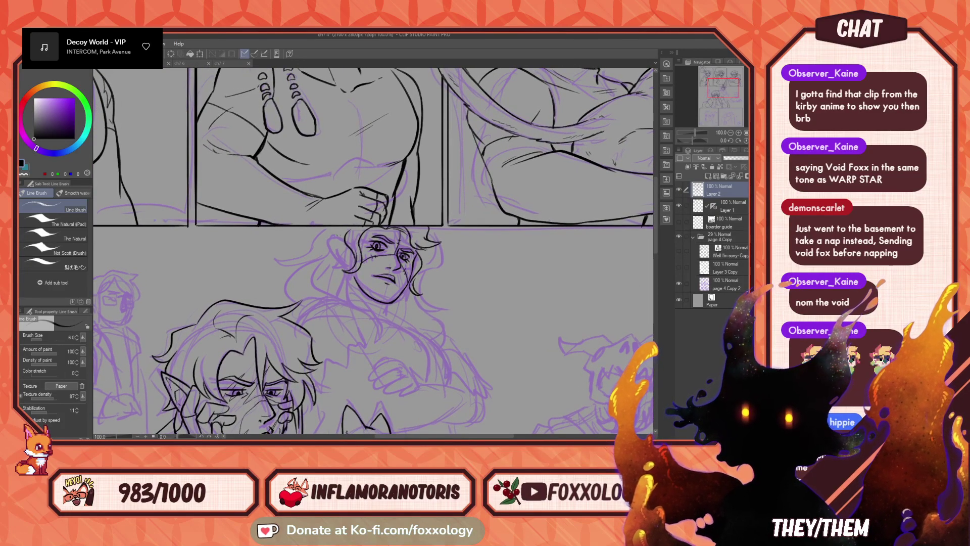
left_click_drag(348, 244, 346, 264)
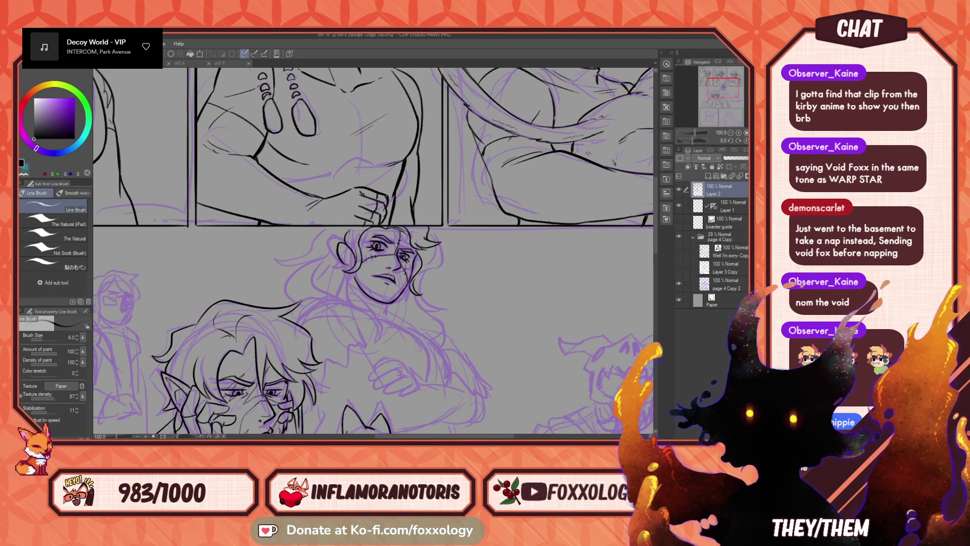
left_click_drag(465, 294, 464, 317)
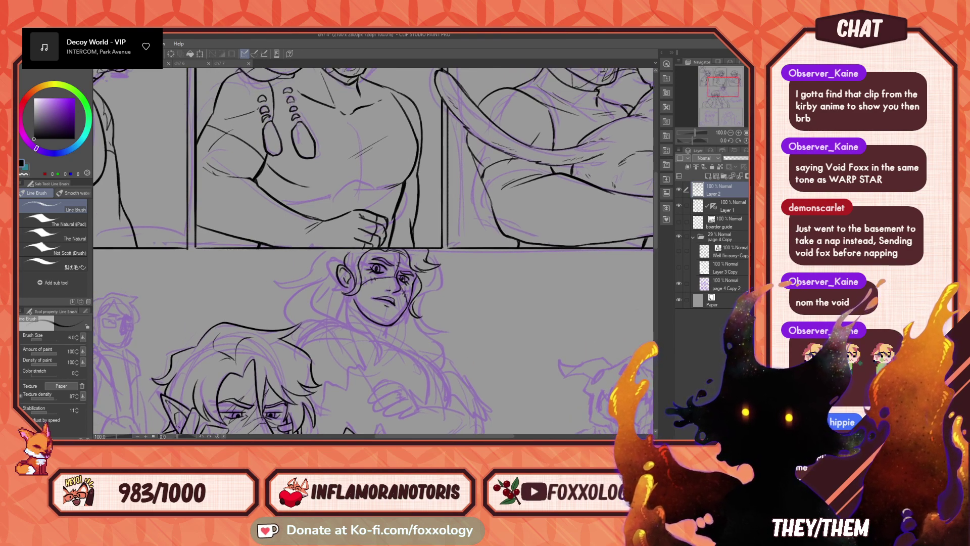
left_click_drag(455, 293, 405, 279)
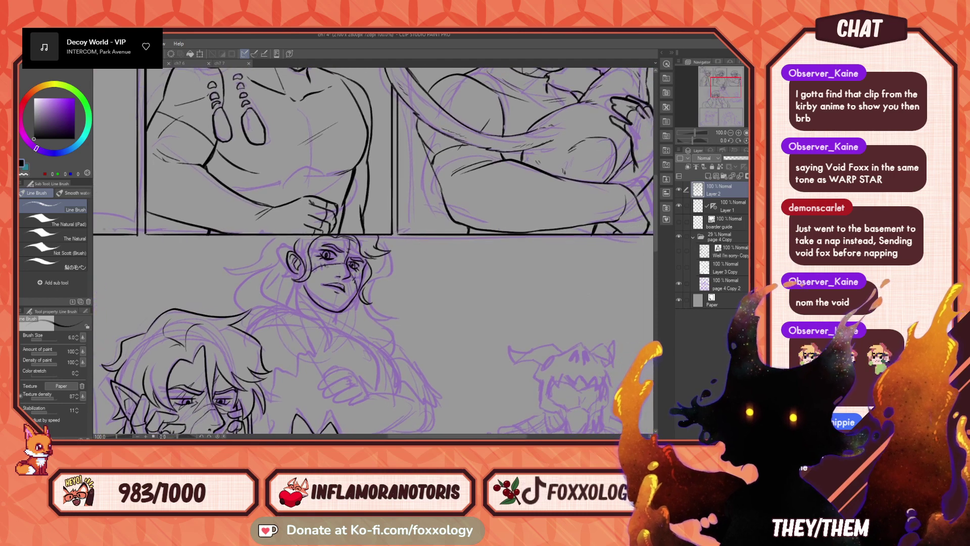
- Ink the wavy outer hair on both sides of the long-haired figure's head, down to the shoulders
mouse_move(281, 236)
left_mouse_down()
mouse_move(239, 270)
mouse_move(262, 278)
left_mouse_up()
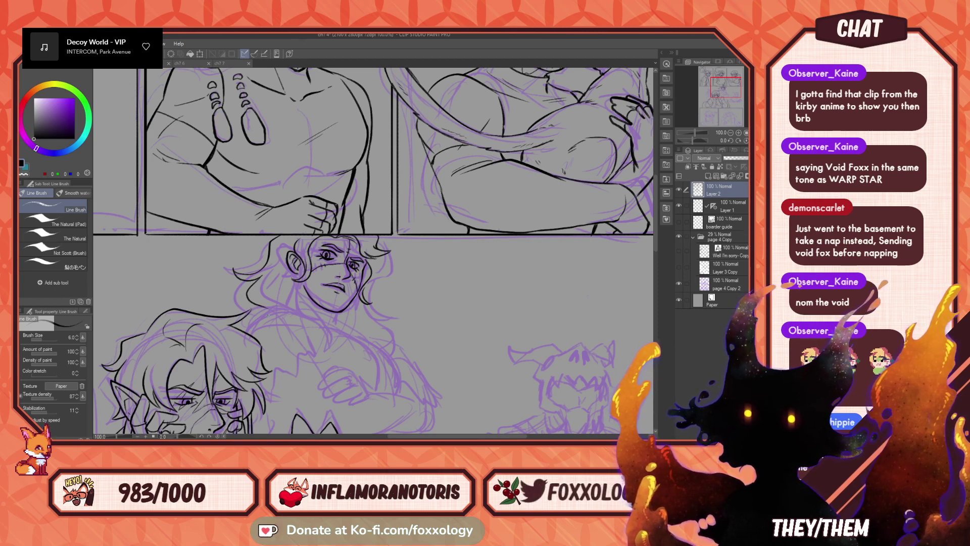
left_click_drag(435, 307, 375, 274)
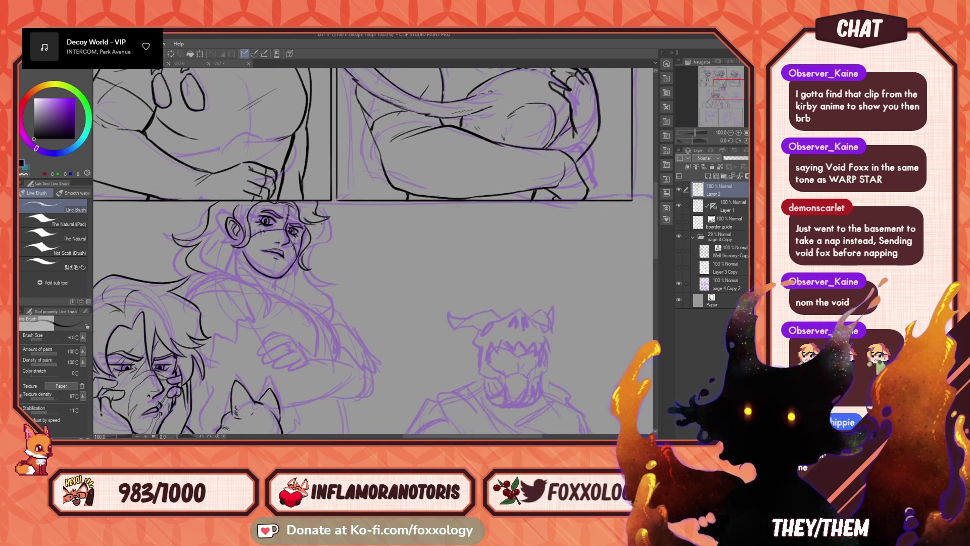
mouse_move(355, 323)
left_mouse_down()
mouse_move(394, 287)
mouse_move(383, 301)
left_mouse_up()
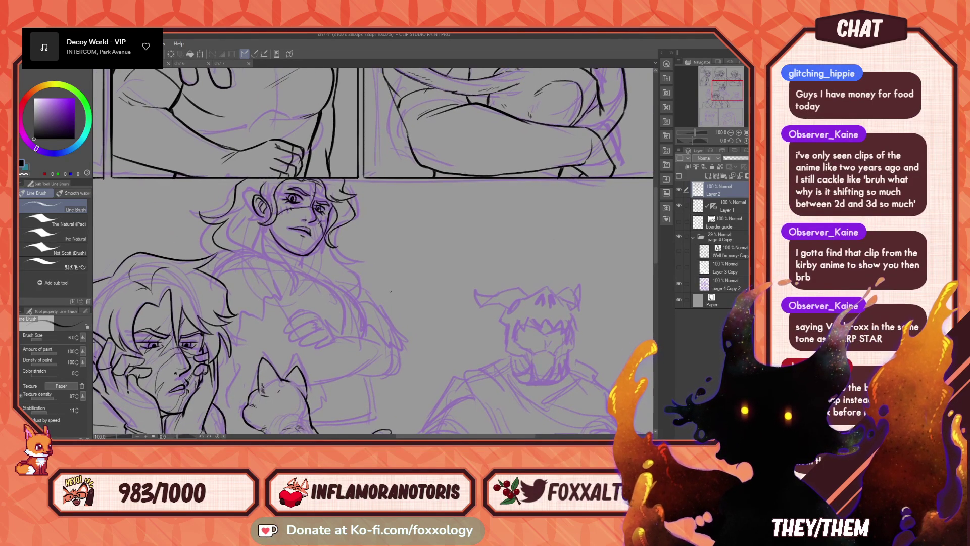
left_click_drag(432, 271, 455, 261)
left_click_drag(385, 256, 377, 257)
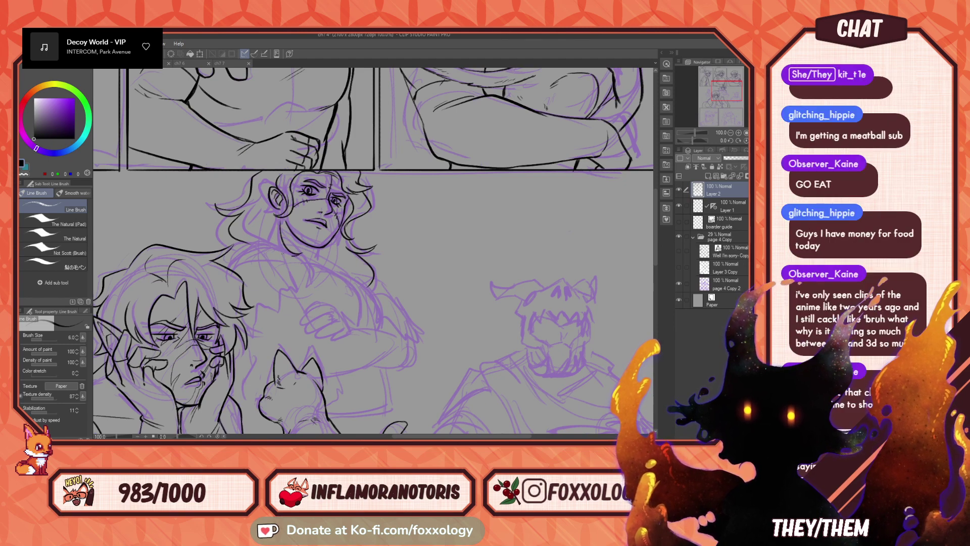
- Ink the long wavy locks falling over the long-haired figure's chest and shoulder, redrawing the lock over the chest
left_click_drag(357, 272, 362, 261)
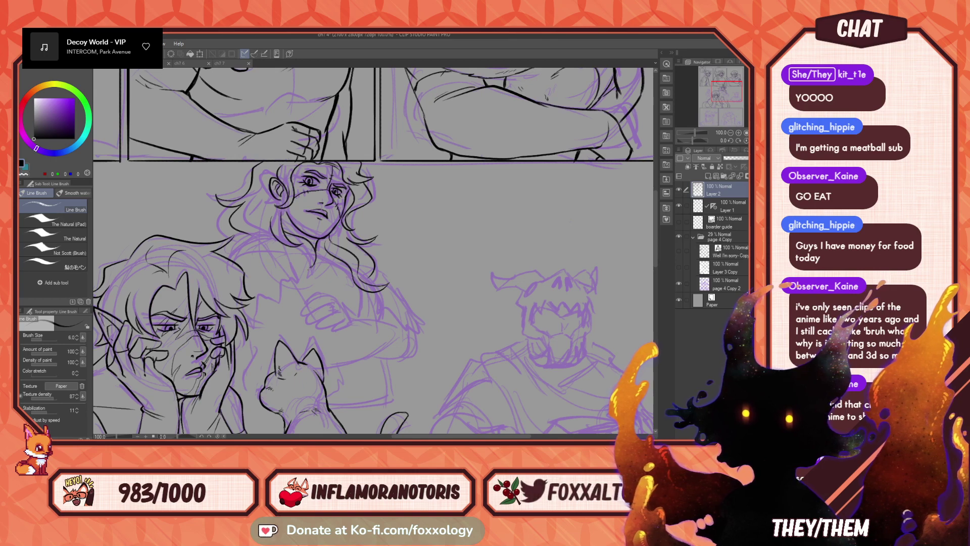
key("ctrl+z")
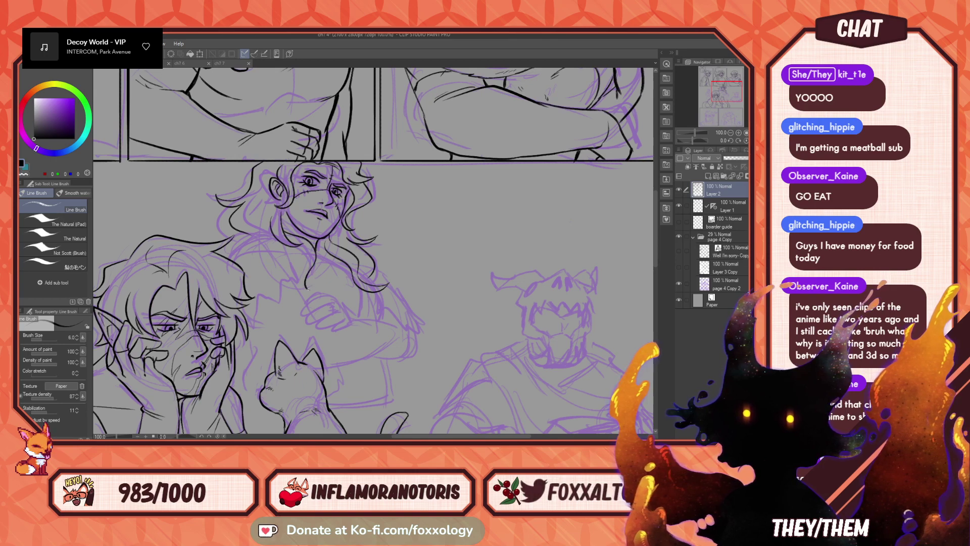
left_click_drag(302, 253, 309, 290)
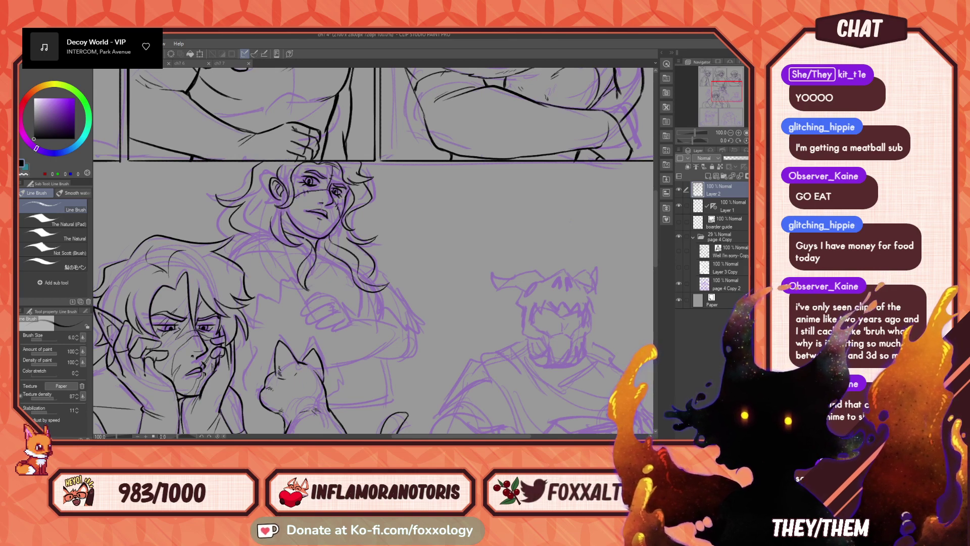
left_click_drag(405, 248, 401, 207)
left_click_drag(506, 245, 429, 270)
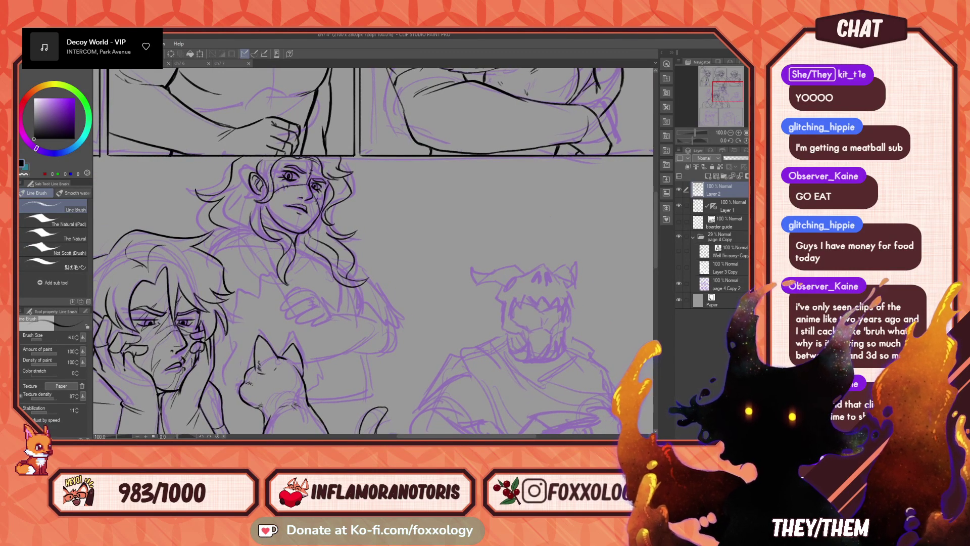
left_click_drag(383, 265, 375, 257)
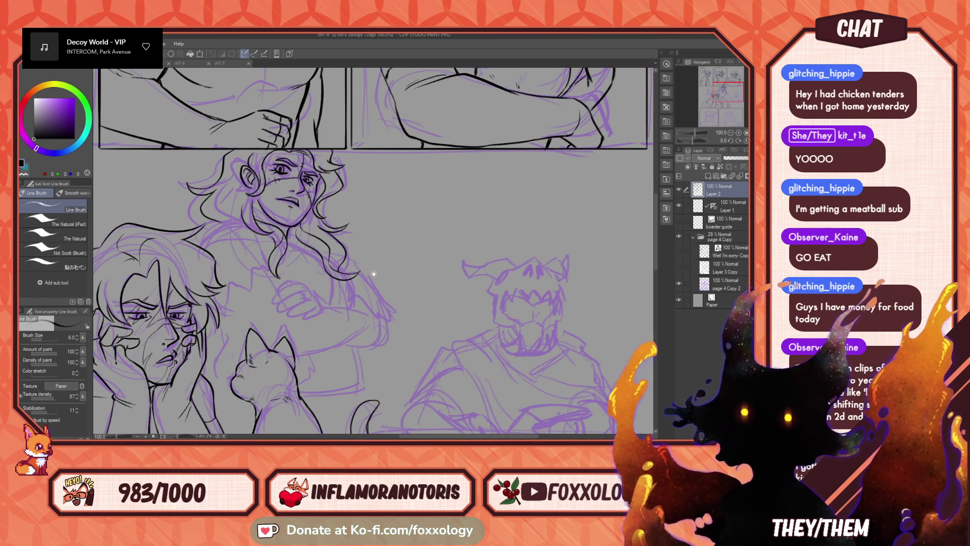
- Ink the long-haired figure's shoulders and neckline and the sleeve's ragged edge on the upper arm
left_click_drag(361, 278, 395, 250)
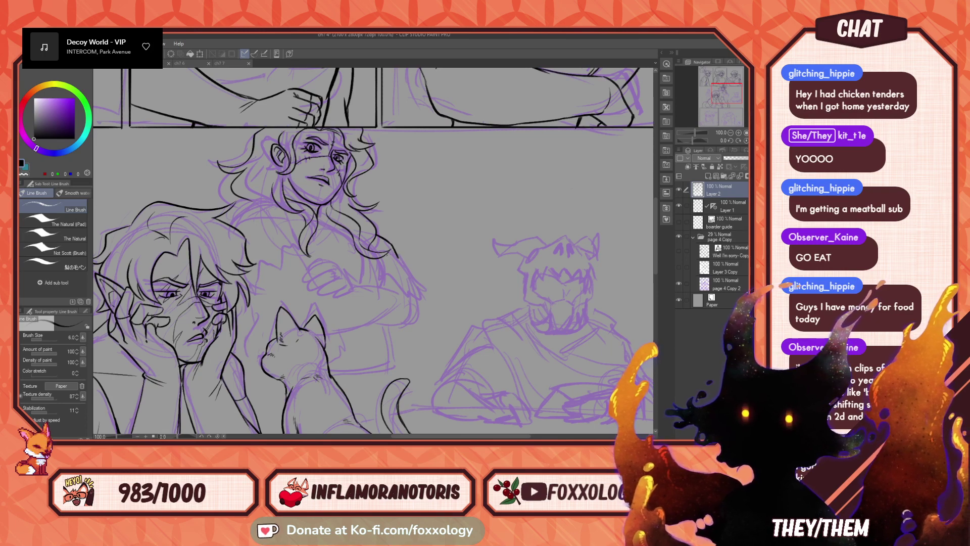
left_click_drag(405, 263, 423, 302)
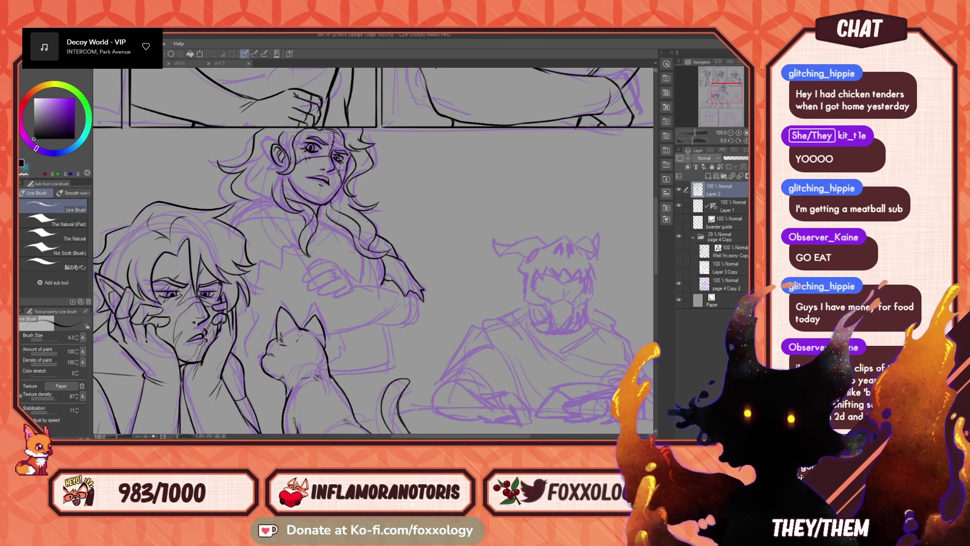
left_click_drag(392, 294, 438, 327)
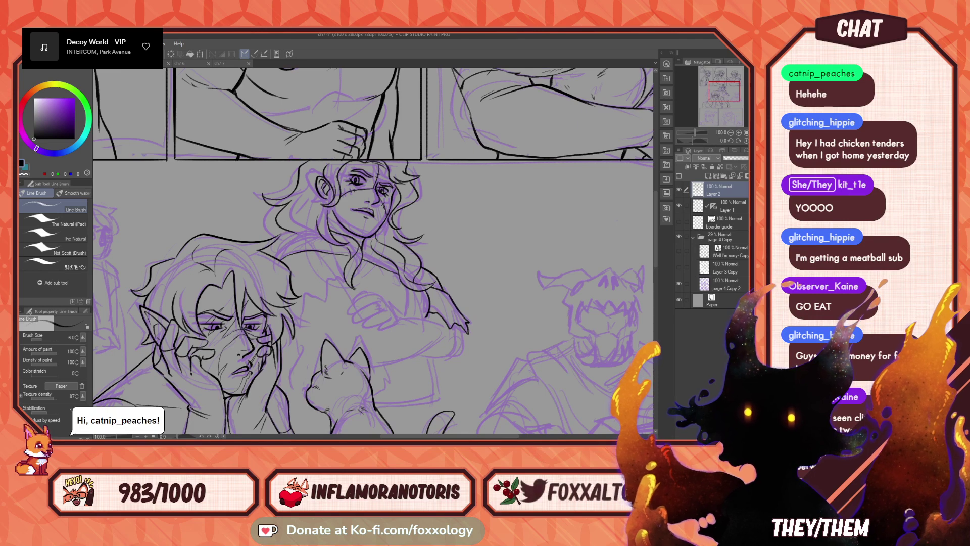
left_click_drag(360, 273, 465, 313)
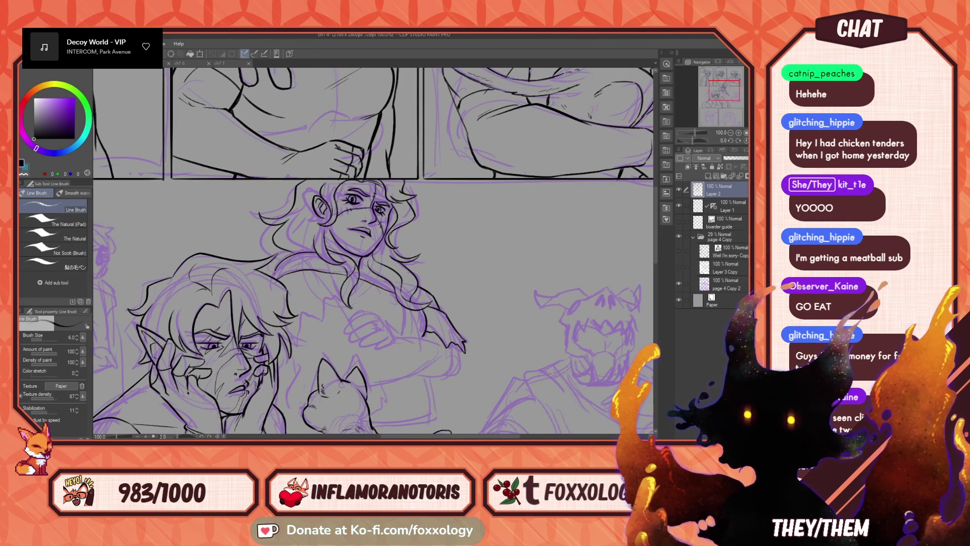
- Ink the long-haired figure's hand resting on the crossed arm, including the separate fingers and fingernails
left_click_drag(437, 276, 396, 207)
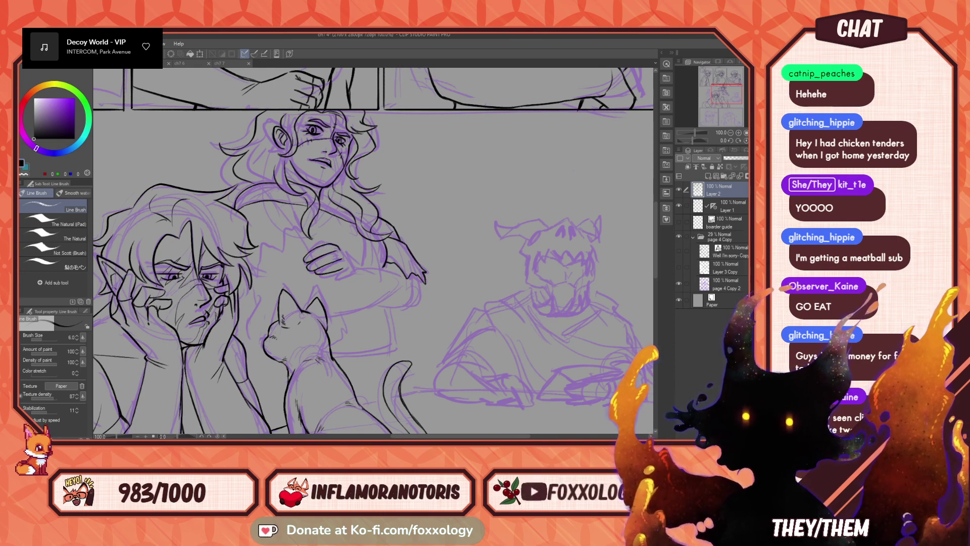
left_click_drag(378, 281, 352, 275)
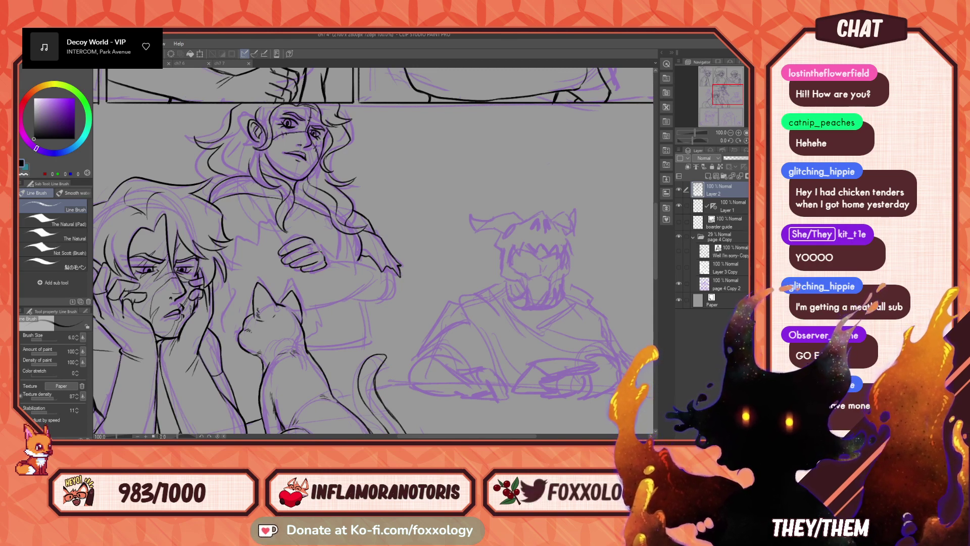
left_click_drag(399, 277, 375, 294)
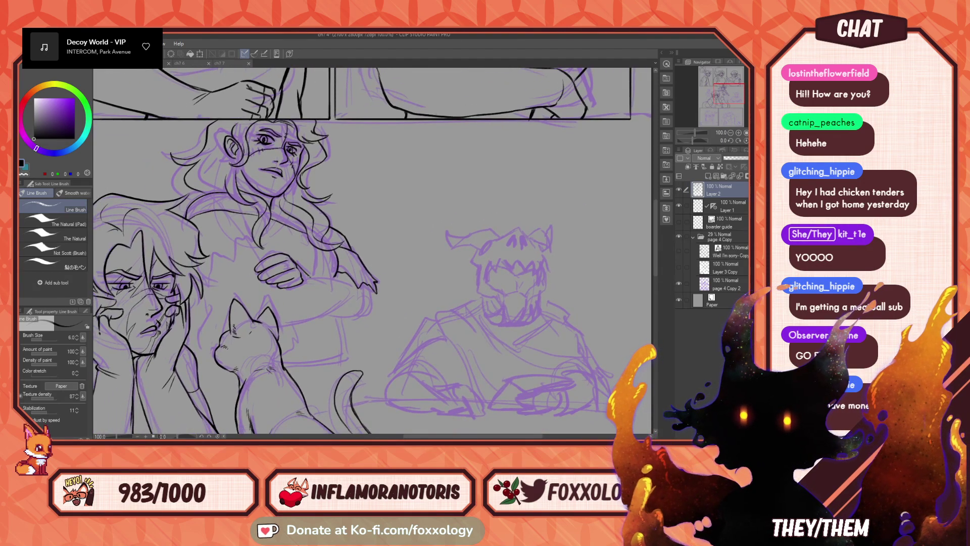
left_click_drag(340, 299, 380, 300)
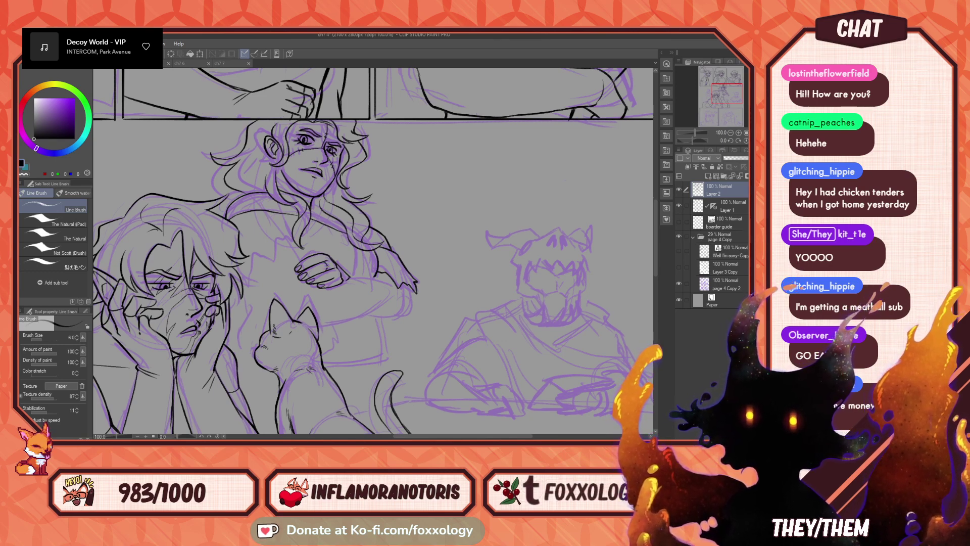
left_click_drag(417, 283, 400, 295)
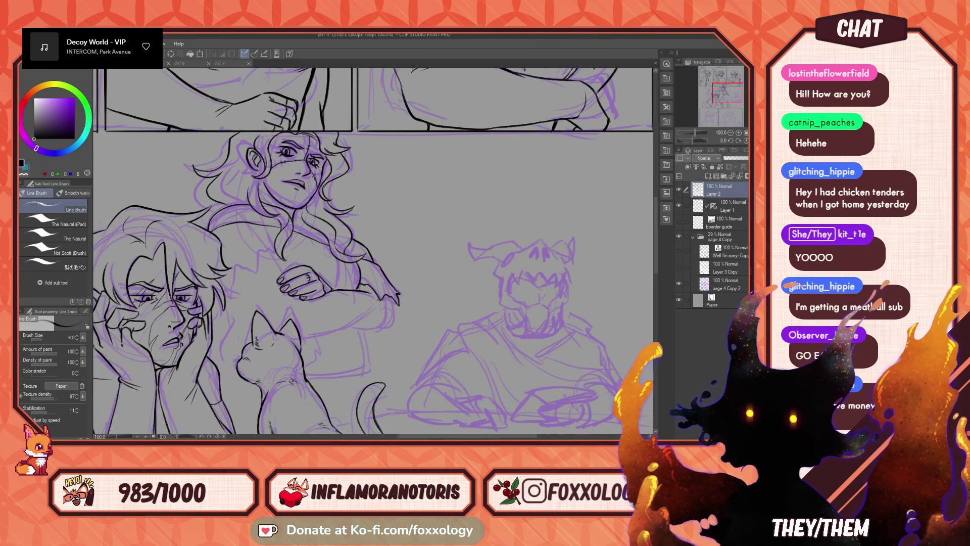
- Ink the underside of the long-haired figure's crossed forearm and the ragged sleeve edge across the upper arm, undoing the last stray stroke
key("ctrl+z")
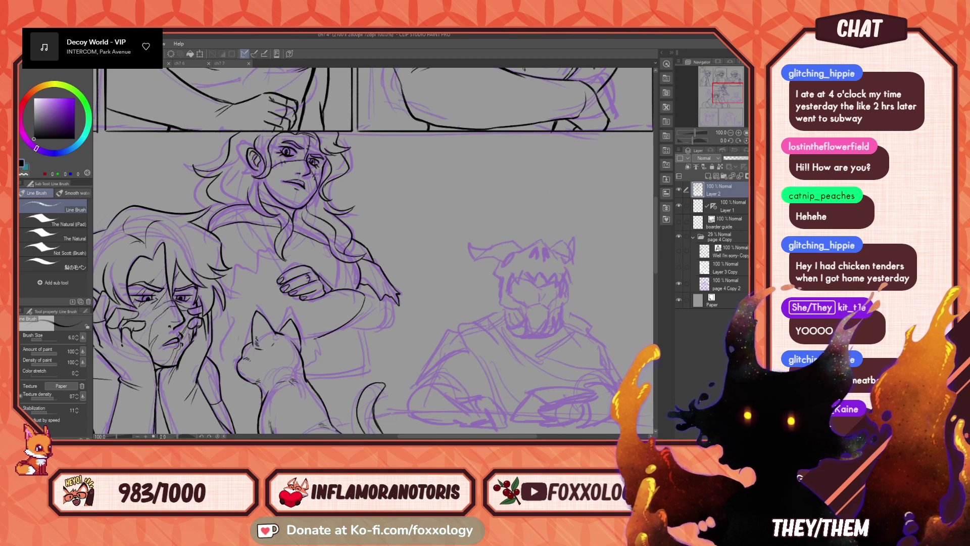
left_click_drag(386, 315, 352, 305)
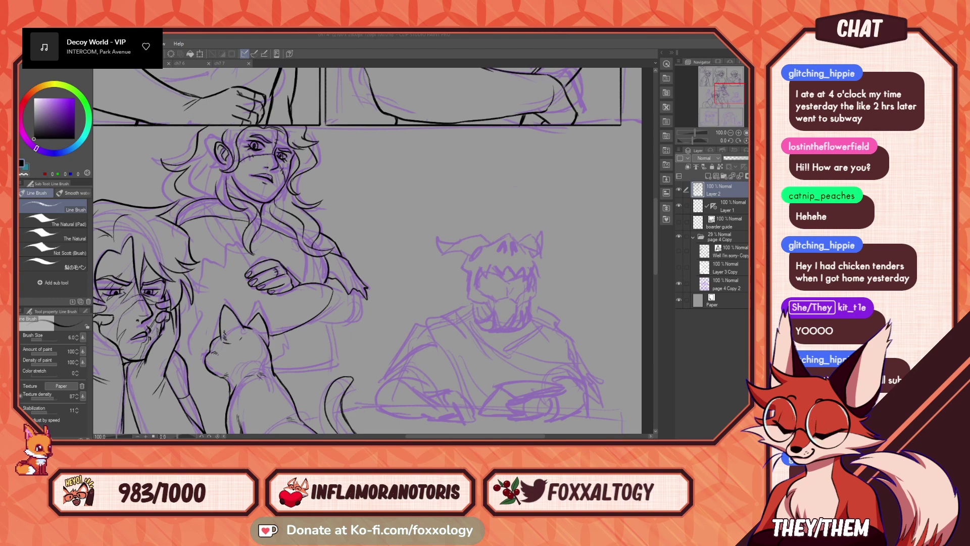
left_click_drag(385, 320, 511, 348)
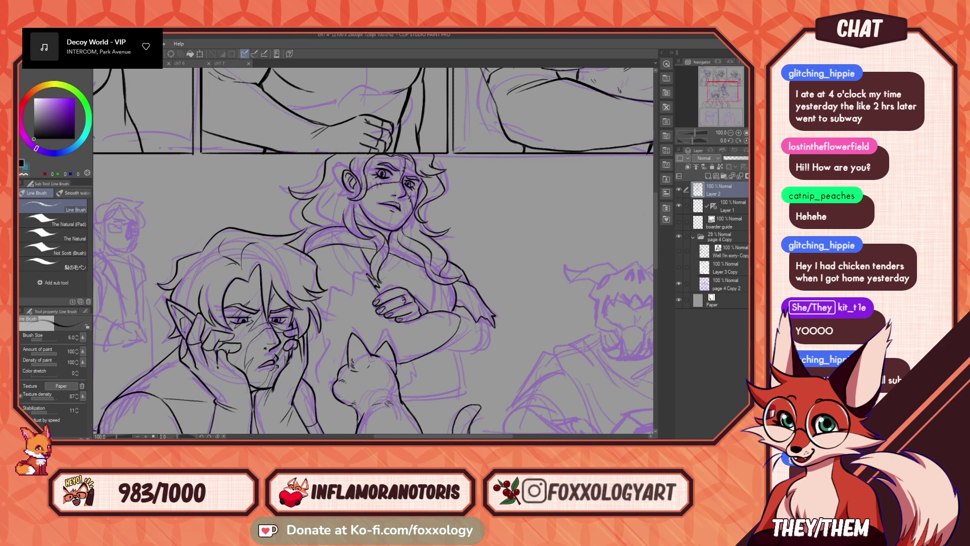
mouse_move(365, 280)
left_mouse_down()
mouse_move(355, 300)
mouse_move(341, 293)
mouse_move(323, 311)
left_mouse_up()
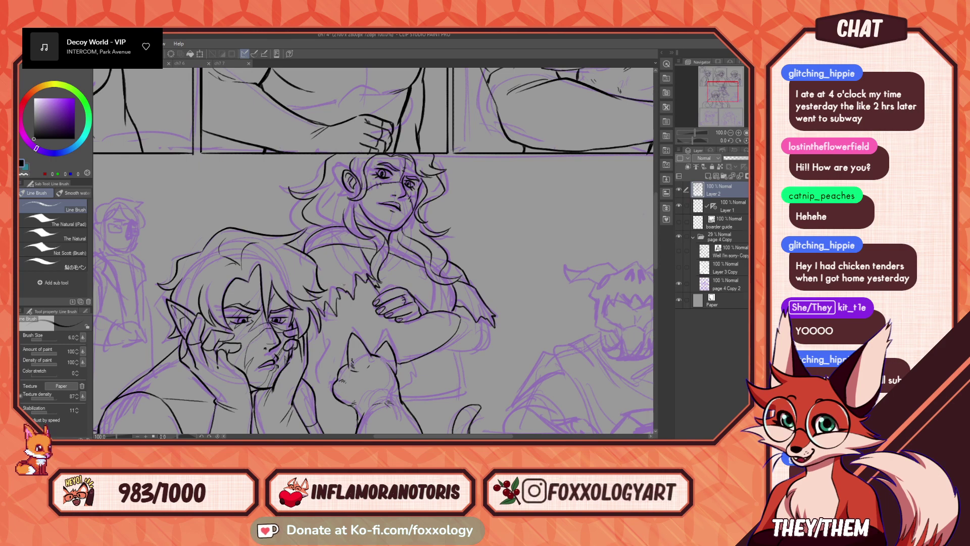
- Ink the rest of the long-haired figure's crossed forearms around the outer elbow and add small stitch marks on the forearm
left_click_drag(531, 278, 466, 303)
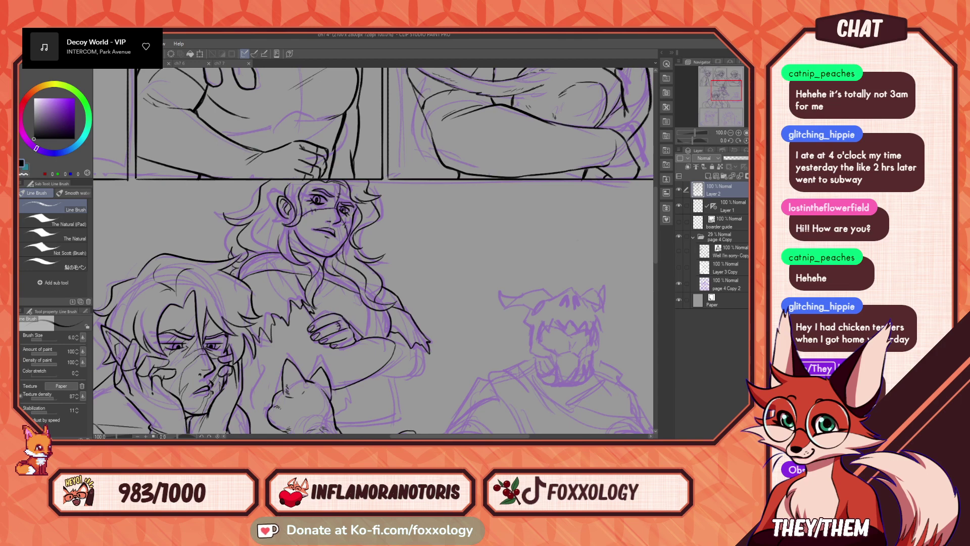
mouse_move(487, 299)
left_mouse_down()
mouse_move(479, 275)
mouse_move(525, 279)
left_mouse_up()
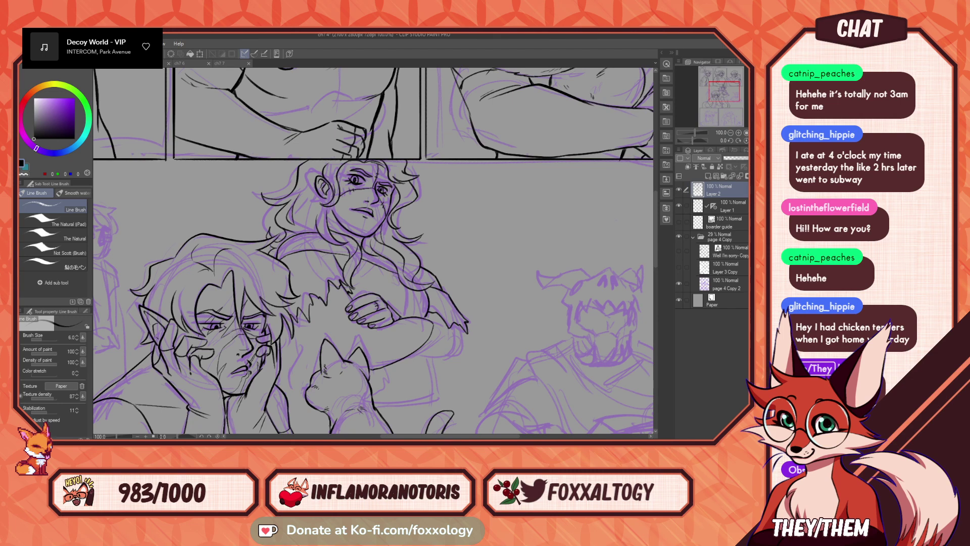
mouse_move(519, 312)
left_mouse_down()
mouse_move(468, 273)
mouse_move(455, 335)
mouse_move(488, 313)
left_mouse_up()
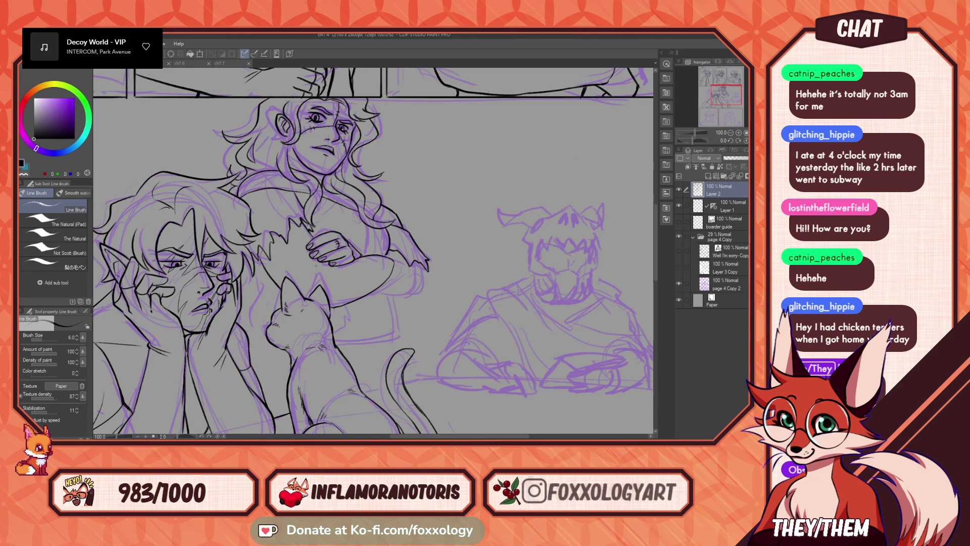
left_click_drag(427, 273, 411, 272)
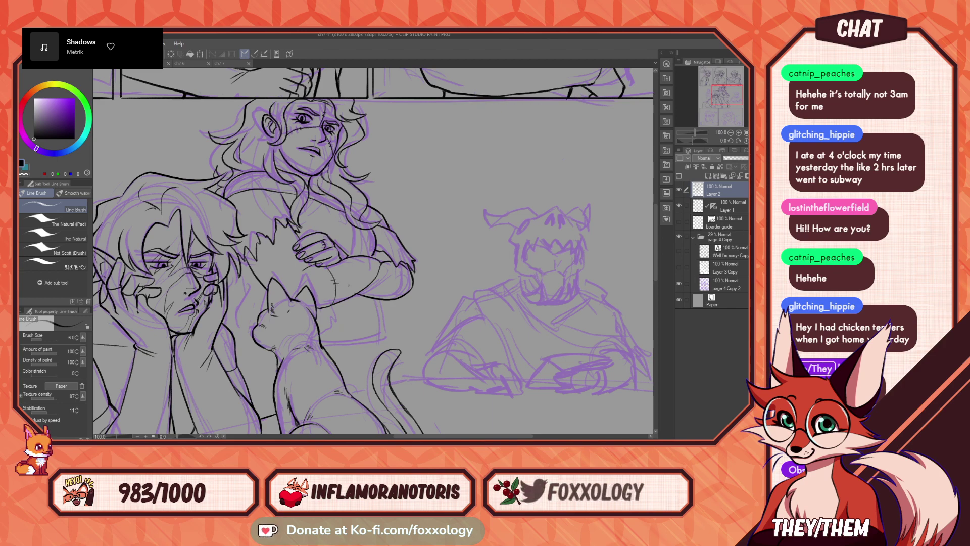
left_click_drag(475, 235, 454, 236)
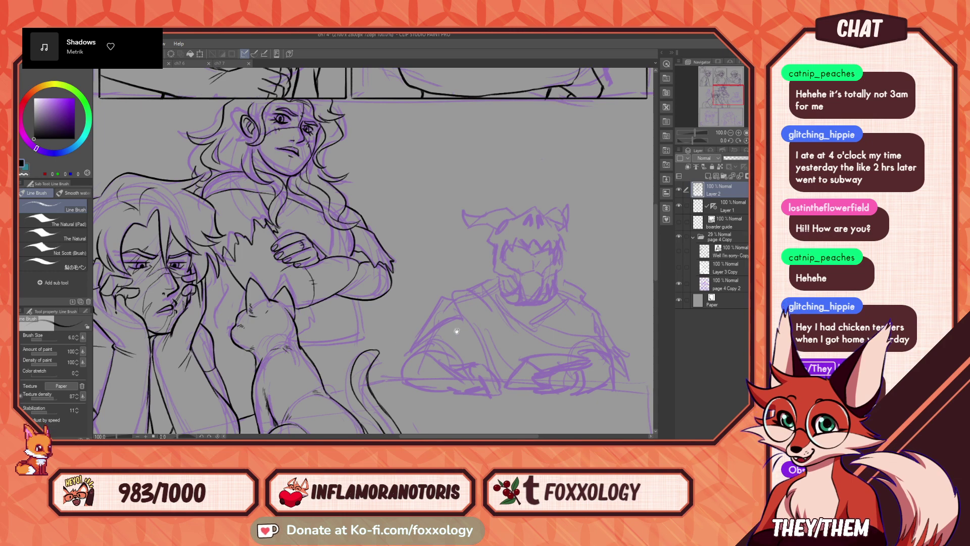
left_click_drag(457, 328, 447, 370)
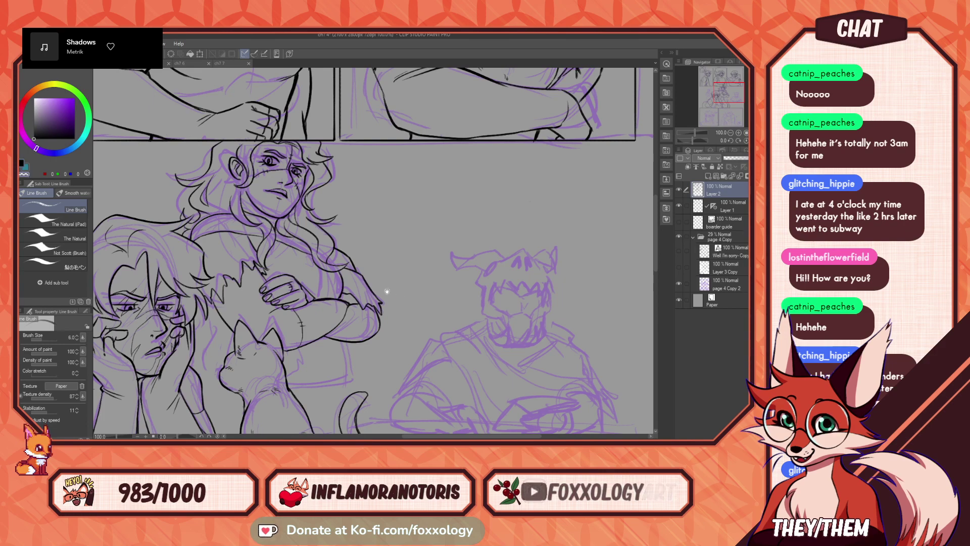
- Ink the long-haired figure's other hand, with its fingertips showing beneath the elbow of the crossed arms
left_click_drag(381, 288, 363, 286)
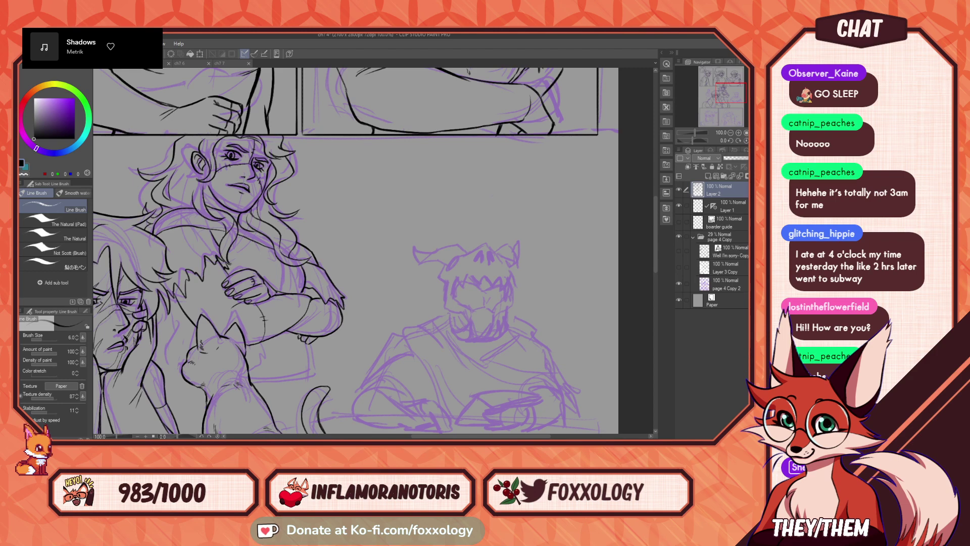
mouse_move(412, 337)
left_mouse_down()
mouse_move(436, 319)
mouse_move(547, 305)
mouse_move(481, 338)
mouse_move(498, 328)
left_mouse_up()
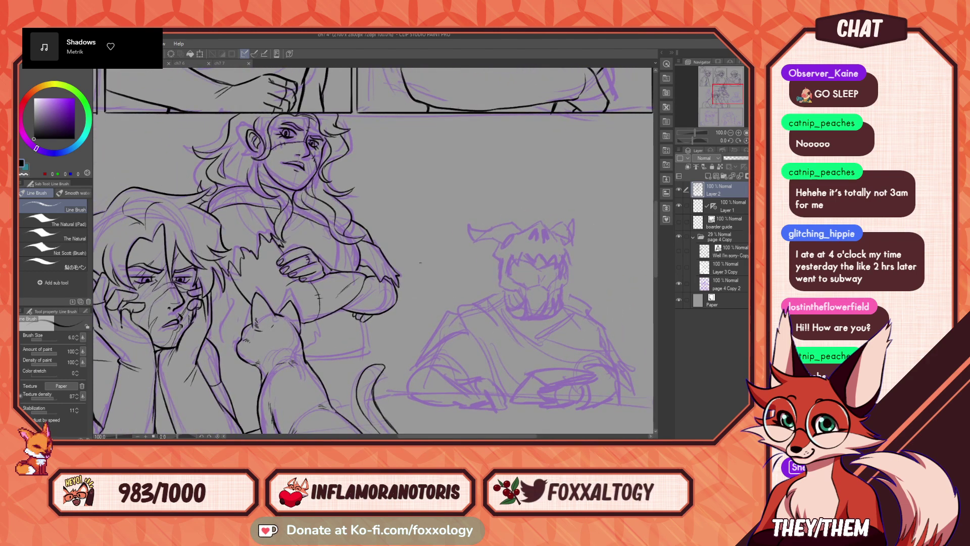
mouse_move(399, 300)
left_mouse_down()
mouse_move(447, 298)
mouse_move(355, 277)
mouse_move(389, 290)
left_mouse_up()
left_click_drag(459, 287, 535, 284)
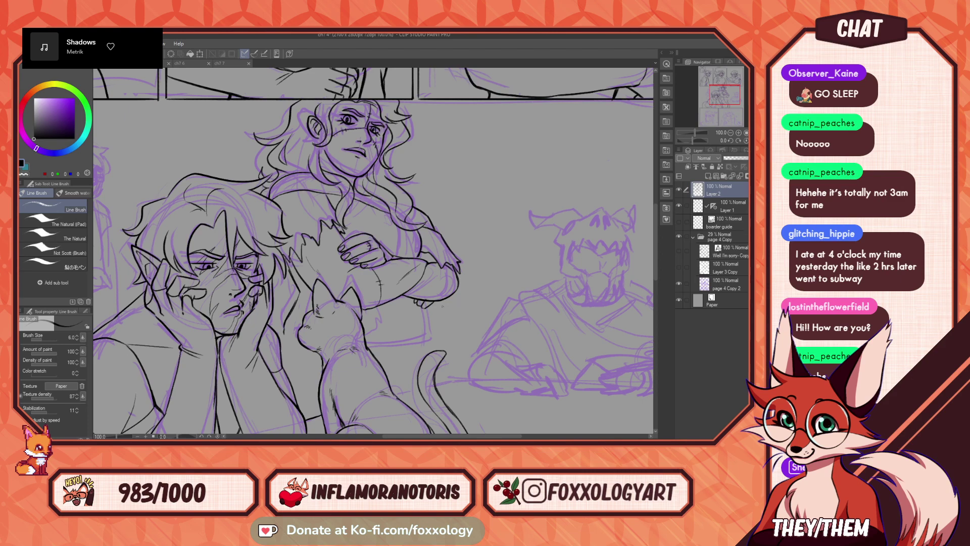
- Ink the sides of the long-haired figure's torso below the crossed arms and the ragged hem above the cat's tail
left_click_drag(467, 324, 453, 265)
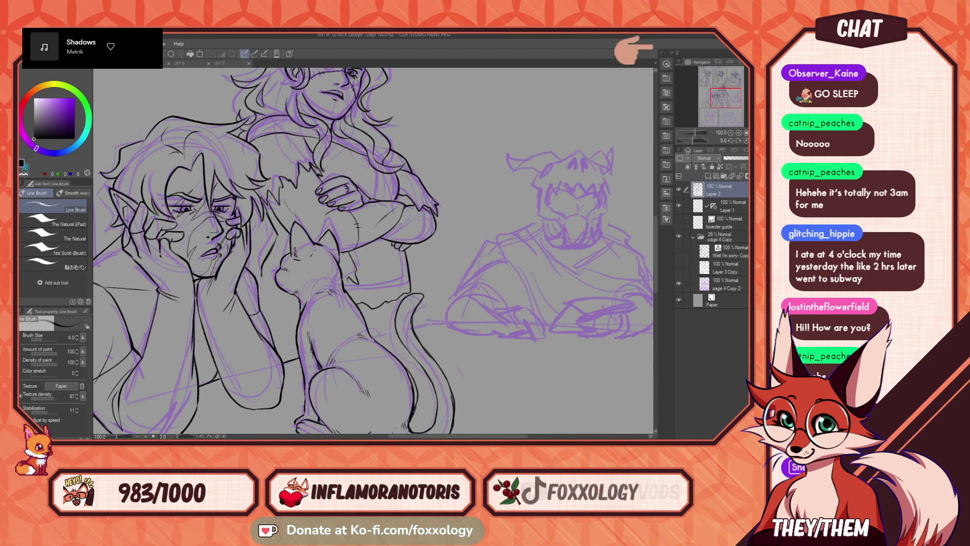
mouse_move(423, 278)
left_mouse_down()
mouse_move(419, 328)
mouse_move(409, 332)
left_mouse_up()
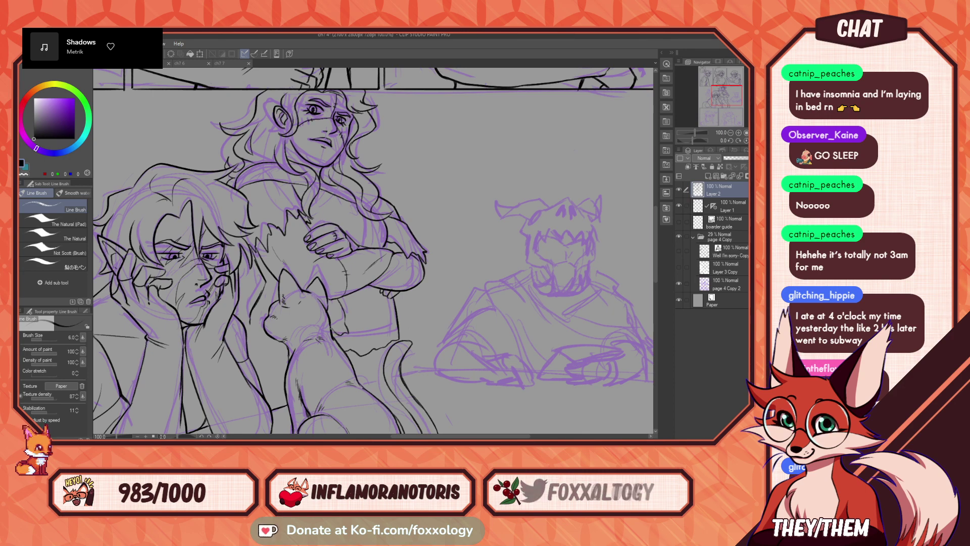
left_click_drag(371, 332, 440, 354)
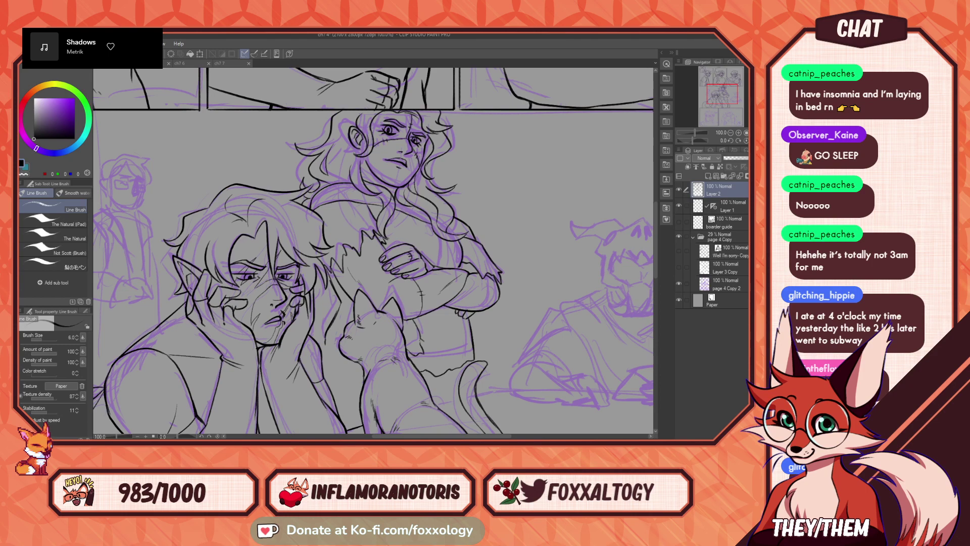
left_click_drag(409, 320, 410, 322)
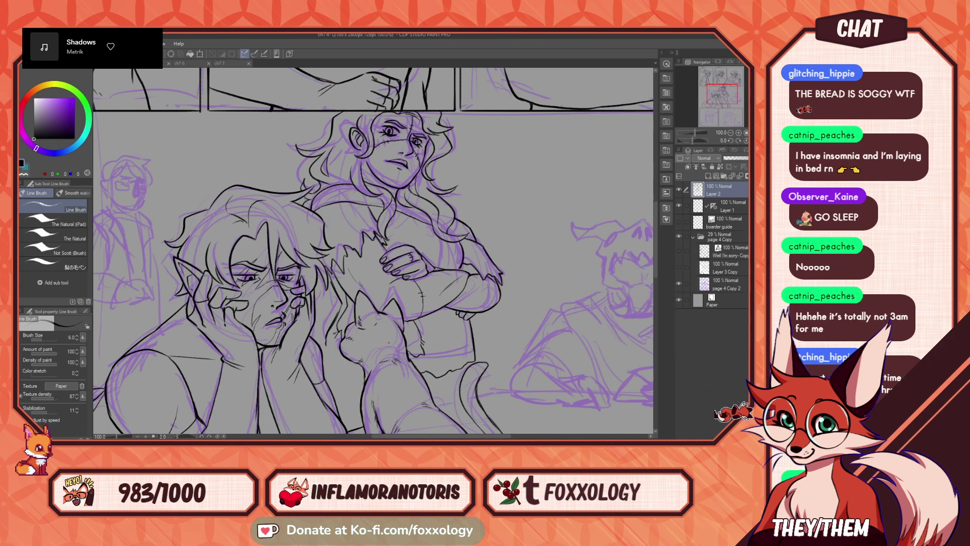
- Ink the ragged, wavy edge of the long-haired figure's clothing between the seated figure's hair and the cat
mouse_move(524, 353)
left_mouse_down()
mouse_move(397, 342)
mouse_move(425, 368)
left_mouse_up()
left_click_drag(394, 295, 460, 309)
left_click_drag(368, 294, 470, 338)
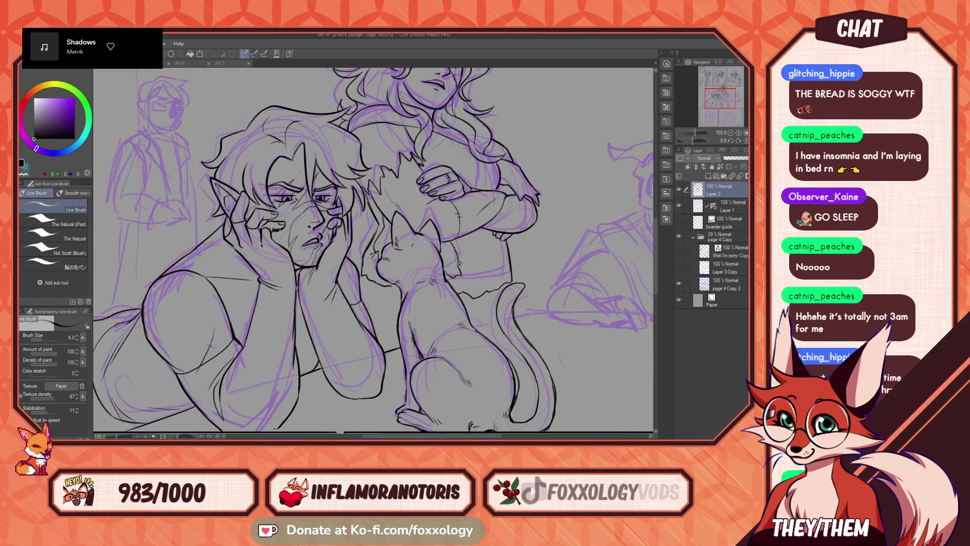
left_click_drag(377, 255, 447, 286)
left_click_drag(360, 226, 349, 240)
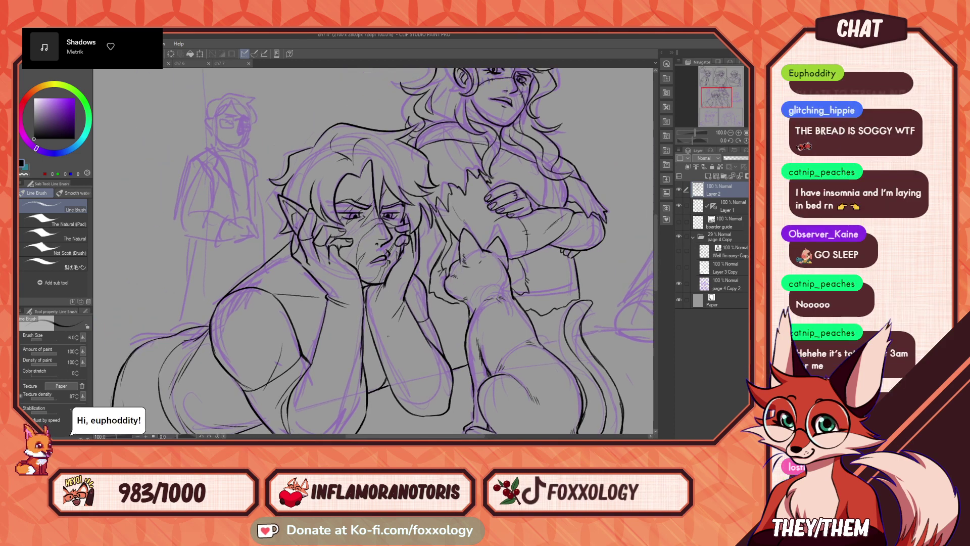
left_click_drag(441, 274, 390, 326)
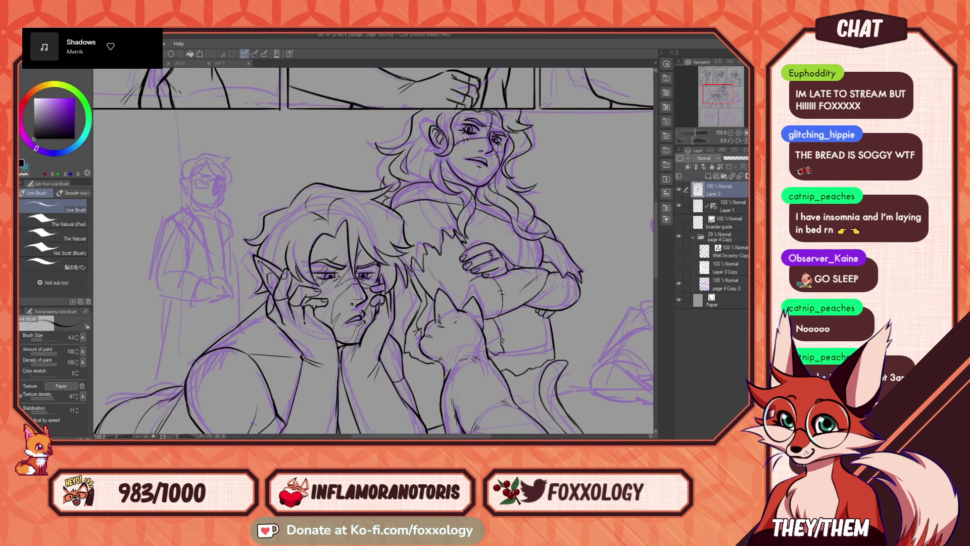
left_click_drag(466, 241, 370, 238)
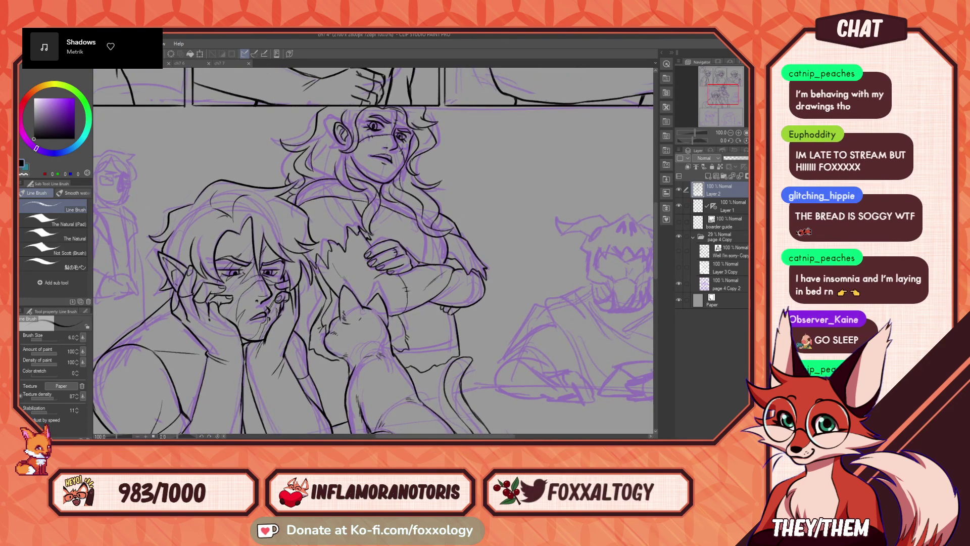
- Ink the remaining clothing lines around the long-haired figure's waist, behind the cat's back and tail
left_click_drag(348, 302, 335, 229)
left_click_drag(457, 286, 409, 264)
left_click_drag(497, 279, 465, 269)
mouse_move(425, 333)
left_mouse_down()
mouse_move(494, 346)
mouse_move(431, 351)
left_mouse_up()
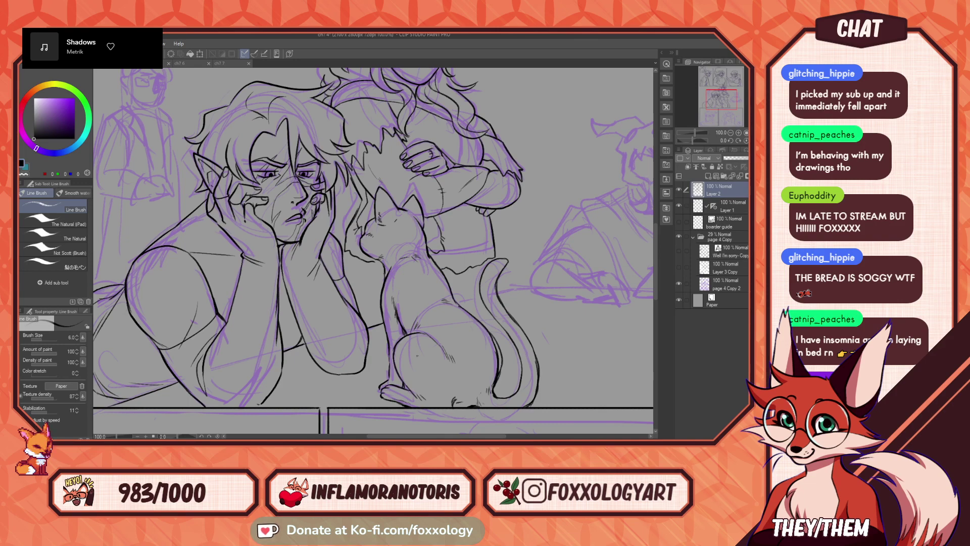
mouse_move(473, 335)
left_mouse_down()
mouse_move(440, 323)
mouse_move(441, 373)
mouse_move(447, 353)
mouse_move(425, 374)
mouse_move(446, 356)
left_mouse_up()
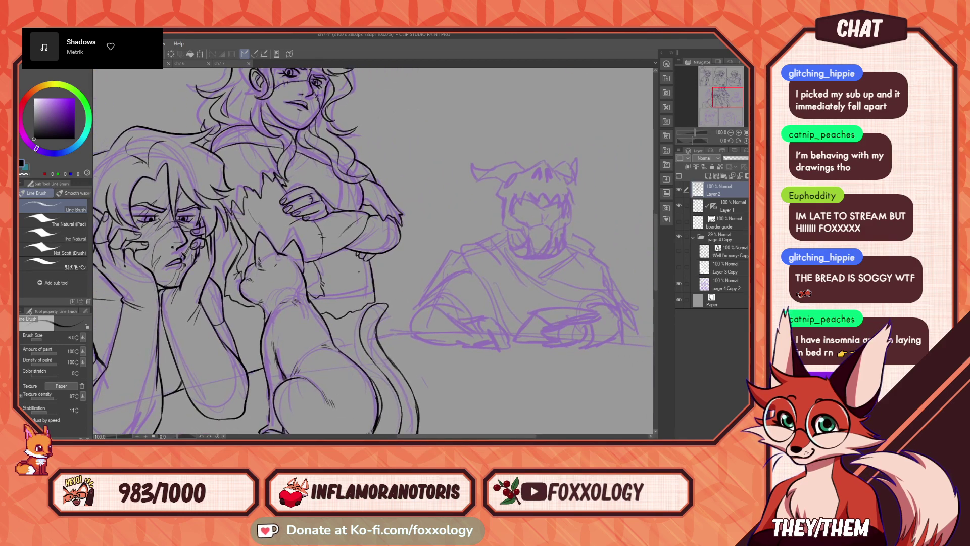
left_click_drag(341, 346, 425, 311)
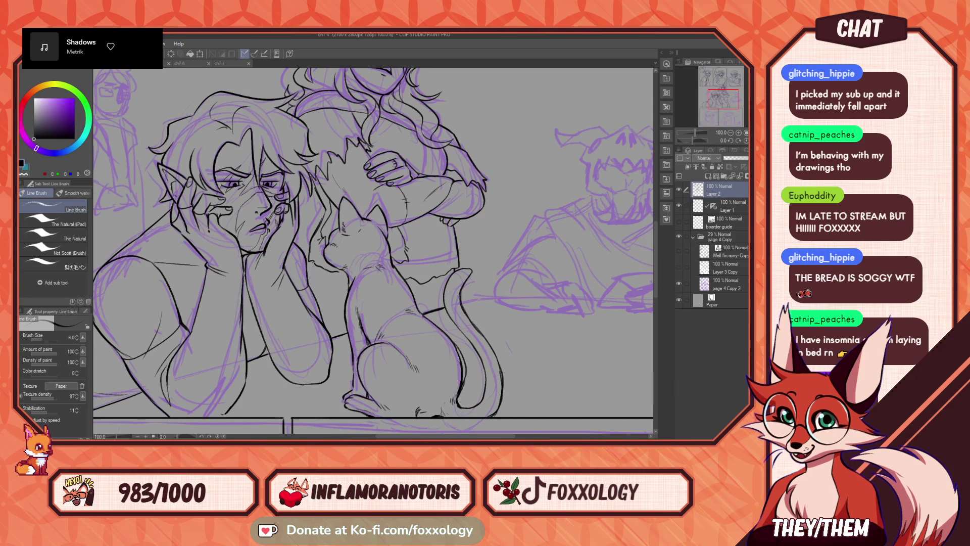
- Add short fold lines to the long-haired figure's clothing below the crossed arms and between the cat's back and tail
left_click_drag(481, 294, 446, 307)
mouse_move(378, 310)
left_mouse_down()
mouse_move(392, 302)
mouse_move(371, 287)
left_mouse_up()
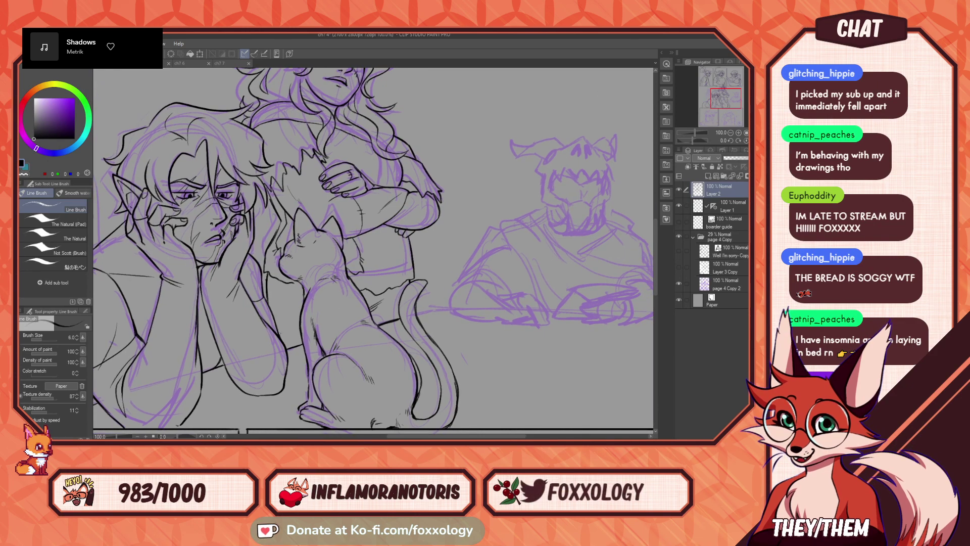
mouse_move(471, 287)
left_mouse_down()
mouse_move(415, 354)
mouse_move(425, 348)
mouse_move(421, 359)
left_mouse_up()
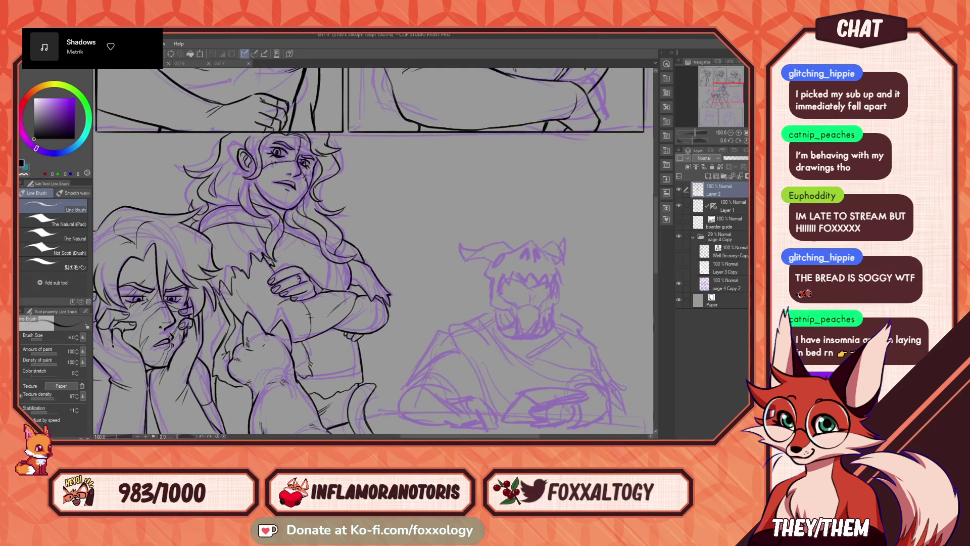
mouse_move(466, 386)
left_mouse_down()
mouse_move(437, 321)
mouse_move(500, 288)
mouse_move(510, 338)
mouse_move(518, 299)
left_mouse_up()
mouse_move(597, 299)
left_mouse_down()
mouse_move(540, 303)
mouse_move(449, 269)
left_mouse_up()
mouse_move(519, 263)
left_mouse_down()
mouse_move(493, 268)
mouse_move(550, 308)
left_mouse_up()
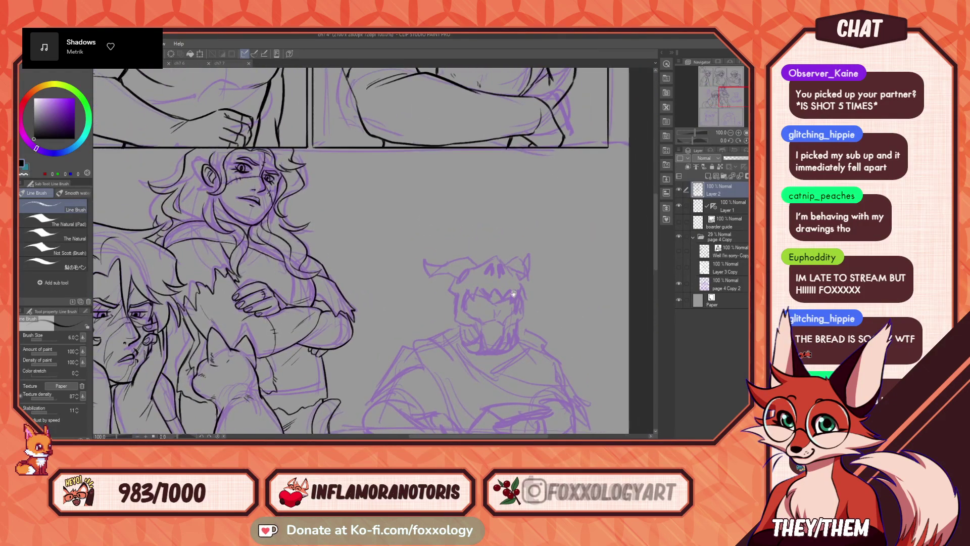
- Ink small leaves in the long-haired figure's hair on both sides of the head, just below the panel border
left_click_drag(433, 253, 494, 271)
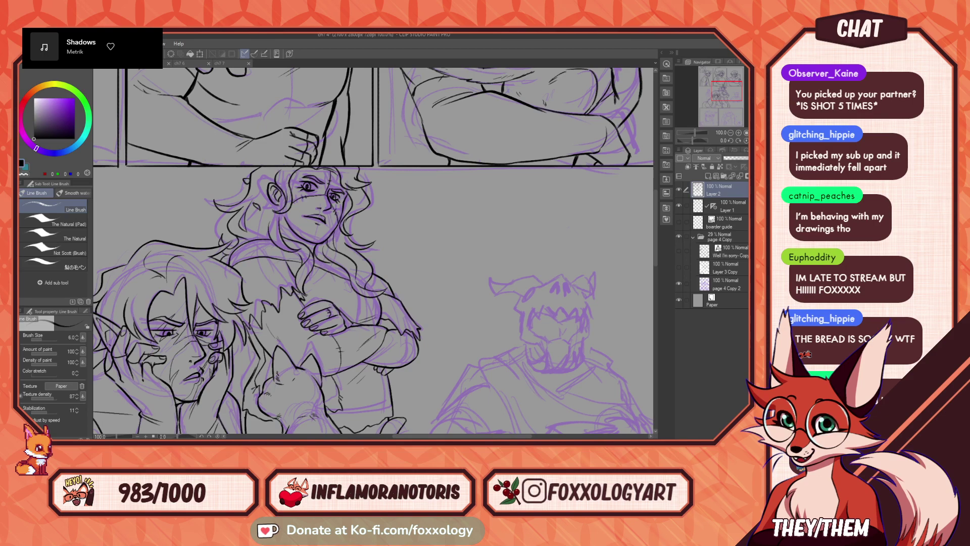
left_click_drag(268, 175, 275, 200)
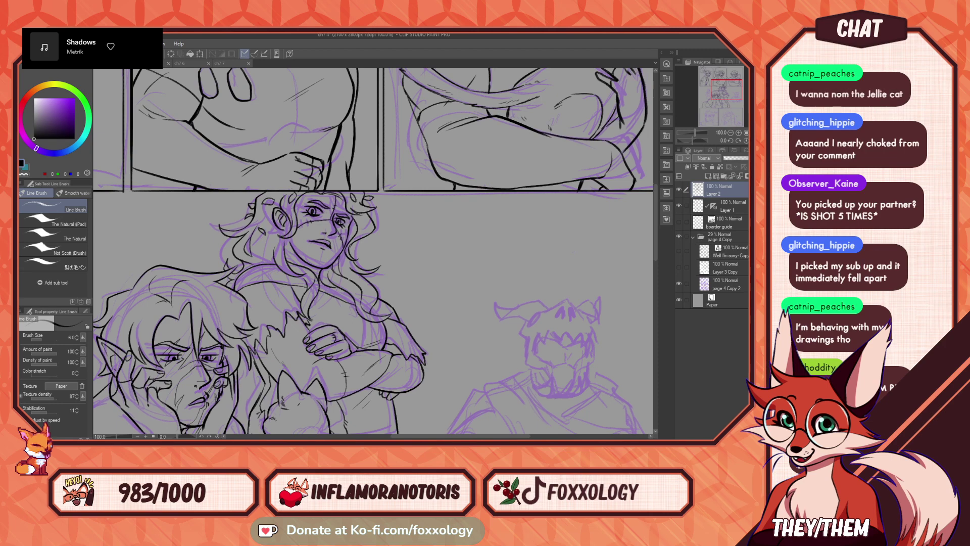
left_click_drag(413, 248, 424, 263)
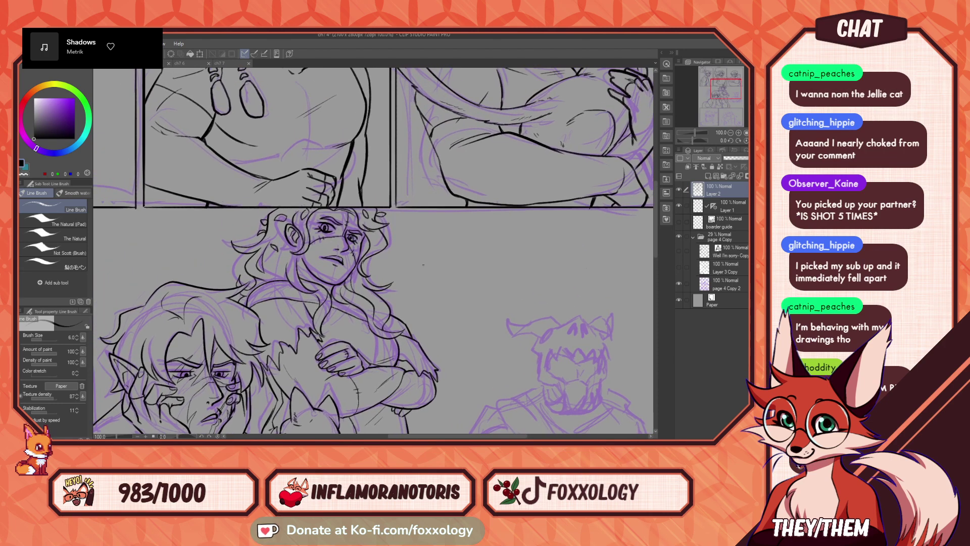
left_click_drag(412, 229, 393, 139)
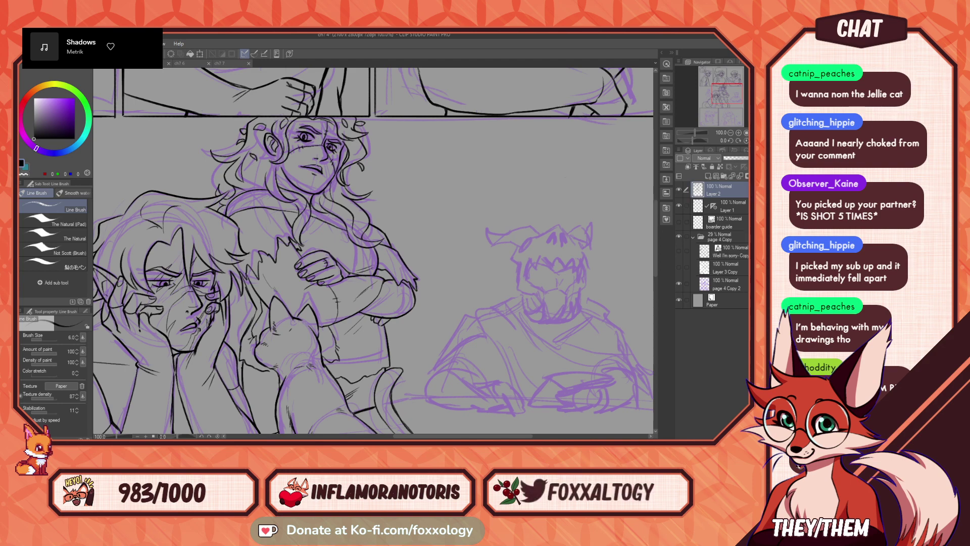
left_click_drag(444, 269, 472, 331)
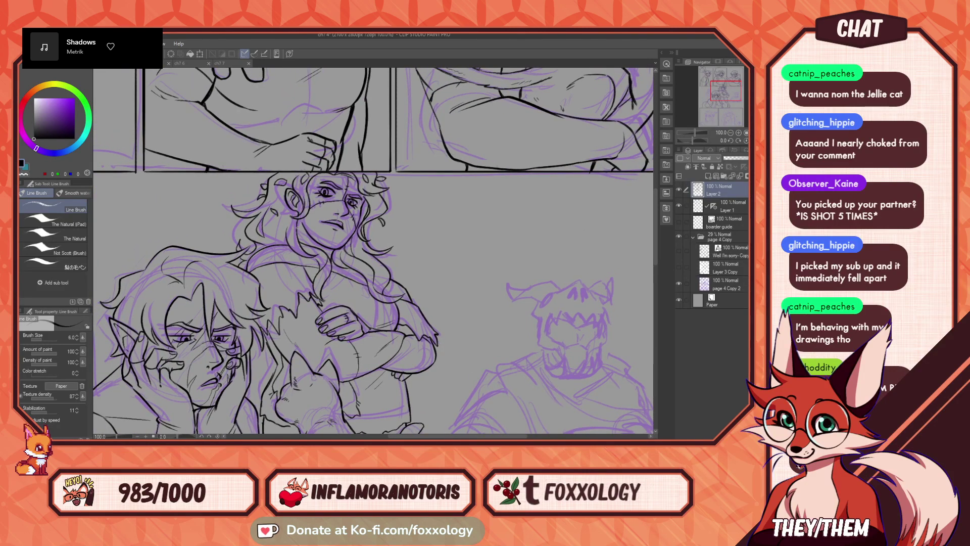
left_click_drag(468, 298, 510, 247)
mouse_move(548, 303)
left_mouse_down()
mouse_move(452, 257)
mouse_move(479, 290)
mouse_move(457, 283)
mouse_move(434, 324)
mouse_move(446, 346)
left_mouse_up()
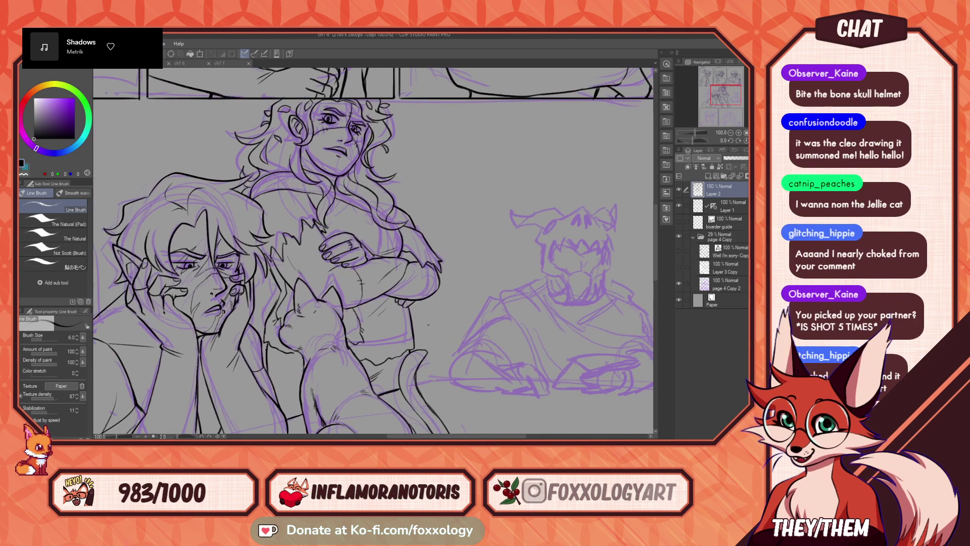
left_click_drag(478, 305, 443, 284)
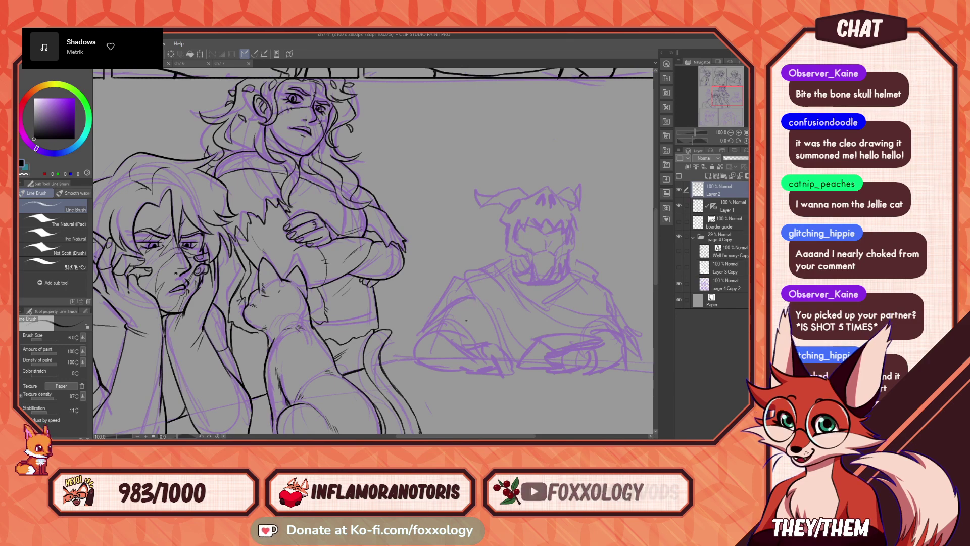
mouse_move(560, 342)
left_mouse_down()
mouse_move(507, 332)
mouse_move(476, 340)
left_mouse_up()
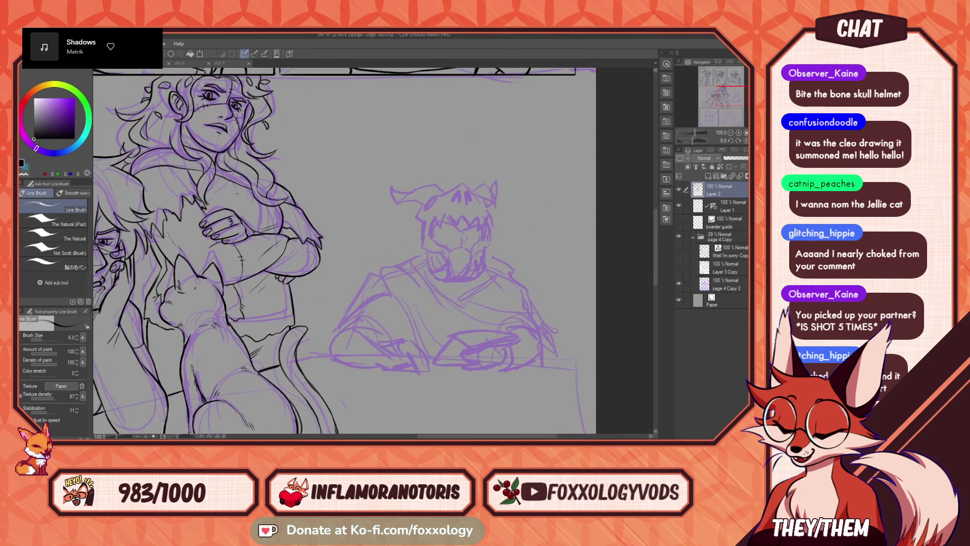
- Ink the jagged row of upper teeth on the horned-skull figure's helmet
left_click_drag(522, 330, 449, 326)
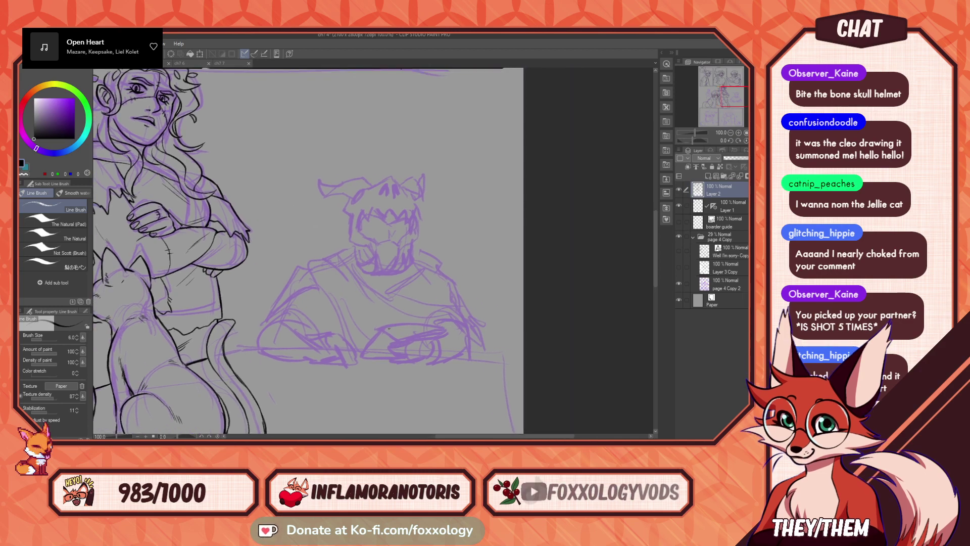
mouse_move(394, 406)
left_mouse_down()
mouse_move(514, 303)
mouse_move(465, 319)
mouse_move(460, 337)
left_mouse_up()
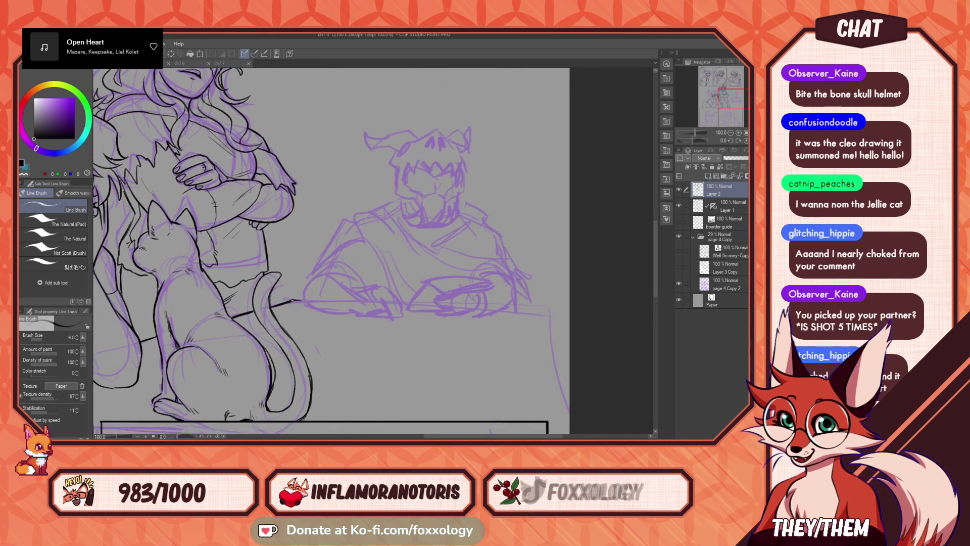
mouse_move(507, 282)
left_mouse_down()
mouse_move(481, 306)
mouse_move(439, 319)
left_mouse_up()
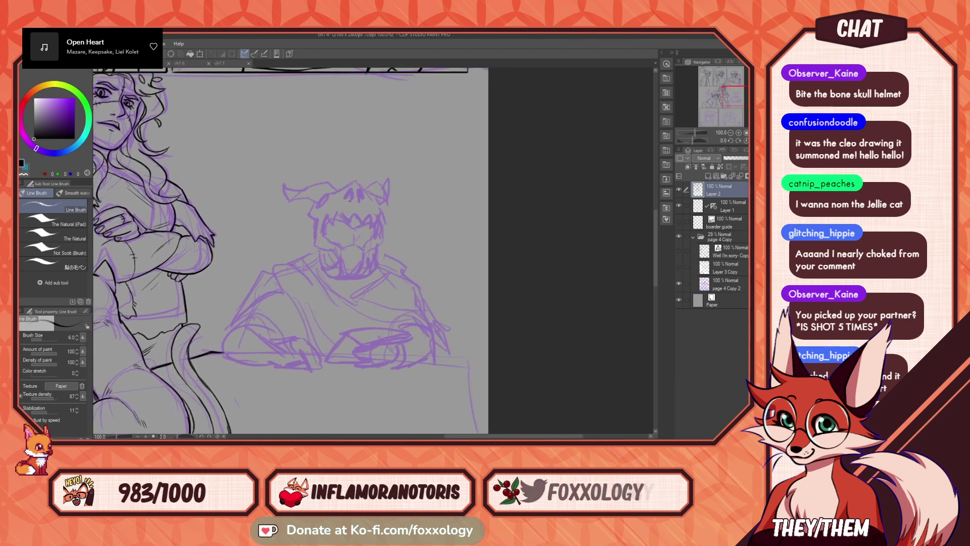
mouse_move(356, 216)
left_mouse_down()
mouse_move(362, 224)
mouse_move(369, 215)
mouse_move(373, 228)
mouse_move(379, 216)
mouse_move(332, 225)
left_mouse_up()
left_click_drag(434, 240, 426, 259)
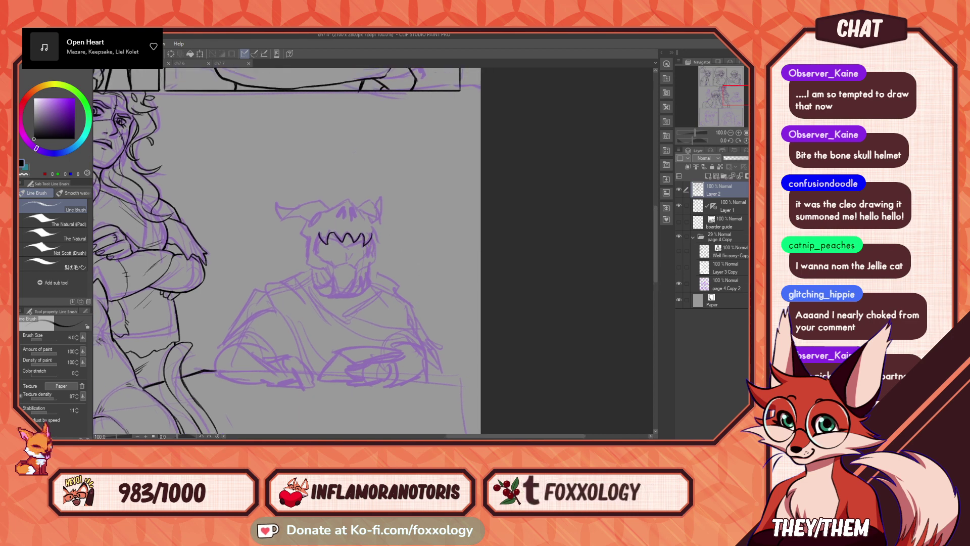
- Ink the skull's curved snout top and nostrils, plus the helmet's left edge running down beside the teeth
mouse_move(347, 200)
left_mouse_down()
mouse_move(331, 218)
mouse_move(353, 200)
left_mouse_up()
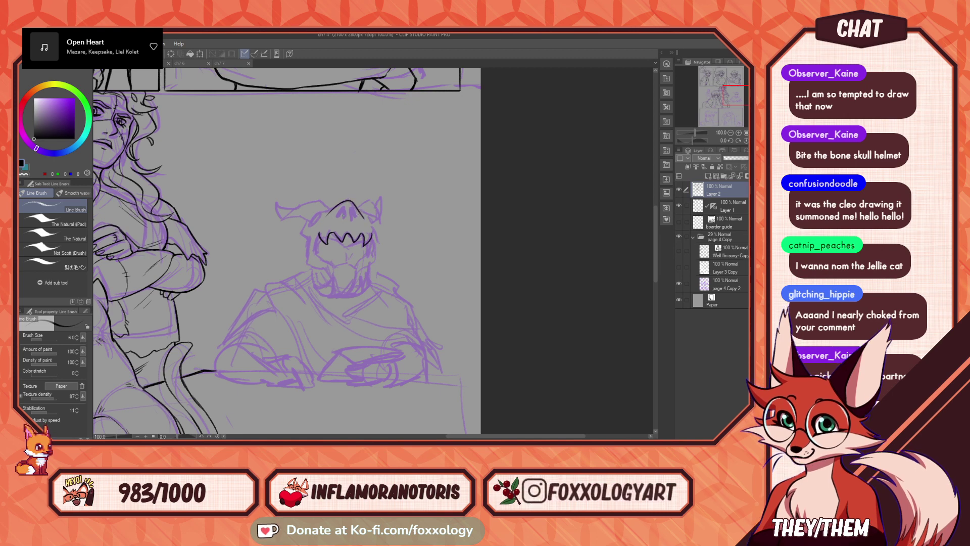
left_click_drag(351, 216, 358, 217)
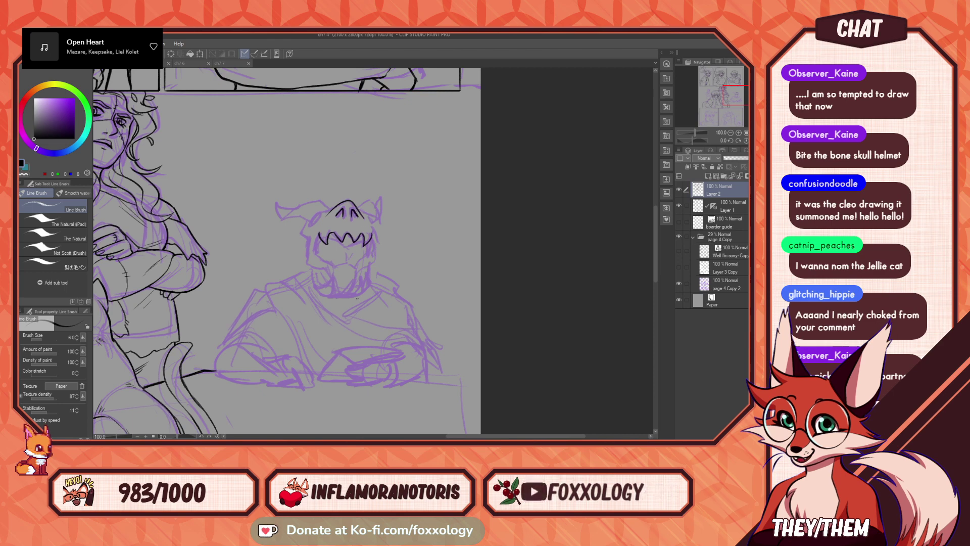
mouse_move(404, 281)
left_mouse_down()
mouse_move(427, 278)
mouse_move(422, 296)
left_mouse_up()
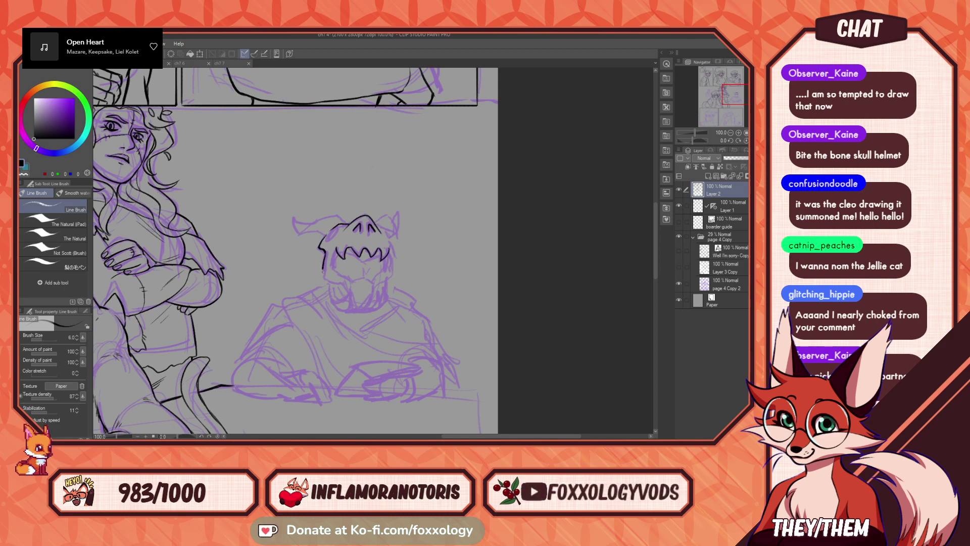
mouse_move(326, 260)
left_mouse_down()
mouse_move(324, 278)
mouse_move(326, 265)
left_mouse_up()
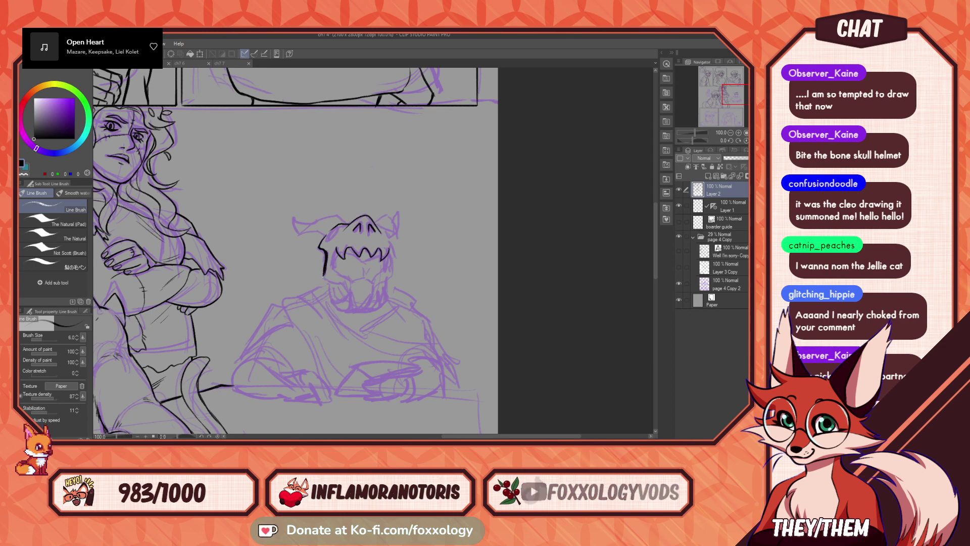
- Ink the skull's brow and eye-socket contours and the curved horns on both sides of the helmet
left_click_drag(384, 271, 538, 302)
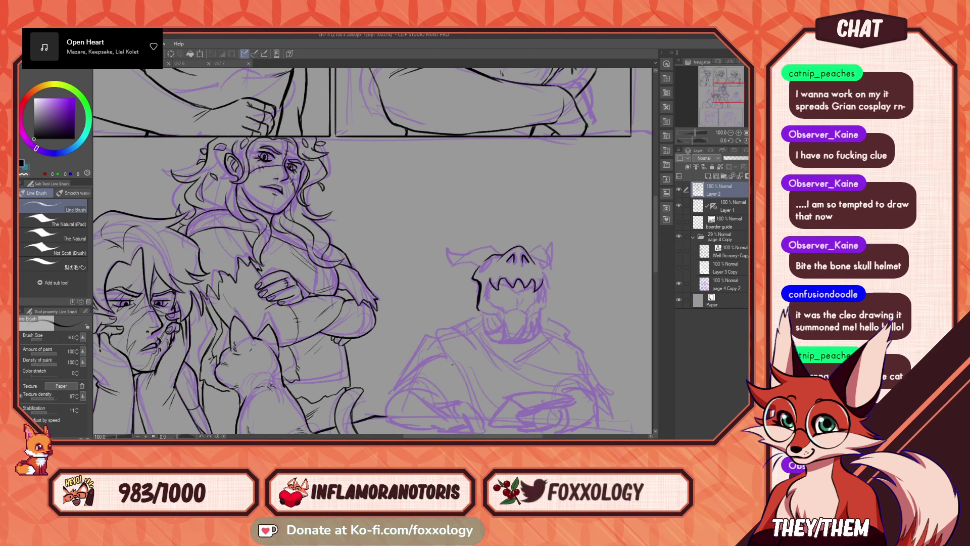
left_click_drag(541, 344, 354, 310)
left_click_drag(437, 284, 415, 282)
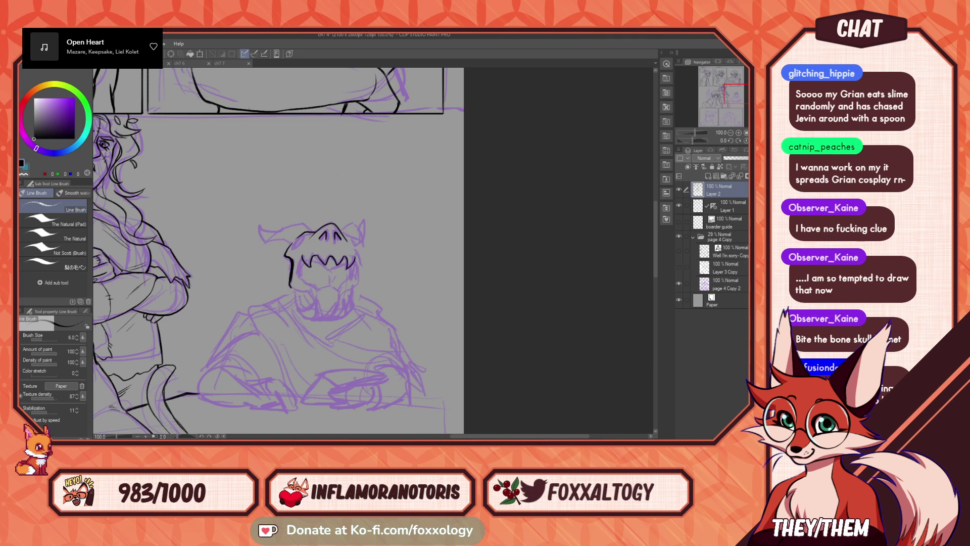
left_click_drag(356, 257, 357, 245)
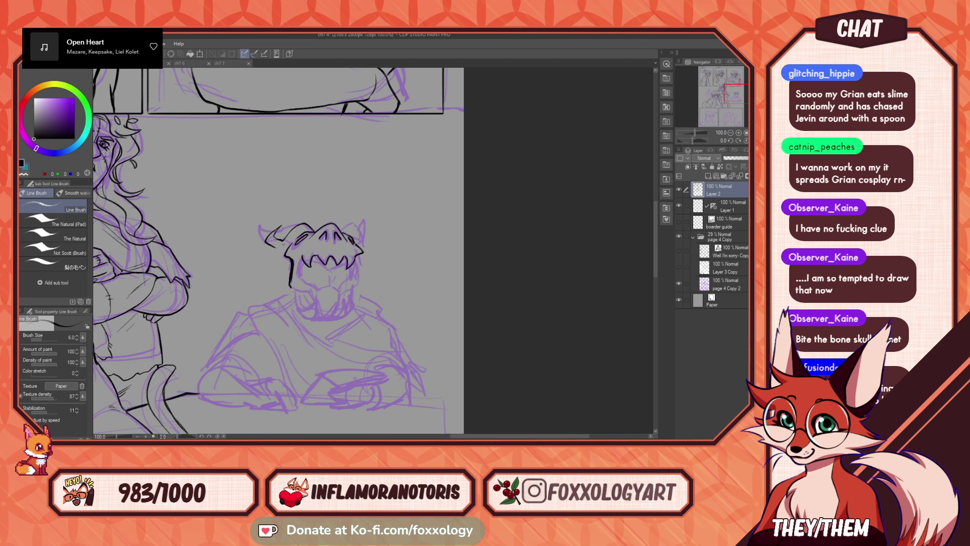
left_click_drag(296, 226, 275, 244)
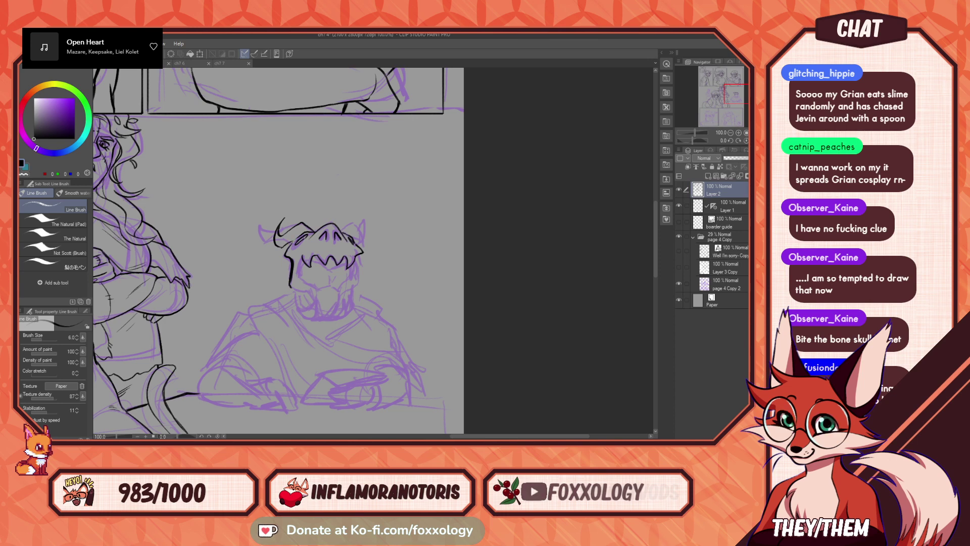
left_click_drag(283, 247, 292, 244)
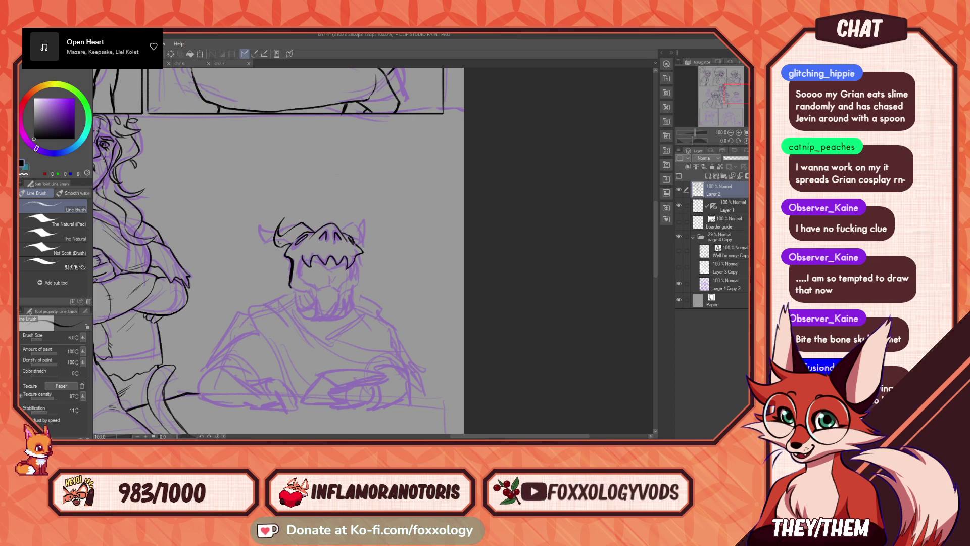
left_click_drag(378, 281, 438, 264)
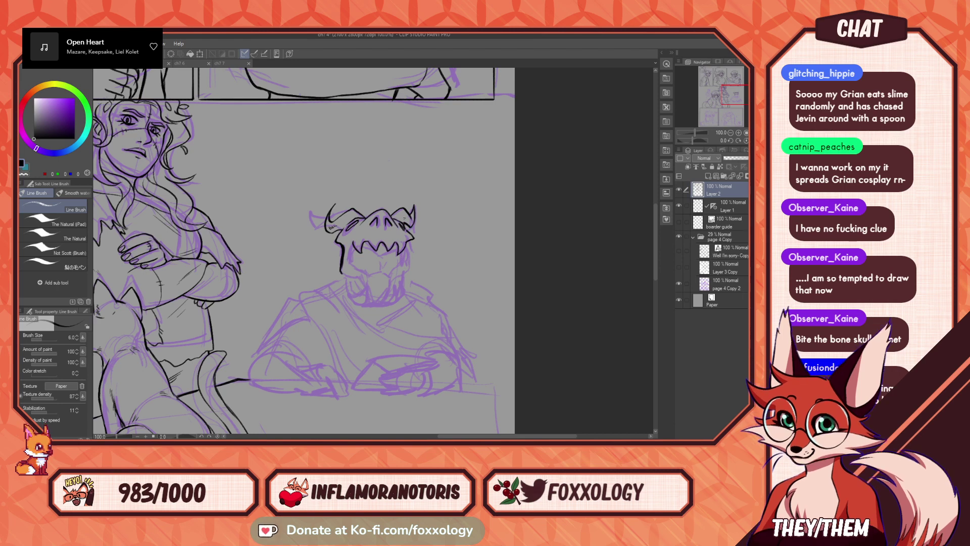
left_click_drag(436, 268, 405, 268)
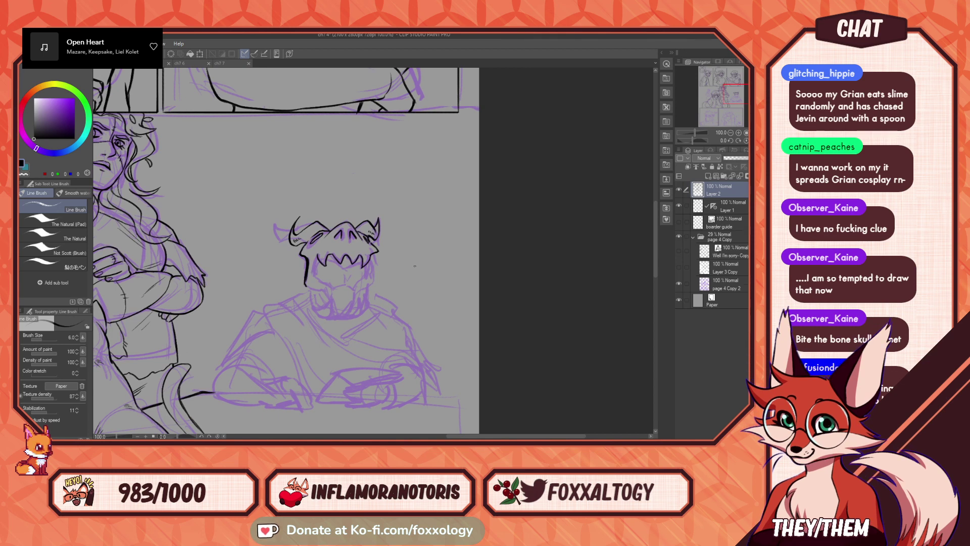
- Ink the lower left edge of the face opening and the faceted mouthpiece at the helmet's center
mouse_move(414, 266)
left_mouse_down()
mouse_move(401, 238)
mouse_move(422, 212)
left_mouse_up()
left_click_drag(465, 265, 431, 269)
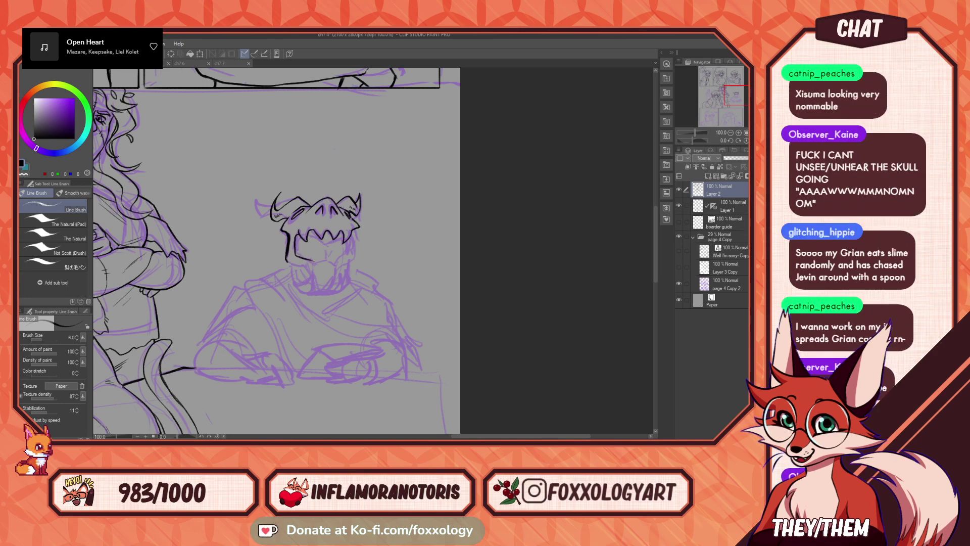
left_click_drag(314, 262, 327, 256)
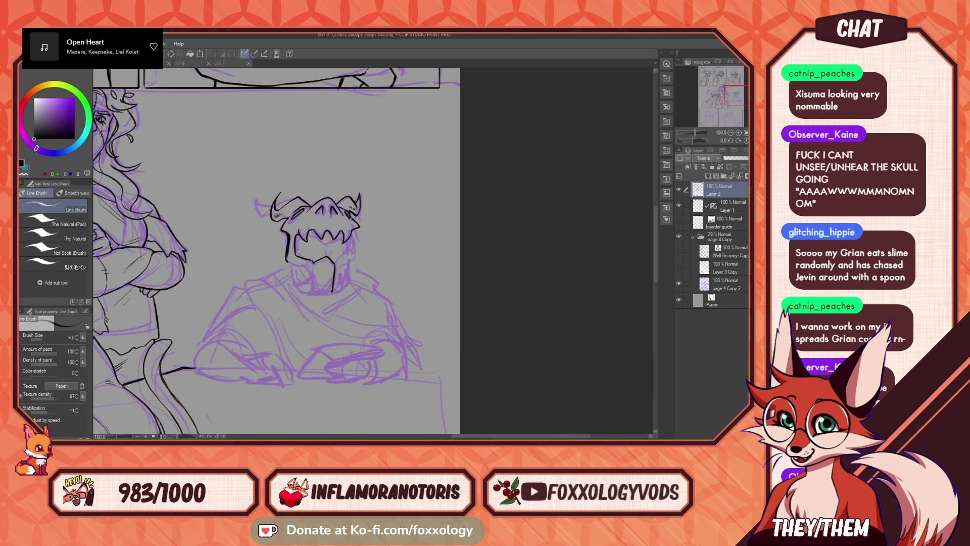
left_click_drag(315, 281, 314, 261)
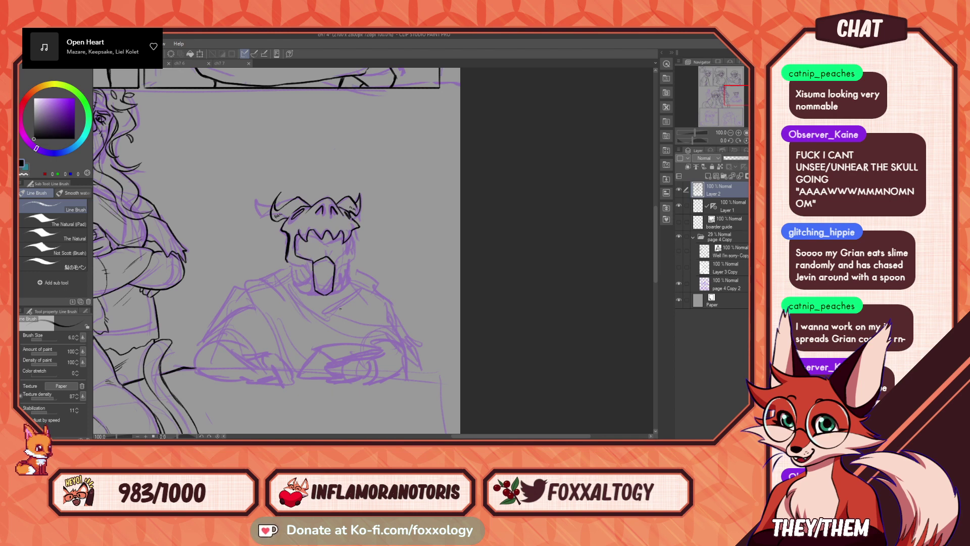
- Ink the right edge of the face opening and the pointed jaw guards on both sides of the mouthpiece
left_click_drag(383, 255, 469, 248)
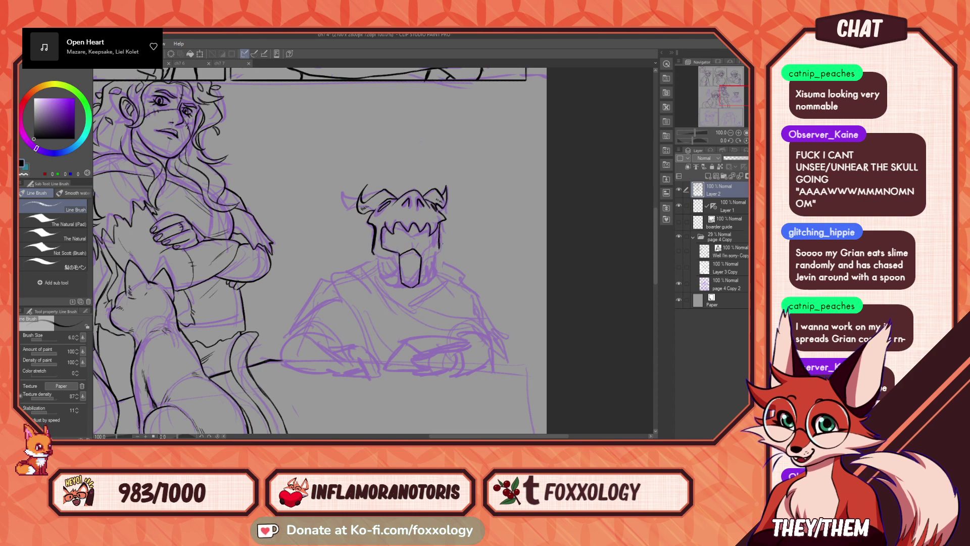
key("ctrl+z")
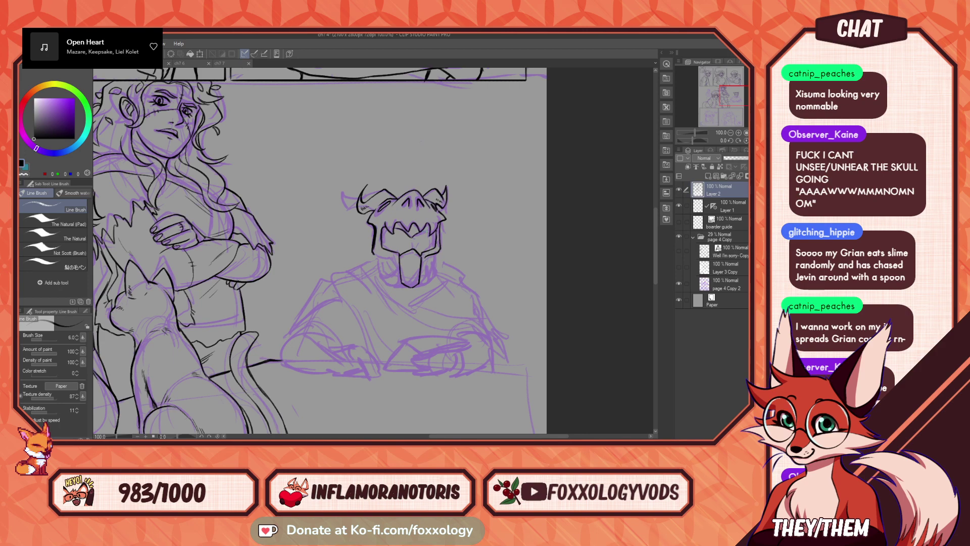
left_click_drag(477, 263, 405, 257)
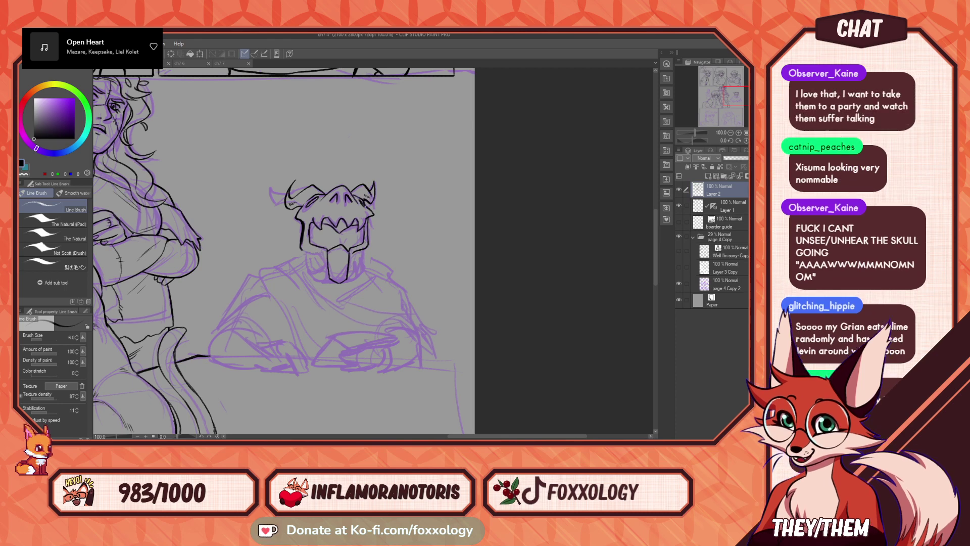
mouse_move(366, 241)
left_mouse_down()
mouse_move(345, 236)
mouse_move(371, 249)
mouse_move(361, 254)
left_mouse_up()
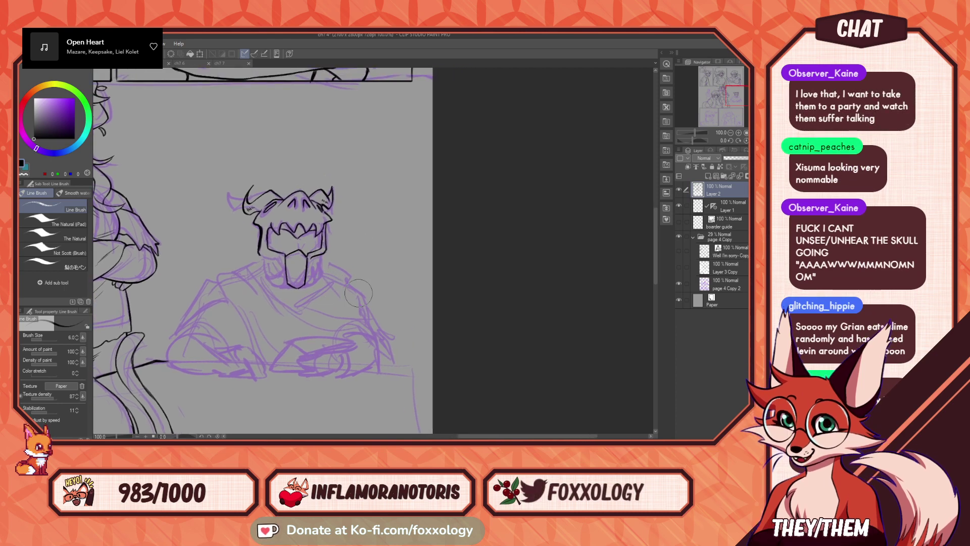
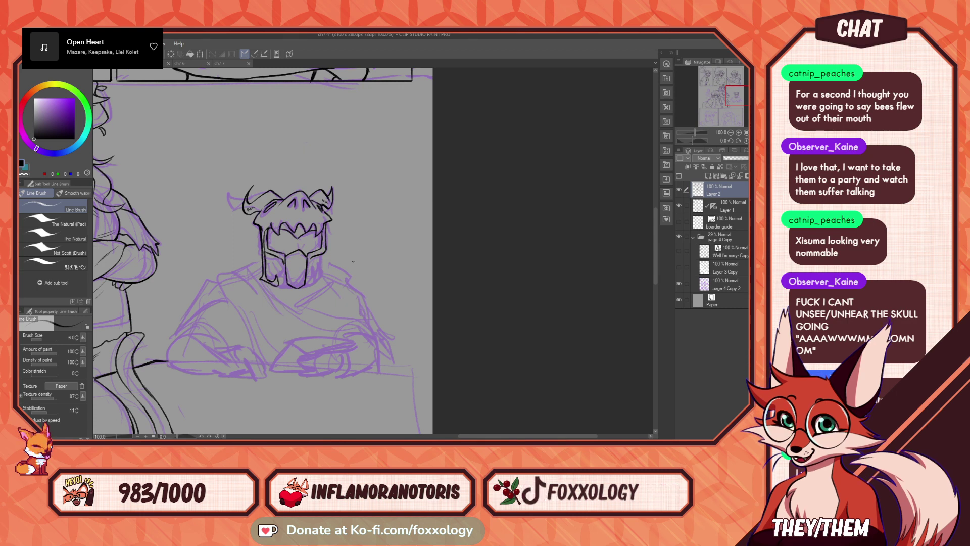
left_click_drag(354, 284, 441, 271)
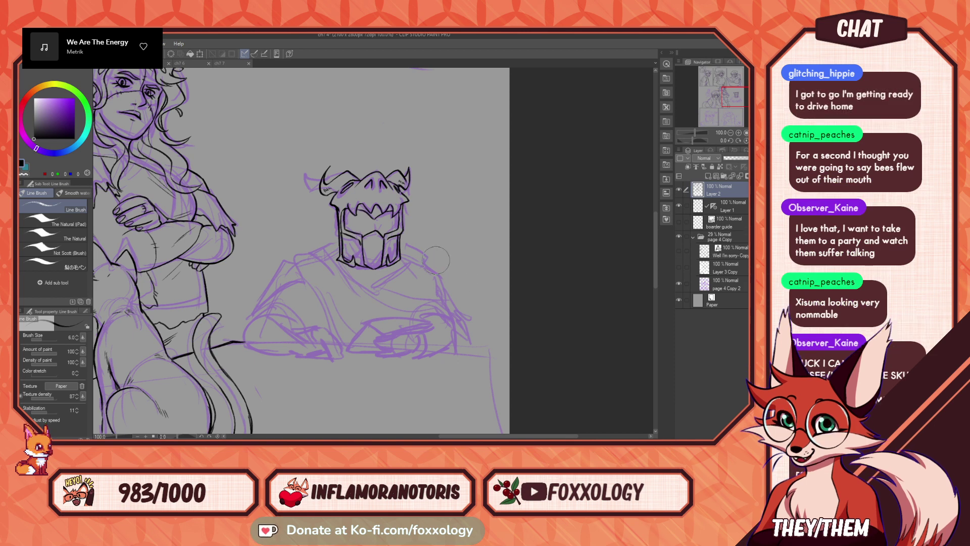
scroll(333, 241, "down", 5)
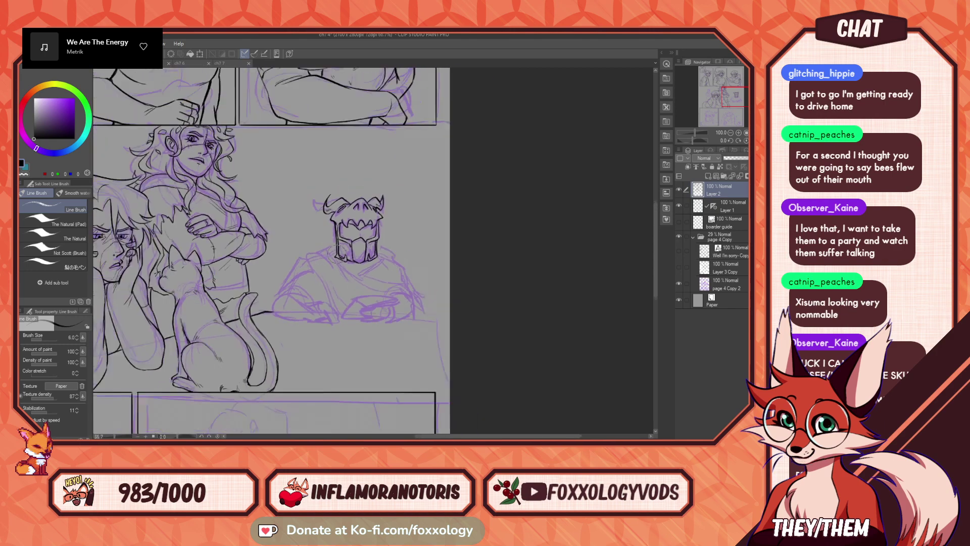
scroll(345, 256, "up", 4)
scroll(344, 256, "up", 2)
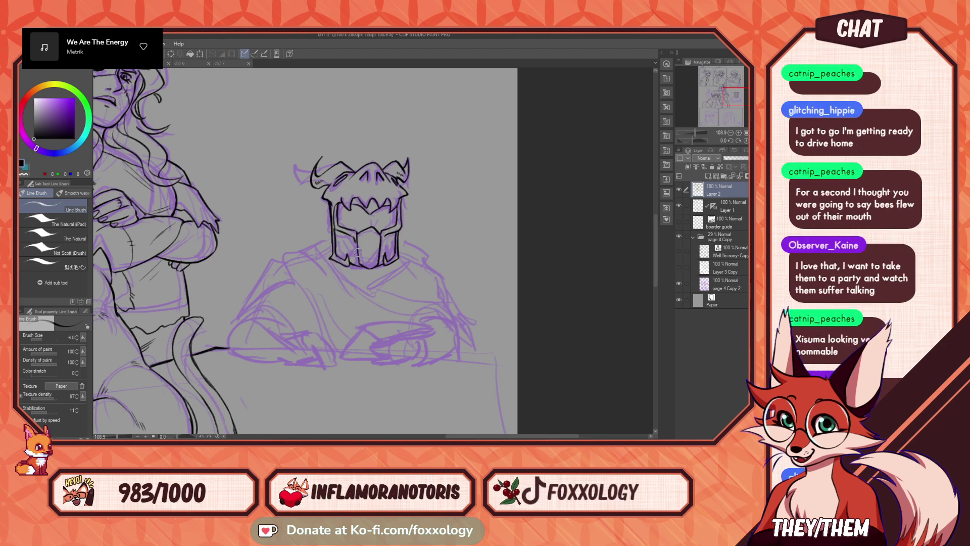
- Add the center line on the mouthpiece and a closed-eye line on the face beneath the skull's teeth
mouse_move(445, 304)
left_mouse_down()
mouse_move(421, 309)
mouse_move(480, 323)
left_mouse_up()
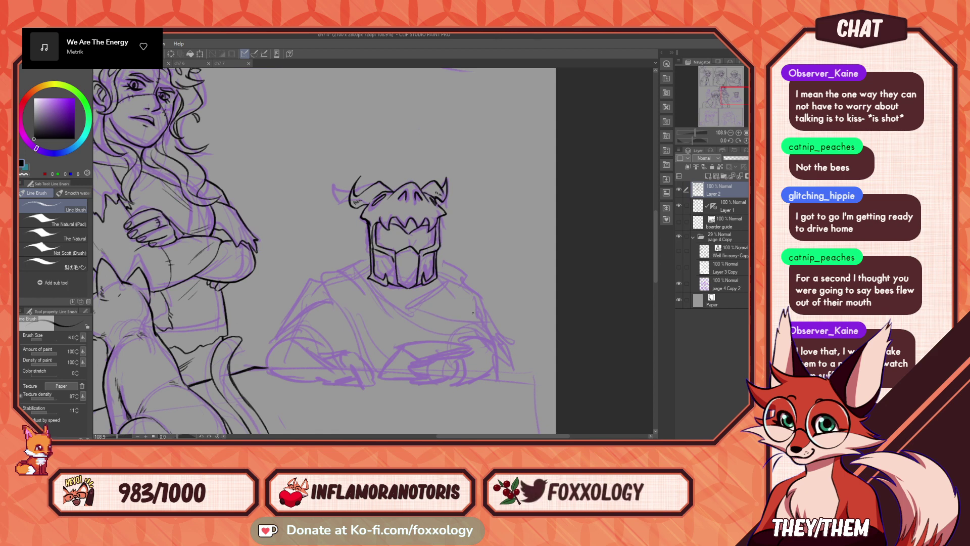
left_click_drag(516, 245, 457, 265)
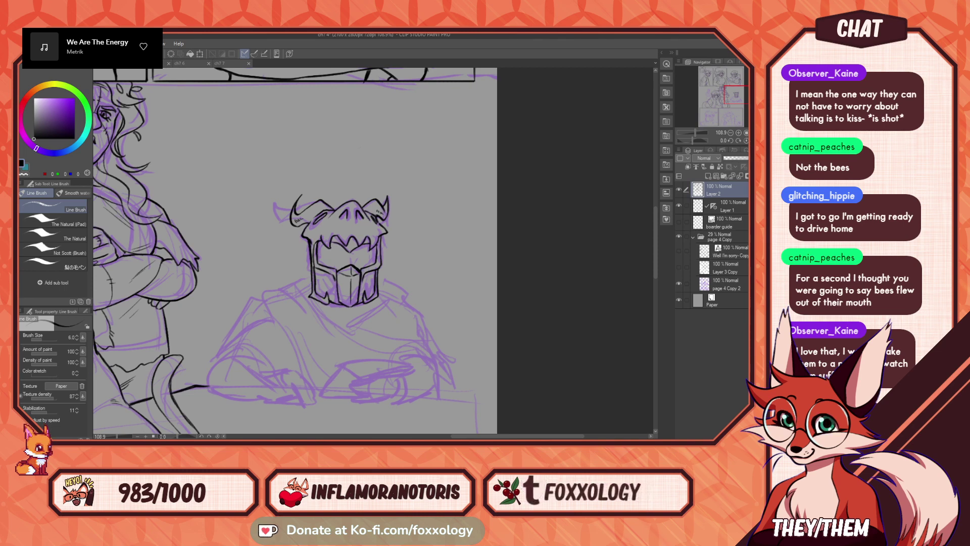
left_click_drag(409, 288, 412, 318)
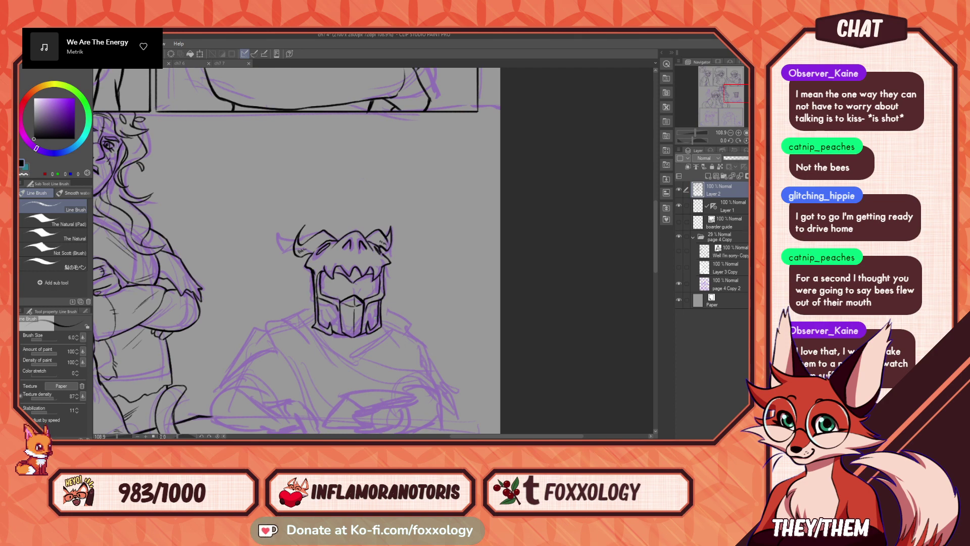
mouse_move(433, 289)
left_mouse_down()
mouse_move(412, 298)
mouse_move(443, 277)
left_mouse_up()
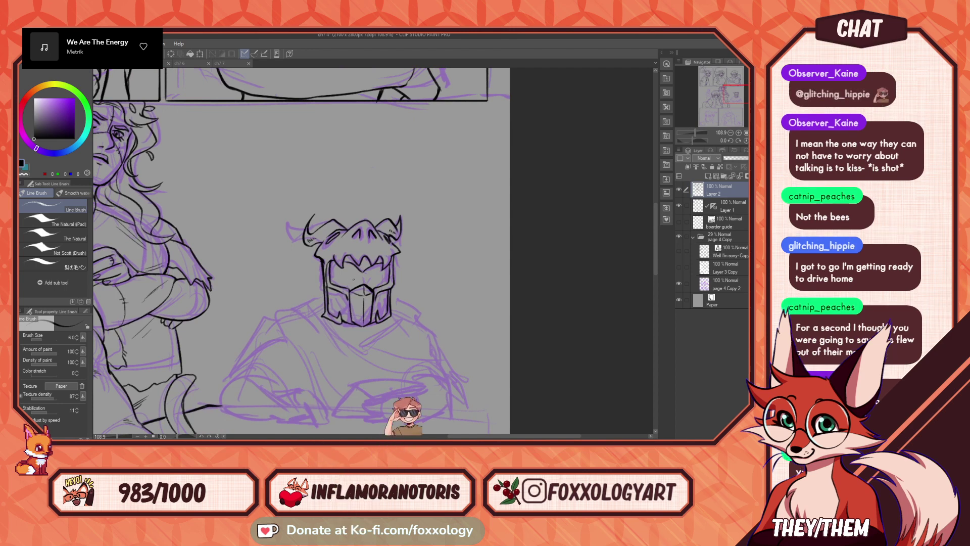
left_click_drag(338, 276, 353, 280)
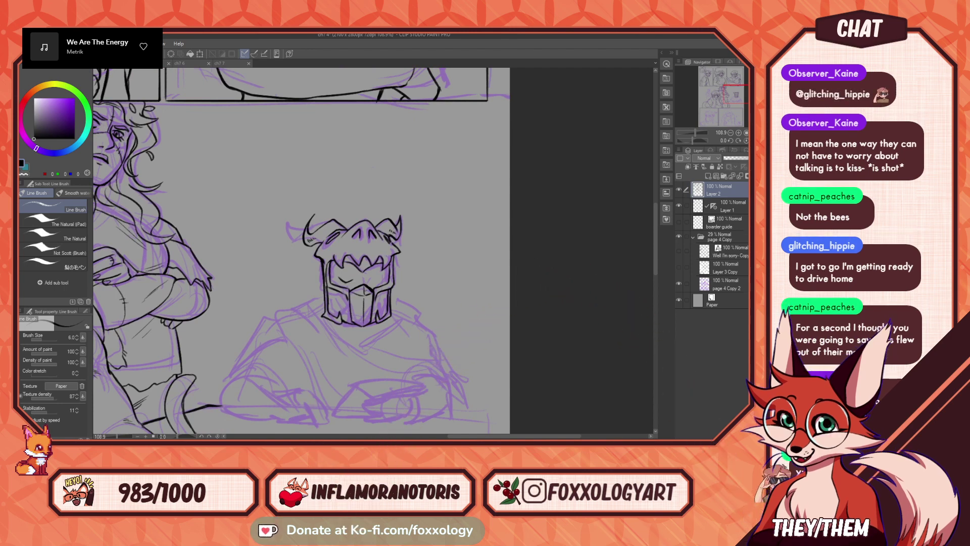
- Try to ink the left side of the horned-skull figure's collar below the helmet
mouse_move(392, 332)
left_mouse_down()
mouse_move(402, 223)
mouse_move(399, 277)
mouse_move(430, 301)
left_mouse_up()
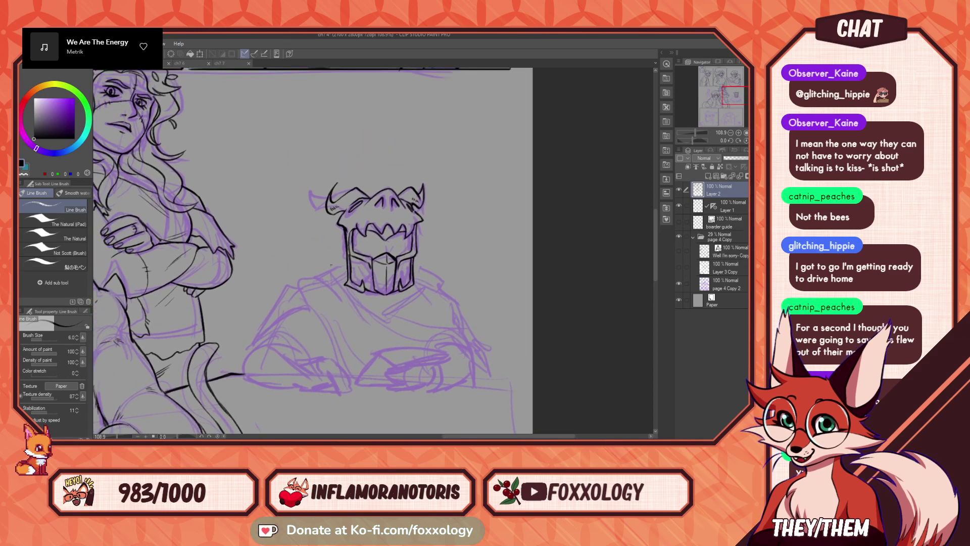
left_click_drag(323, 269, 334, 298)
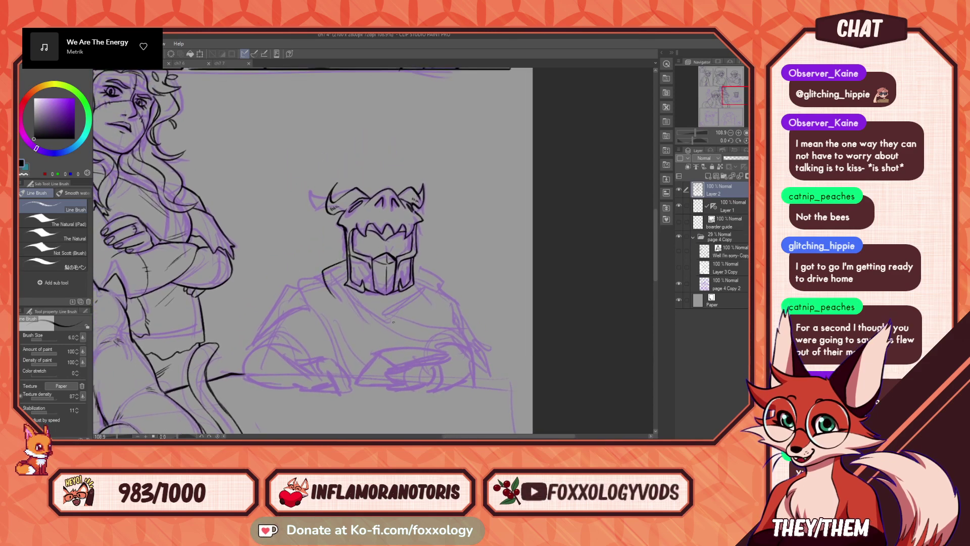
mouse_move(425, 314)
left_mouse_down()
mouse_move(535, 337)
mouse_move(424, 343)
left_mouse_up()
mouse_move(343, 343)
left_mouse_down()
mouse_move(348, 333)
mouse_move(588, 276)
mouse_move(339, 308)
left_mouse_up()
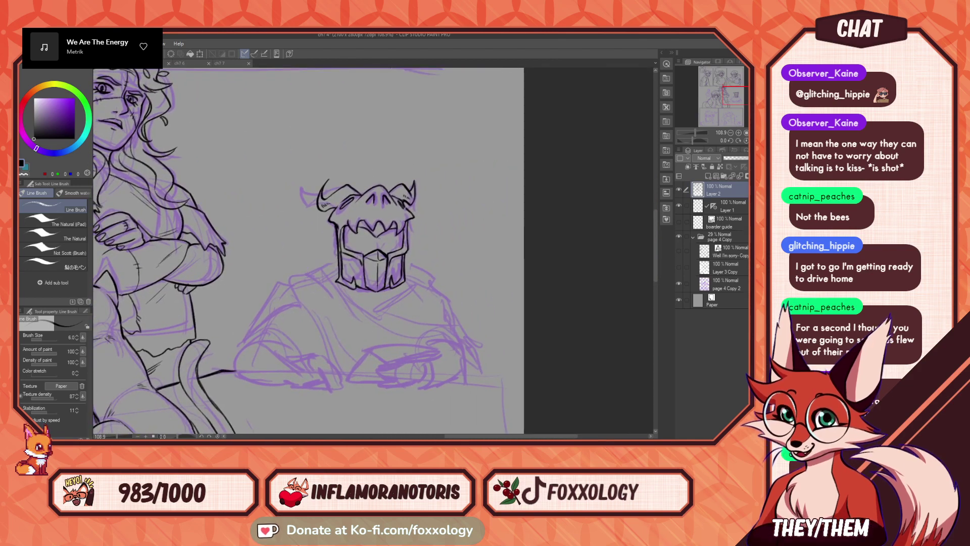
- Select the inked horned-skull helmet with the Lasso and scale it down slightly to fit the figure's body
key("m")
mouse_move(303, 156)
left_mouse_down()
mouse_move(467, 162)
mouse_move(385, 310)
mouse_move(301, 161)
left_mouse_up()
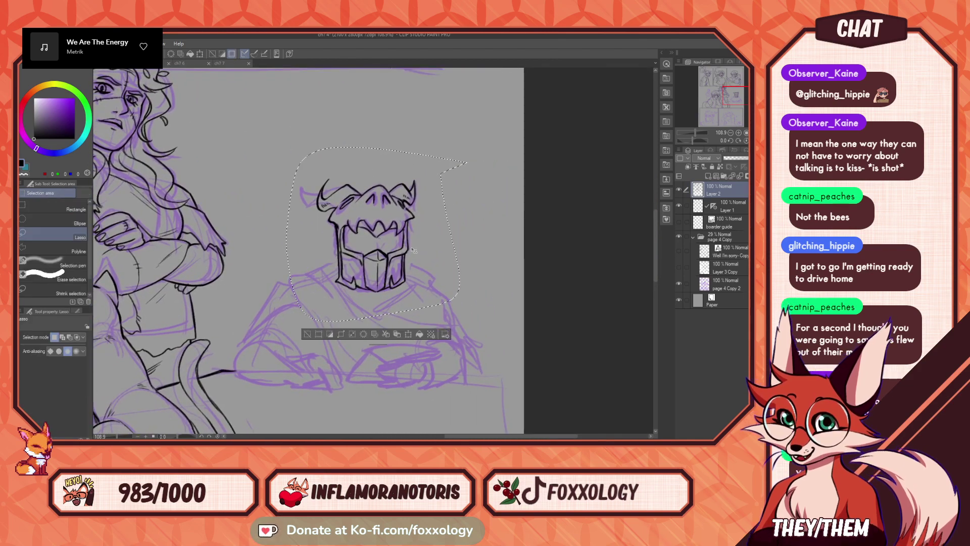
key("ctrl+t")
left_click_drag(376, 322, 385, 283)
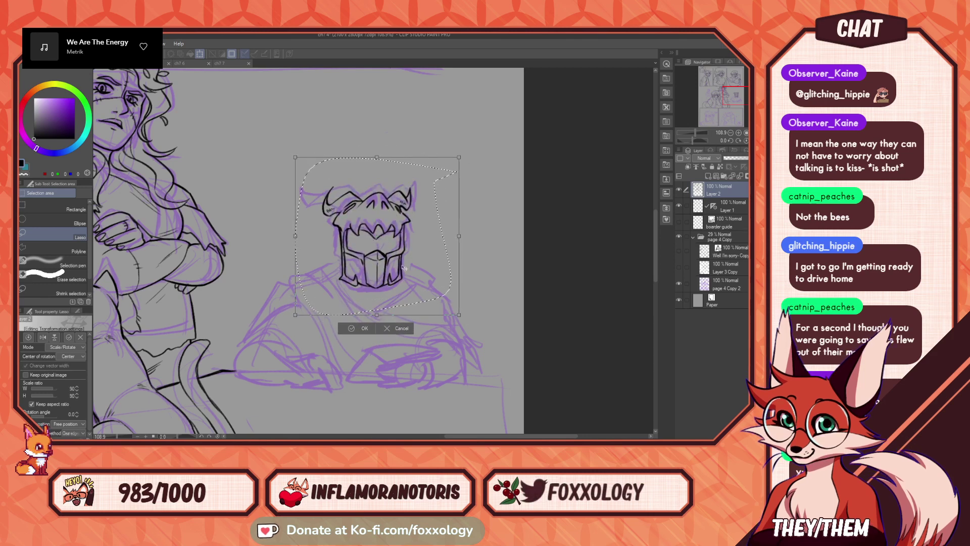
key("Return")
left_click(559, 279)
key("b")
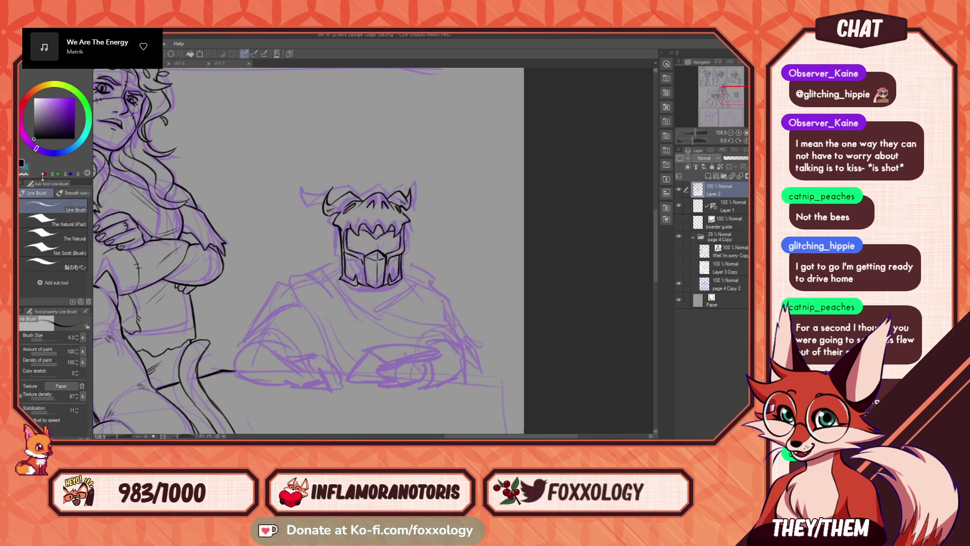
- Ink the wide collar around the horned-skull figure's neck and the curved cloth folds across the chest
mouse_move(342, 258)
left_mouse_down()
mouse_move(311, 273)
mouse_move(355, 318)
left_mouse_up()
mouse_move(341, 268)
left_mouse_down()
mouse_move(333, 277)
mouse_move(389, 308)
left_mouse_up()
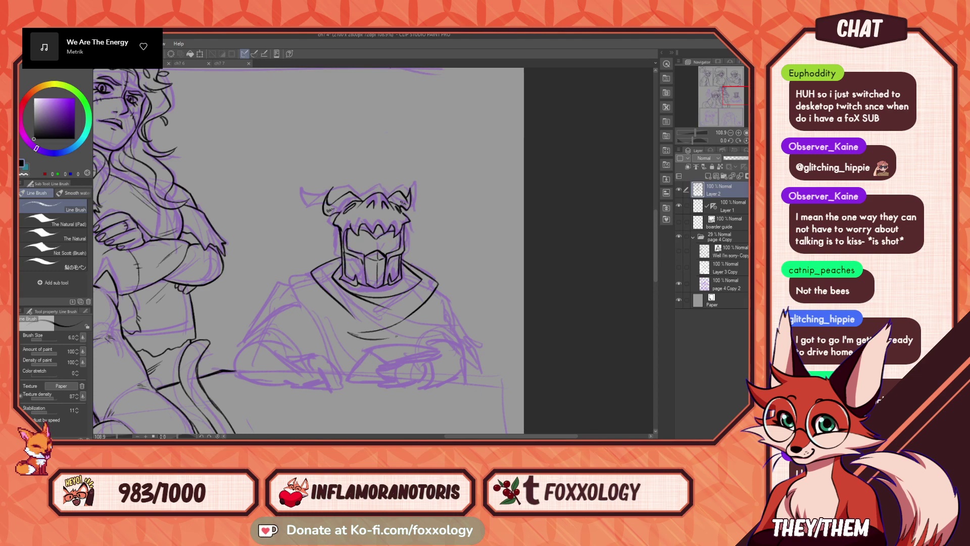
left_click_drag(450, 283, 426, 290)
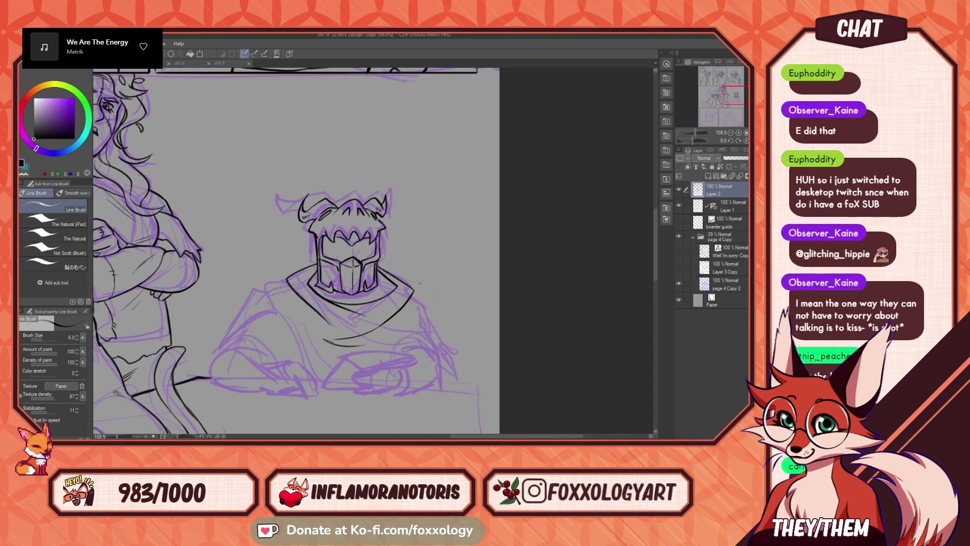
left_click_drag(418, 314, 449, 309)
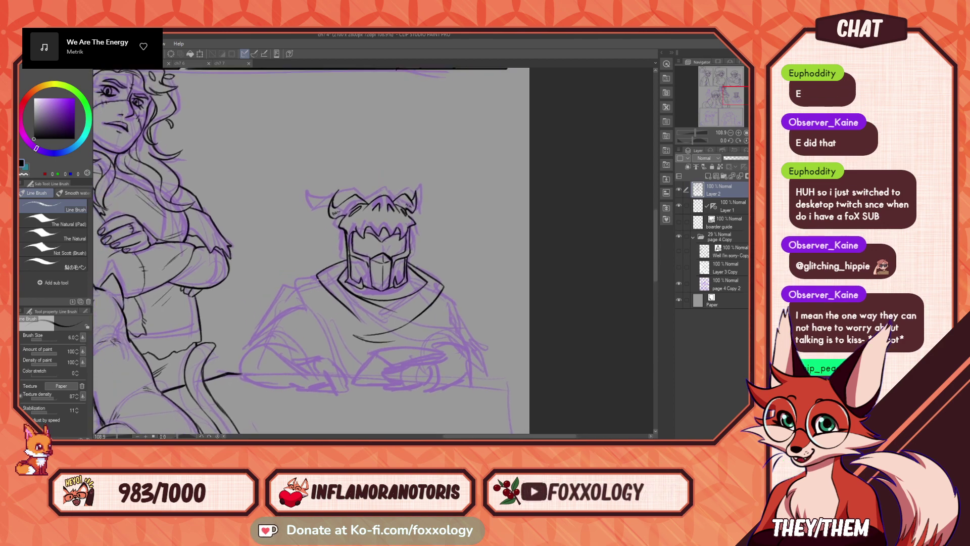
- Ink both shoulders, the diagonal drape edge across the chest, and the cloak's right outer edge with its pointed corner
left_click_drag(316, 280, 284, 260)
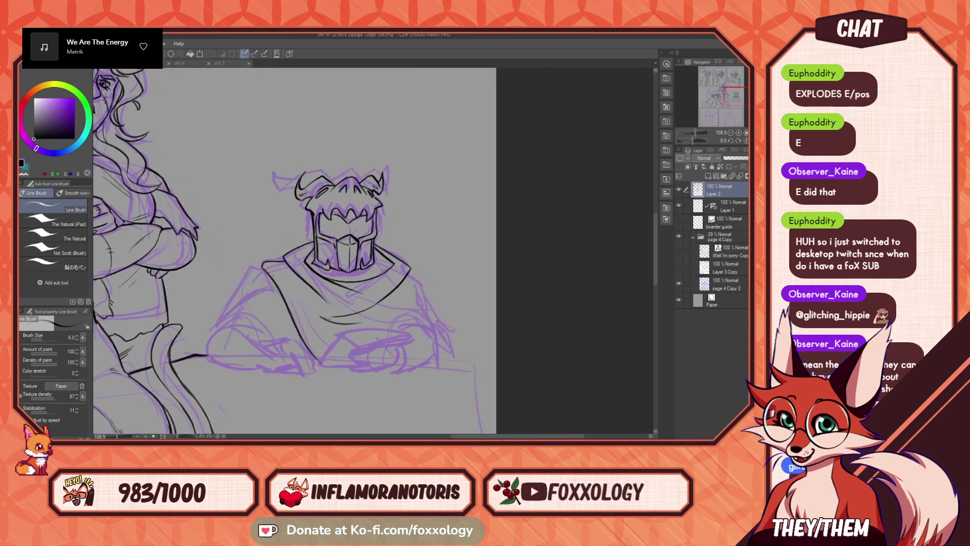
left_click_drag(440, 318, 479, 340)
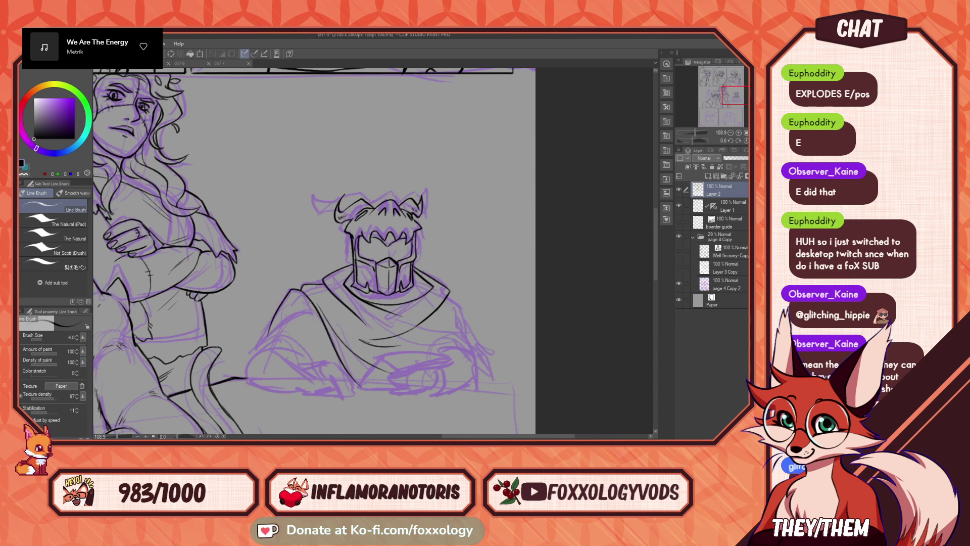
mouse_move(478, 294)
left_mouse_down()
mouse_move(351, 275)
mouse_move(373, 356)
mouse_move(362, 369)
mouse_move(403, 344)
mouse_move(455, 356)
left_mouse_up()
left_click_drag(507, 336, 475, 333)
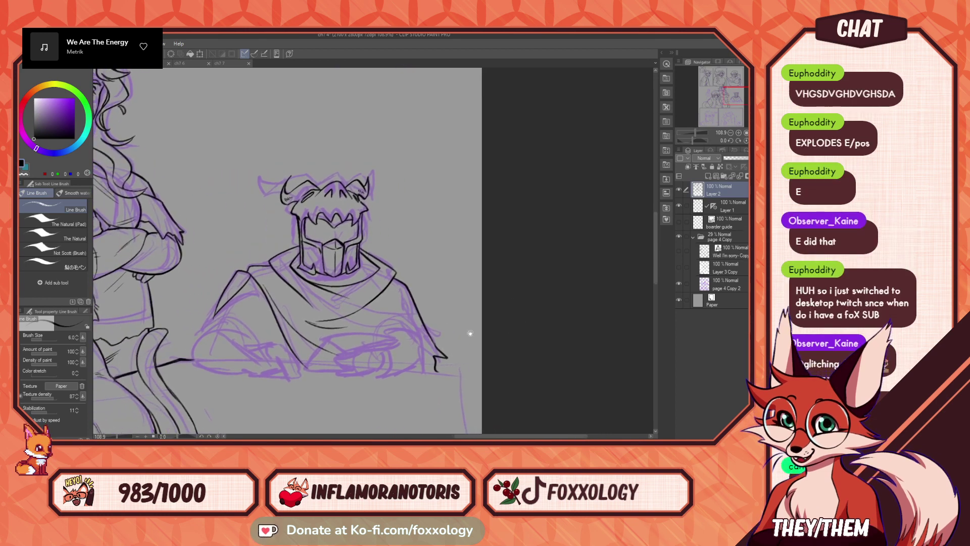
- Ink the upper edge of the left forearm resting on the table and begin the right sleeve's outline
mouse_move(397, 356)
left_mouse_down()
mouse_move(449, 345)
mouse_move(400, 349)
mouse_move(440, 358)
left_mouse_up()
mouse_move(312, 309)
left_mouse_down()
mouse_move(301, 330)
mouse_move(276, 328)
left_mouse_up()
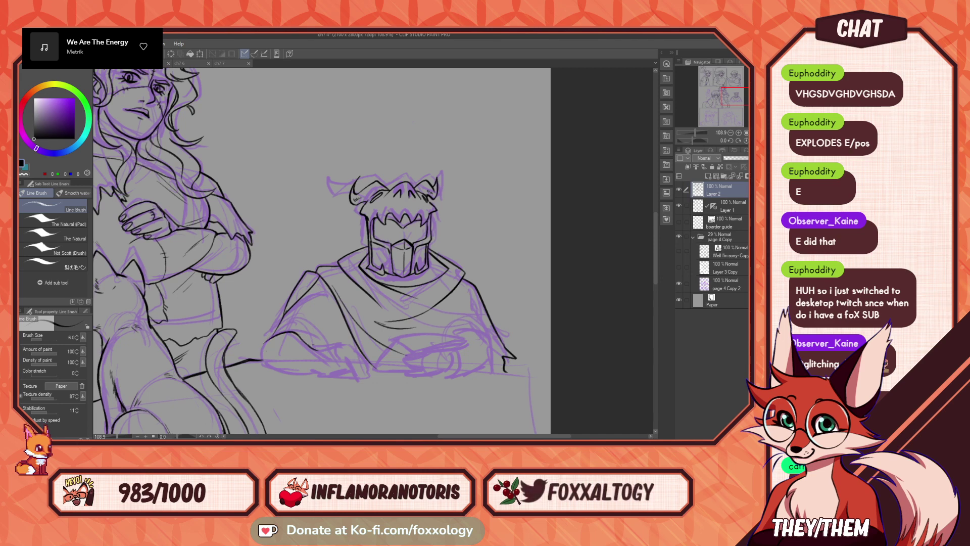
left_click_drag(302, 333, 305, 339)
mouse_move(379, 315)
left_mouse_down()
mouse_move(332, 342)
mouse_move(364, 314)
mouse_move(417, 299)
left_mouse_up()
left_click_drag(507, 312, 434, 310)
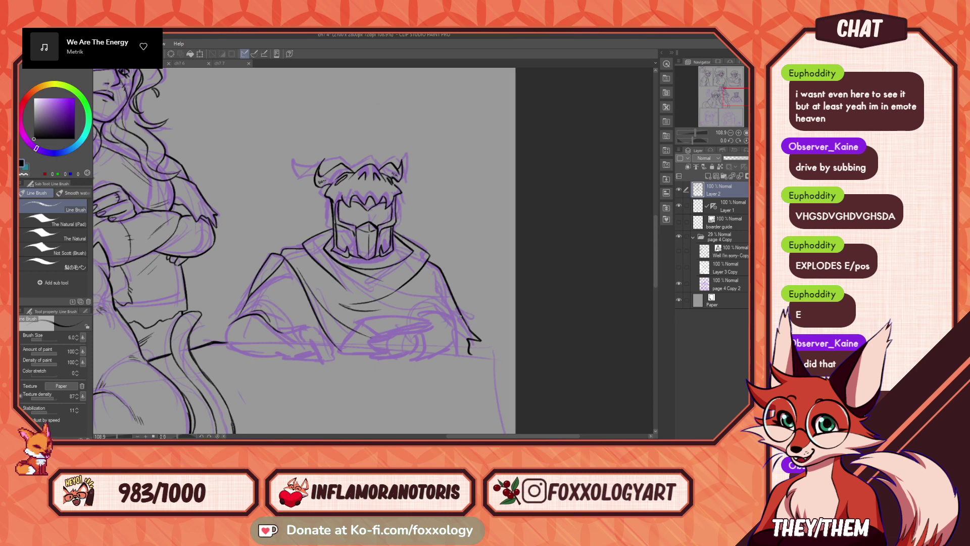
mouse_move(448, 311)
left_mouse_down()
mouse_move(429, 287)
mouse_move(436, 307)
left_mouse_up()
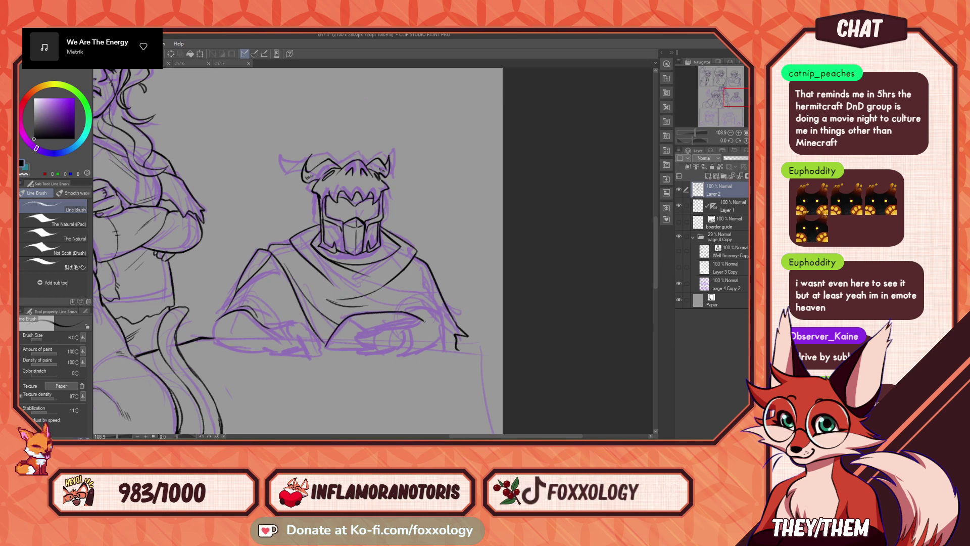
- Ink the pointed cuff of the right sleeve and the curled fingers of the hand emerging from it
left_click_drag(372, 333, 356, 326)
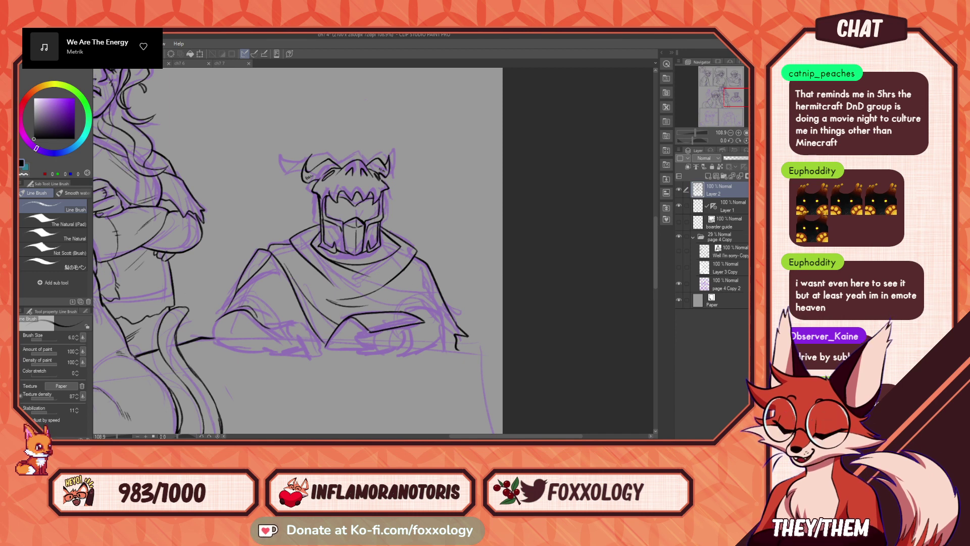
left_click_drag(365, 338, 395, 331)
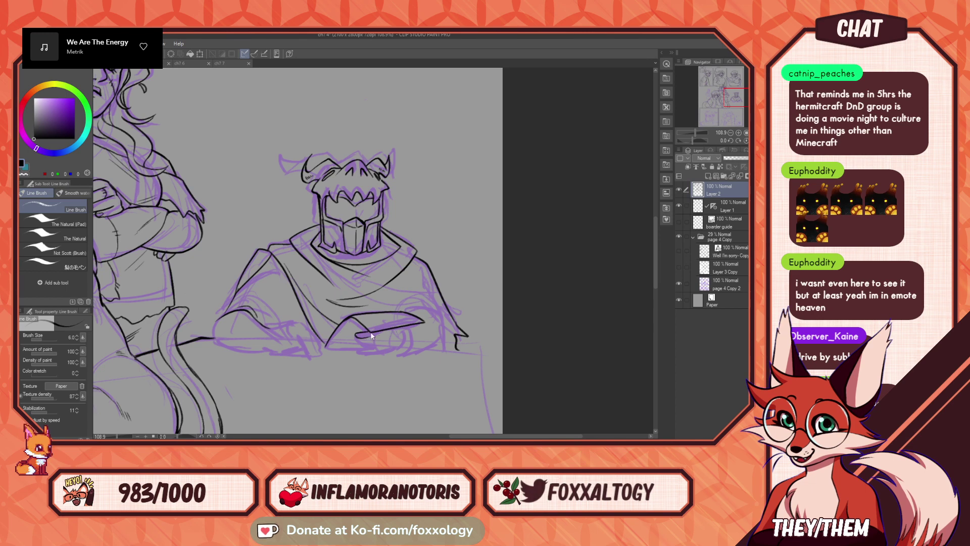
left_click_drag(365, 330, 354, 333)
key("ctrl+z")
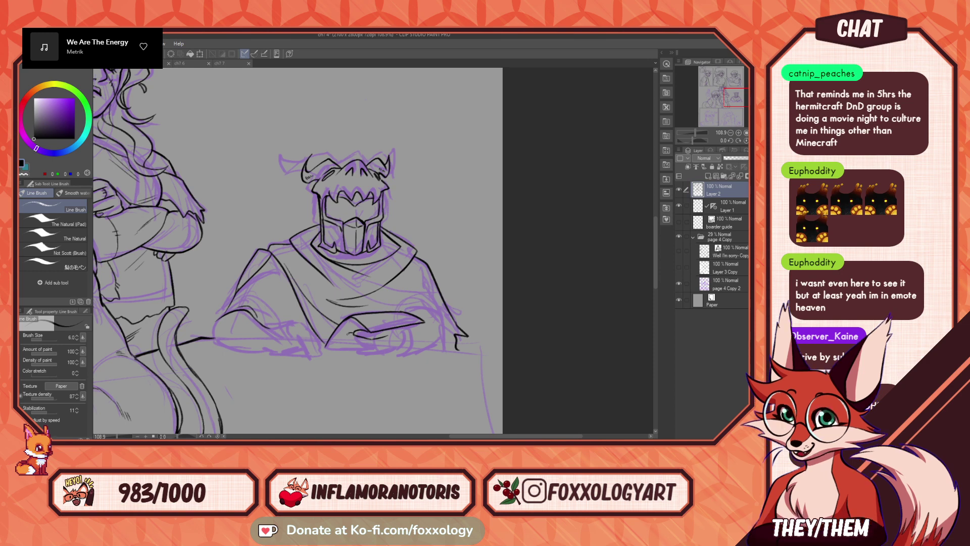
mouse_move(366, 346)
left_mouse_down()
mouse_move(394, 339)
mouse_move(364, 347)
mouse_move(351, 338)
mouse_move(369, 350)
left_mouse_up()
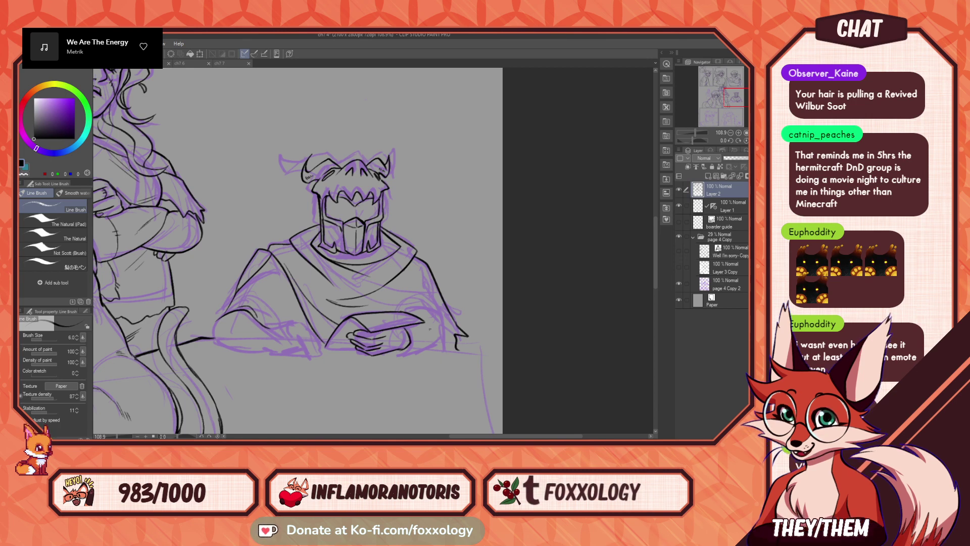
left_click_drag(430, 329, 429, 352)
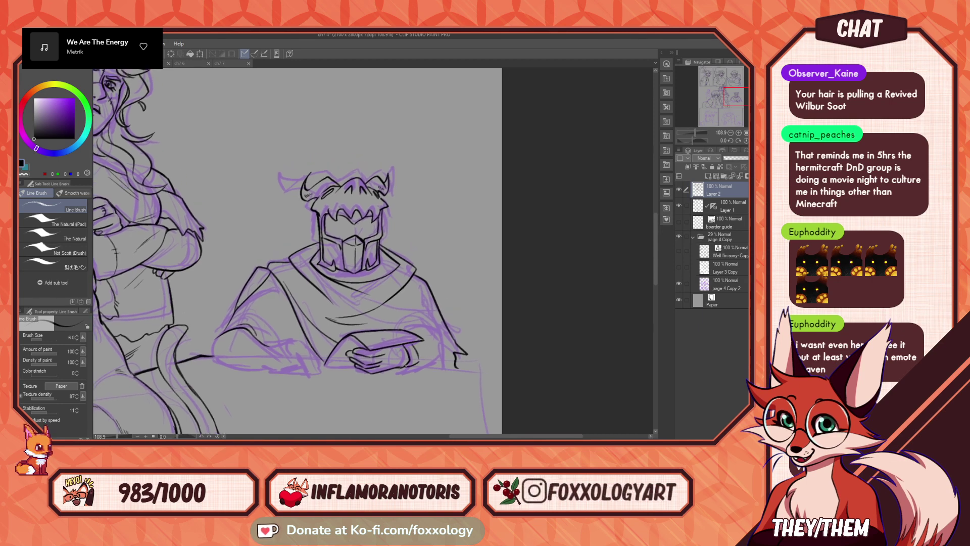
- Refine the hand under the right sleeve with its wrist edge, pointed claws and finger details
mouse_move(459, 319)
left_mouse_down()
mouse_move(549, 316)
mouse_move(459, 320)
left_mouse_up()
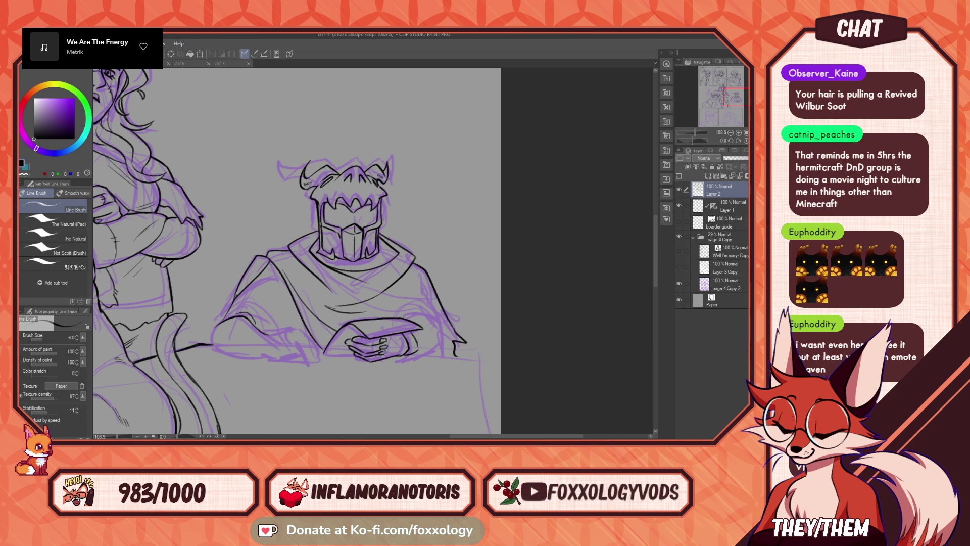
mouse_move(457, 337)
left_mouse_down()
mouse_move(512, 310)
mouse_move(427, 337)
left_mouse_up()
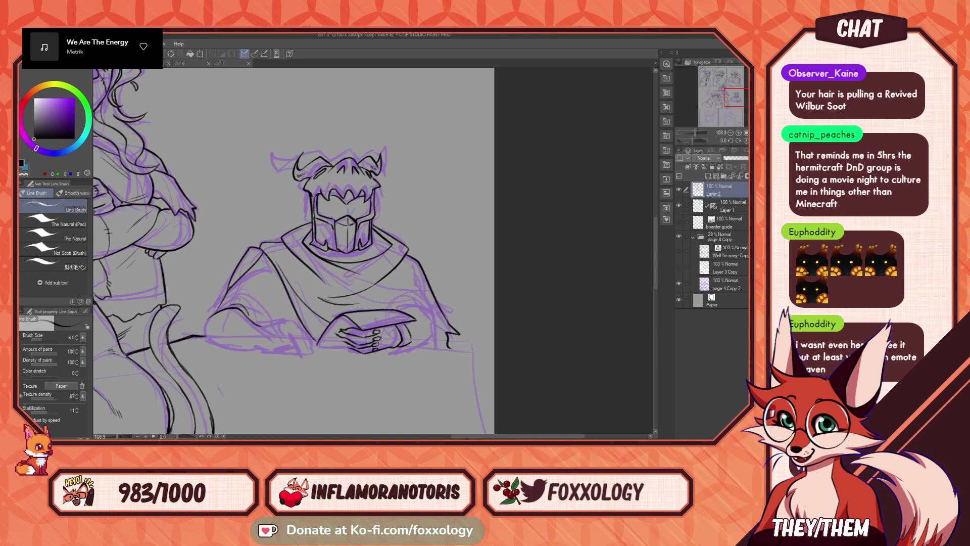
left_click_drag(339, 337, 348, 341)
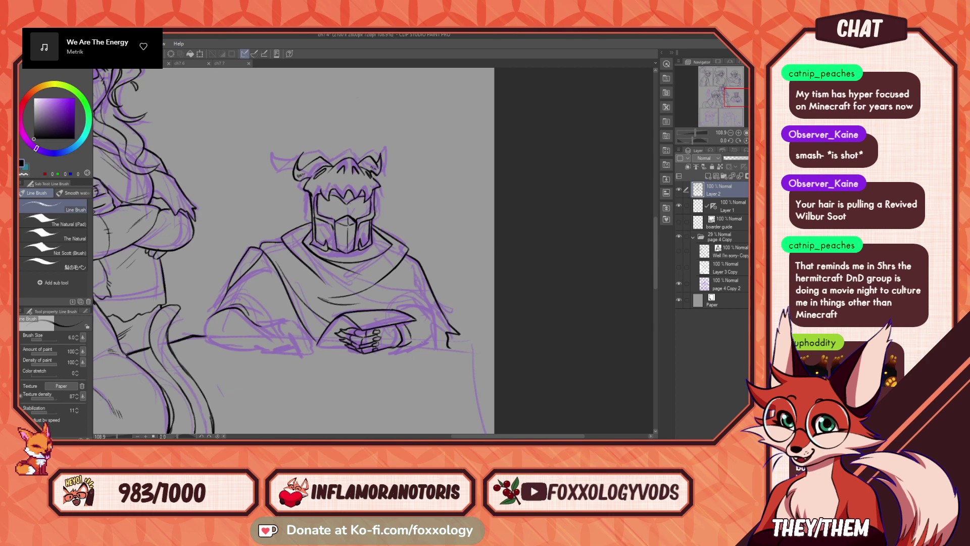
- Ink the left hand resting on the table, with the back of the hand, fingers and thumb
mouse_move(457, 344)
left_mouse_down()
mouse_move(412, 368)
mouse_move(521, 339)
left_mouse_up()
mouse_move(381, 341)
left_mouse_down()
mouse_move(413, 343)
mouse_move(495, 425)
mouse_move(542, 382)
mouse_move(404, 363)
mouse_move(382, 345)
left_mouse_up()
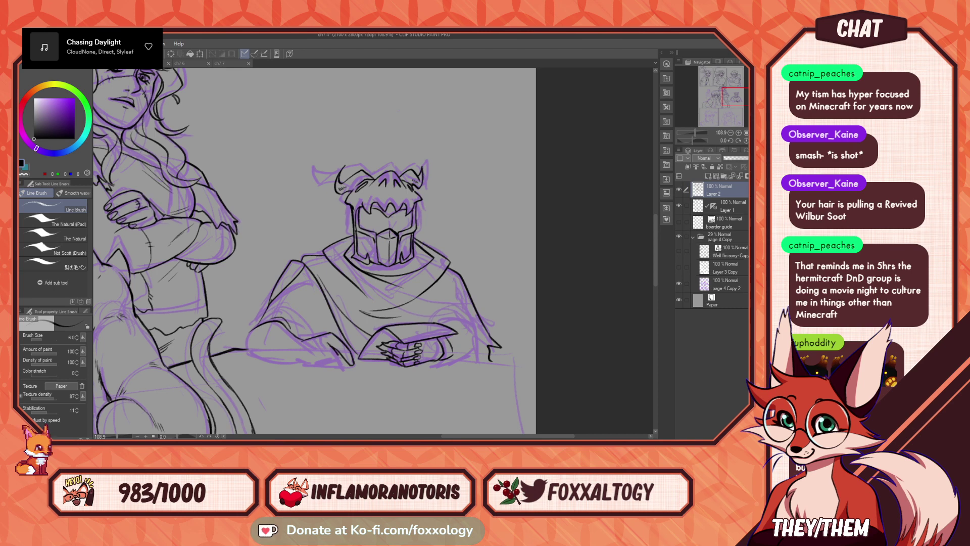
mouse_move(338, 356)
left_mouse_down()
mouse_move(344, 370)
mouse_move(377, 347)
mouse_move(456, 364)
mouse_move(412, 357)
left_mouse_up()
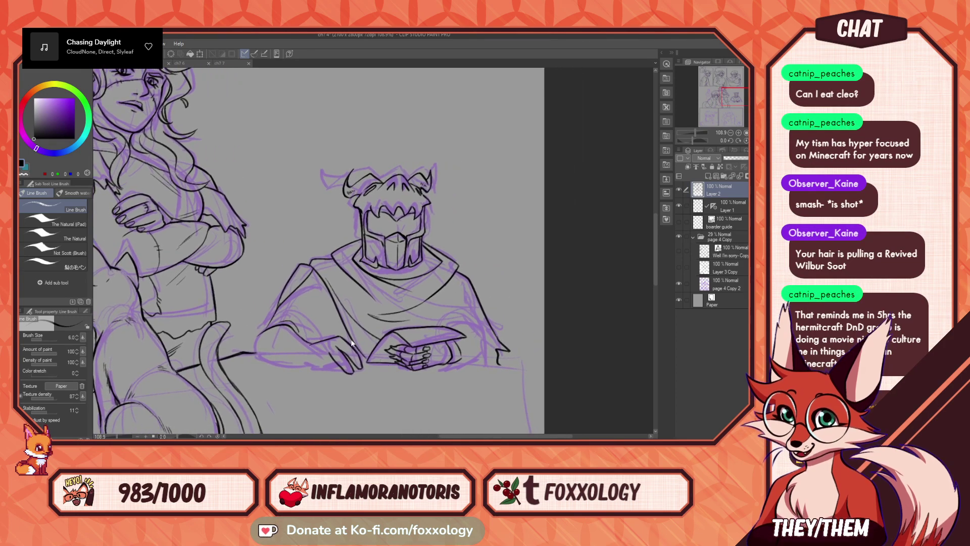
left_click_drag(338, 361, 353, 373)
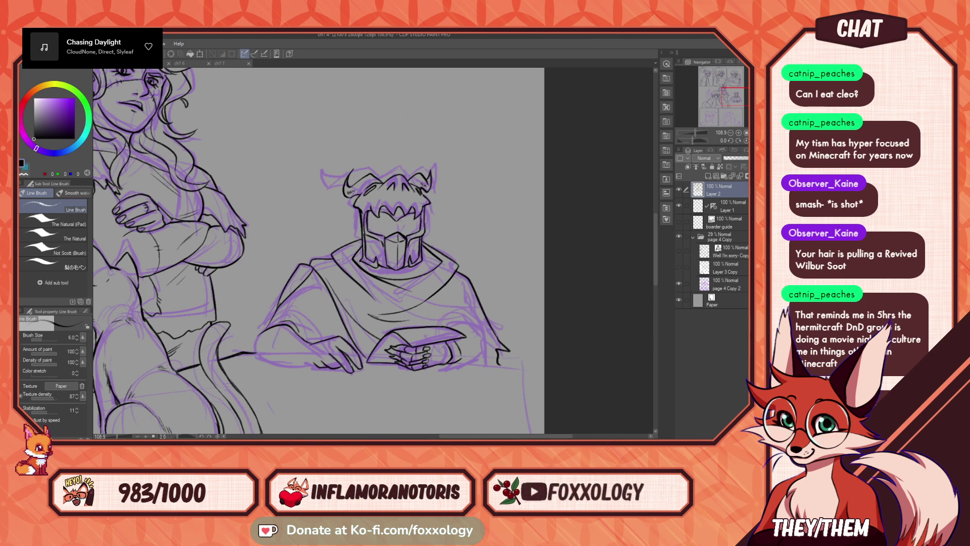
left_click_drag(378, 364, 399, 386)
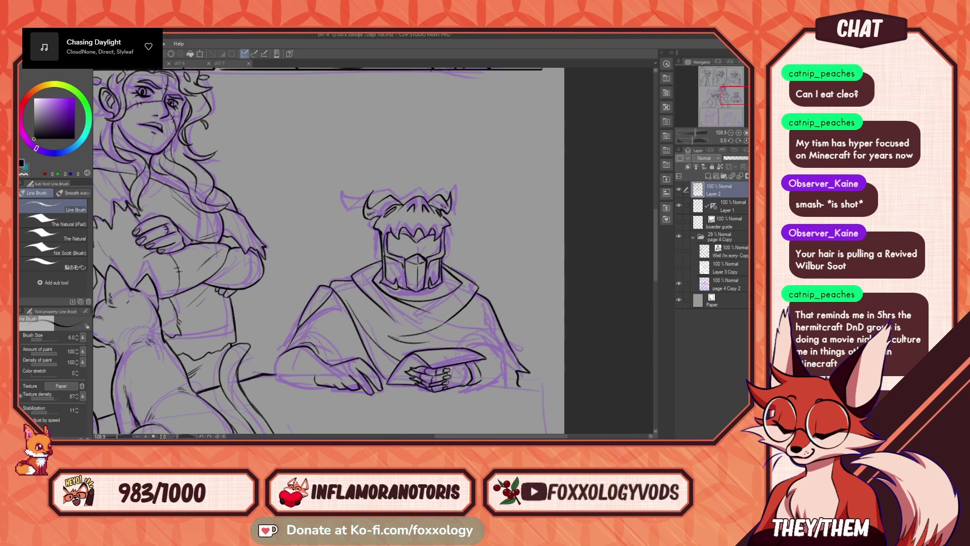
- Add pointed claws and knuckle details to the fingers of the left hand on the table
left_click_drag(442, 341, 360, 366)
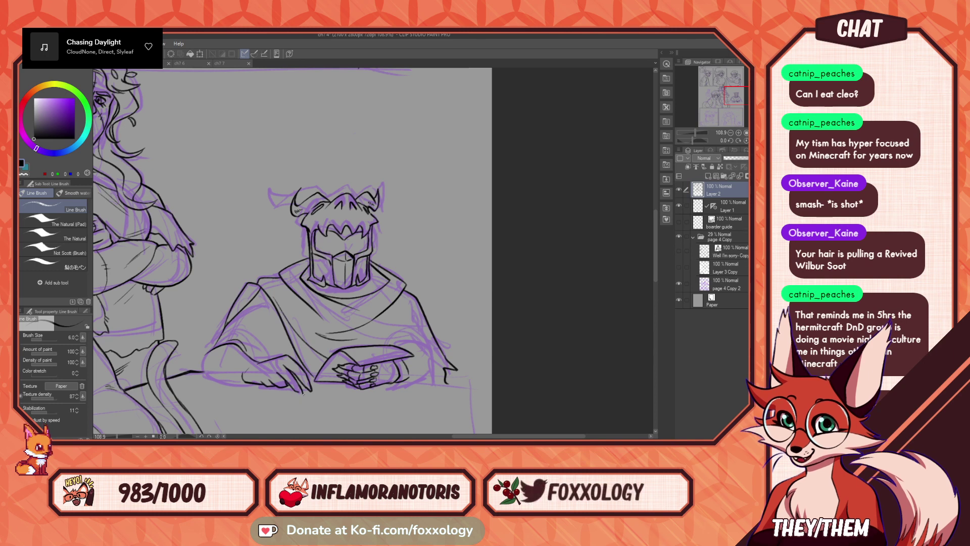
left_click_drag(354, 283, 422, 266)
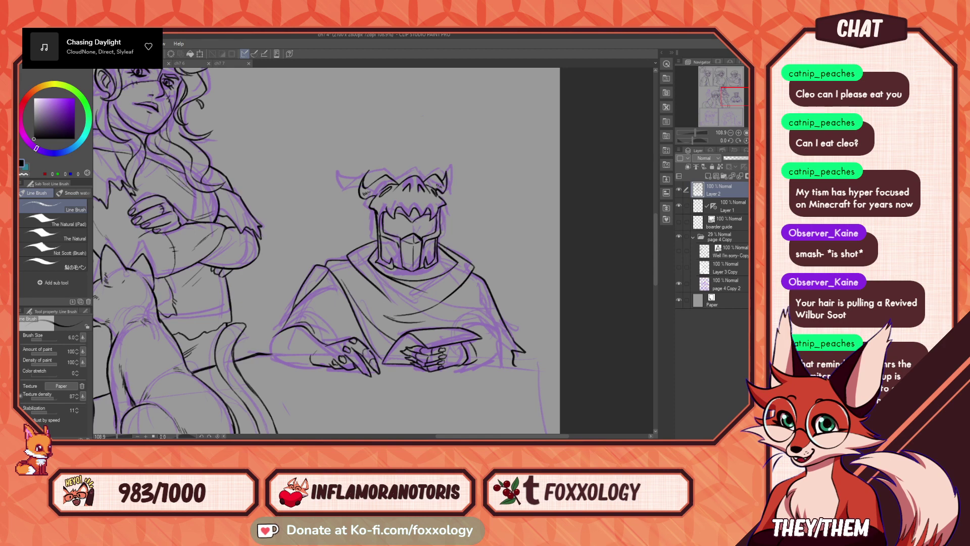
left_click_drag(360, 355, 354, 365)
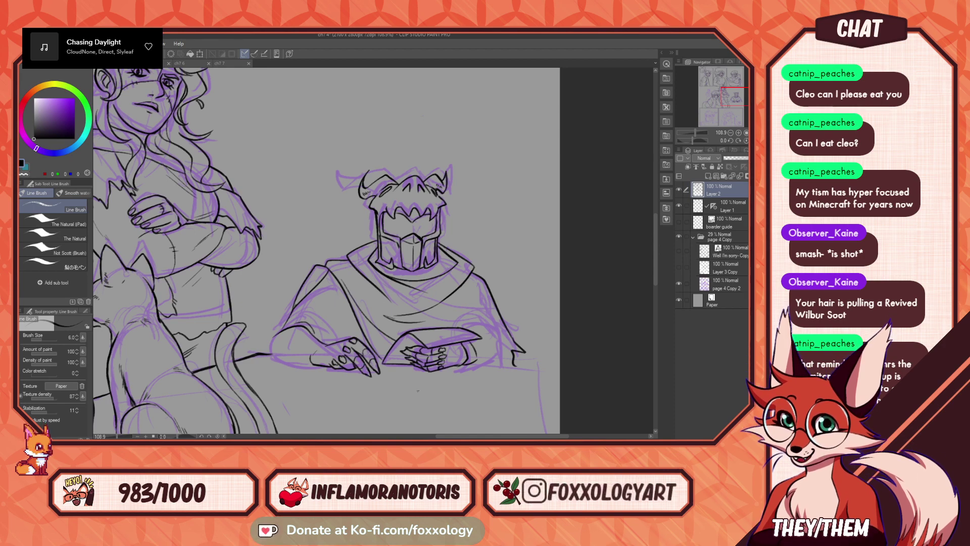
left_click_drag(423, 116, 387, 139)
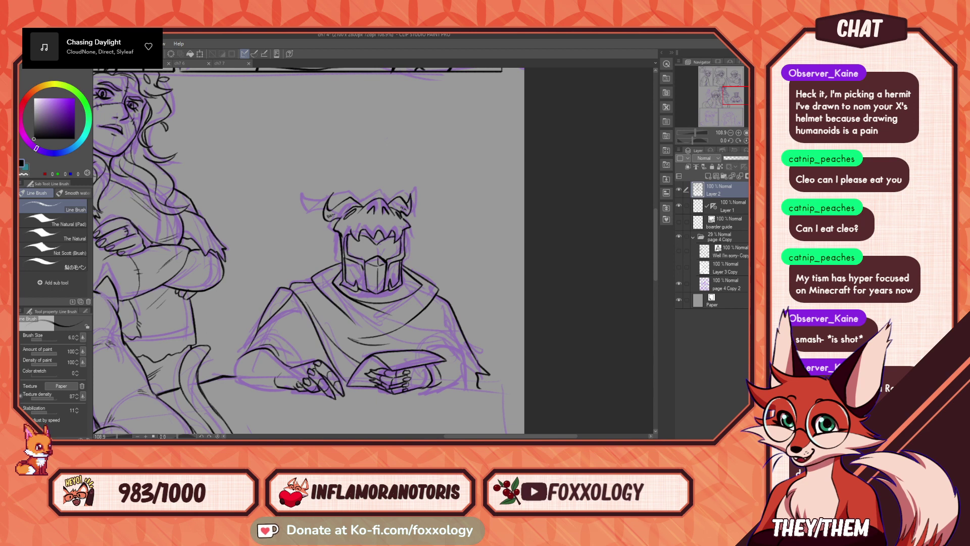
- Ink the cuff around the left wrist and the rounded elbow and lower edge of the left forearm
left_click_drag(344, 380, 323, 379)
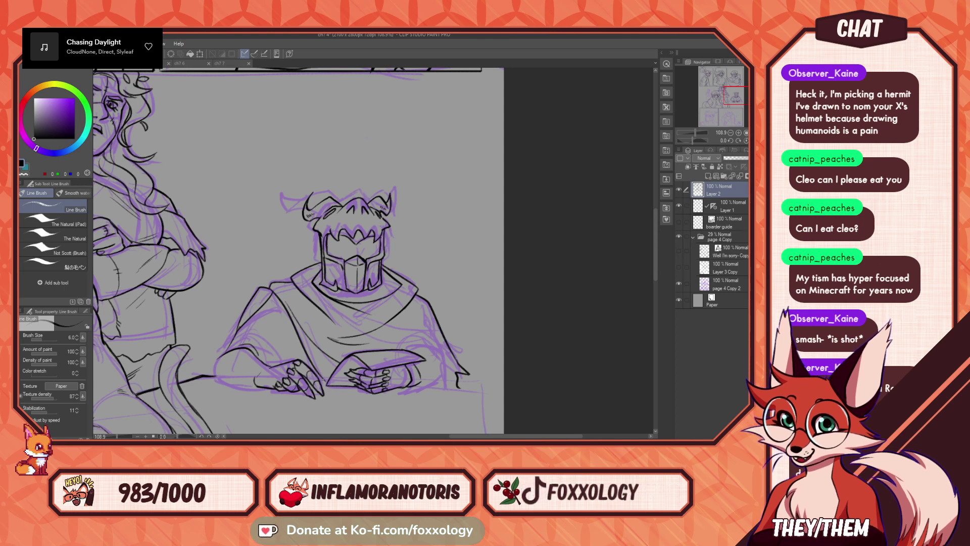
left_click_drag(442, 372, 491, 372)
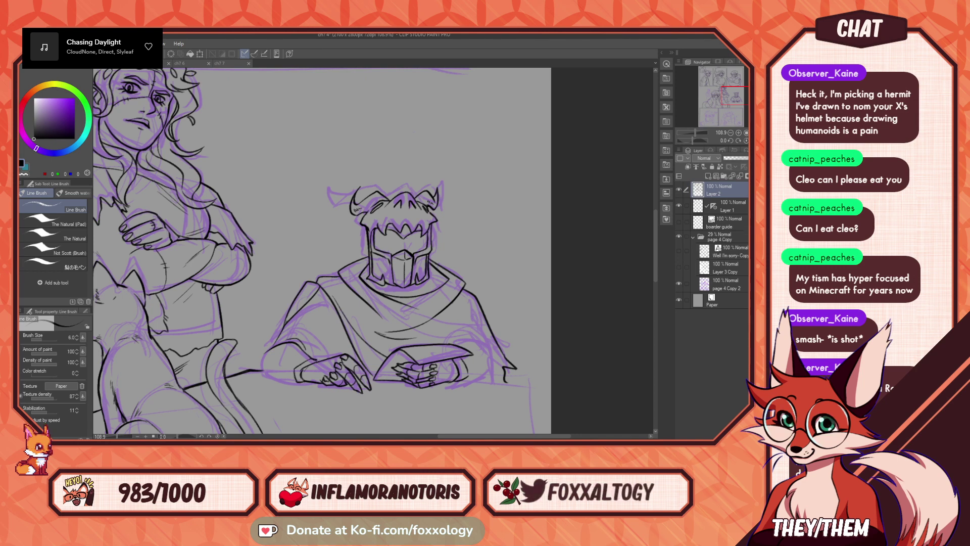
left_click_drag(324, 341, 327, 369)
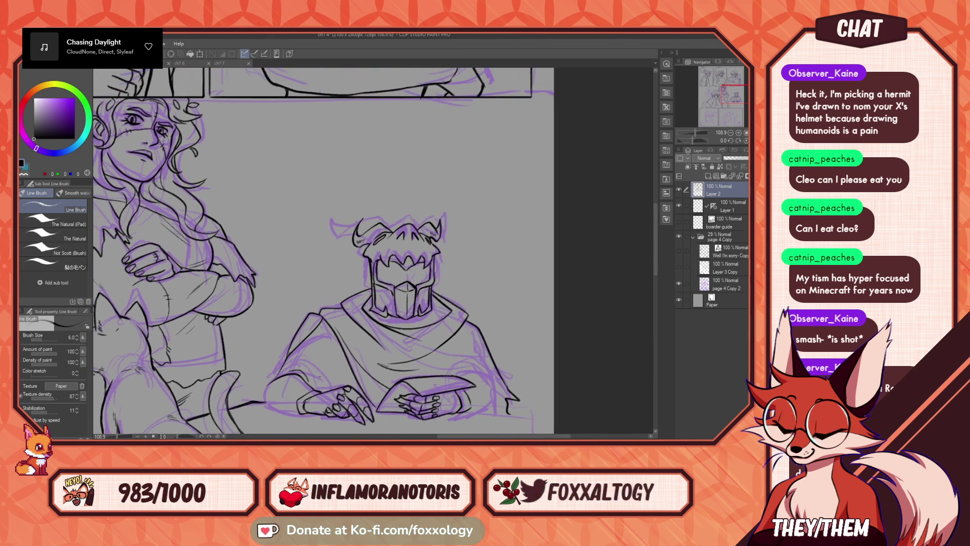
left_click_drag(287, 408, 264, 403)
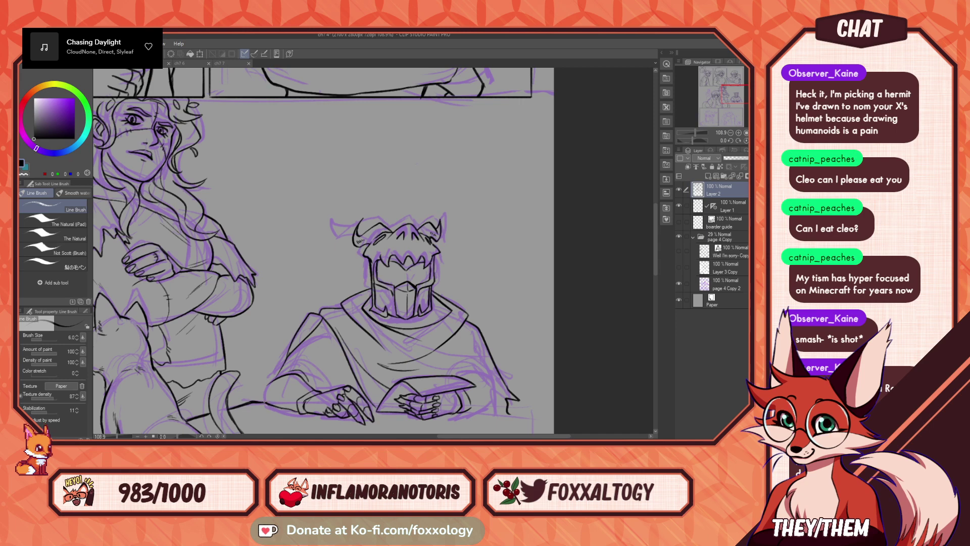
- Ink the sleeve folds and curved bands on the figure's left upper arm below the shoulder
left_click_drag(400, 352, 339, 368)
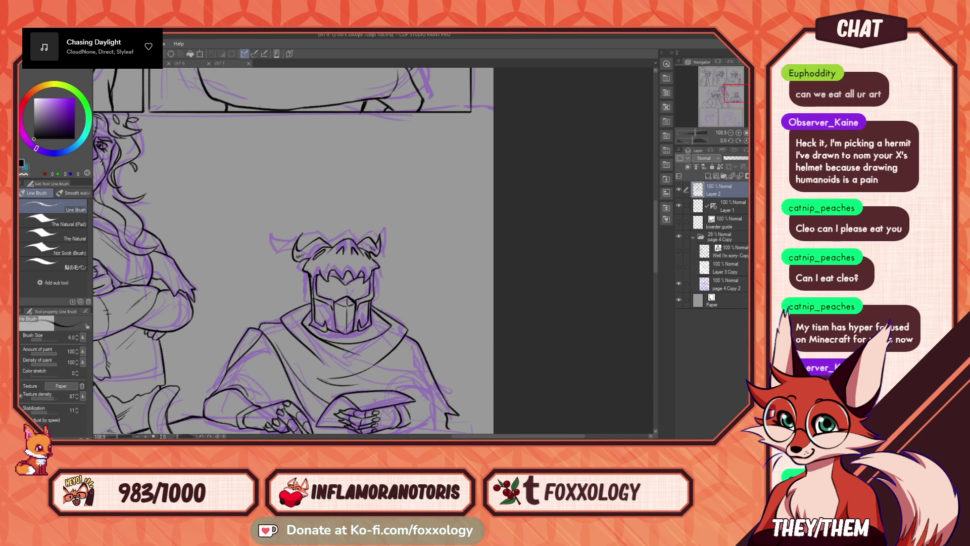
left_click_drag(267, 378, 333, 353)
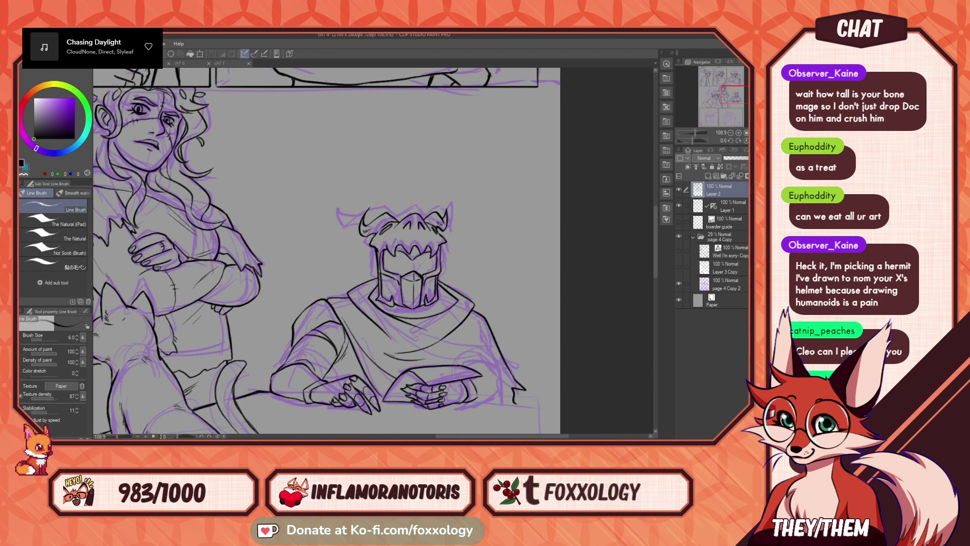
left_click_drag(314, 332, 338, 355)
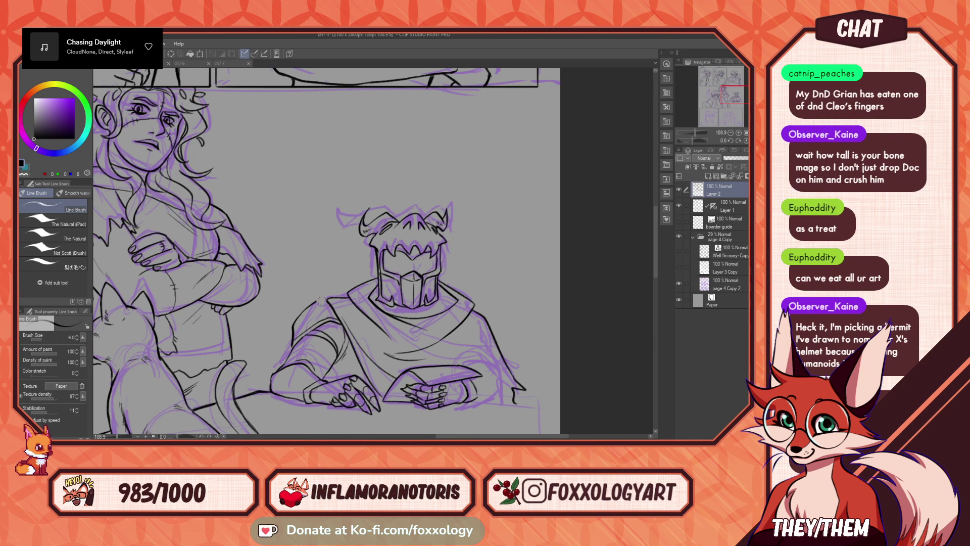
- Ink the pointed spike on the horned figure's shoulder and the table edge between the two clawed hands
mouse_move(317, 284)
left_mouse_down()
mouse_move(331, 306)
mouse_move(314, 302)
left_mouse_up()
mouse_move(488, 367)
left_mouse_down()
mouse_move(460, 324)
mouse_move(537, 329)
left_mouse_up()
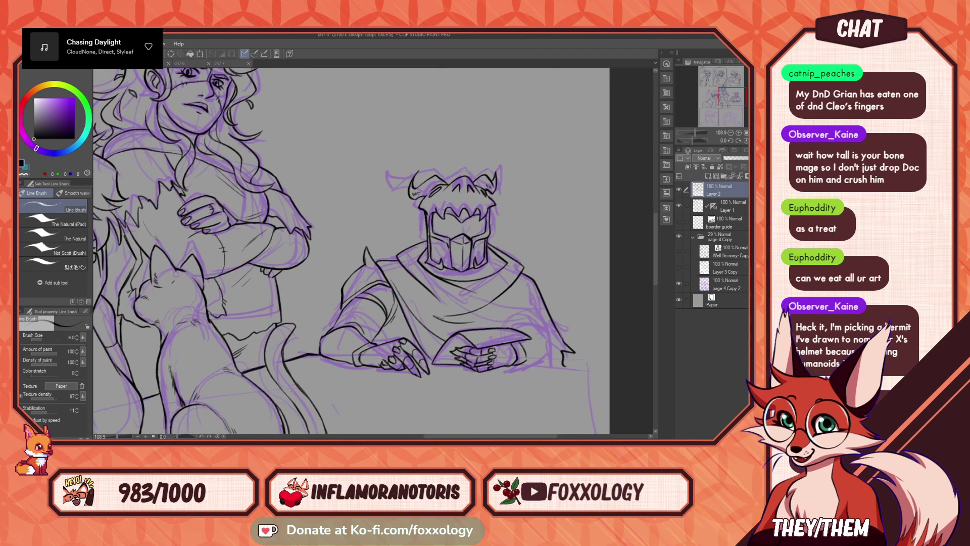
left_click_drag(411, 364, 428, 365)
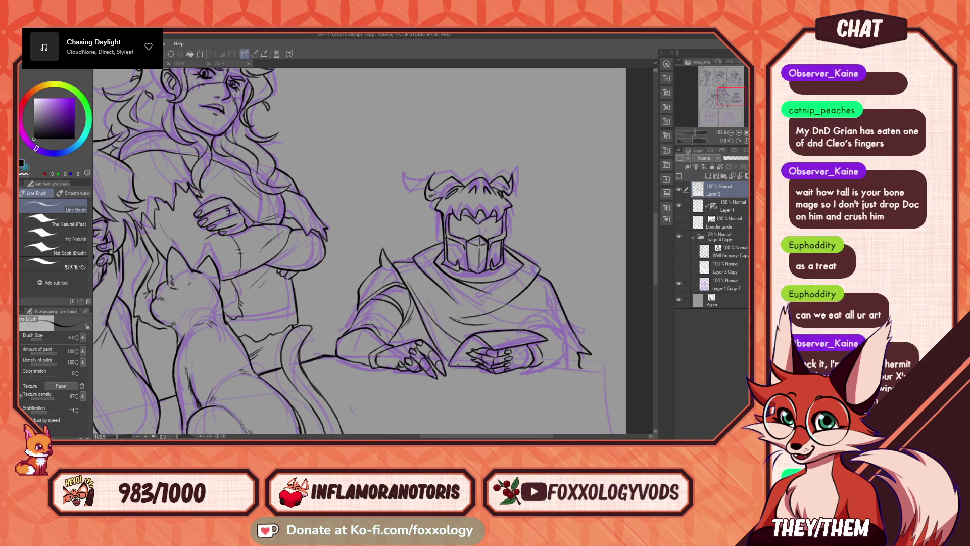
left_click_drag(555, 367, 465, 376)
left_click_drag(360, 368, 457, 373)
left_click_drag(536, 363, 461, 357)
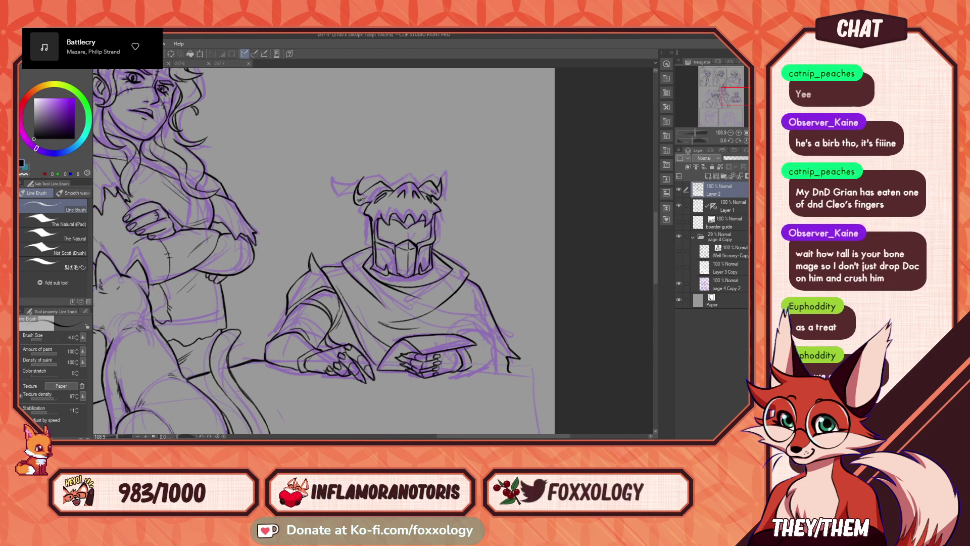
left_click_drag(391, 357, 420, 323)
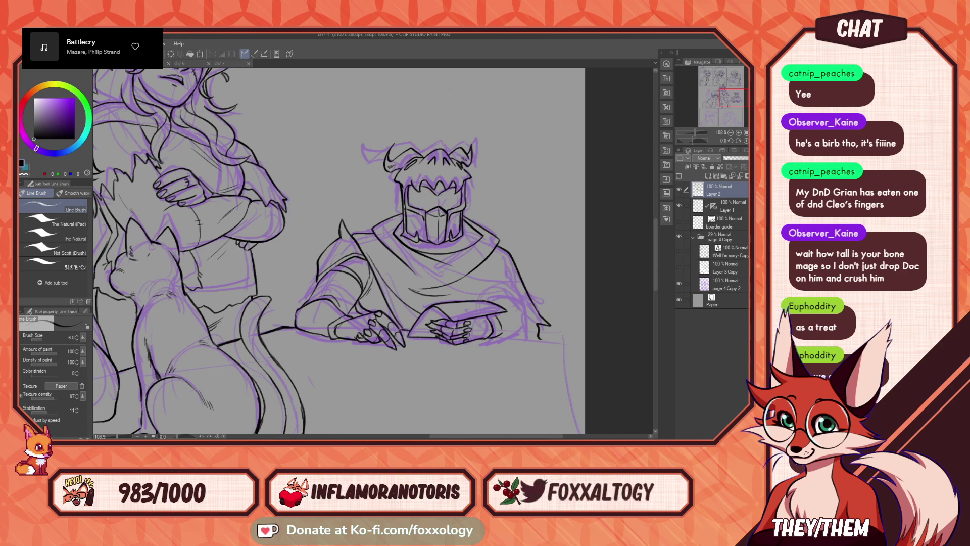
- Ink the table's far edge past the horned figure's cloak and the slanted side edge running down from its corner
left_click_drag(548, 330, 415, 330)
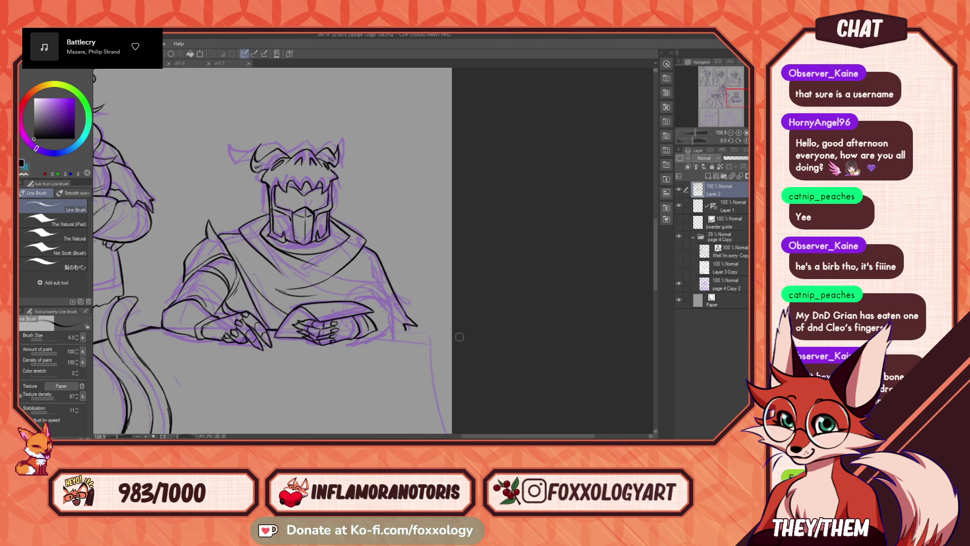
left_click_drag(435, 294, 486, 267)
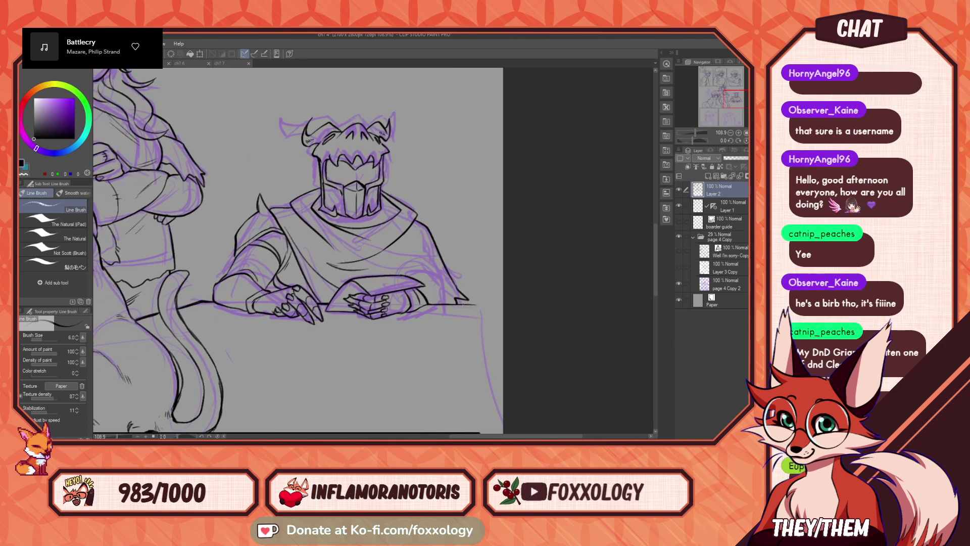
left_click_drag(507, 283, 414, 175)
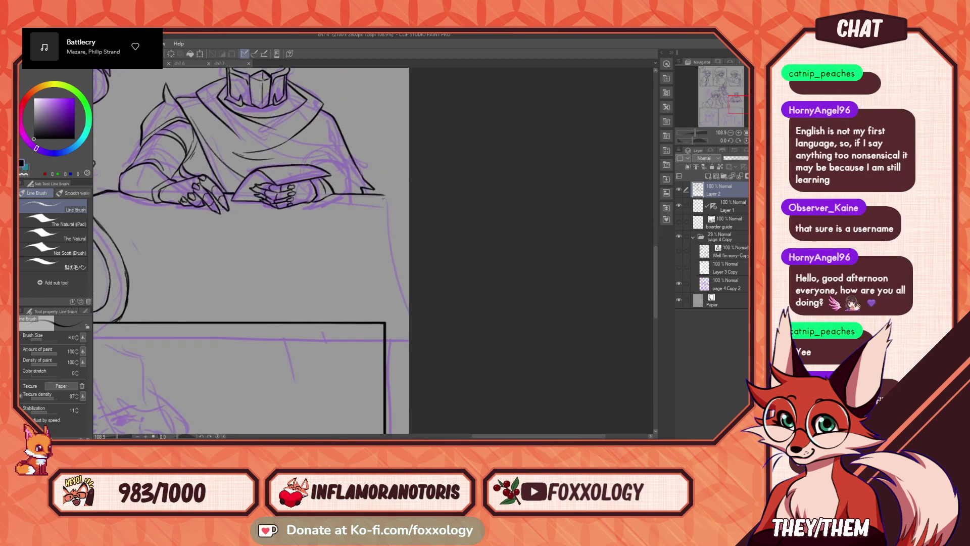
left_click_drag(393, 264, 560, 272)
left_click_drag(431, 327, 474, 348)
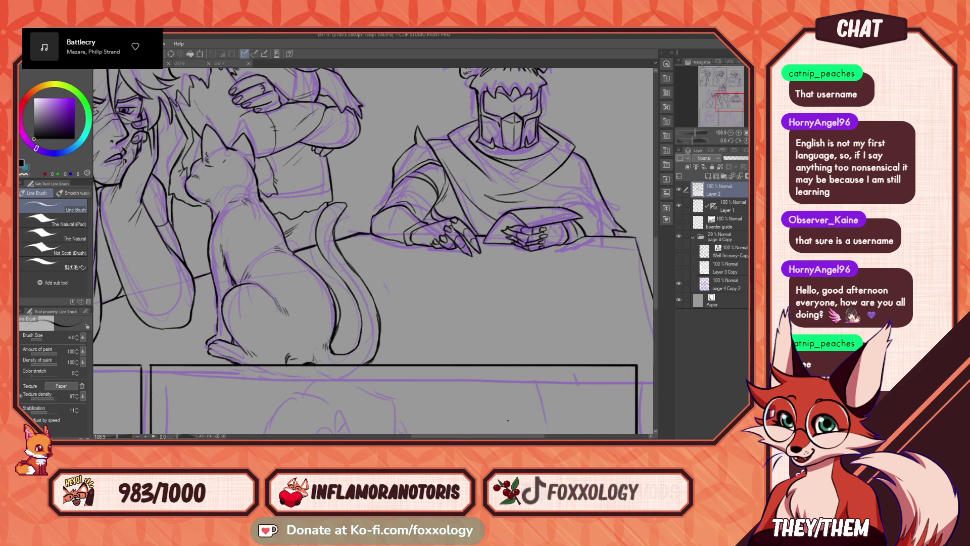
- Ink the curved lower back and hip of the figure leaning on the table with head in hands
scroll(371, 324, "down", 2)
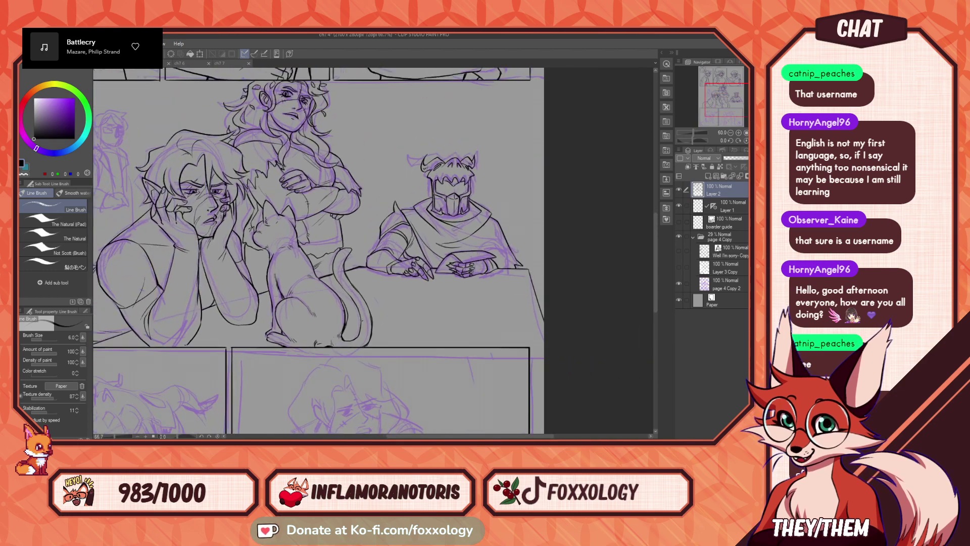
left_click_drag(335, 319, 446, 269)
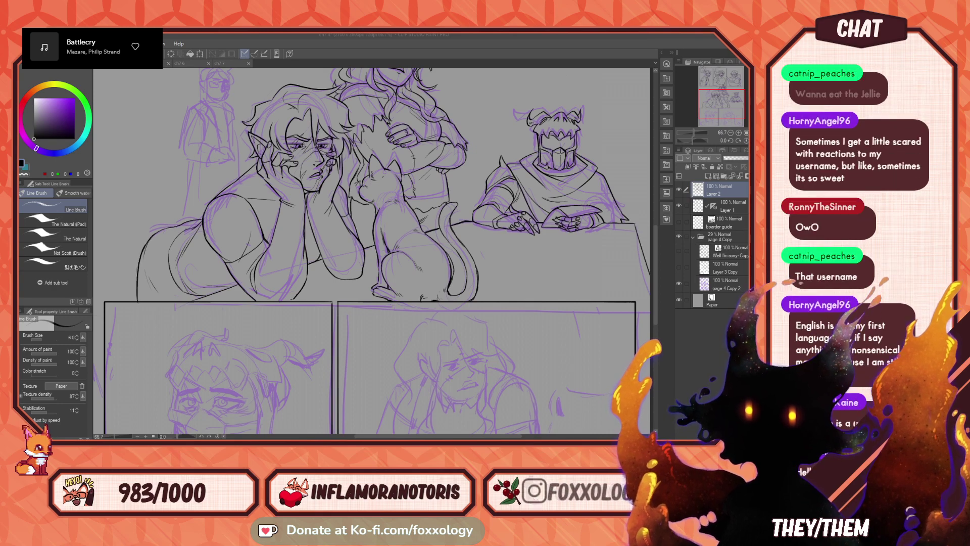
mouse_move(438, 320)
left_mouse_down()
mouse_move(481, 304)
mouse_move(429, 377)
mouse_move(481, 366)
mouse_move(442, 378)
left_mouse_up()
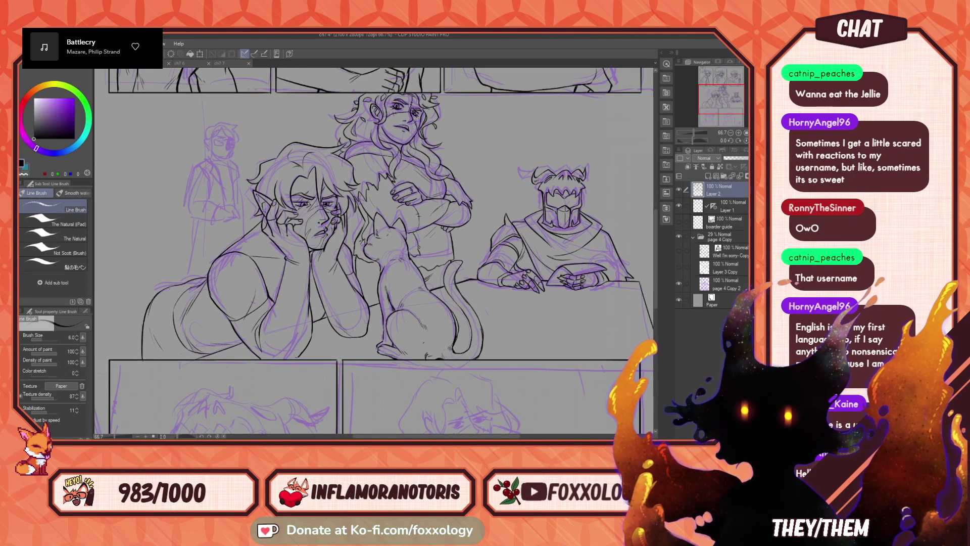
- Look over the inked group scene, checking the figures, the cat, the table edges and the neighbouring panels
left_click_drag(581, 338, 411, 349)
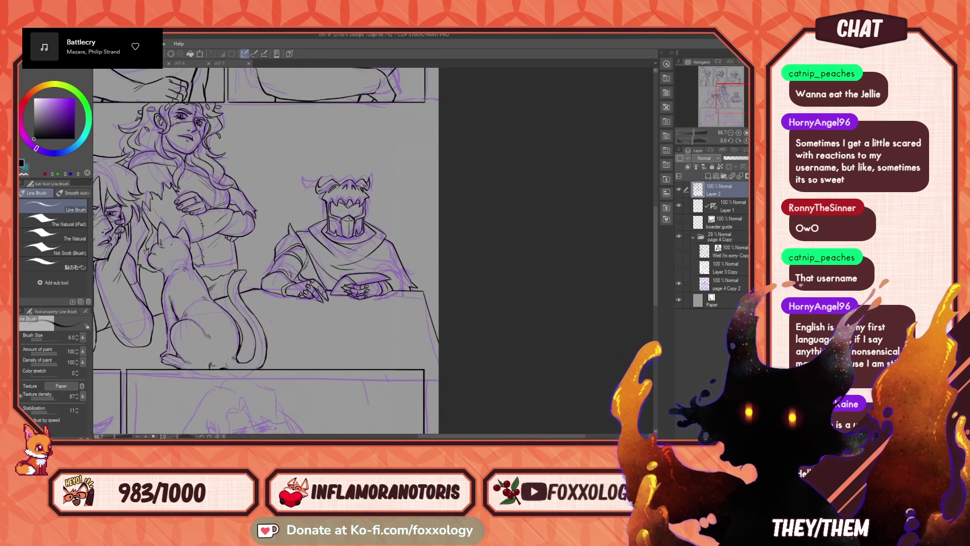
left_click_drag(347, 311, 418, 304)
left_click_drag(516, 286, 394, 308)
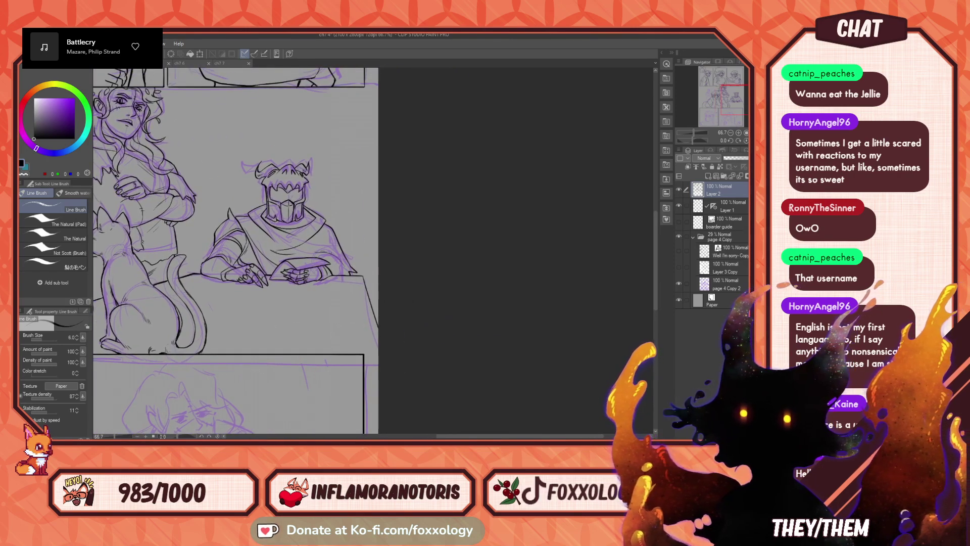
left_click_drag(315, 331, 421, 343)
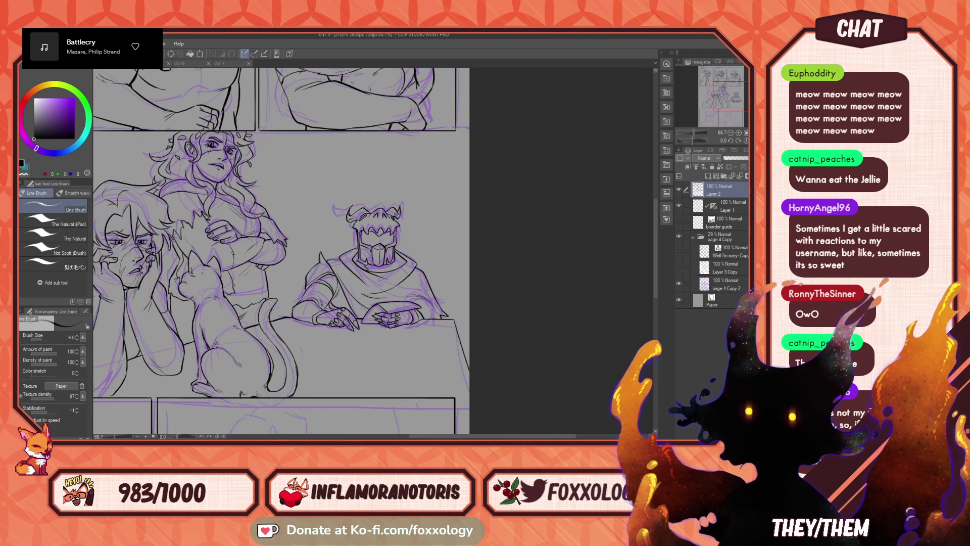
scroll(390, 286, "up", 1)
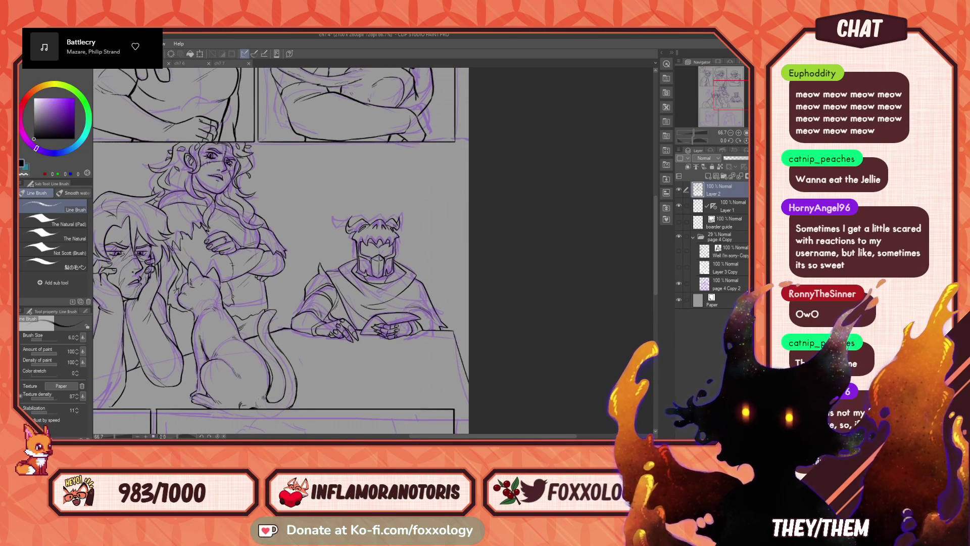
scroll(338, 336, "down", 2)
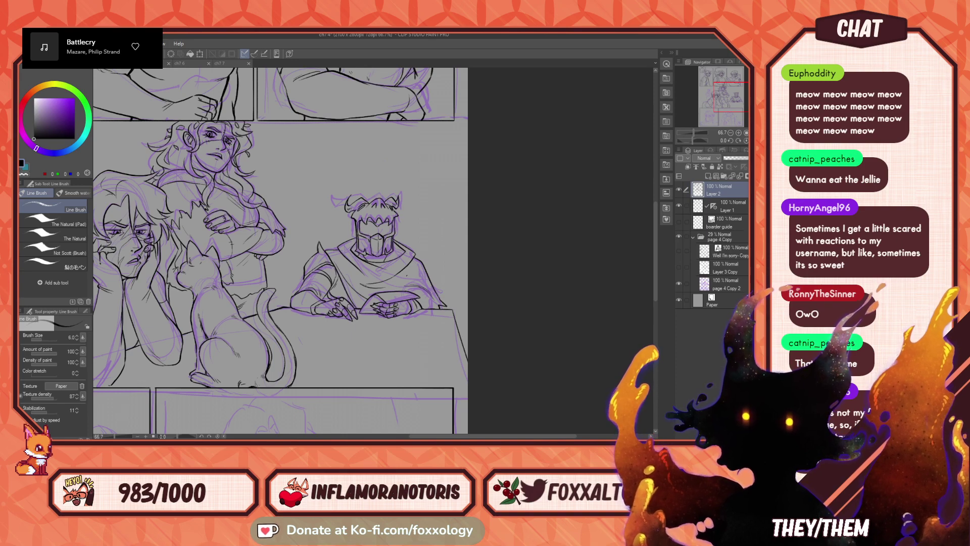
left_click_drag(348, 346, 523, 246)
mouse_move(351, 368)
left_mouse_down()
mouse_move(420, 299)
mouse_move(322, 365)
left_mouse_up()
left_click_drag(325, 316, 446, 221)
left_click_drag(408, 255, 307, 392)
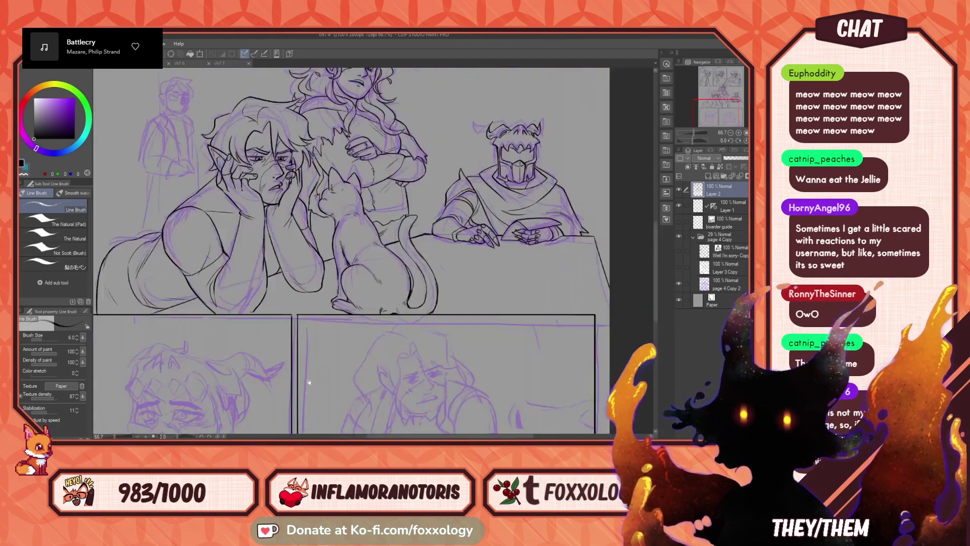
left_click_drag(418, 204, 521, 239)
left_click_drag(410, 252, 390, 277)
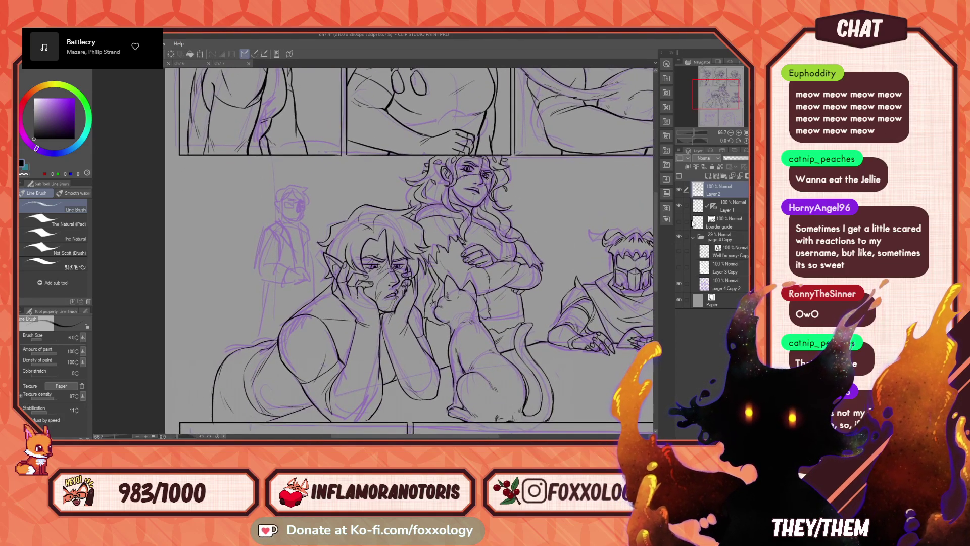
- Show the dialogue text layer to check where the lettering falls over the group scene, and hide it again
left_click(679, 250)
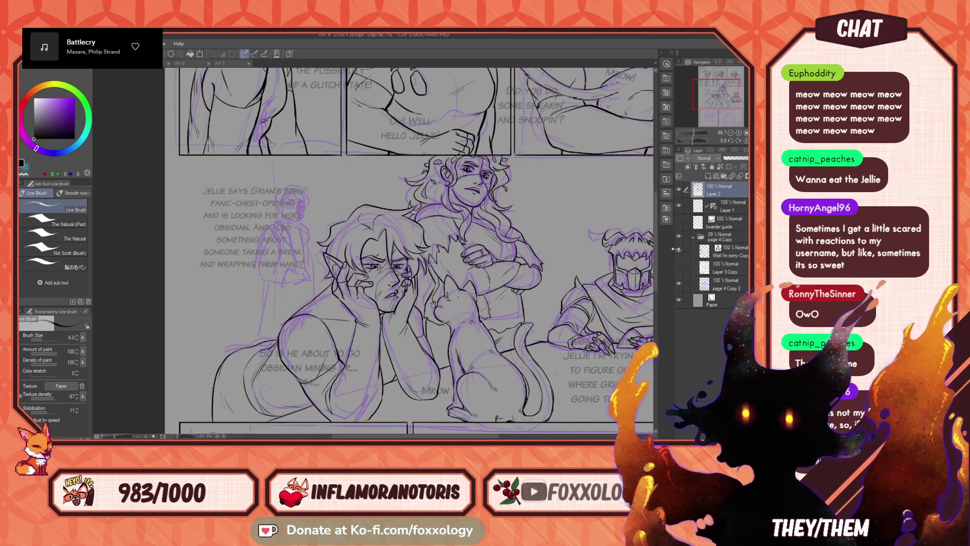
left_click(679, 251)
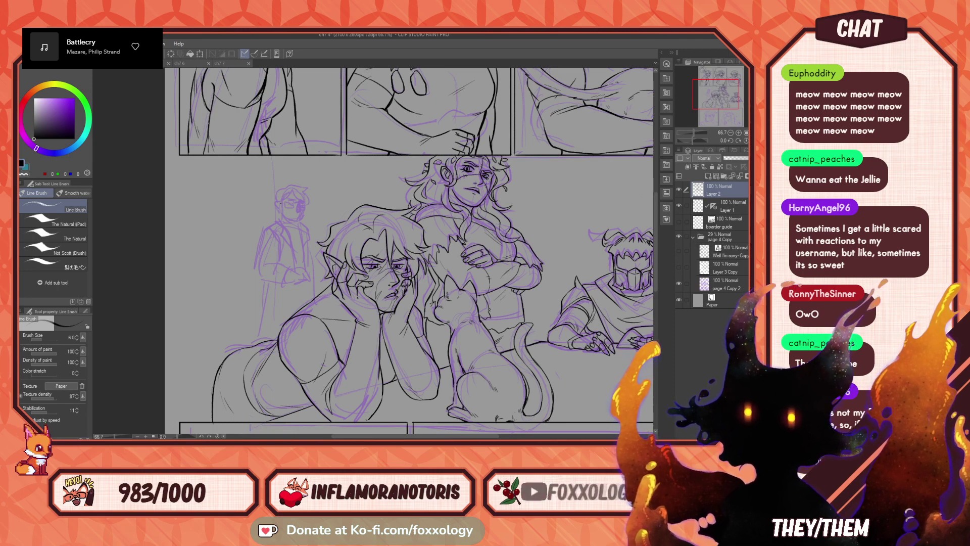
- Ink the small background figure's scowling face, tousled hair with headband, and fluffy coat collar
left_click_drag(380, 243, 342, 252)
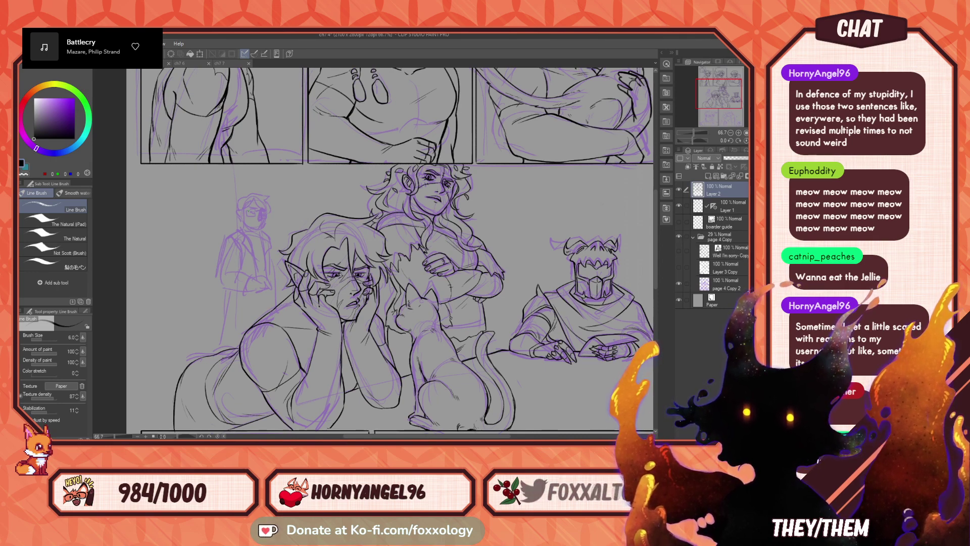
left_click_drag(239, 206, 252, 209)
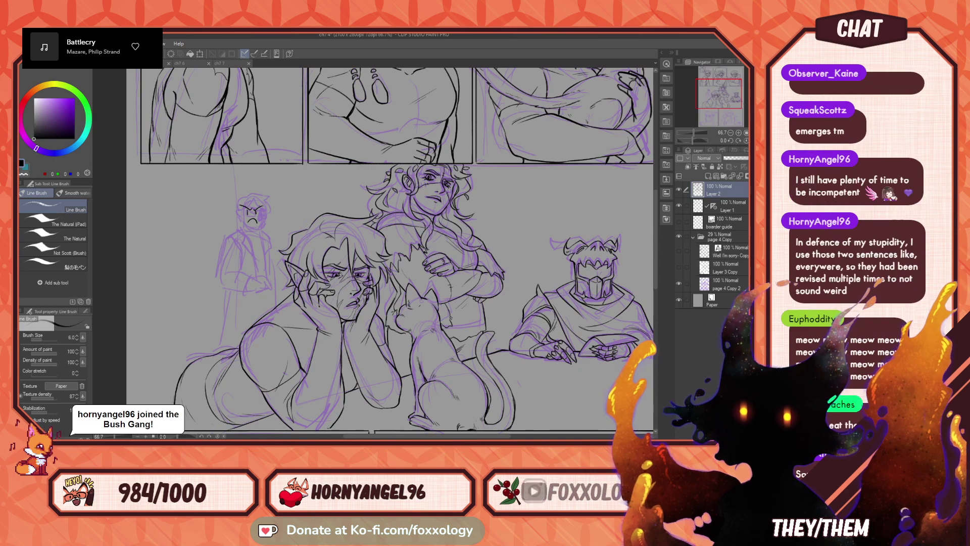
left_click_drag(238, 195, 251, 187)
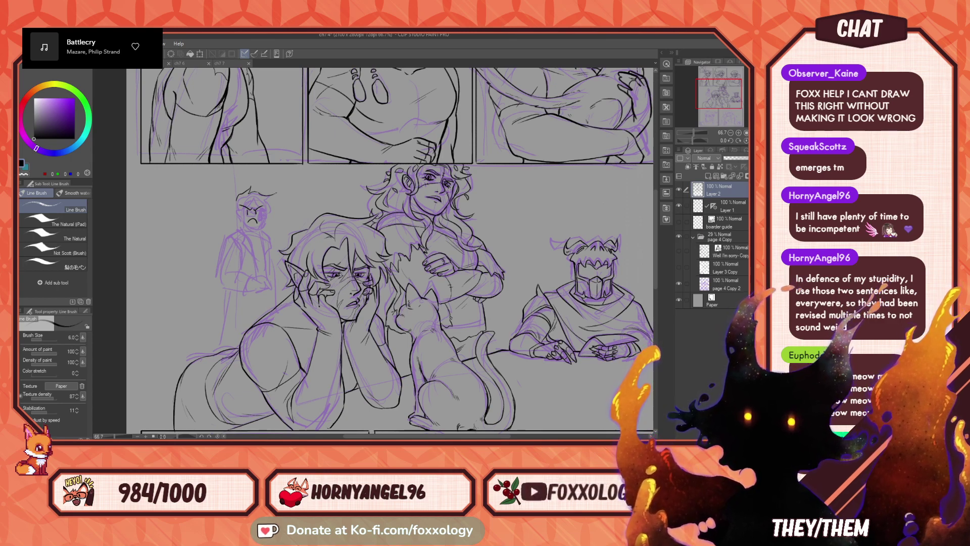
left_click_drag(268, 207, 278, 199)
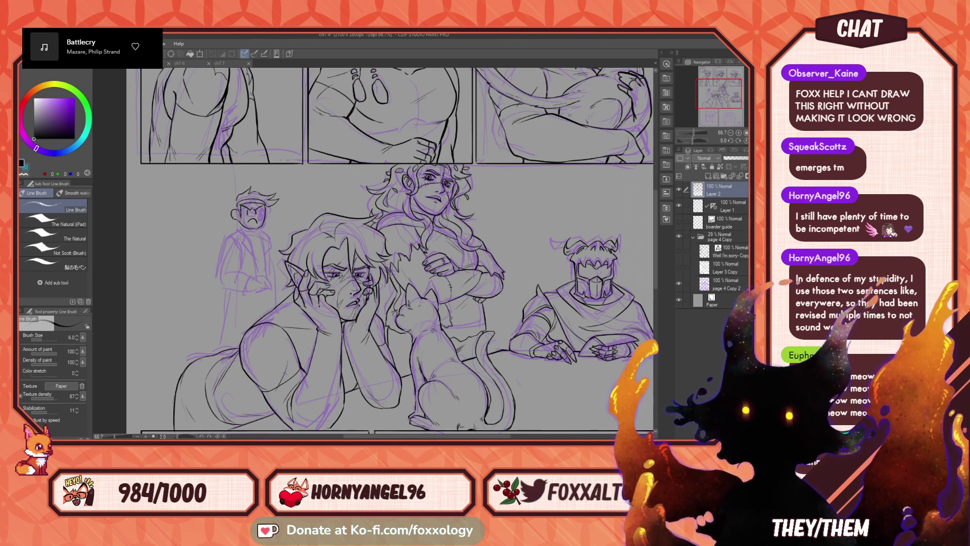
left_click_drag(224, 222, 220, 235)
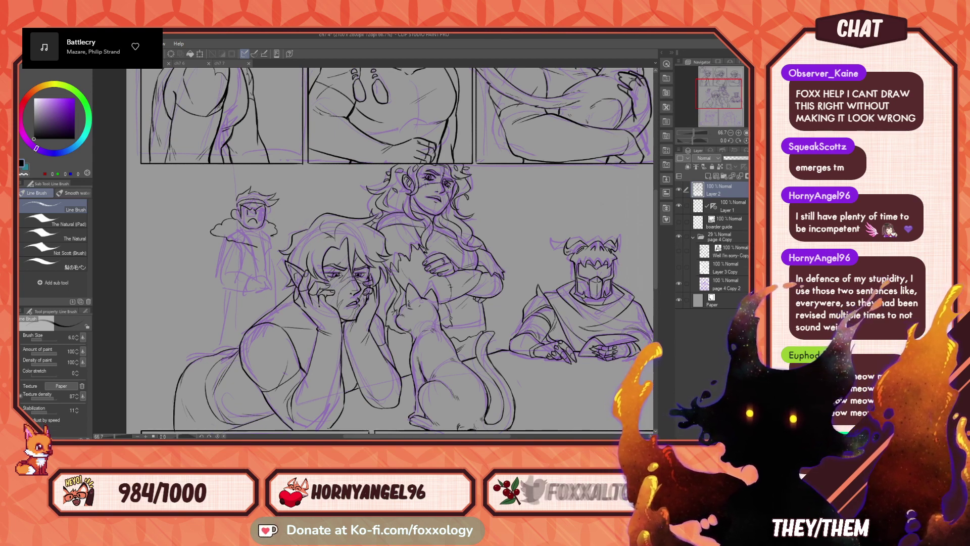
- Lasso the background figure's inked head and collar, shift them down and left of the sketch, and clear the selection
left_click_drag(405, 286, 417, 281)
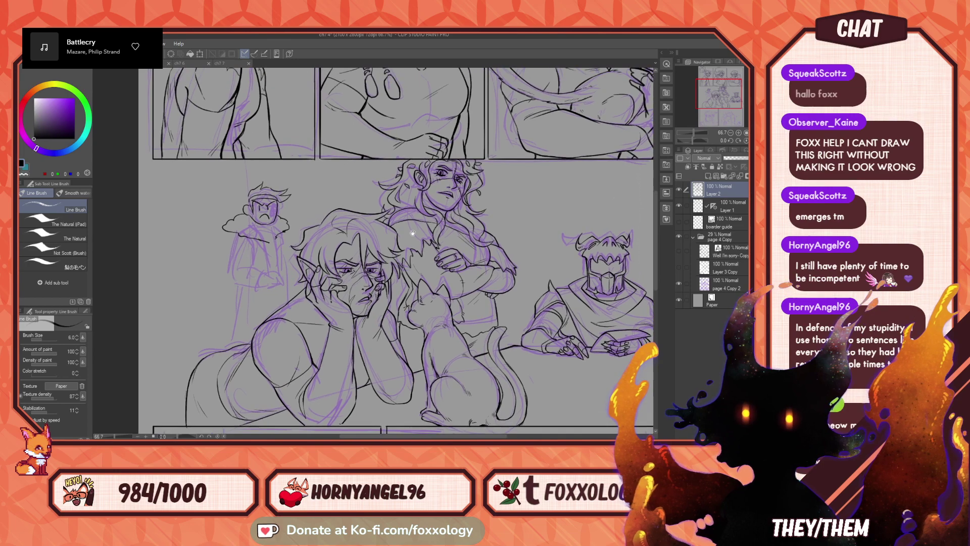
key("m")
mouse_move(307, 216)
left_mouse_down()
mouse_move(292, 203)
mouse_move(281, 219)
mouse_move(217, 225)
mouse_move(260, 165)
mouse_move(277, 177)
mouse_move(252, 226)
left_mouse_up()
key("ctrl+d")
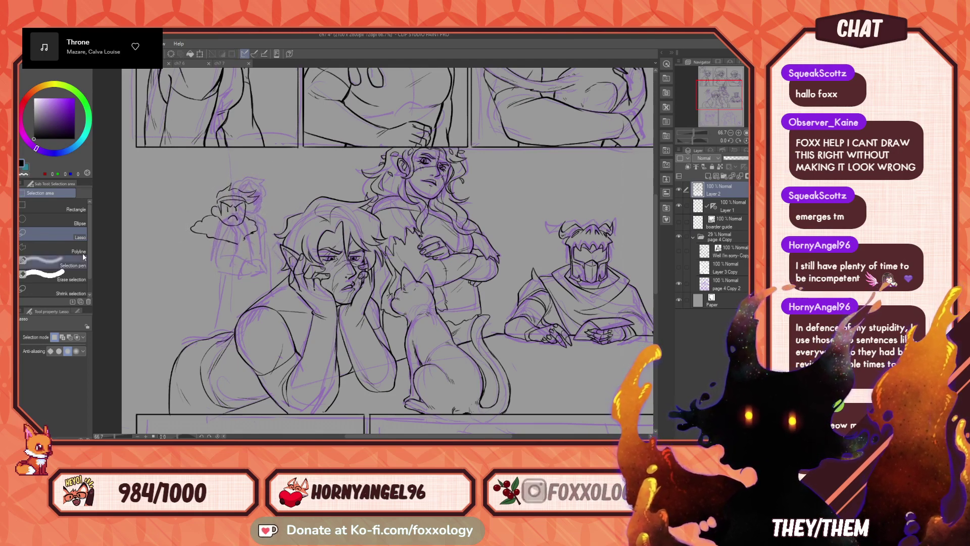
- Ink the background figure's long coat with its outstretched sleeve, fluffy cuff, front edge and ragged lower hem
key("b")
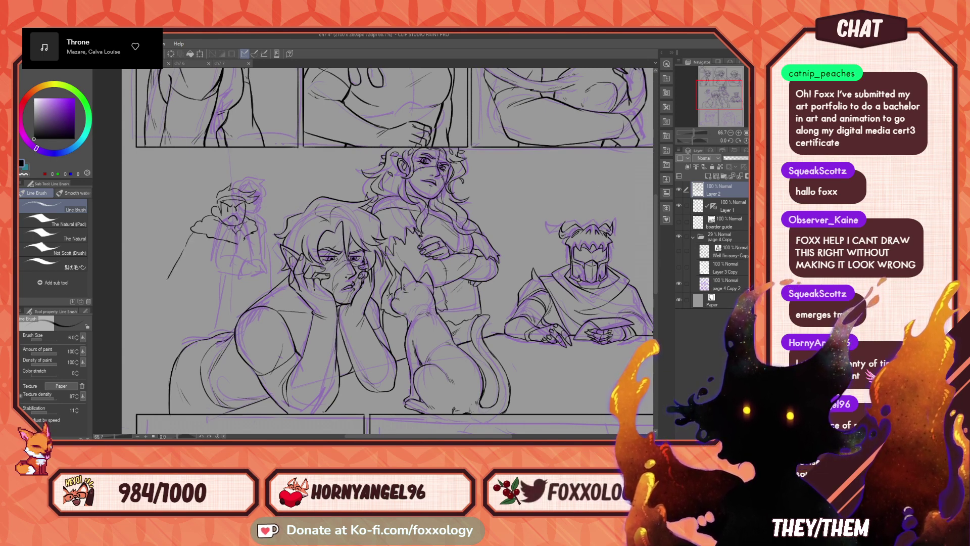
left_click_drag(163, 285, 168, 298)
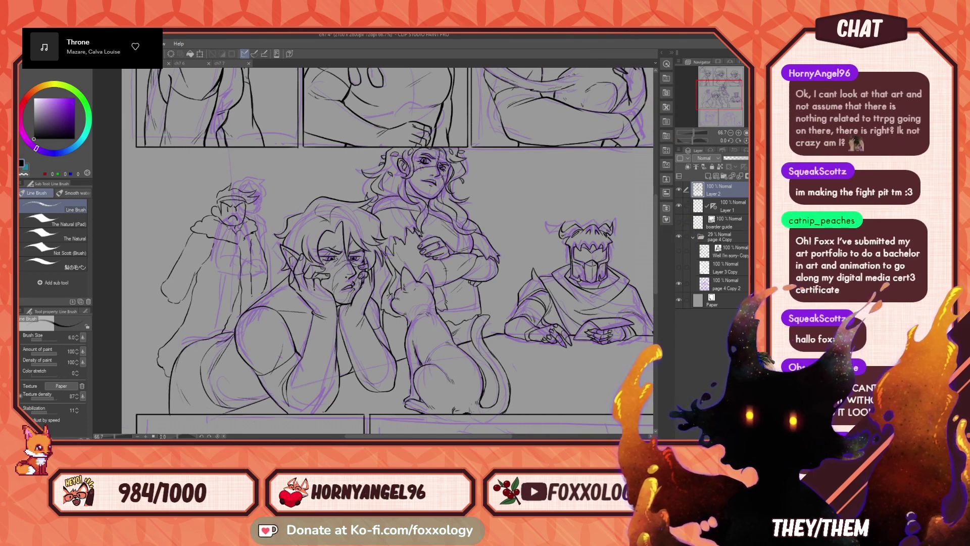
left_click_drag(322, 304, 360, 295)
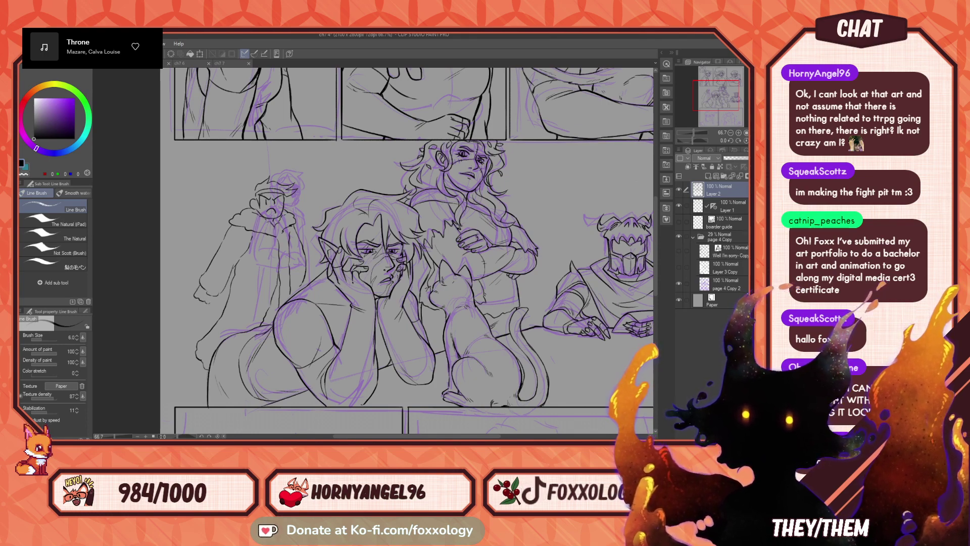
left_click_drag(405, 253, 385, 251)
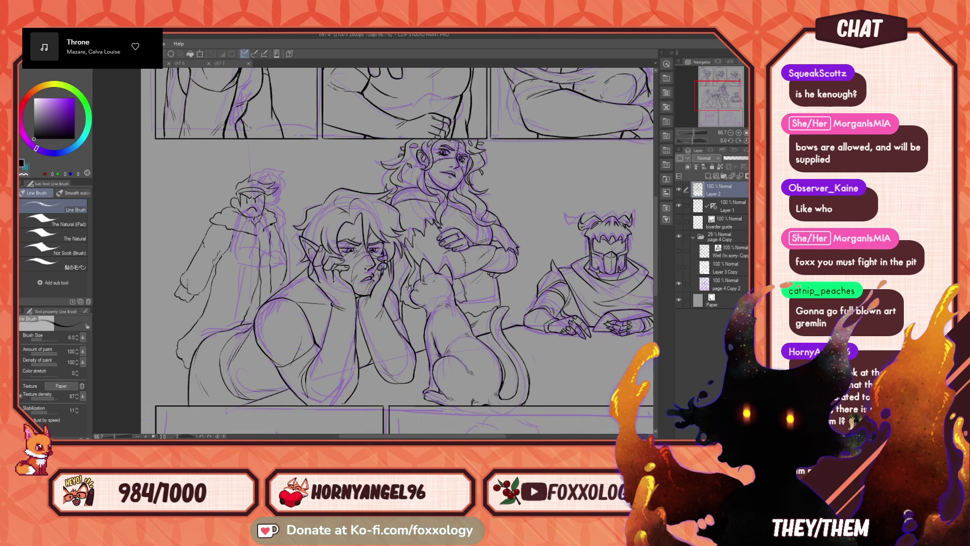
left_click_drag(493, 312, 452, 329)
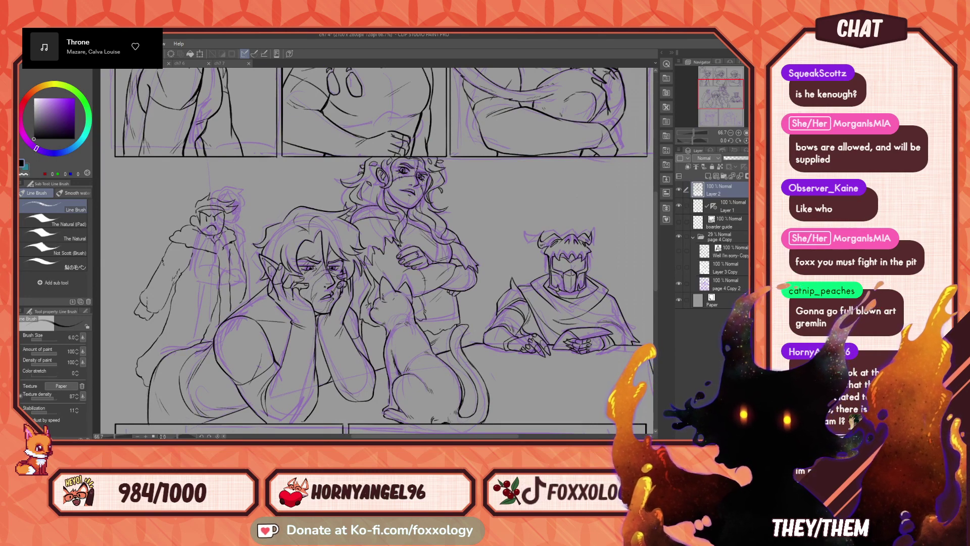
left_click_drag(264, 280, 315, 263)
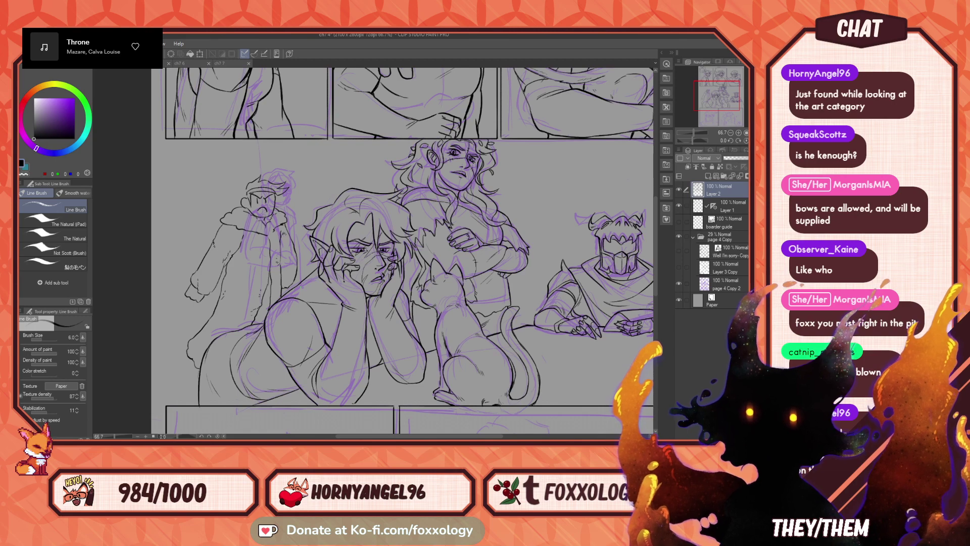
- Look over the inked figures in the wide middle panel, from the coated figure to the masked figure at the table
left_click_drag(311, 300, 317, 282)
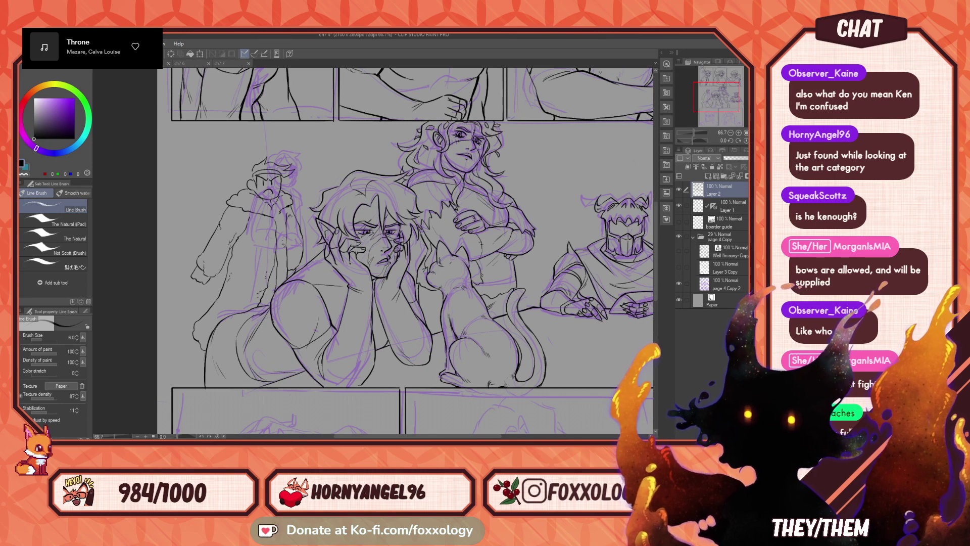
left_click_drag(498, 308, 452, 343)
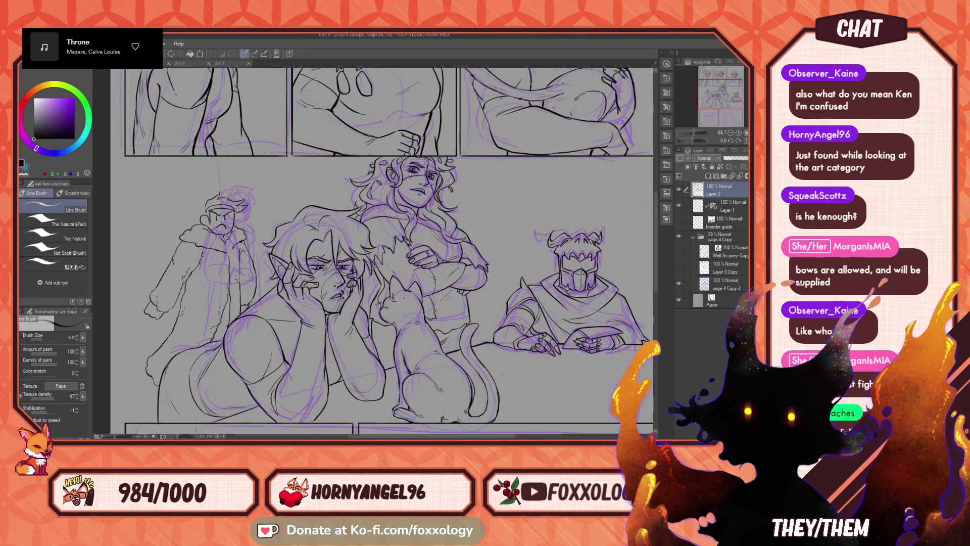
left_click_drag(298, 286, 297, 298)
left_click_drag(390, 314, 372, 269)
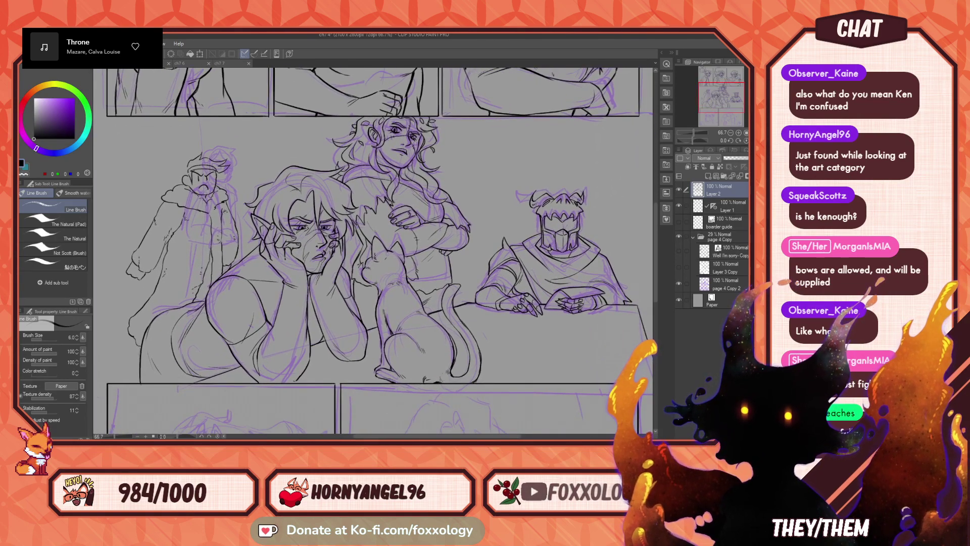
left_click_drag(336, 340, 359, 339)
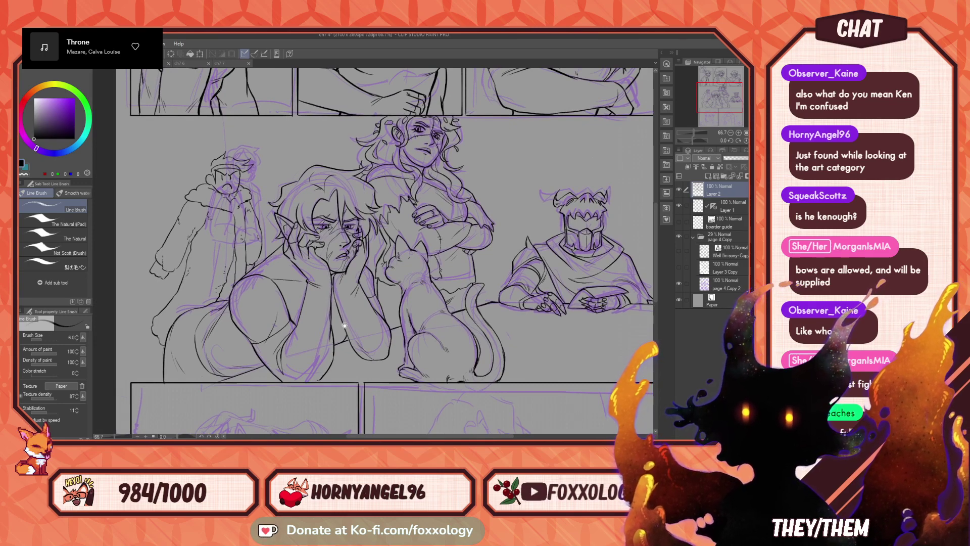
scroll(357, 267, "left", 2)
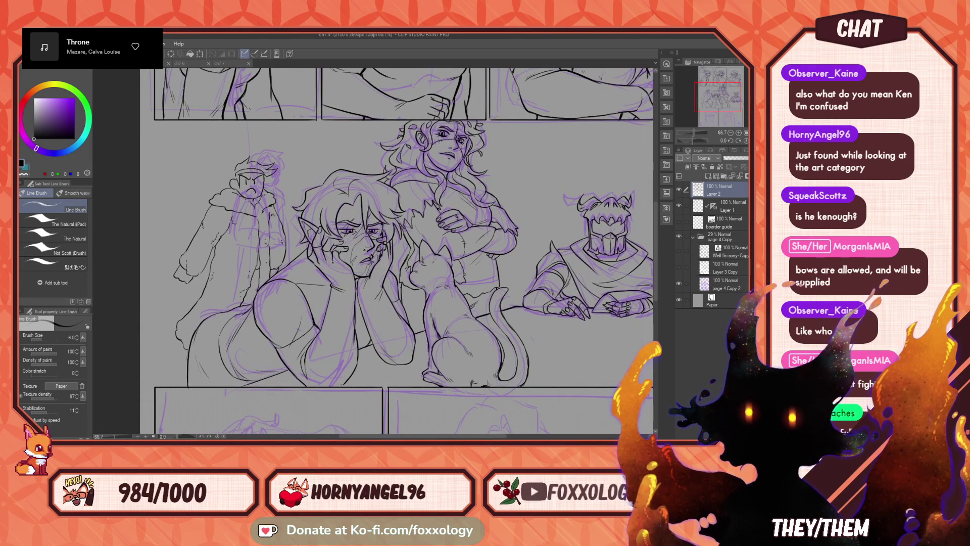
scroll(343, 298, "right", 3)
left_click_drag(342, 299, 341, 301)
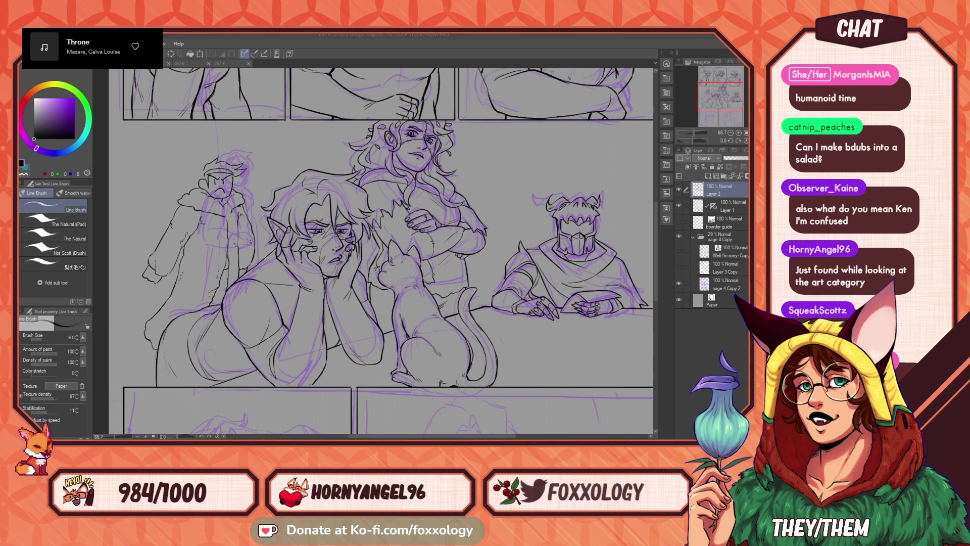
left_click(332, 247)
left_click_drag(351, 281, 328, 270)
left_click_drag(421, 291, 499, 313)
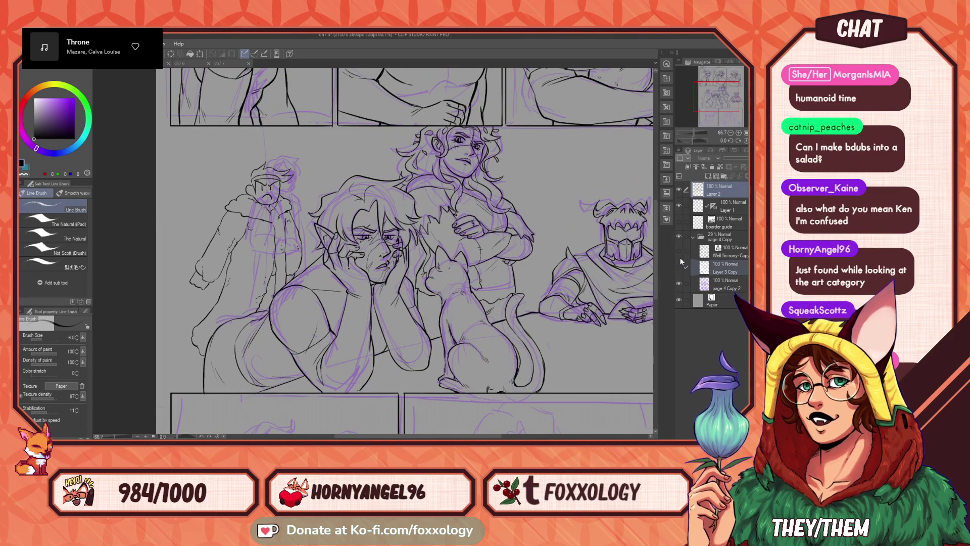
- Show the dialogue text and speech-bubble layers over the page to check their placement, and hide both again
left_click(679, 267)
left_click(678, 252)
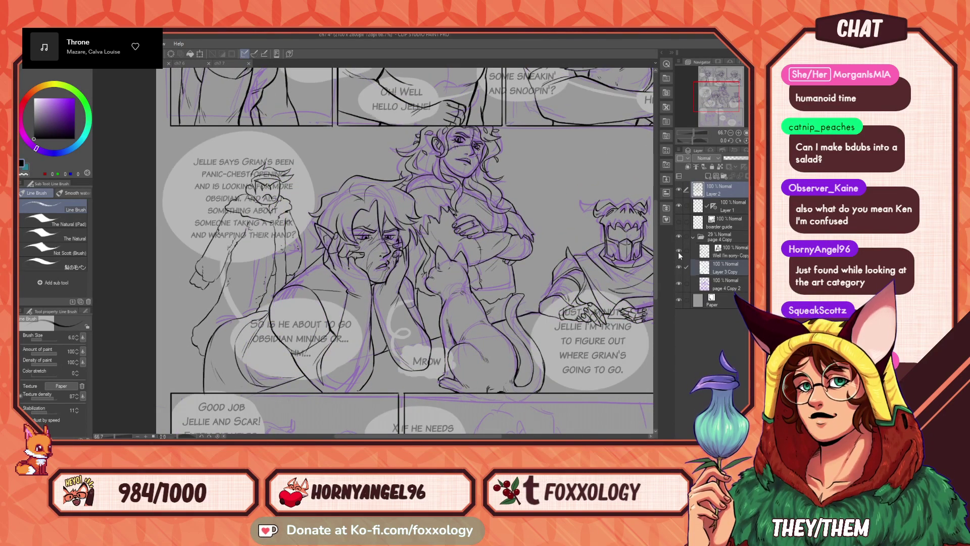
left_click_drag(679, 266, 678, 250)
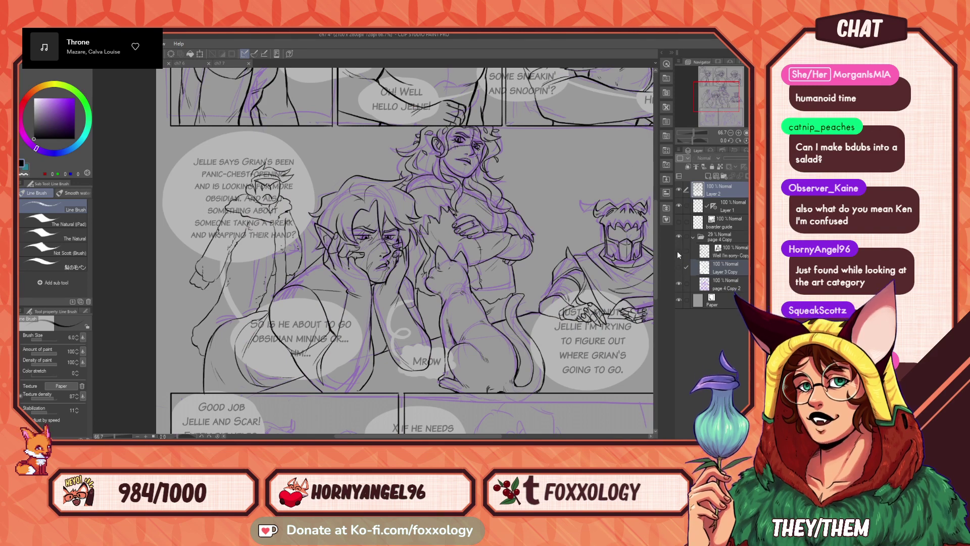
- Ink the ledge lines of the background wall above and behind the coated figure's head in the wide panel
left_click_drag(503, 304, 509, 341)
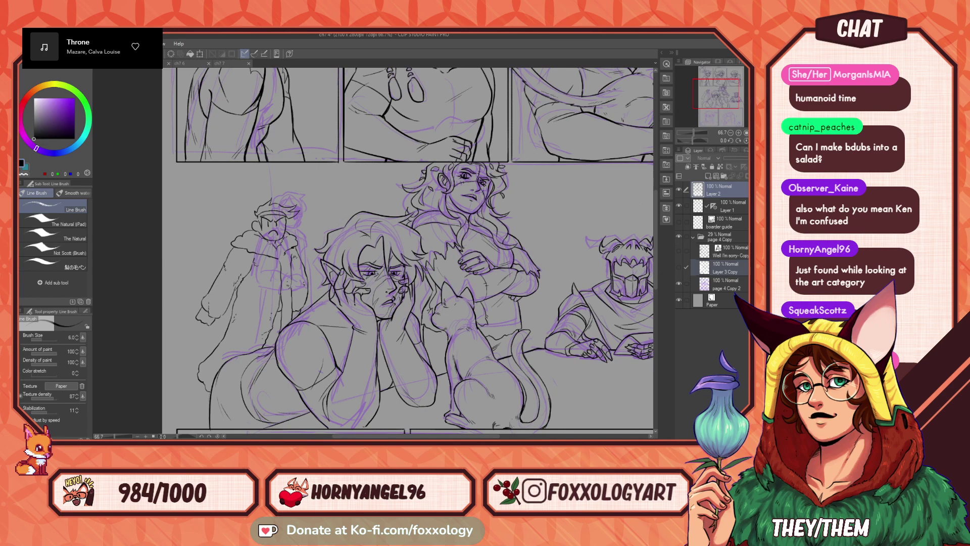
left_click_drag(504, 295, 528, 295)
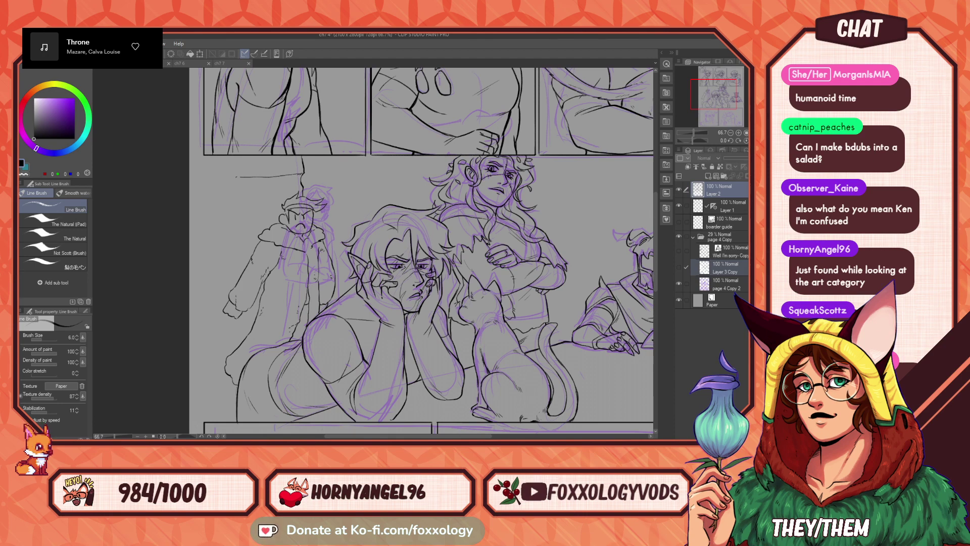
left_click_drag(393, 202, 499, 227)
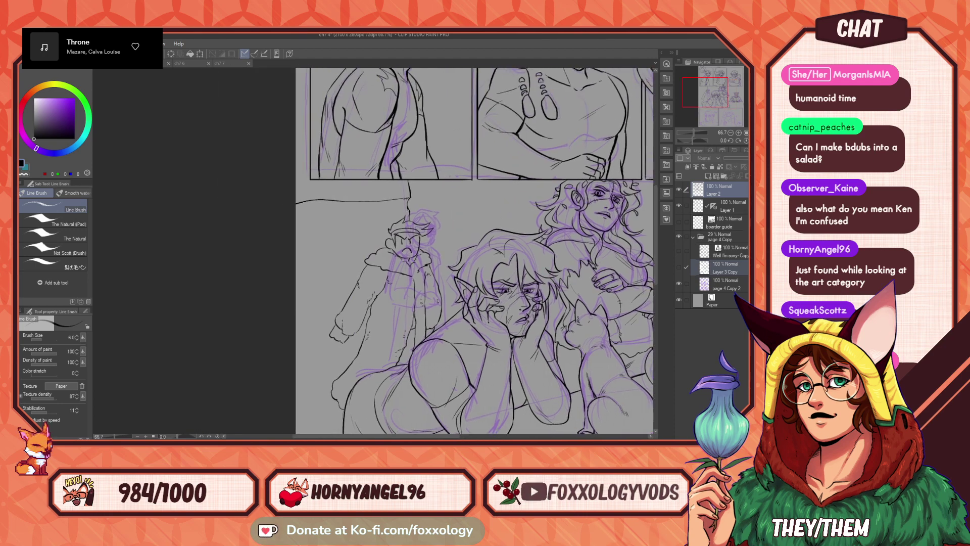
left_click_drag(409, 212, 381, 213)
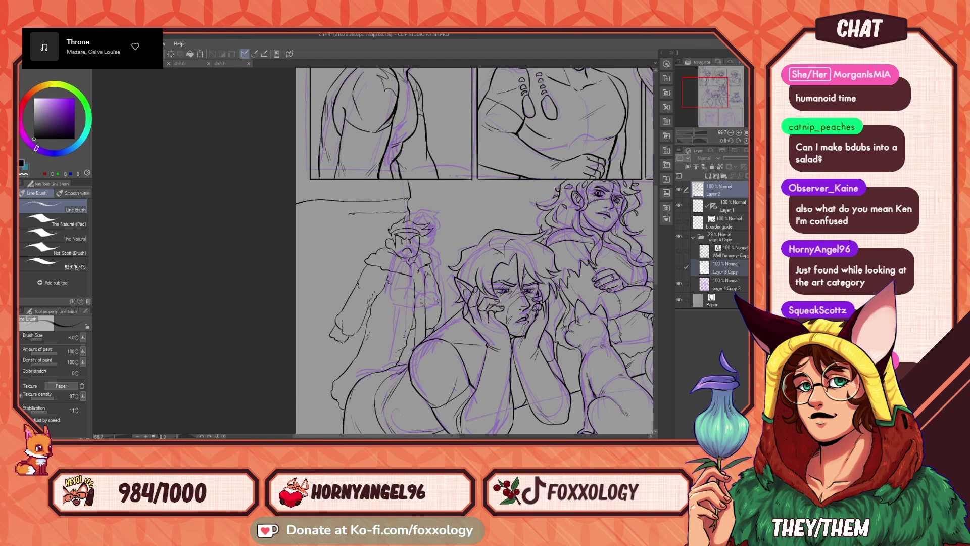
- Enlarge the Line Brush and ink rough black texture patches along the page edge beside the coated figure
left_click_drag(473, 248, 426, 297)
left_click_drag(355, 348, 448, 275)
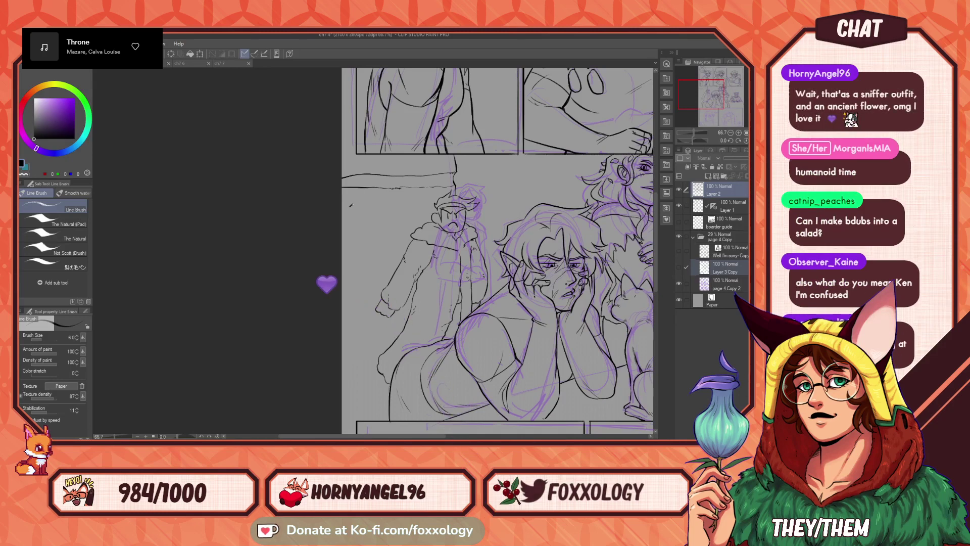
key("bracketright")
key("bracketright")
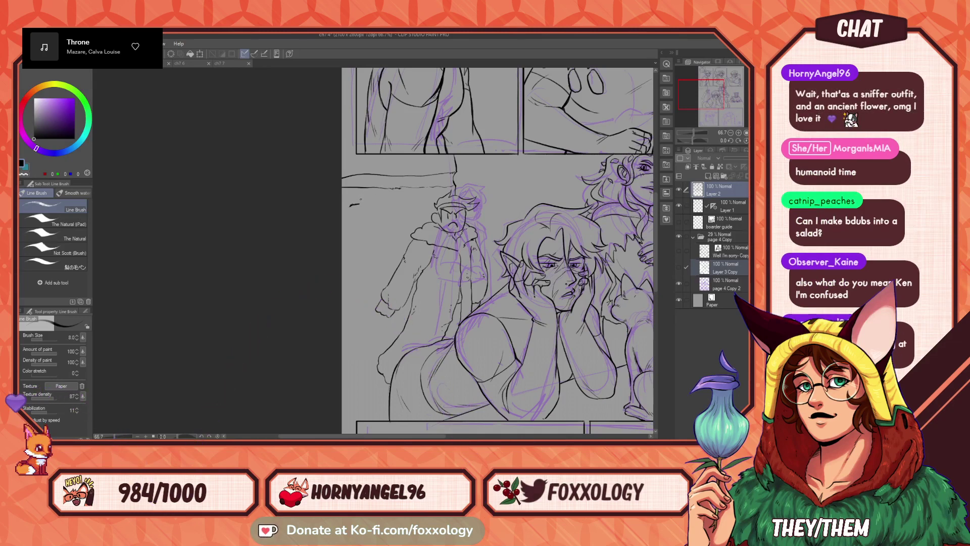
left_click_drag(410, 217, 383, 229)
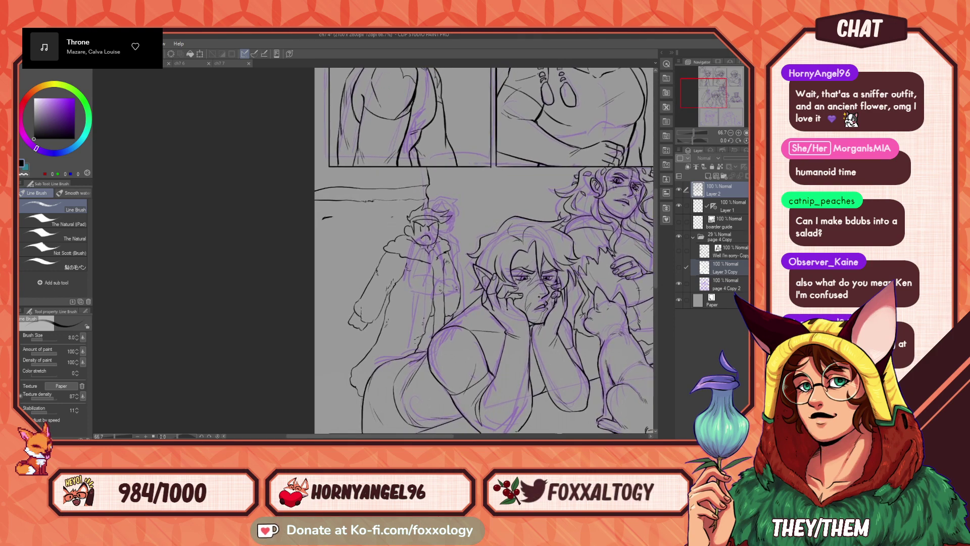
left_click_drag(323, 218, 334, 217)
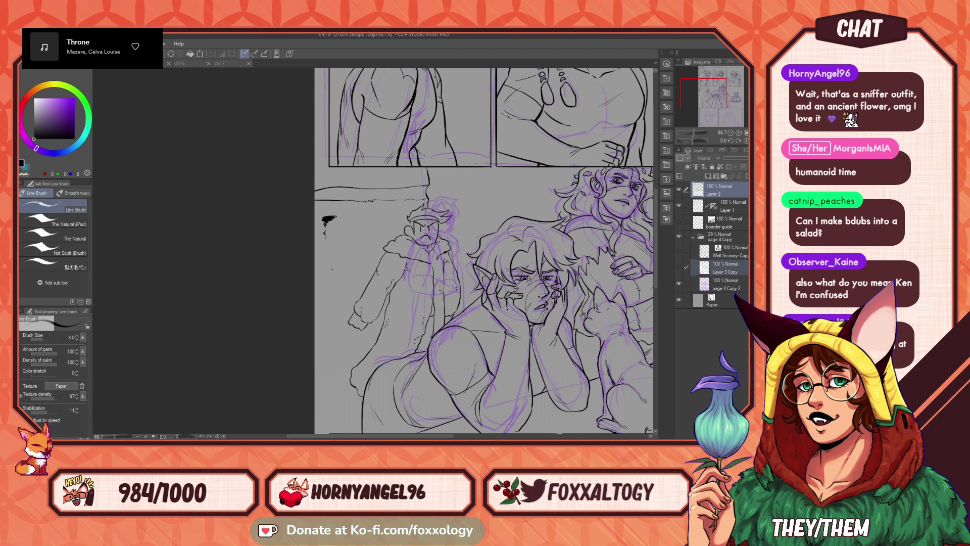
left_click_drag(323, 312, 334, 321)
- Add a small rough black texture mark at the page-edge corner of the ledge above the coated figure
left_click_drag(477, 287, 412, 327)
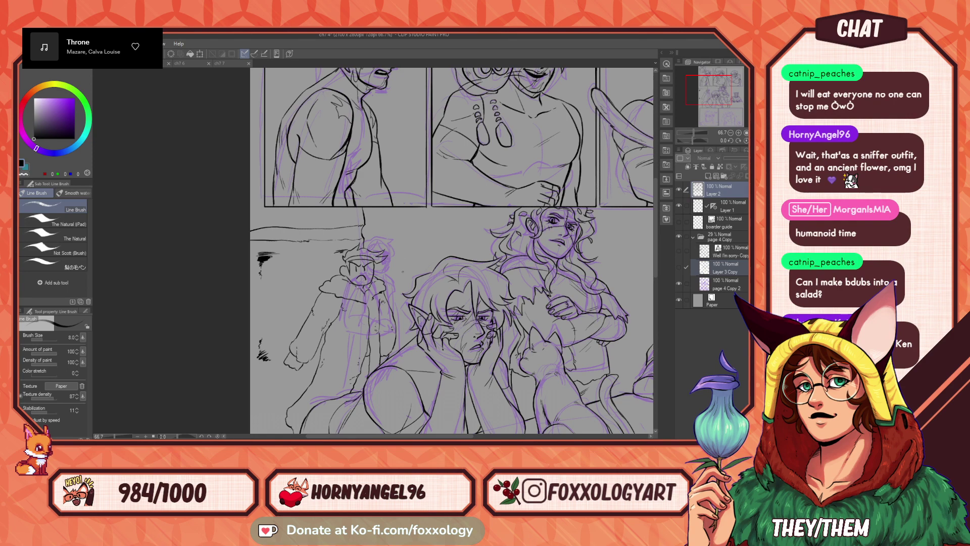
left_click_drag(521, 310, 464, 347)
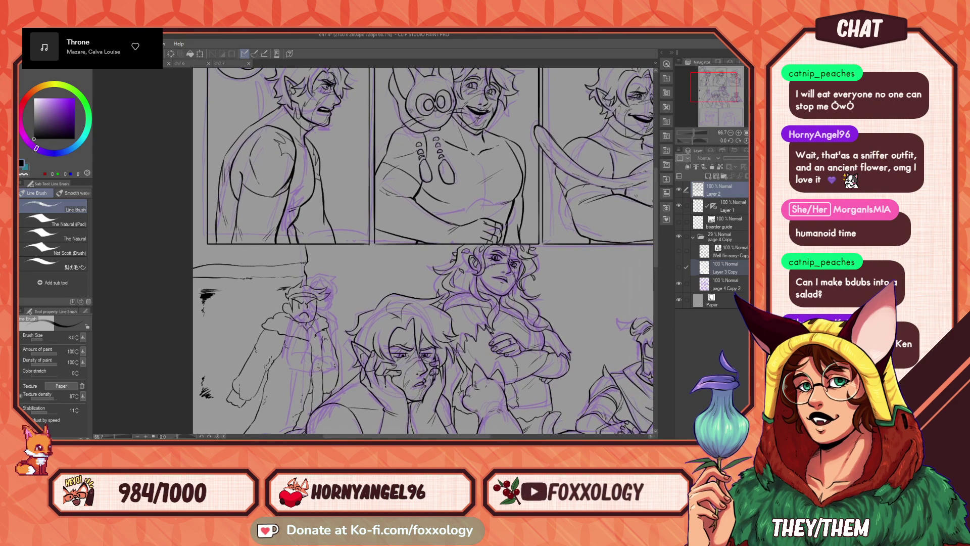
left_click_drag(377, 384, 367, 338)
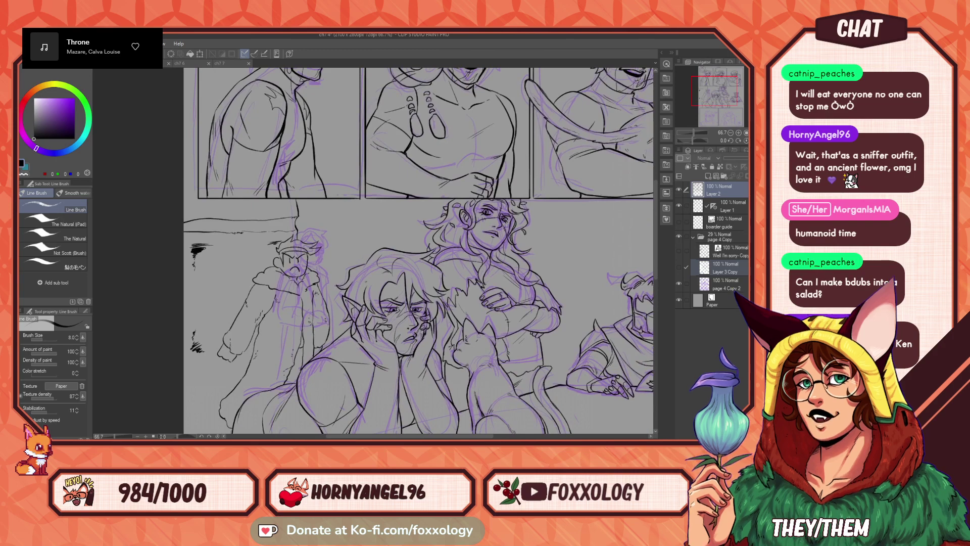
left_click_drag(476, 343, 588, 347)
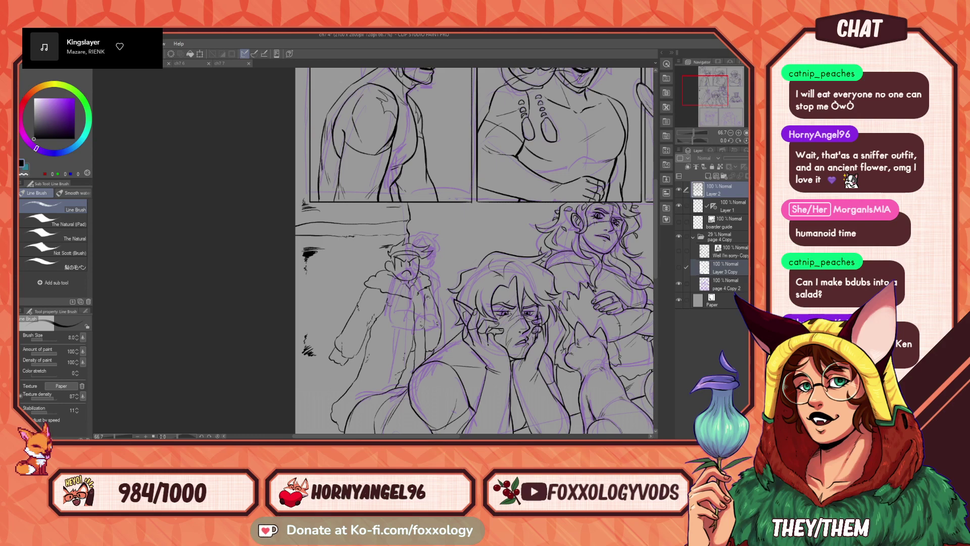
- Ink a sheet of paper in the masked figure's hand and begin a sheet lying on the table near the cat's tail
left_click_drag(572, 268, 461, 198)
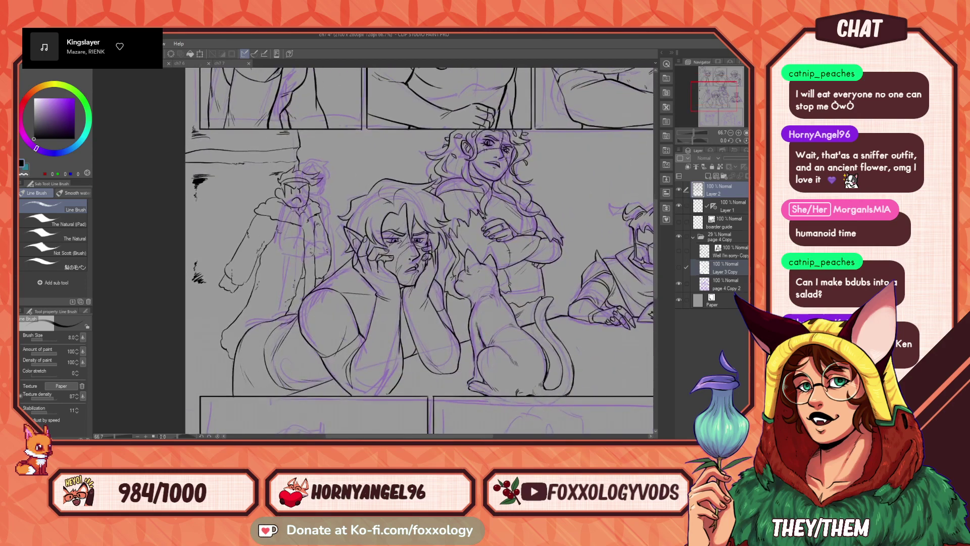
left_click_drag(422, 271, 513, 250)
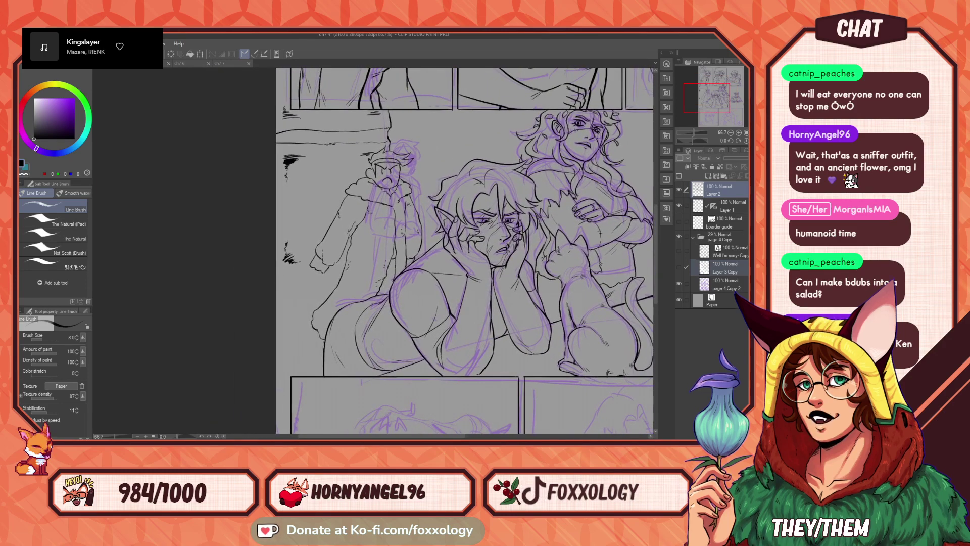
left_click_drag(414, 273, 261, 342)
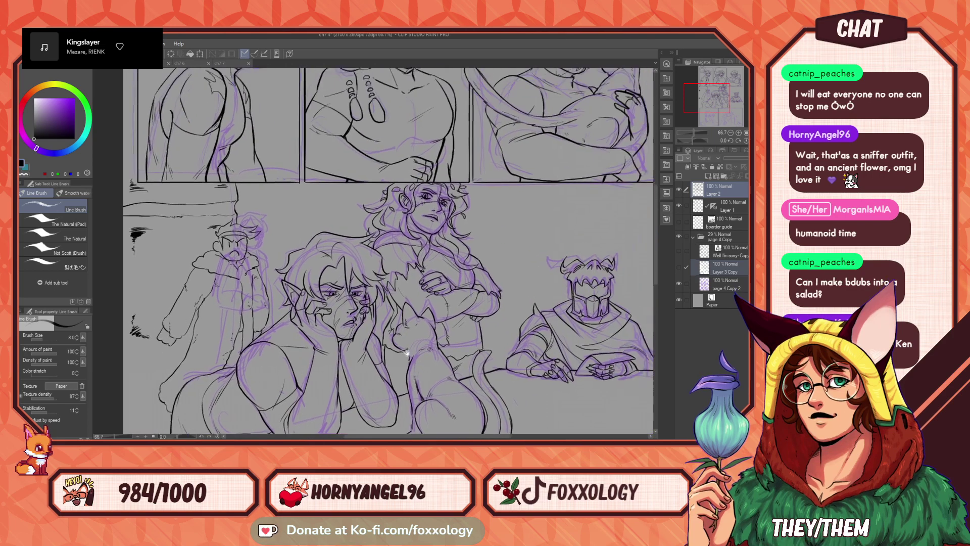
left_click_drag(538, 339, 496, 250)
left_click_drag(480, 366, 361, 388)
mouse_move(352, 301)
left_mouse_down()
mouse_move(335, 308)
mouse_move(356, 313)
left_mouse_up()
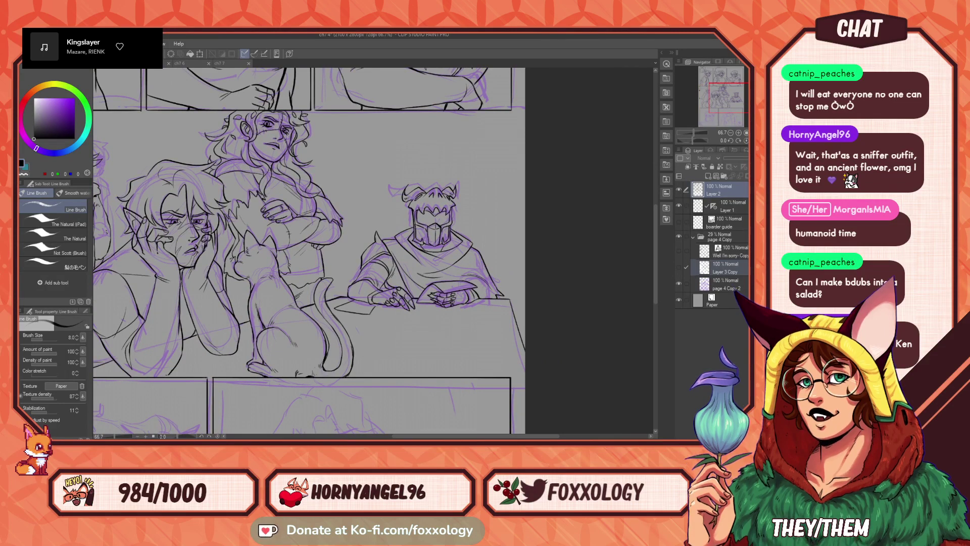
- Outline a loose sheet on the table below the masked figure's claws, undoing the unwanted strokes
mouse_move(346, 323)
left_mouse_down()
mouse_move(397, 333)
mouse_move(374, 310)
mouse_move(391, 311)
mouse_move(376, 331)
left_mouse_up()
key("ctrl+z")
key("ctrl+z")
key("ctrl+z")
key("ctrl+z")
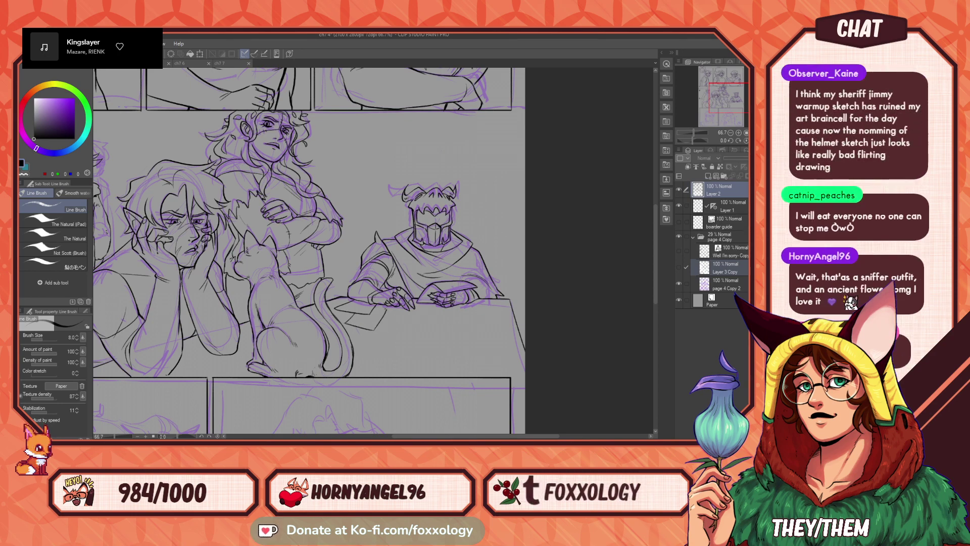
- Undo the misplaced stroke on the tabletop and outline a four-sided sheet of paper in front of the masked figure
left_click_drag(472, 316, 396, 322)
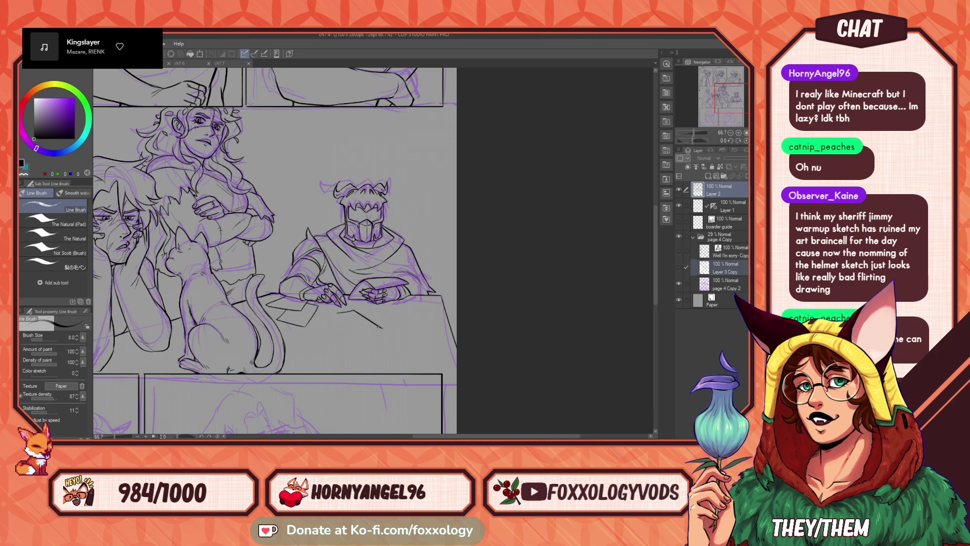
left_click_drag(363, 310, 343, 317)
key("ctrl+z")
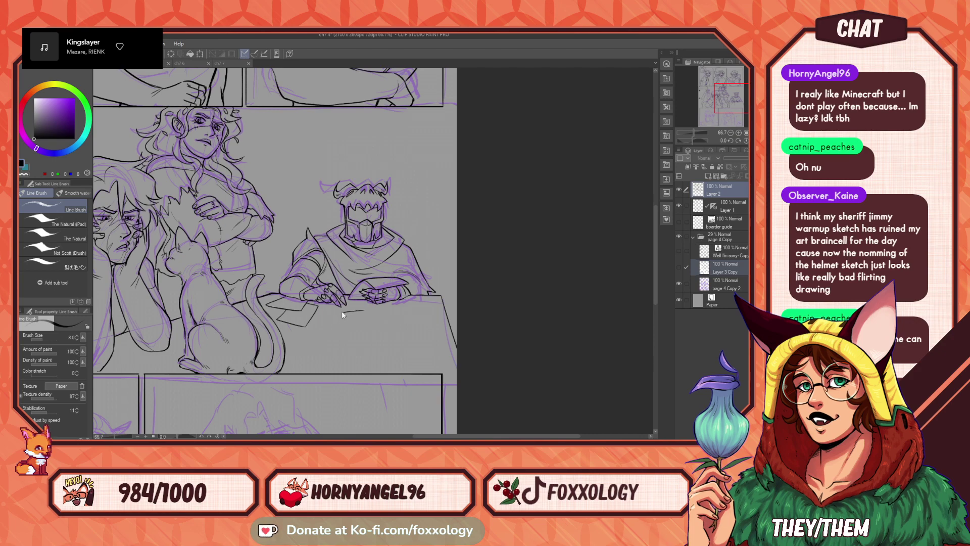
mouse_move(343, 312)
left_mouse_down()
mouse_move(343, 338)
mouse_move(379, 331)
left_mouse_up()
- Outline a tilted sheet adjoining the front sheet on the table, undoing its first stroke and redrawing it
left_click_drag(470, 284, 433, 283)
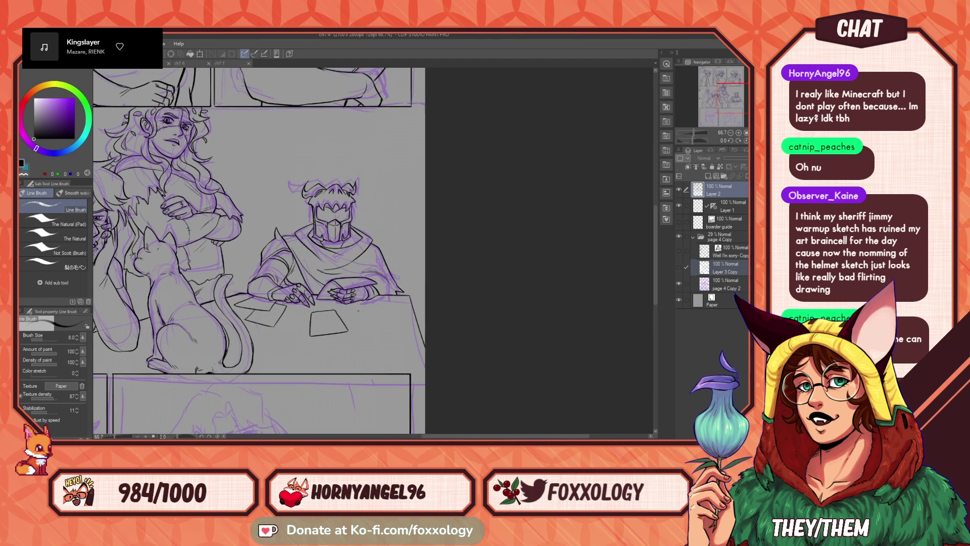
left_click_drag(344, 318, 357, 316)
key("ctrl+z")
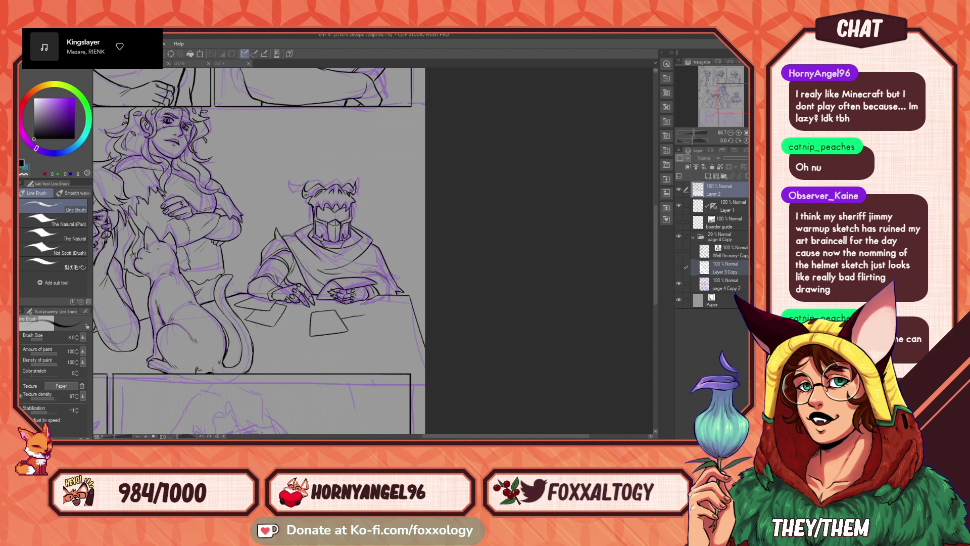
mouse_move(356, 316)
left_mouse_down()
mouse_move(386, 328)
mouse_move(342, 339)
mouse_move(387, 331)
left_mouse_up()
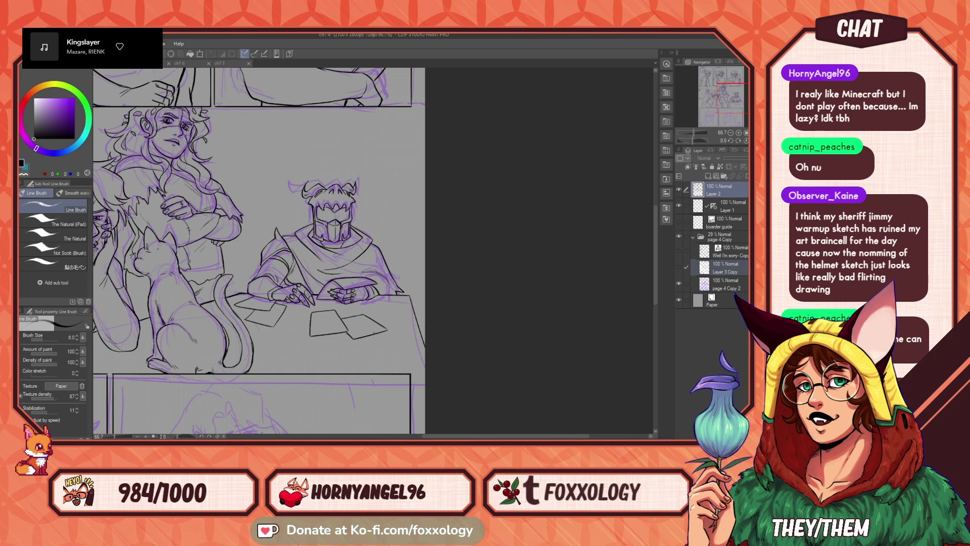
- Ink further overlapping sheets on both sides of the front ones, spreading the papers across the tabletop
left_click_drag(428, 307, 403, 313)
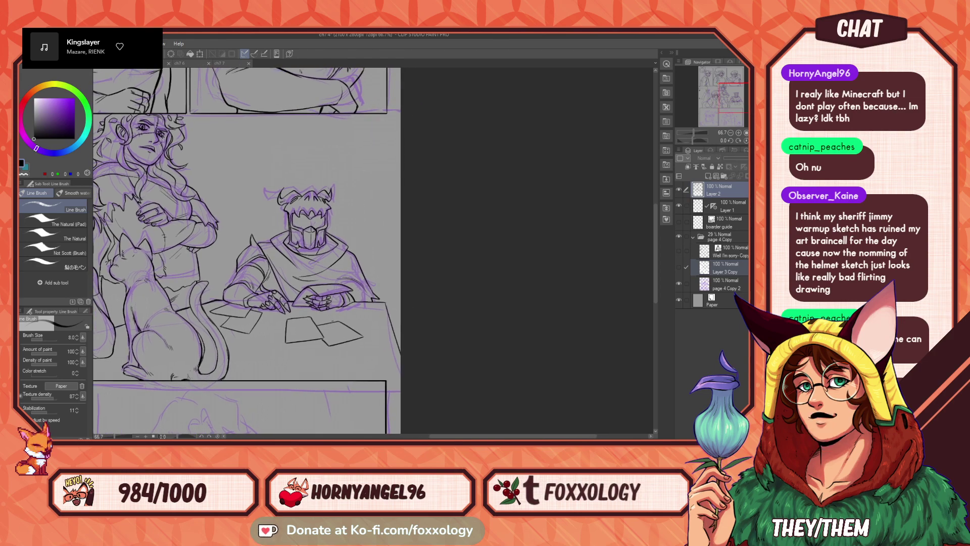
mouse_move(348, 319)
left_mouse_down()
mouse_move(376, 333)
mouse_move(385, 317)
left_mouse_up()
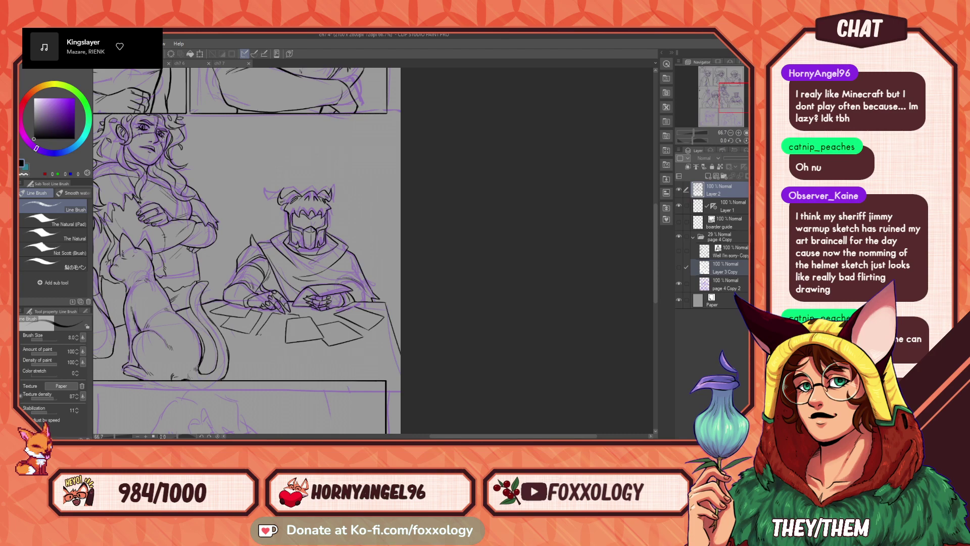
mouse_move(331, 387)
left_mouse_down()
mouse_move(505, 333)
mouse_move(437, 382)
left_mouse_up()
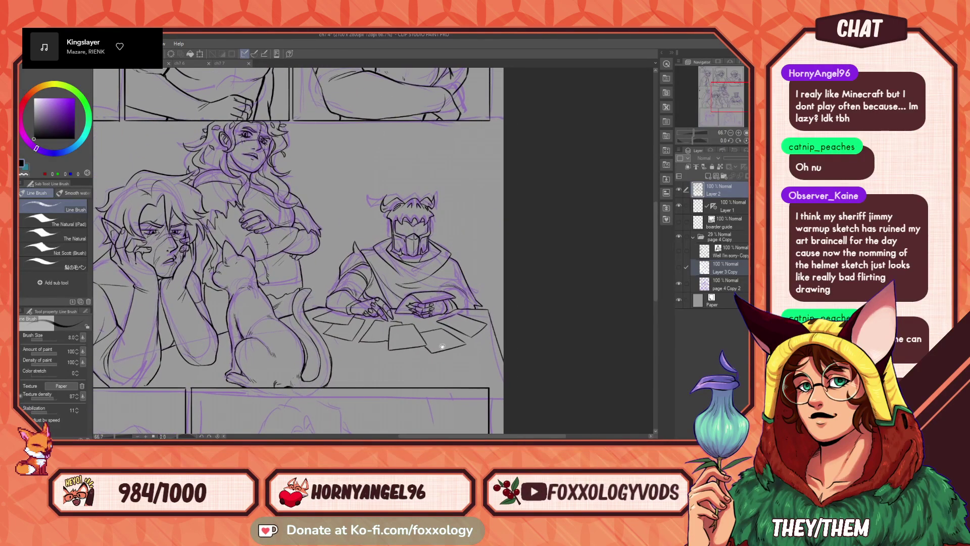
mouse_move(466, 340)
left_mouse_down()
mouse_move(522, 343)
mouse_move(412, 371)
mouse_move(413, 331)
mouse_move(552, 333)
mouse_move(415, 329)
left_mouse_up()
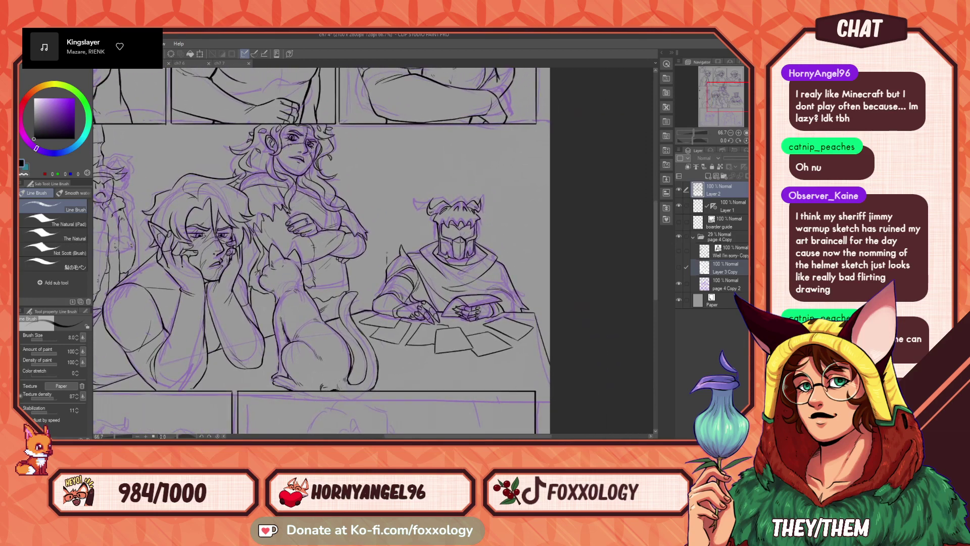
- Add a new layer above Layer 1 and ink a vertical frame edge on the wall beside the masked figure, undoing unwanted attempts
left_click(725, 210)
left_click(709, 175)
mouse_move(402, 148)
left_mouse_down()
mouse_move(390, 248)
mouse_move(389, 152)
mouse_move(392, 256)
left_mouse_up()
key("ctrl+z")
key("ctrl+z")
key("ctrl+z")
left_click_drag(388, 153, 387, 254)
key("ctrl+z")
left_click_drag(464, 271, 432, 282)
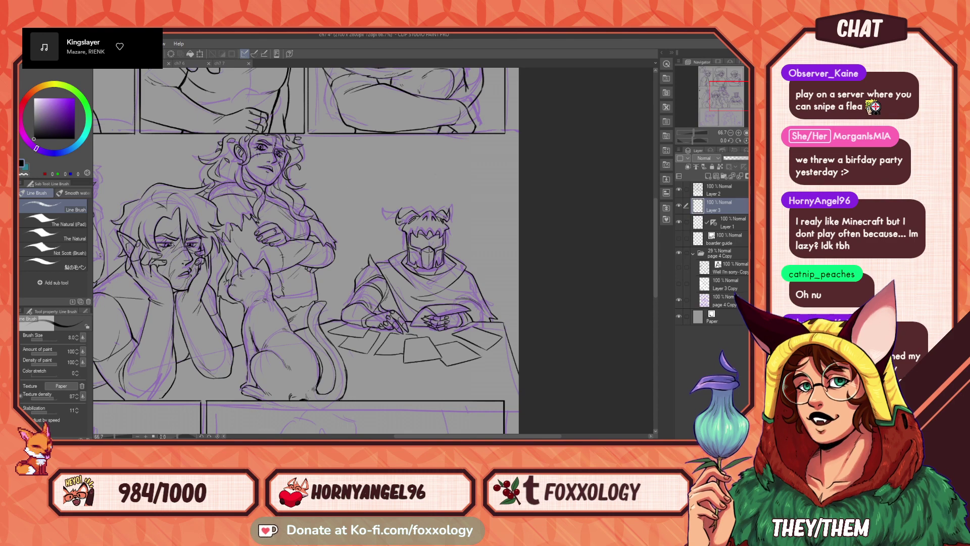
left_click_drag(362, 178, 361, 266)
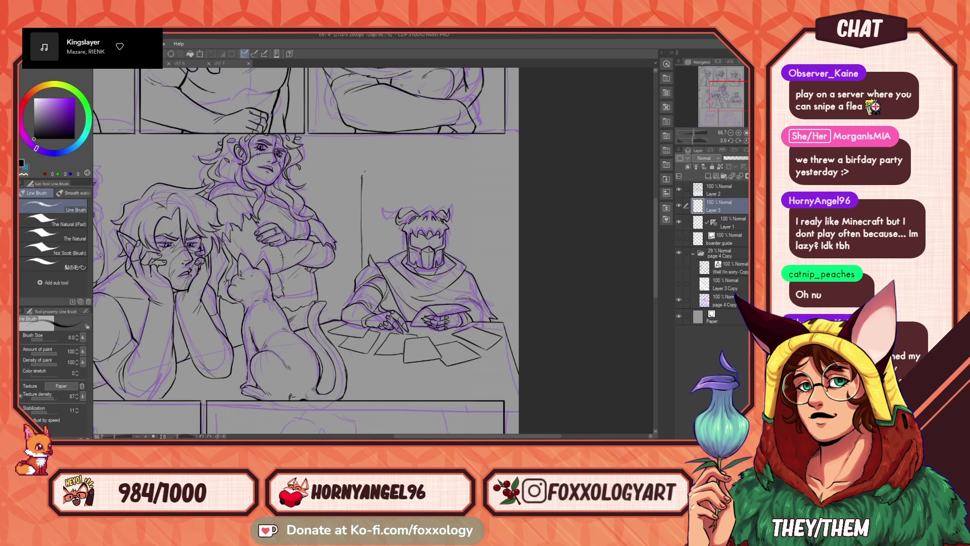
- Ink the wall frame's top edge and a parallel inner border behind the masked figure, undoing the rejected horizontal strokes
left_click_drag(362, 175, 475, 175)
key("ctrl+z")
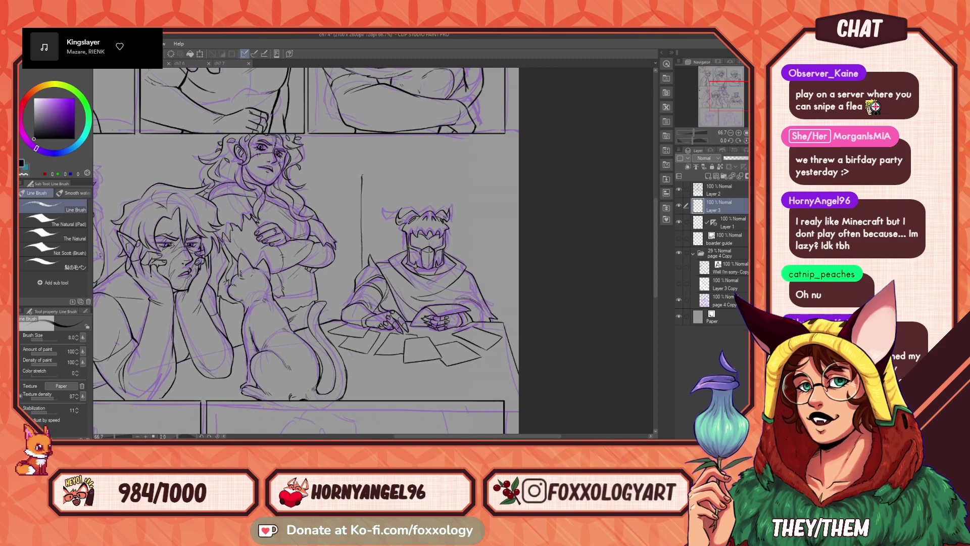
left_click_drag(411, 175, 493, 176)
key("ctrl+z")
left_click_drag(362, 176, 495, 178)
left_click_drag(362, 176, 522, 175)
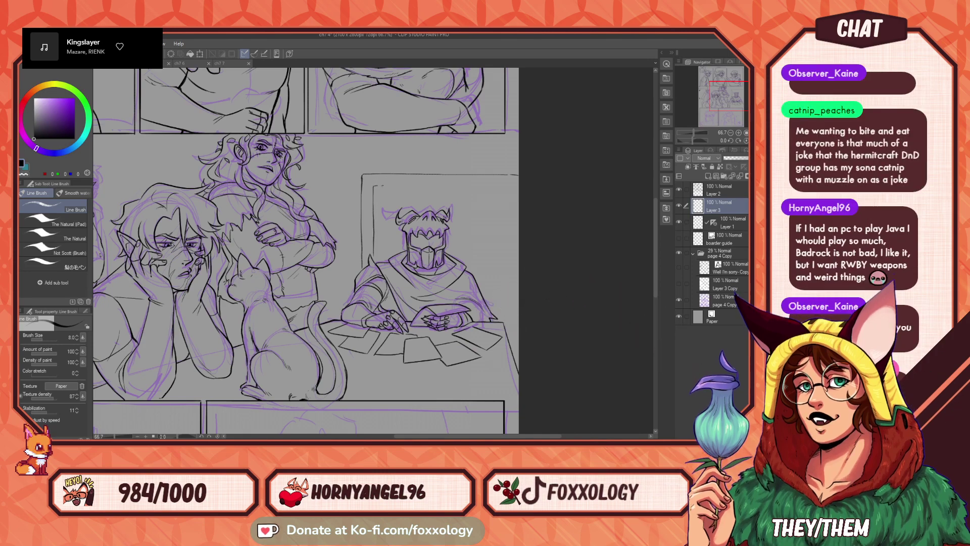
left_click_drag(374, 186, 538, 185)
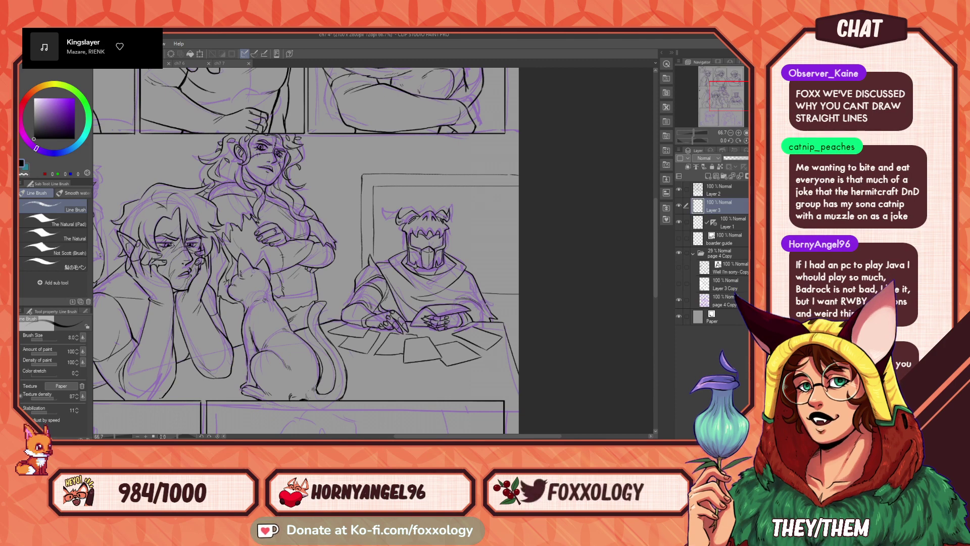
- Examine the wide middle panel and the two sketched panels beneath it
left_click_drag(433, 303, 418, 297)
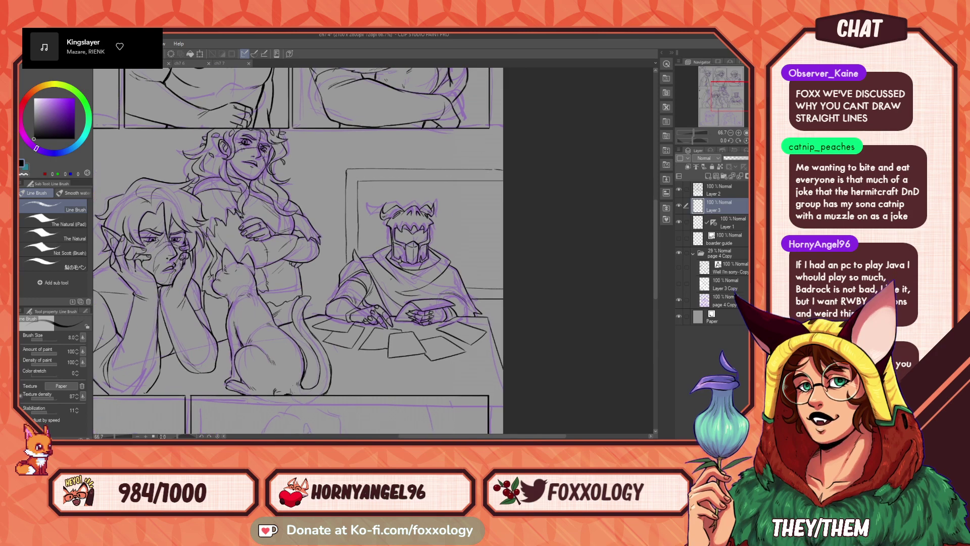
left_click_drag(354, 311, 404, 261)
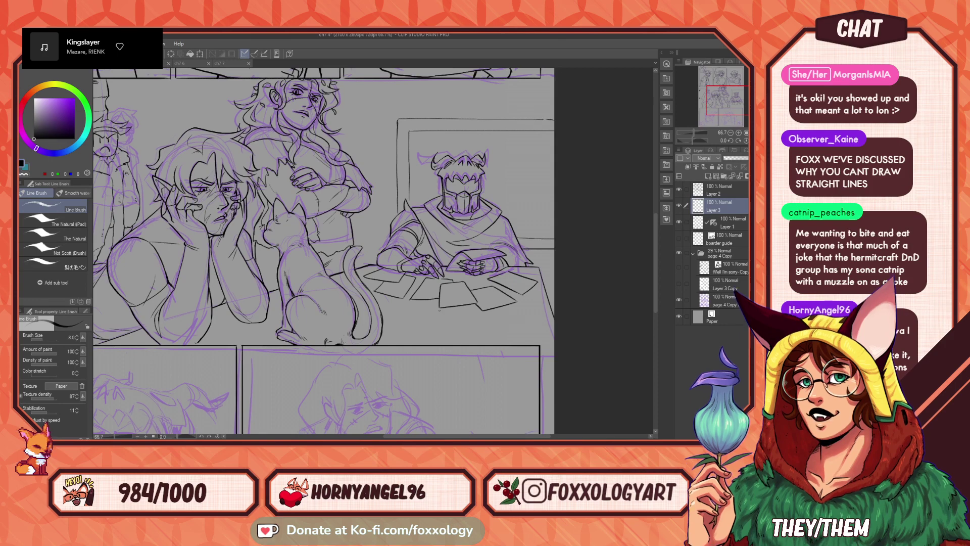
left_click_drag(440, 310, 362, 384)
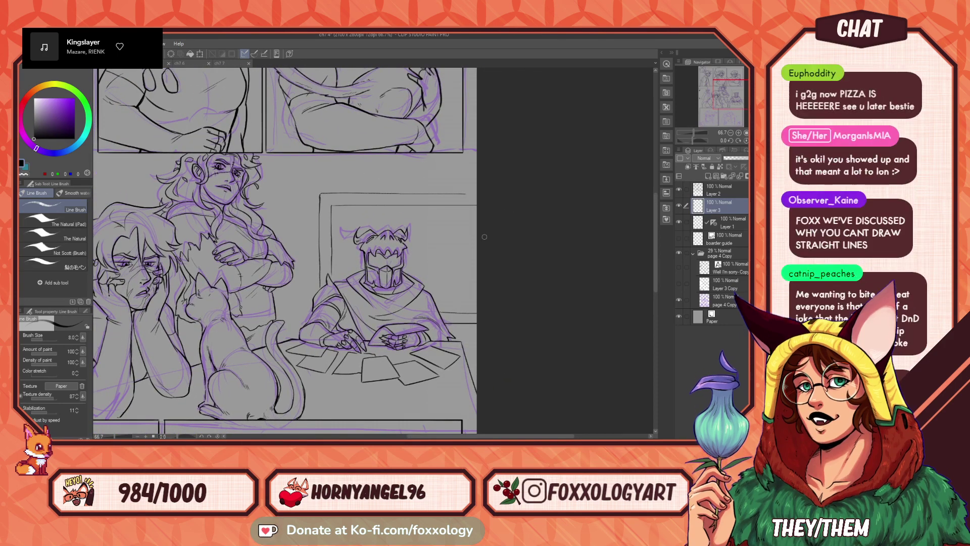
left_click_drag(248, 419, 466, 178)
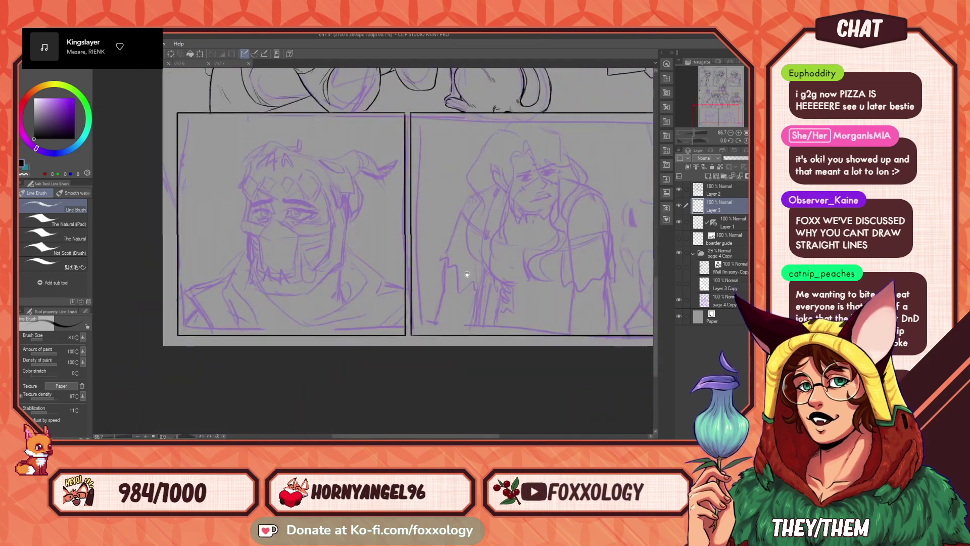
left_click_drag(467, 274, 470, 330)
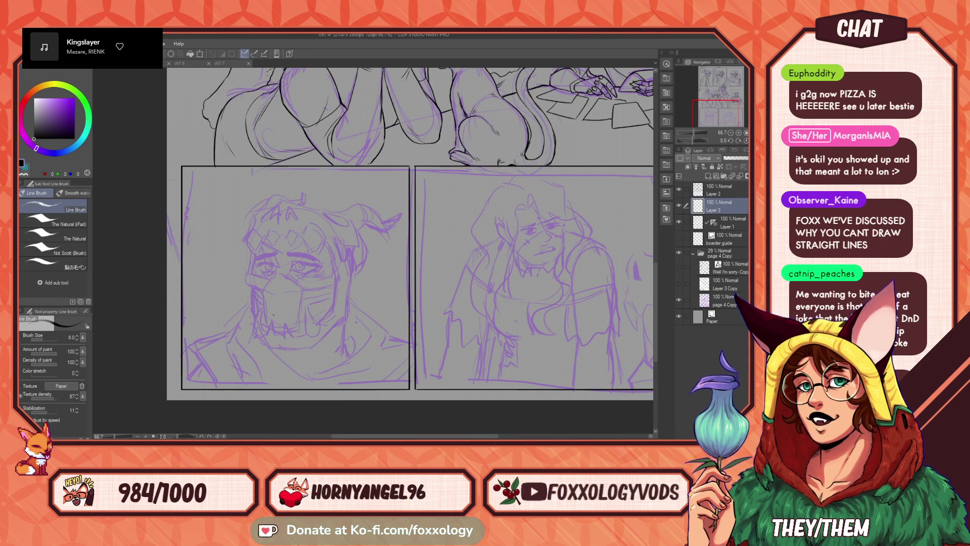
left_click_drag(526, 215, 488, 340)
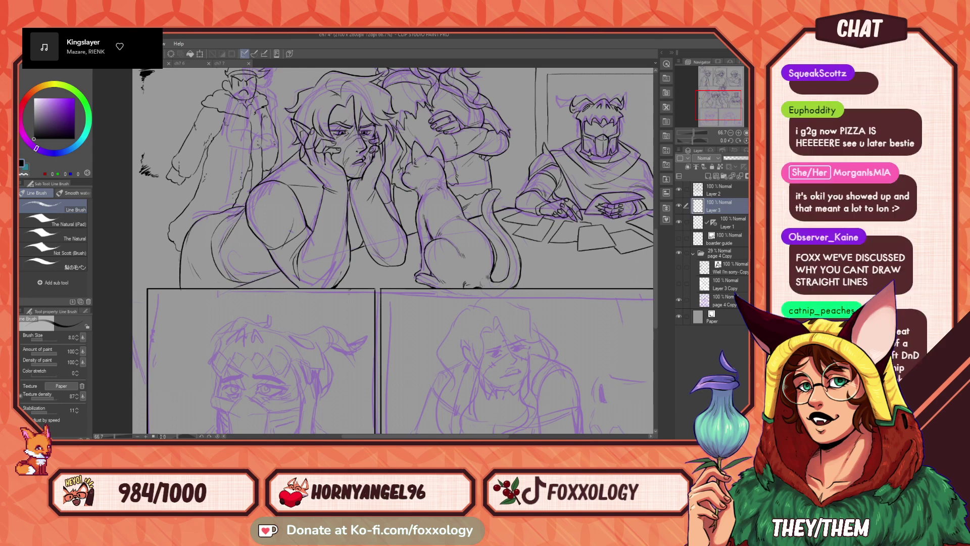
left_click_drag(481, 287, 478, 188)
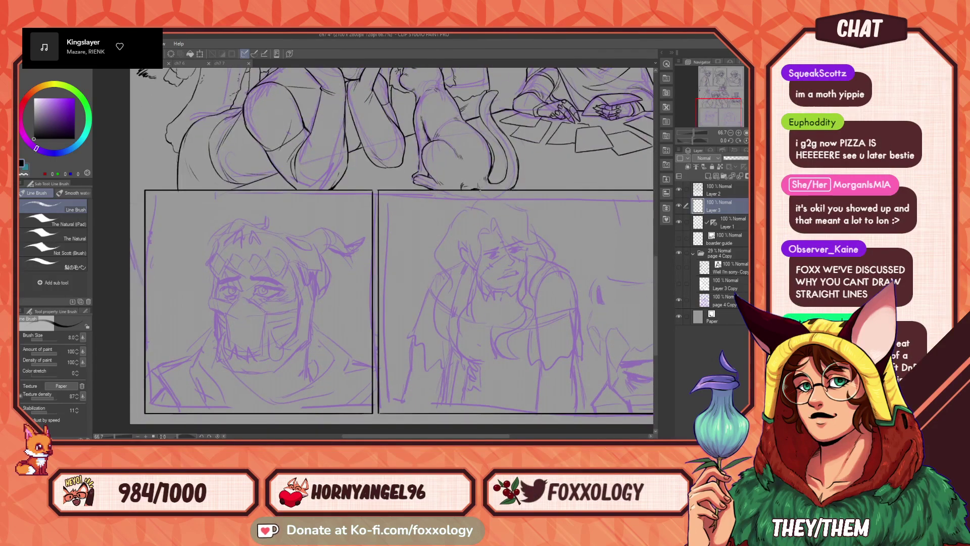
left_click_drag(321, 360, 364, 238)
left_click_drag(422, 254, 421, 364)
left_click_drag(363, 278, 373, 316)
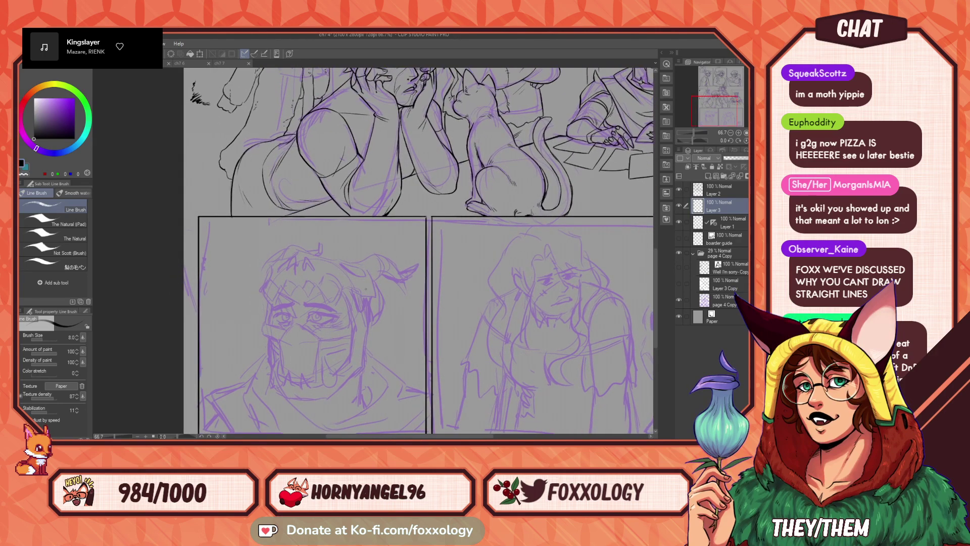
- Undo the first headpiece stroke and ink the skull headpiece's crown and jagged lower edge in the lower-left comic panel
left_click_drag(284, 256, 320, 252)
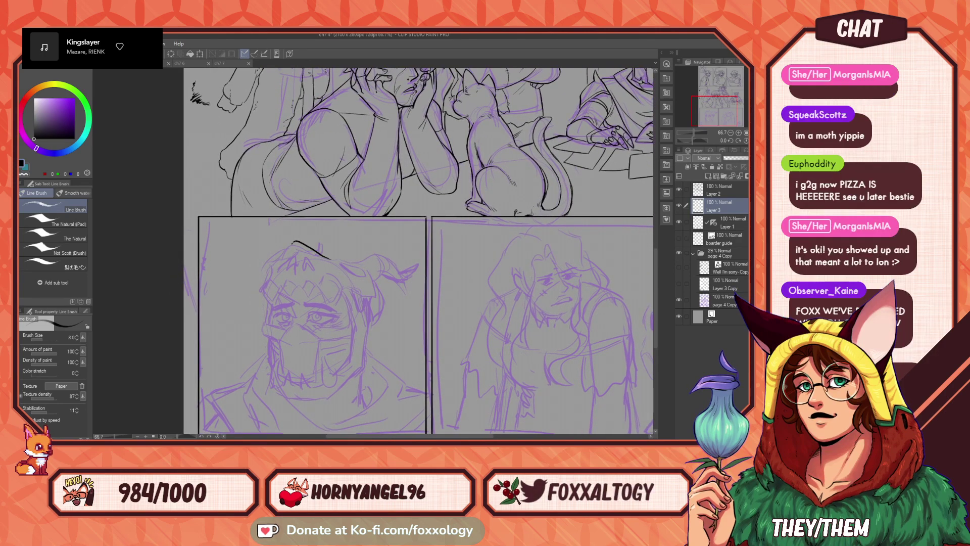
key("ctrl+z")
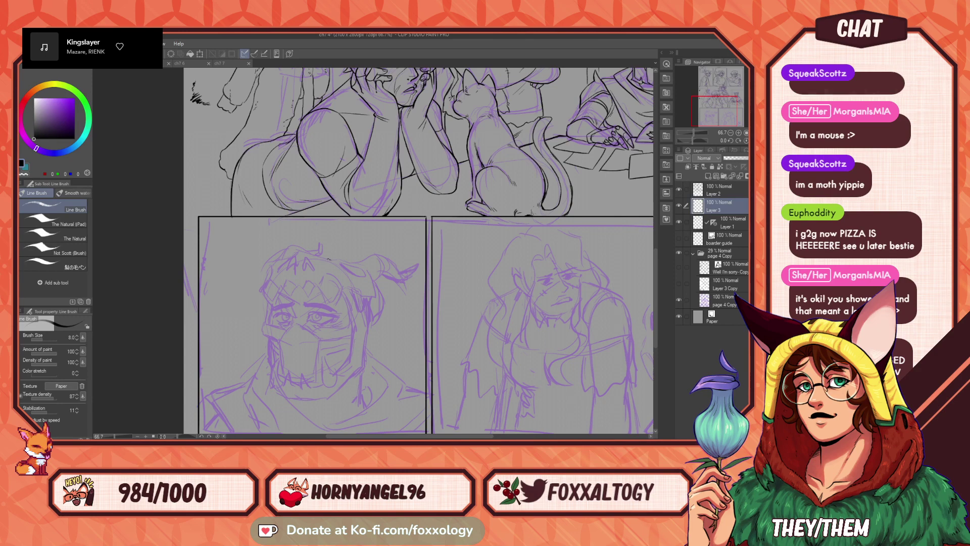
mouse_move(282, 257)
left_mouse_down()
mouse_move(300, 247)
mouse_move(268, 280)
left_mouse_up()
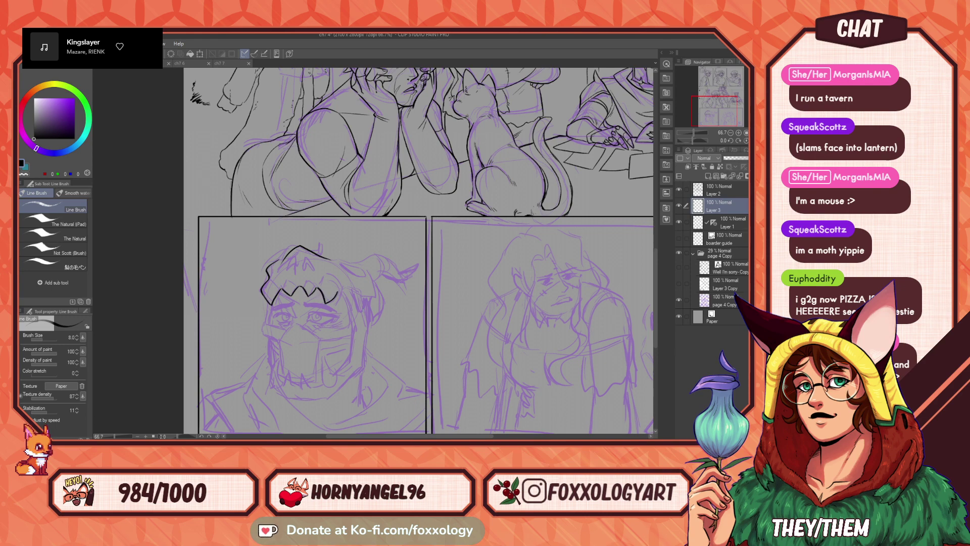
- Lasso the inked part of the skull headpiece, shift it slightly outward to the left, and deselect it
left_click_drag(374, 304, 373, 324)
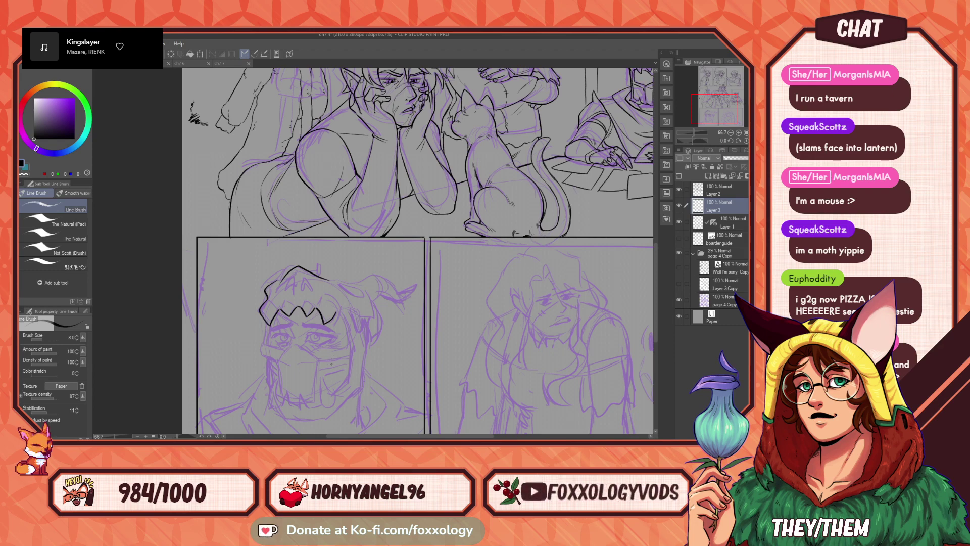
left_click_drag(405, 327, 388, 329)
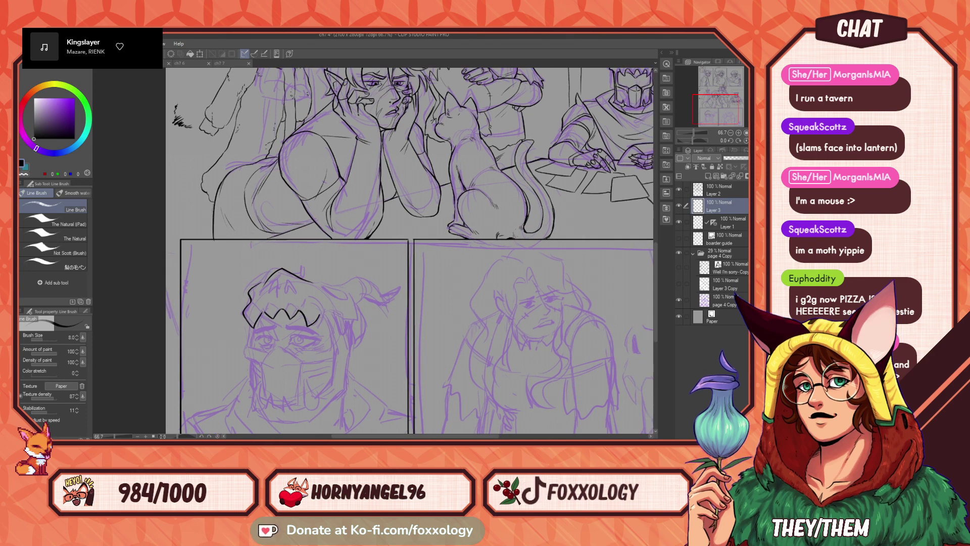
mouse_move(417, 308)
left_mouse_down()
mouse_move(421, 253)
mouse_move(429, 296)
left_mouse_up()
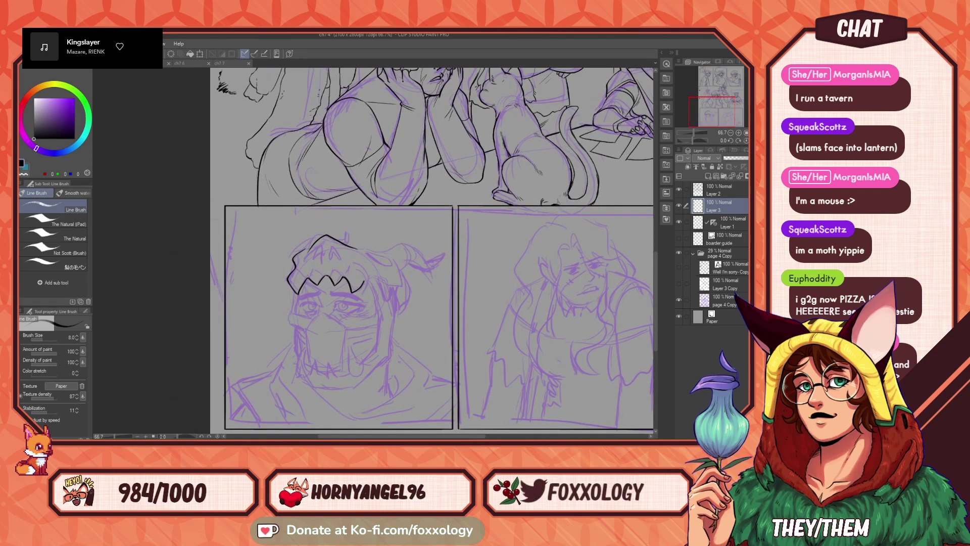
key("m")
mouse_move(380, 241)
left_mouse_down()
mouse_move(337, 228)
mouse_move(279, 269)
mouse_move(326, 314)
mouse_move(352, 289)
left_mouse_up()
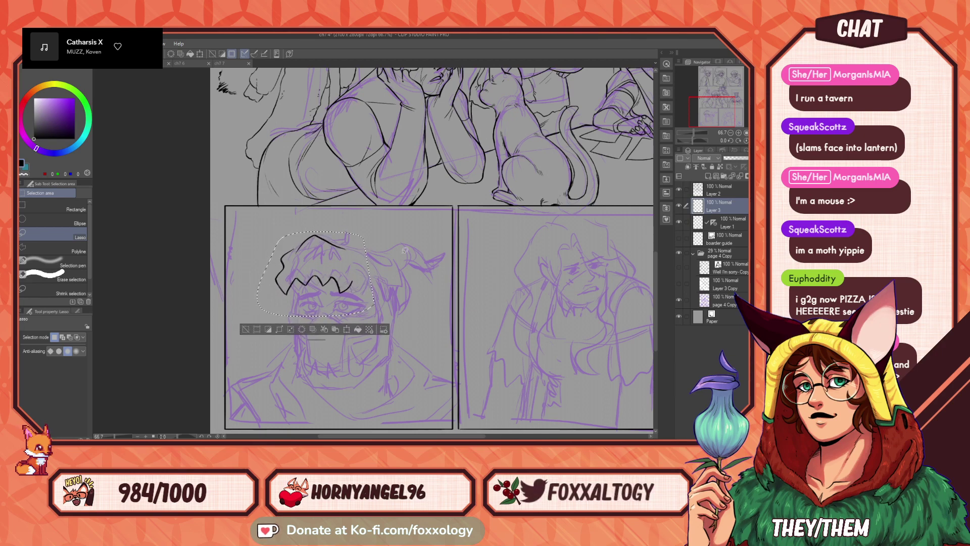
key("ctrl+d")
key("p")
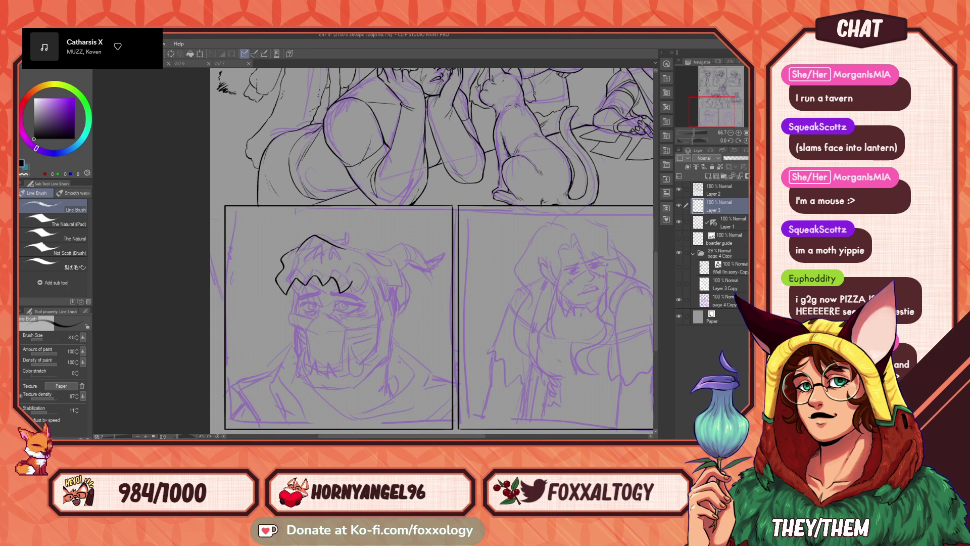
- Ink the rest of the skull headpiece's outline around the side of the head, undoing an unwanted stroke
left_click_drag(452, 247, 403, 264)
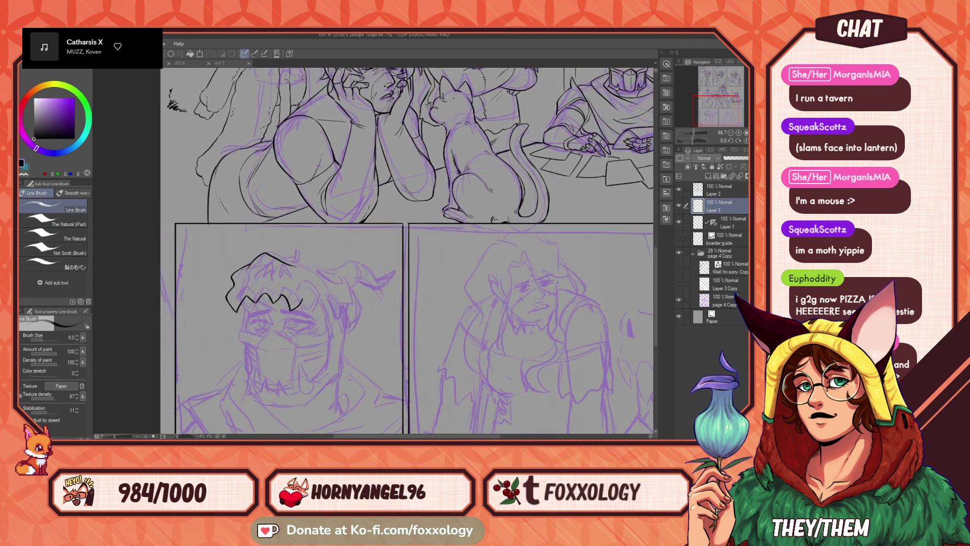
mouse_move(288, 265)
left_mouse_down()
mouse_move(326, 265)
mouse_move(352, 305)
left_mouse_up()
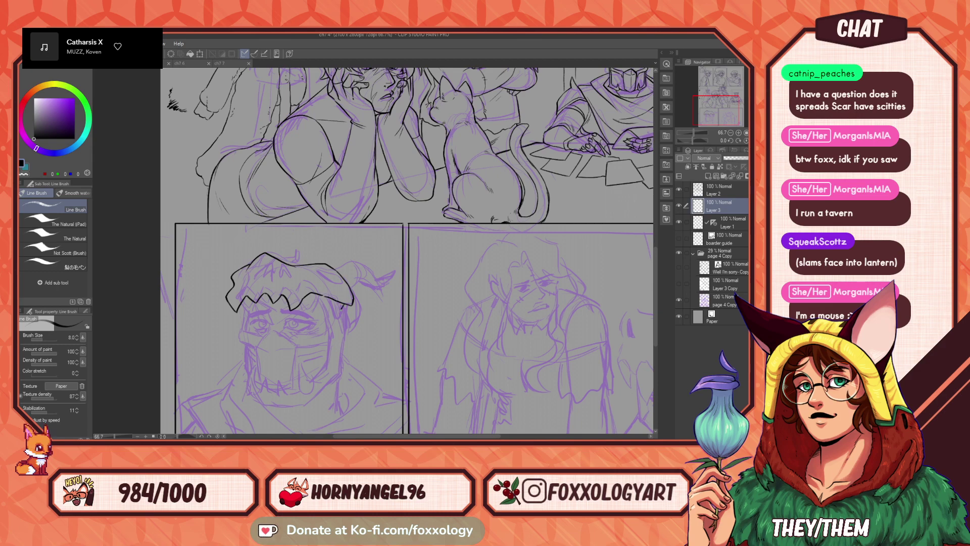
key("ctrl+z")
mouse_move(346, 356)
left_mouse_down()
mouse_move(401, 292)
mouse_move(373, 288)
mouse_move(374, 334)
left_mouse_up()
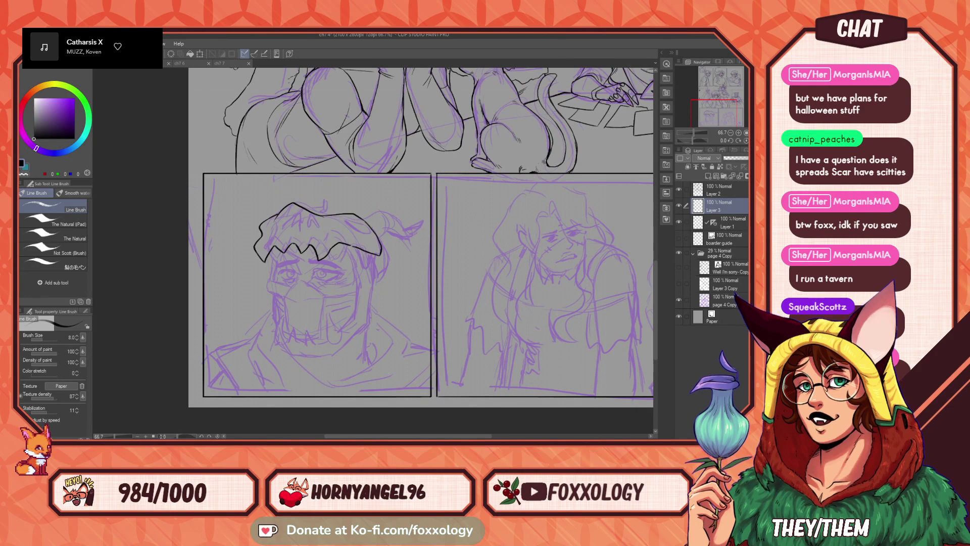
- Ink the skull headpiece's side eye opening and its long curved horn over the purple sketch
scroll(409, 250, "up", 5)
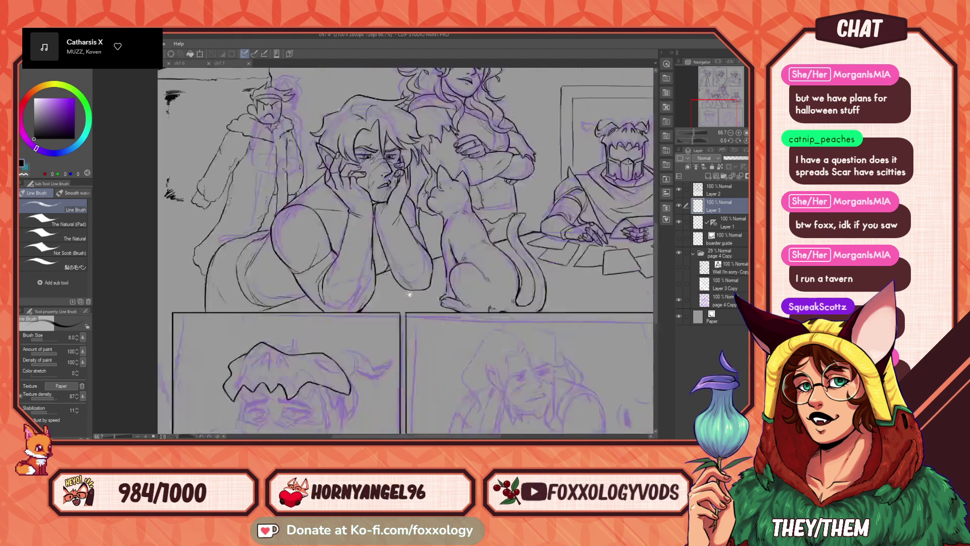
scroll(410, 250, "up", 3)
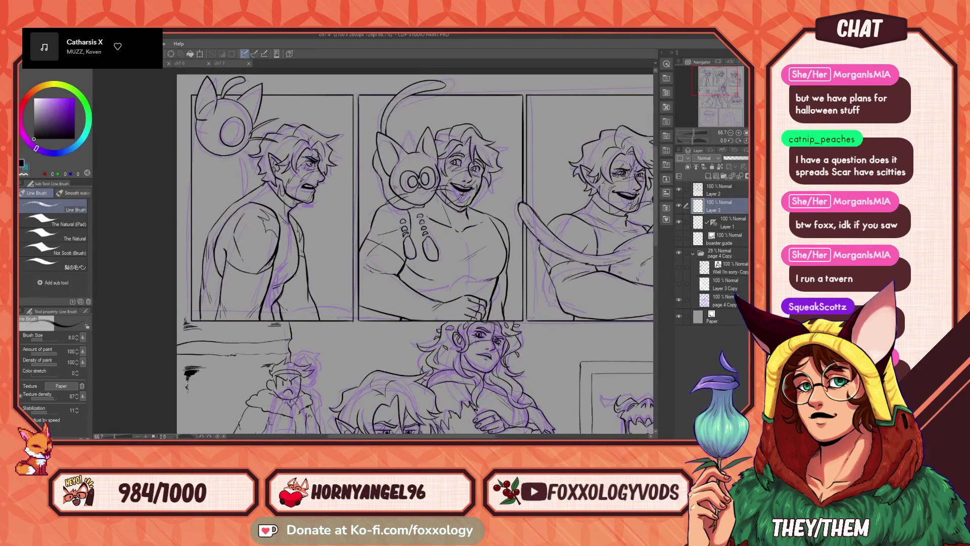
scroll(413, 241, "down", 10)
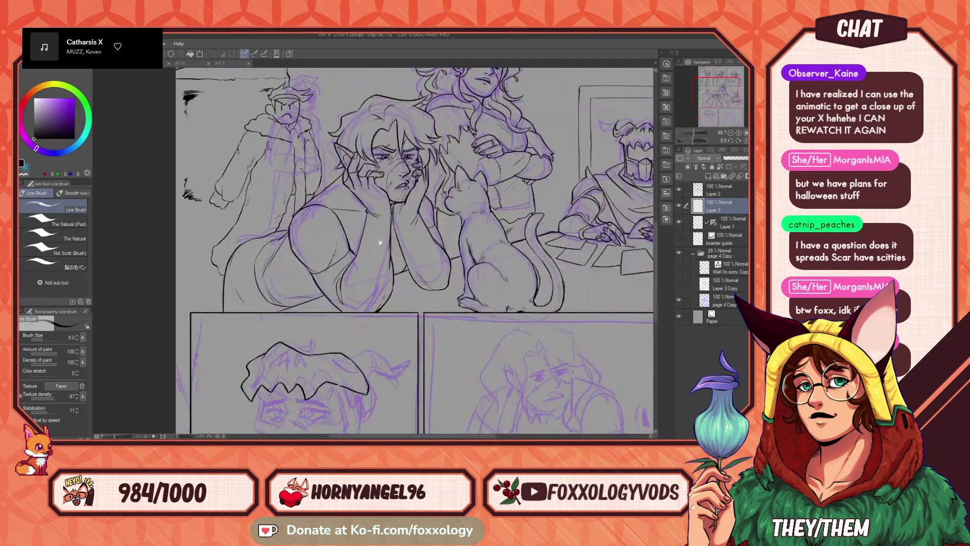
scroll(413, 241, "down", 3)
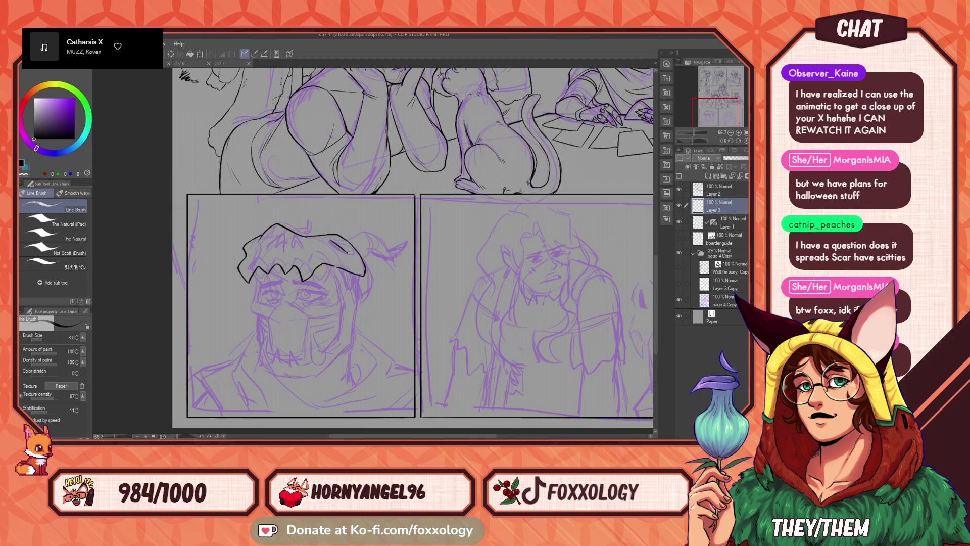
left_click_drag(406, 286, 389, 326)
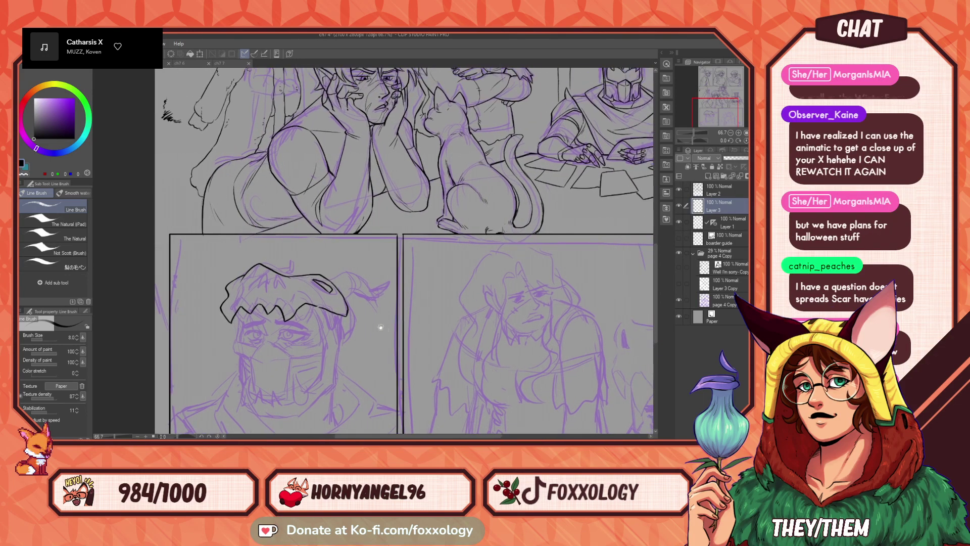
mouse_move(358, 277)
left_mouse_down()
mouse_move(376, 292)
mouse_move(391, 283)
mouse_move(380, 301)
mouse_move(357, 300)
left_mouse_up()
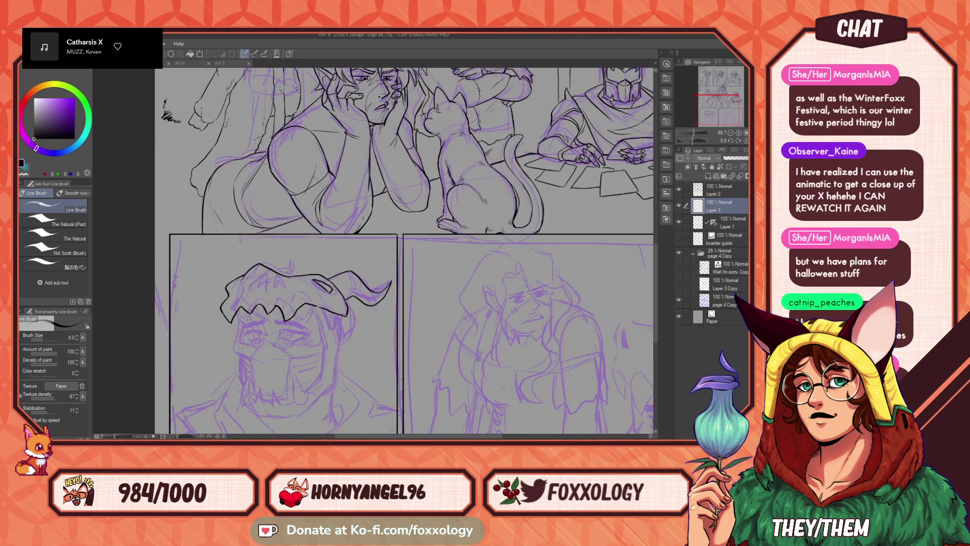
- Add a small upright spike and ink the openings and ridges on the front of the skull headpiece
left_click_drag(384, 304, 428, 358)
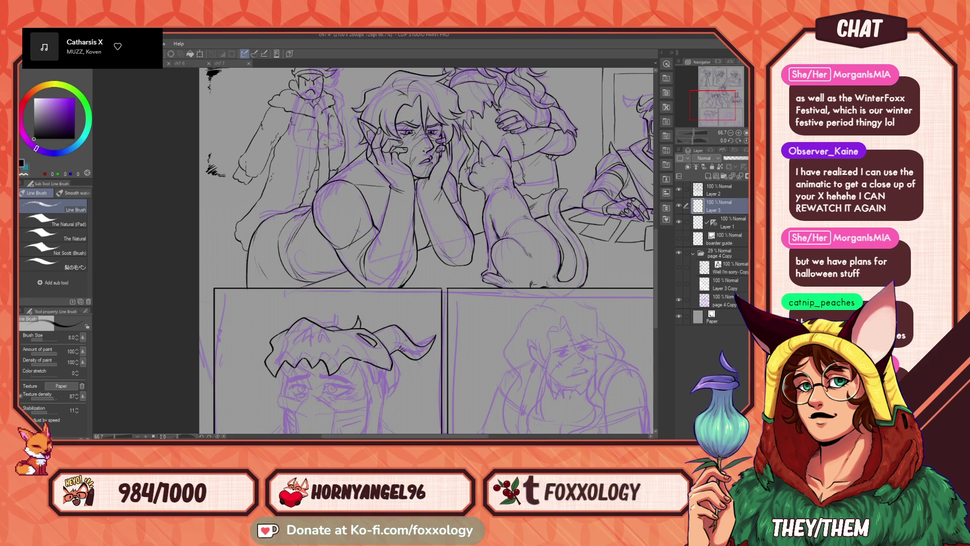
left_click_drag(407, 366, 417, 304)
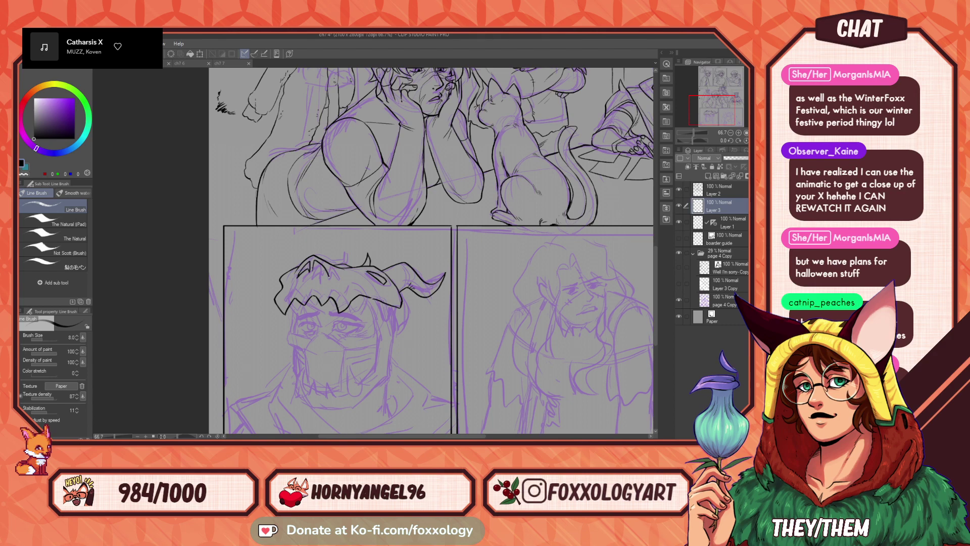
left_click_drag(432, 327, 402, 323)
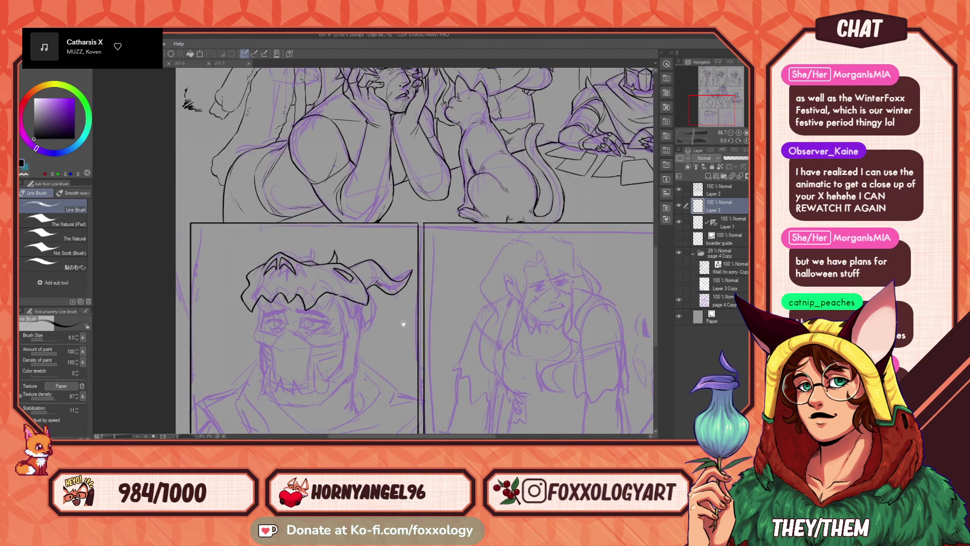
scroll(366, 335, "down", 3)
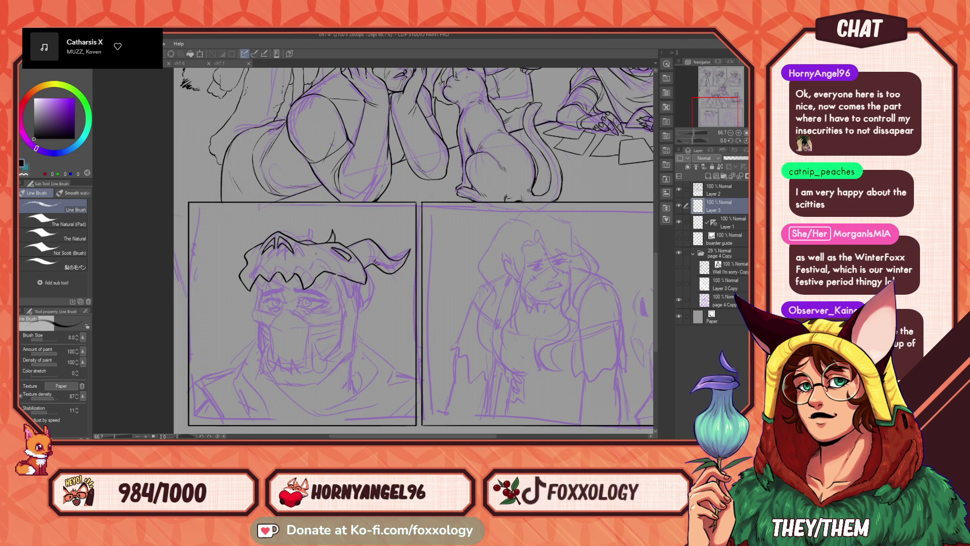
left_click_drag(418, 330, 401, 319)
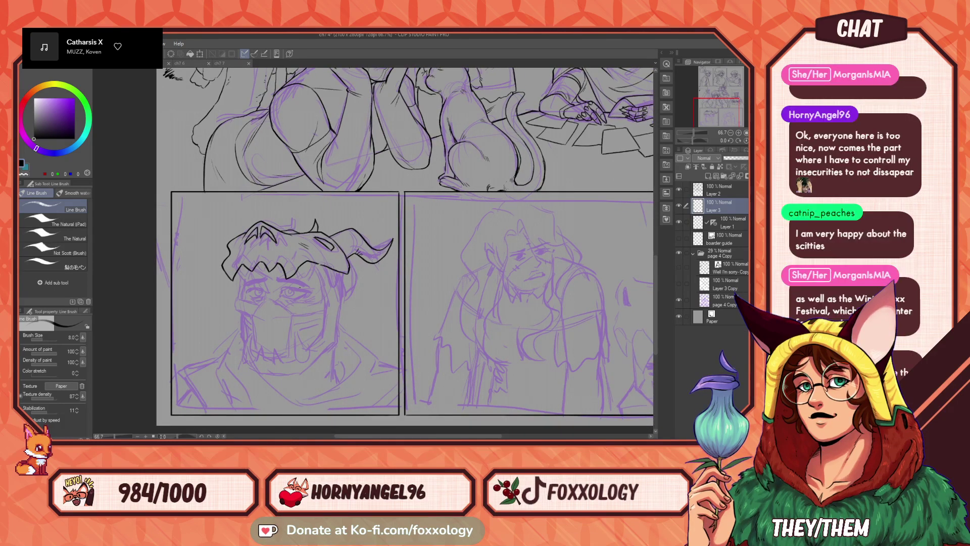
- Ink the faceted centre plate of the mask with its inner ridges, and outline the eye opening above it
left_click_drag(267, 298, 258, 350)
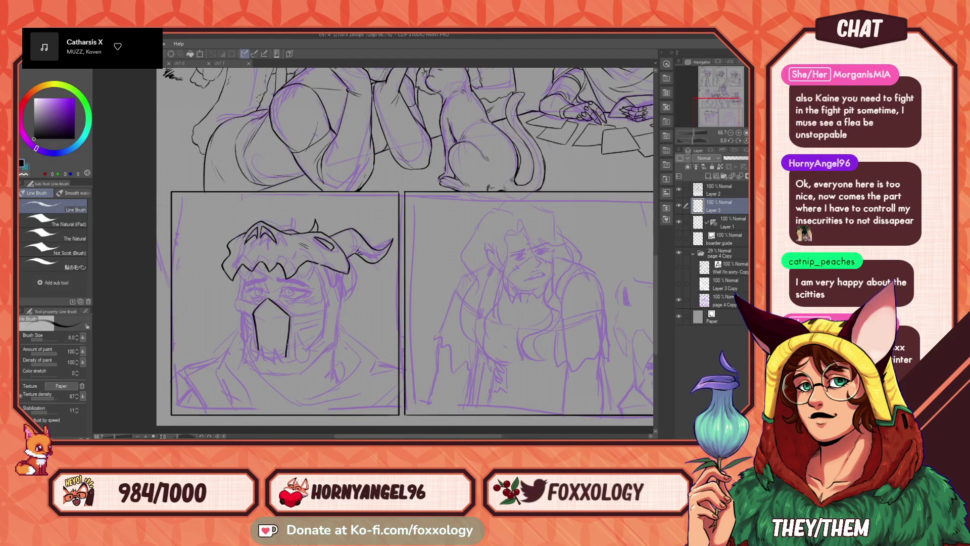
left_click_drag(258, 350, 286, 357)
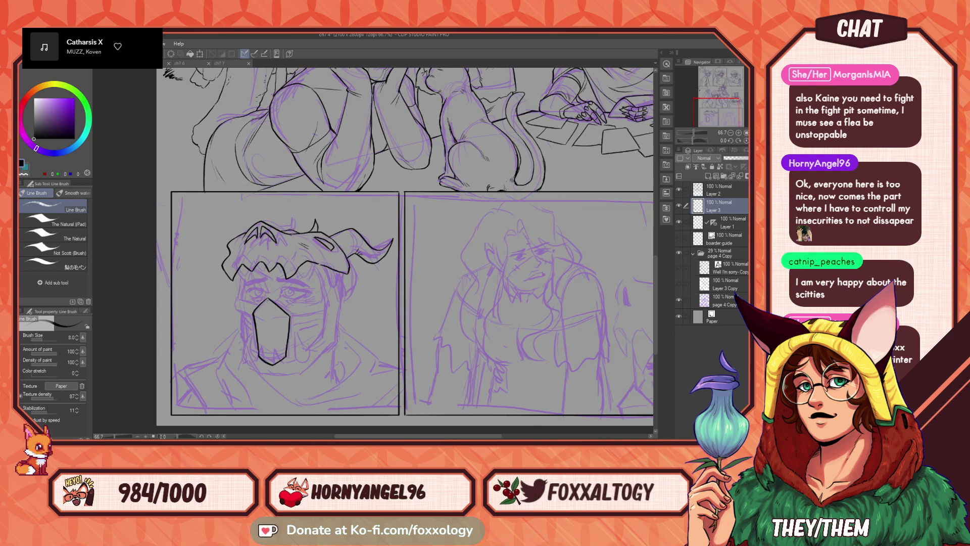
left_click_drag(268, 299, 268, 361)
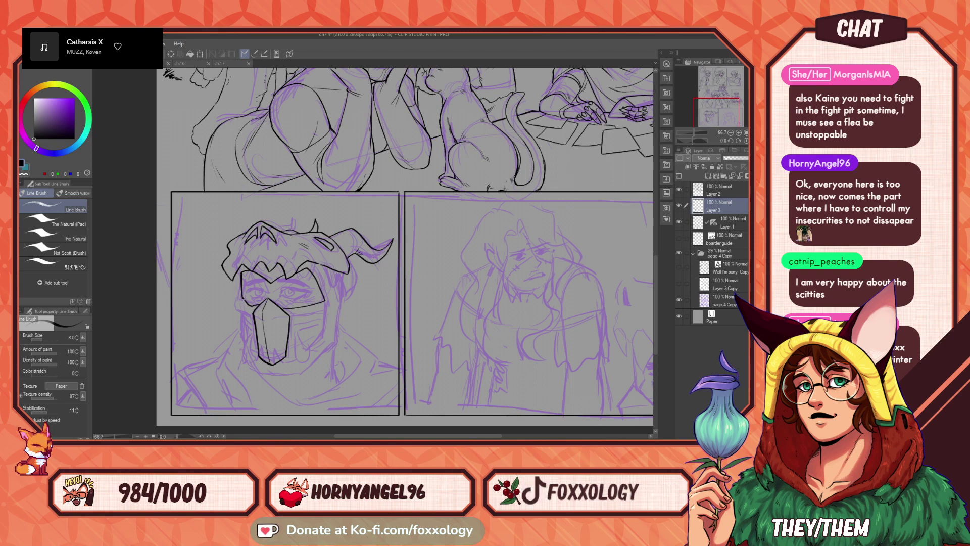
- Undo the far edge of the mask's centre plate and redraw it narrower, with its inner ridge lines
left_click_drag(338, 309, 327, 310)
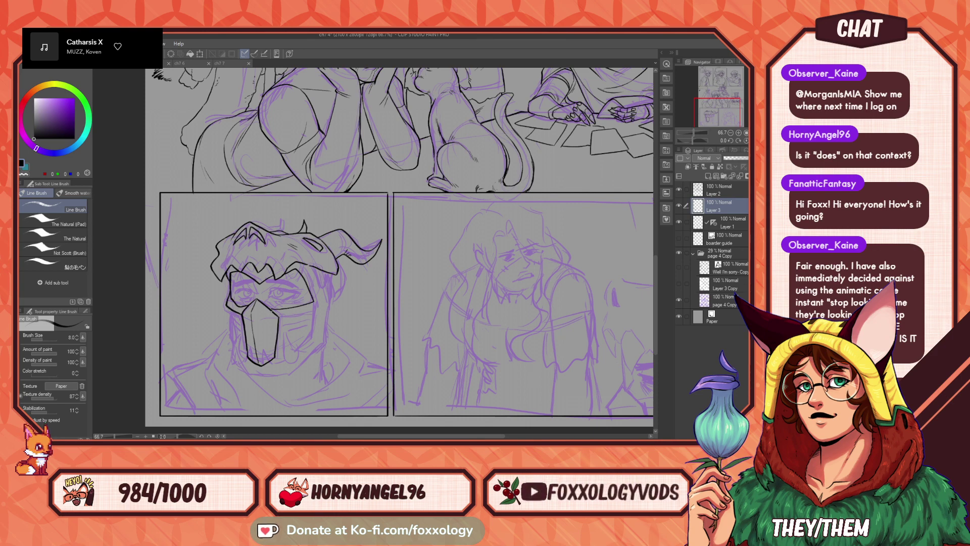
key("ctrl+z")
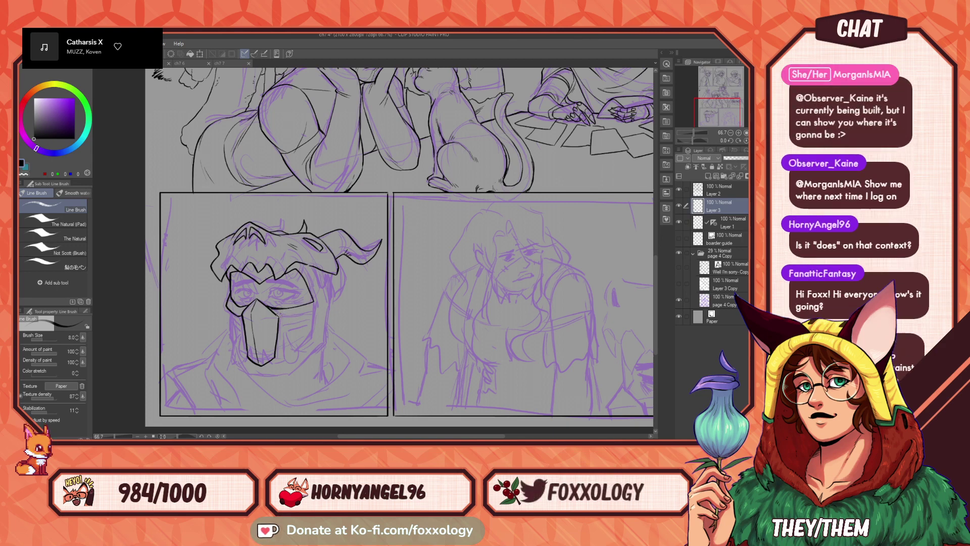
key("ctrl+z")
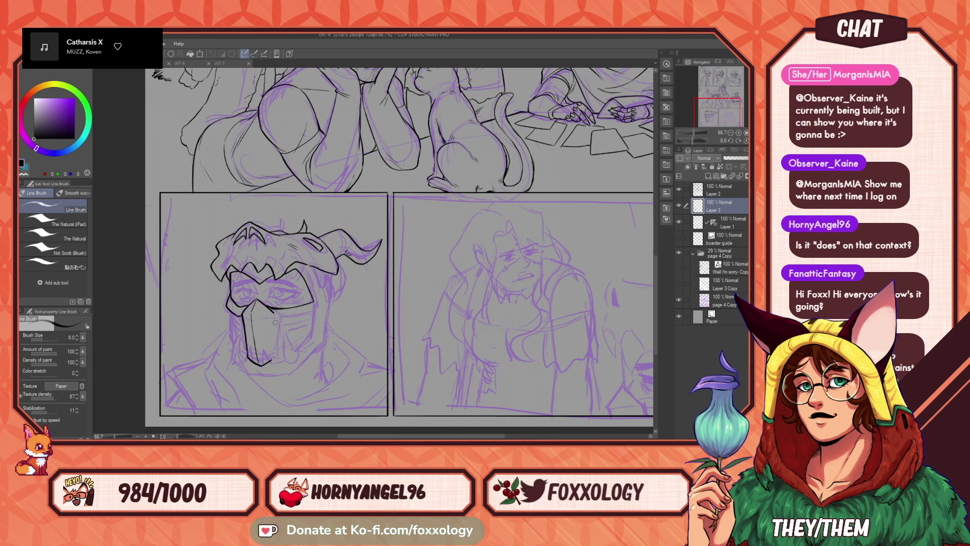
left_click_drag(273, 312, 275, 351)
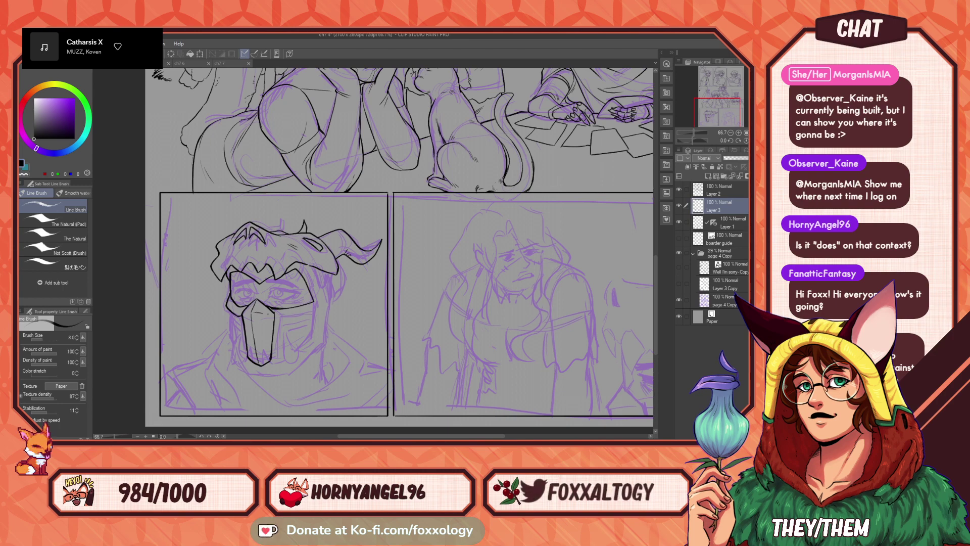
- Ink the mask's jaw outline with its small tusks and the side strap running up to the skull headpiece
left_click_drag(345, 313, 366, 307)
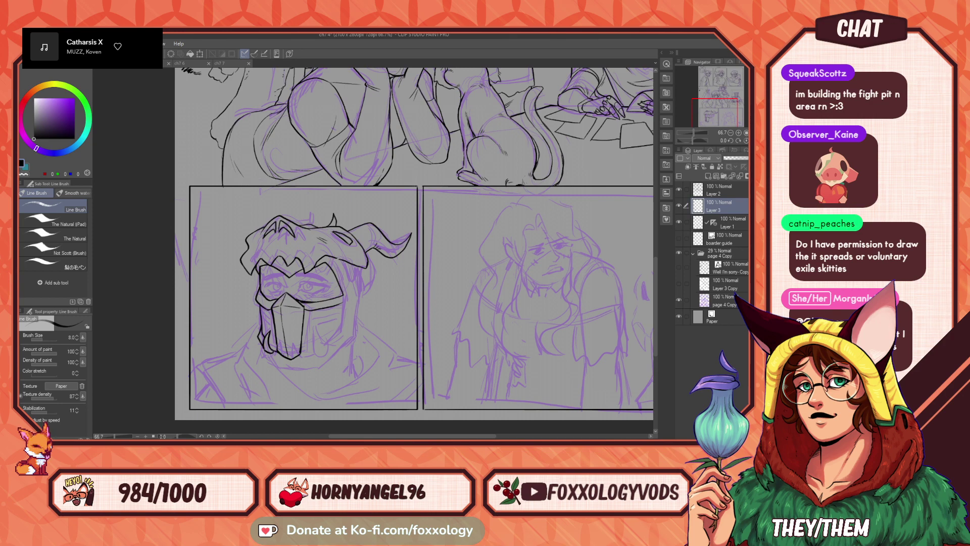
mouse_move(311, 338)
left_mouse_down()
mouse_move(316, 358)
mouse_move(345, 342)
left_mouse_up()
key("ctrl+z")
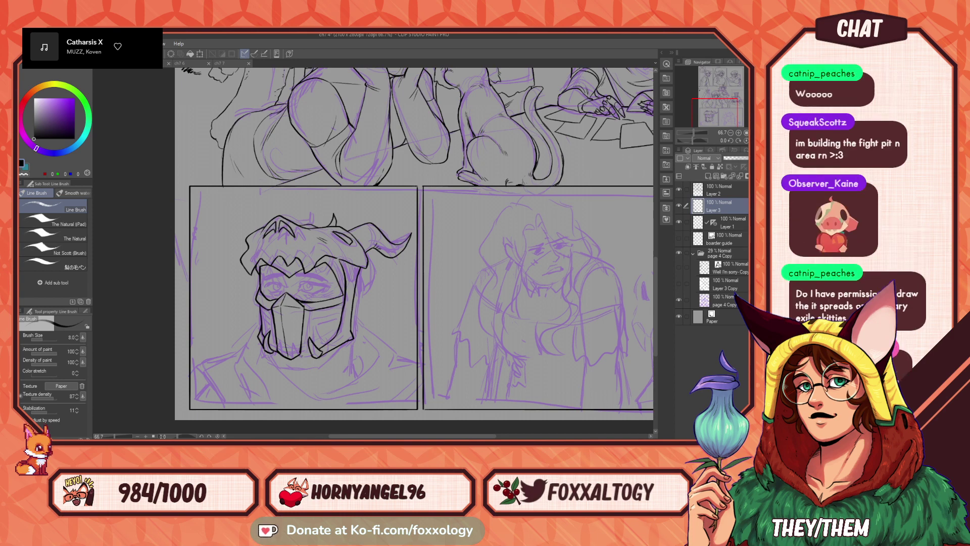
mouse_move(412, 305)
left_mouse_down()
mouse_move(445, 339)
mouse_move(418, 309)
mouse_move(414, 352)
left_mouse_up()
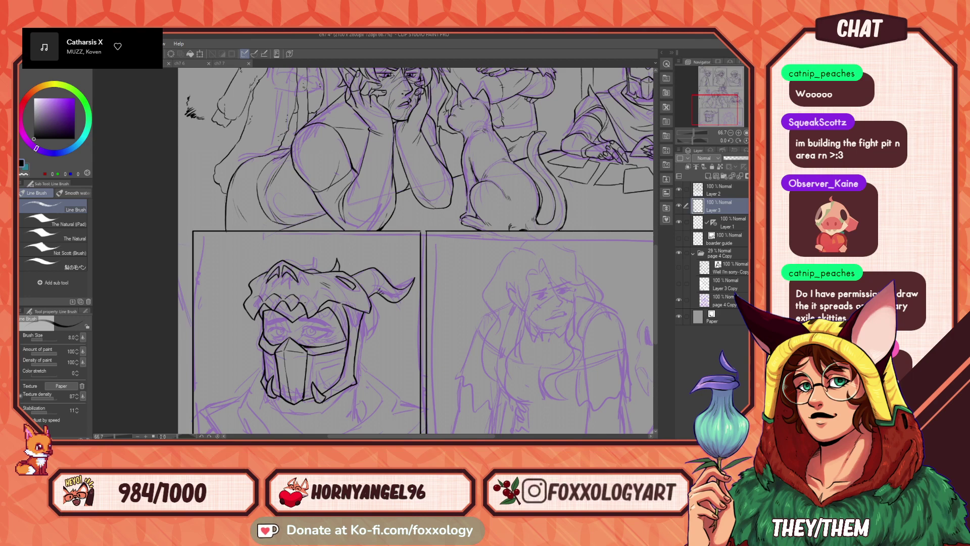
- Outline both of the masked figure's eyes inside the mask opening and draw their irises and pupils
scroll(367, 323, "down", 2)
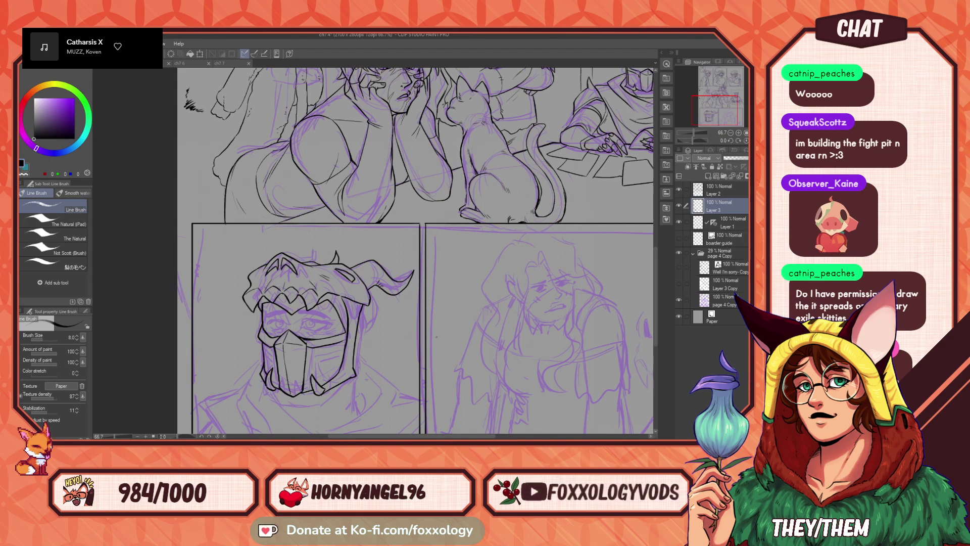
scroll(390, 340, "down", 2)
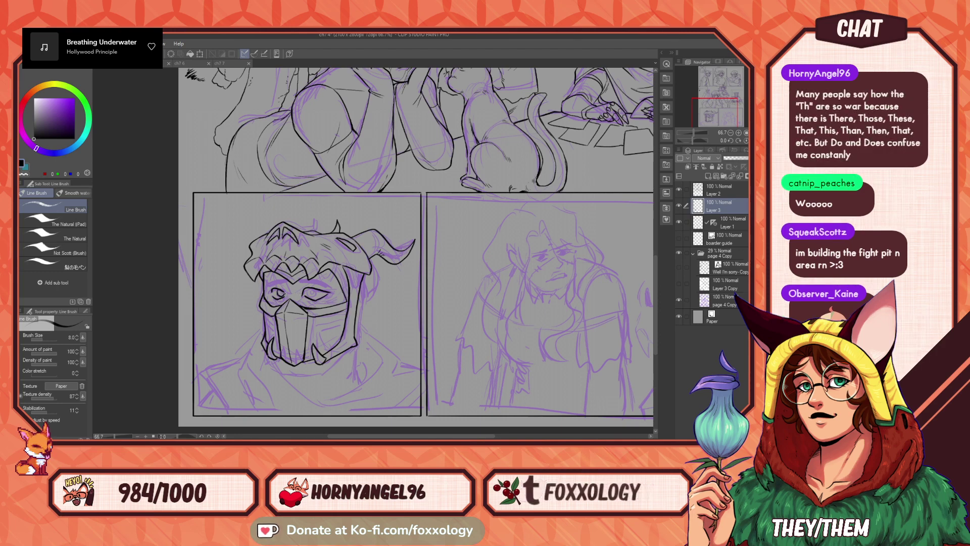
left_click(747, 134)
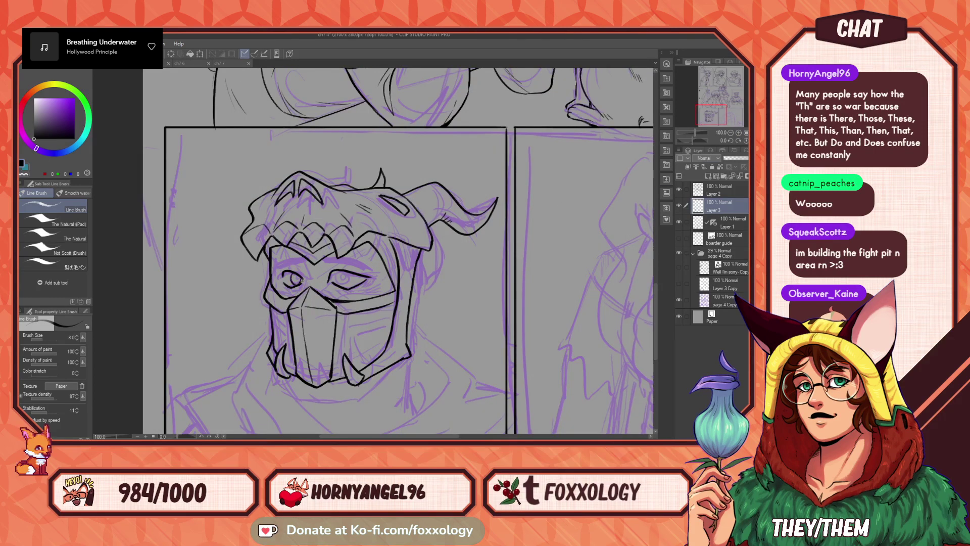
left_click_drag(340, 272, 344, 277)
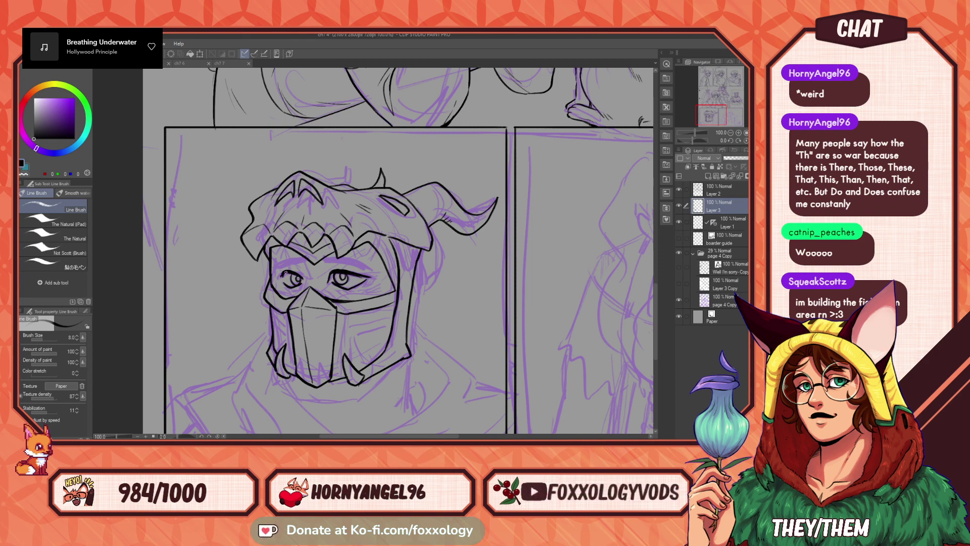
- Ink the masked figure's eyebrows and the crease lines around both eyes
left_click_drag(423, 273, 385, 285)
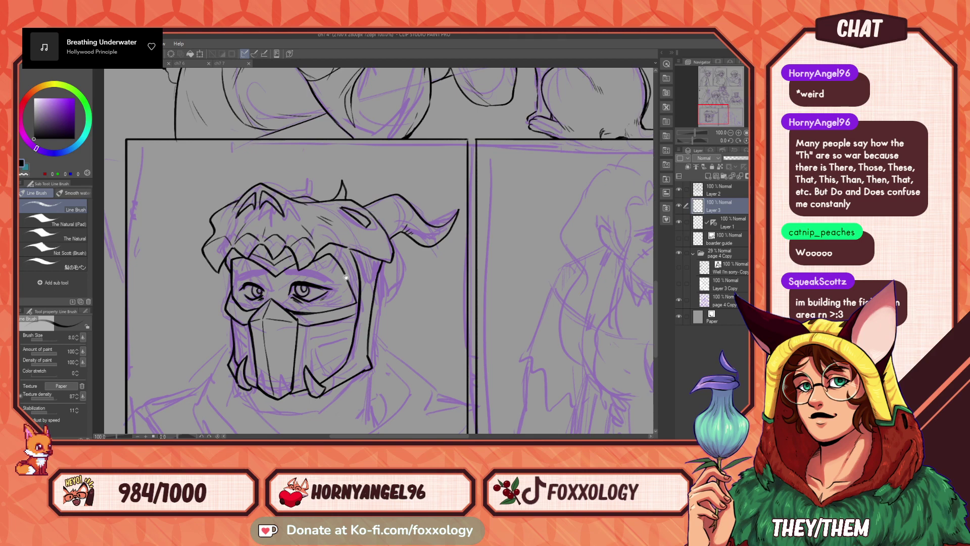
left_click_drag(341, 280, 377, 289)
left_click_drag(388, 330, 382, 322)
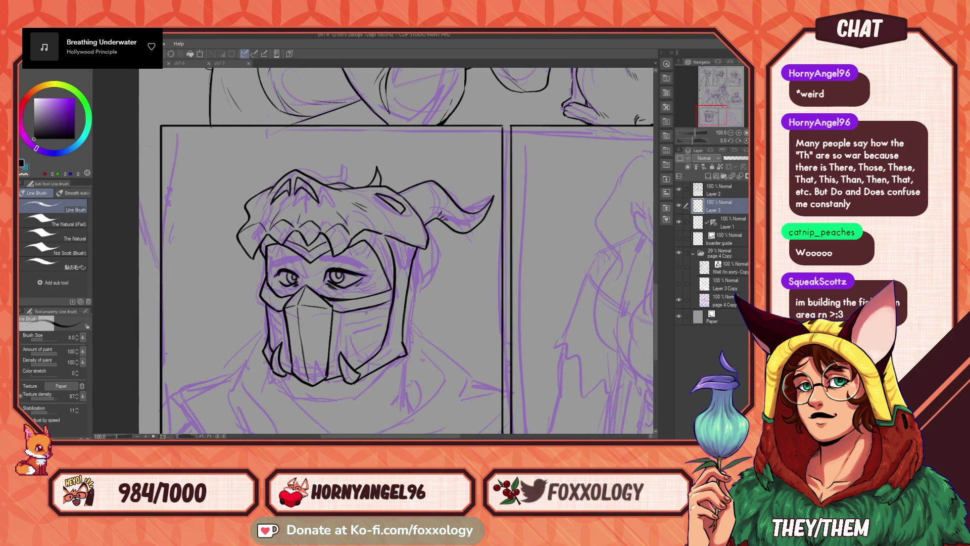
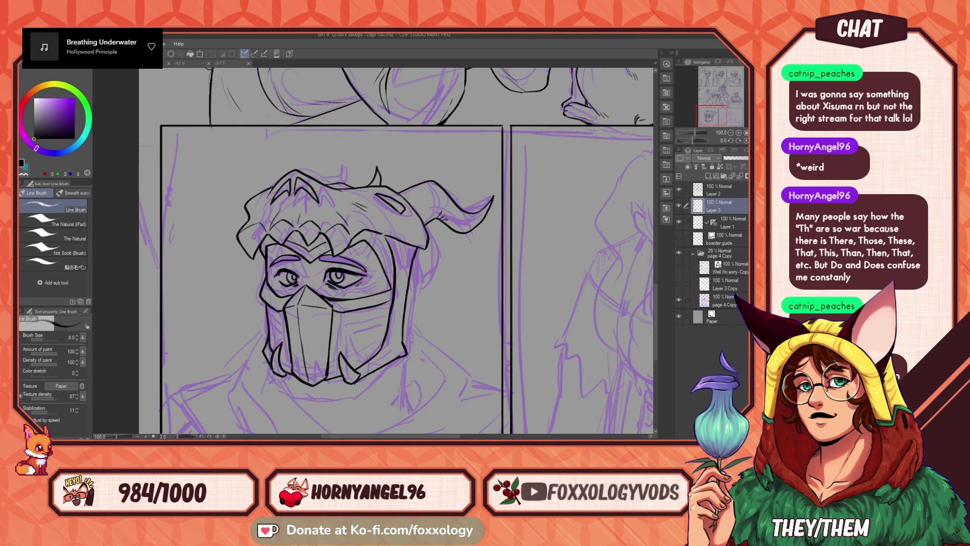
left_click_drag(302, 263, 305, 272)
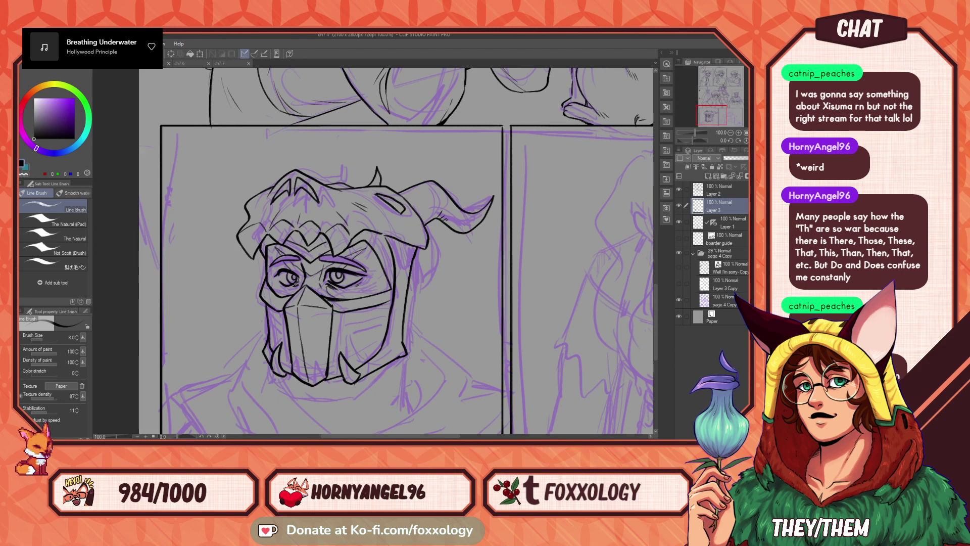
left_click_drag(427, 337, 404, 331)
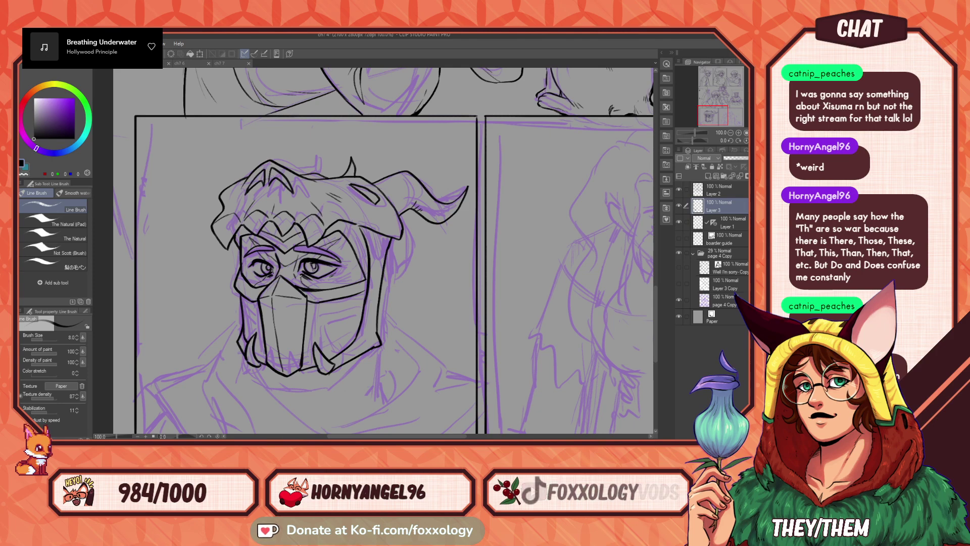
- Ink the near side of the masked figure's scarf and the long curved fold sweeping beneath the mask
mouse_move(366, 347)
left_mouse_down()
mouse_move(412, 287)
mouse_move(392, 354)
mouse_move(414, 336)
mouse_move(412, 345)
mouse_move(432, 285)
mouse_move(443, 322)
mouse_move(431, 332)
mouse_move(464, 296)
left_mouse_up()
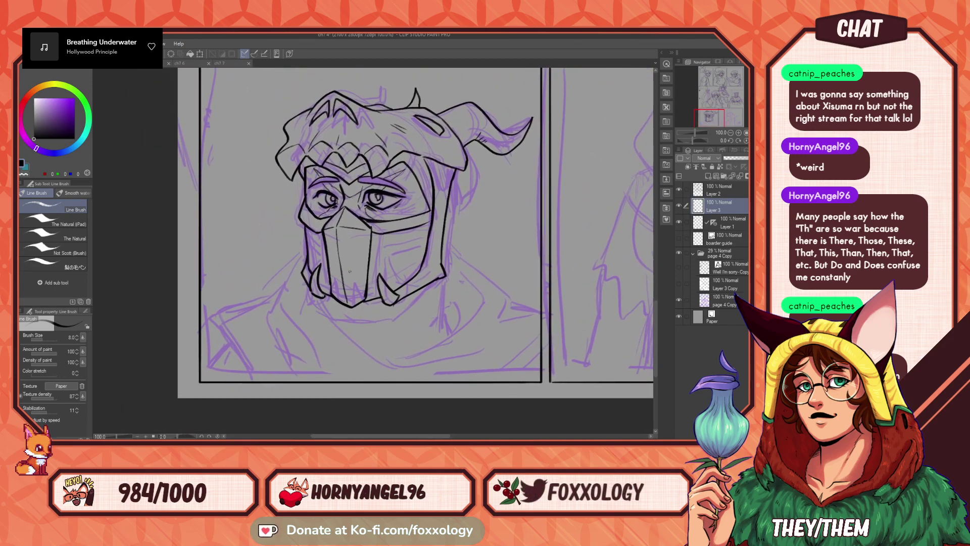
mouse_move(307, 249)
left_mouse_down()
mouse_move(269, 307)
mouse_move(293, 367)
left_mouse_up()
mouse_move(299, 266)
left_mouse_down()
mouse_move(292, 293)
mouse_move(322, 346)
left_mouse_up()
mouse_move(294, 294)
left_mouse_down()
mouse_move(354, 346)
mouse_move(419, 369)
left_mouse_up()
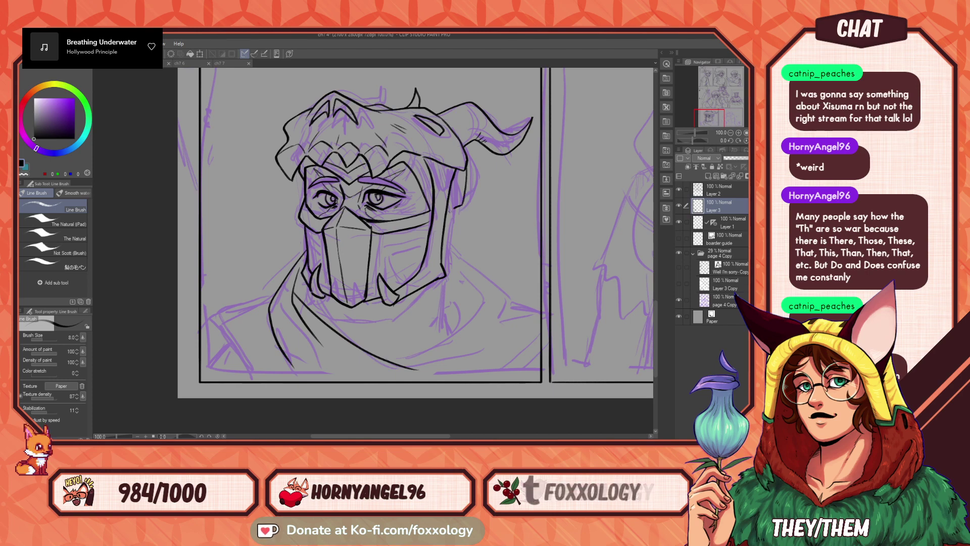
- Ink the back edge of the mask strap, the neck line, and the scarf's far side curving down to the chest
left_click_drag(452, 213, 443, 260)
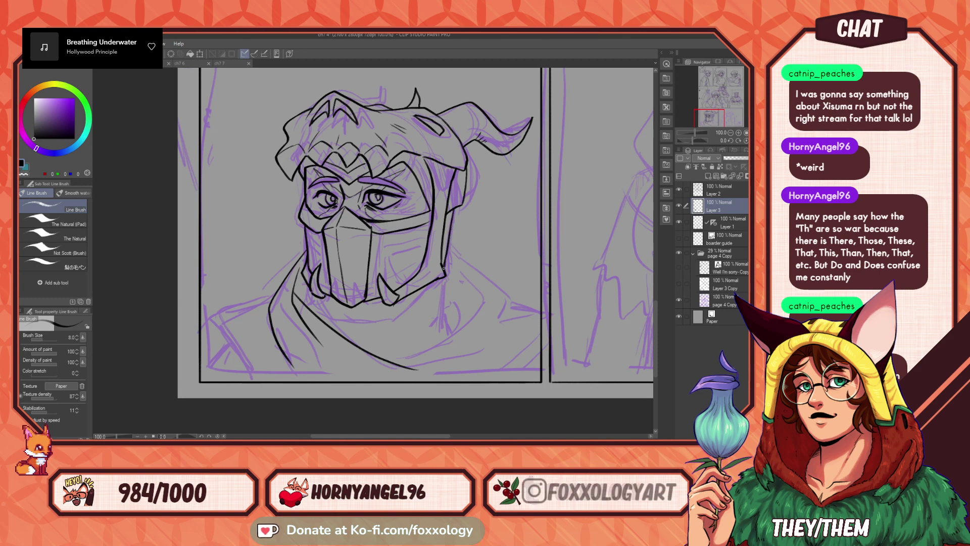
left_click_drag(444, 279, 438, 327)
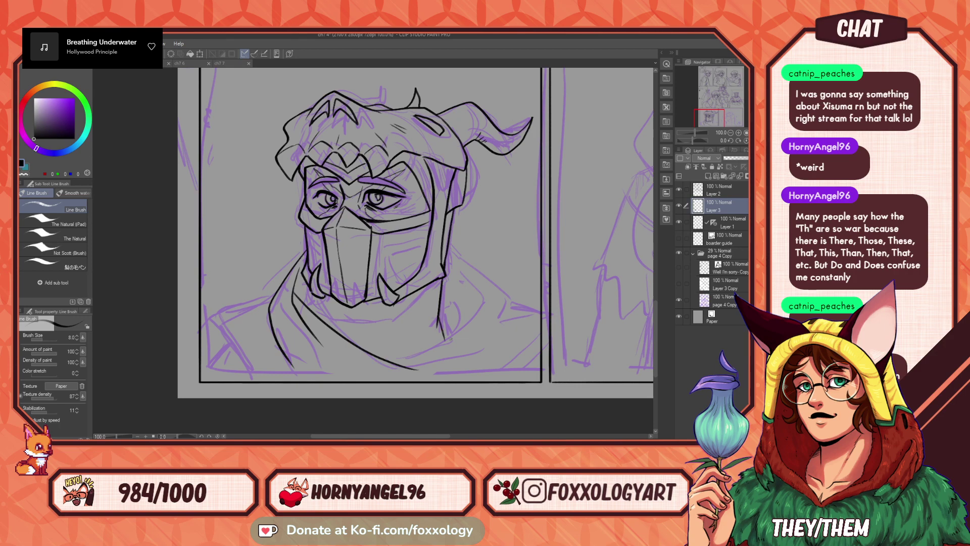
key("ctrl+z")
mouse_move(387, 360)
left_mouse_down()
mouse_move(452, 340)
mouse_move(502, 293)
mouse_move(505, 311)
mouse_move(476, 355)
left_mouse_up()
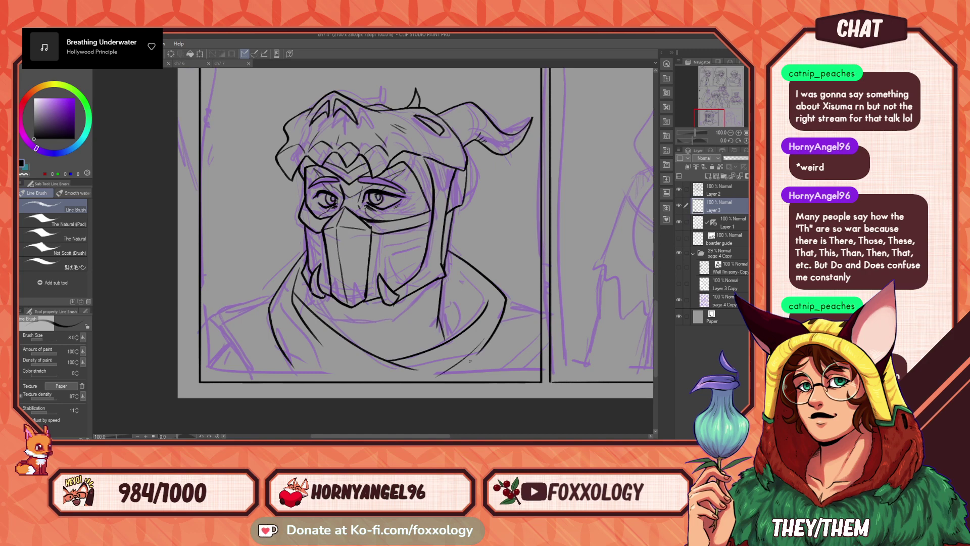
left_click_drag(465, 288, 455, 354)
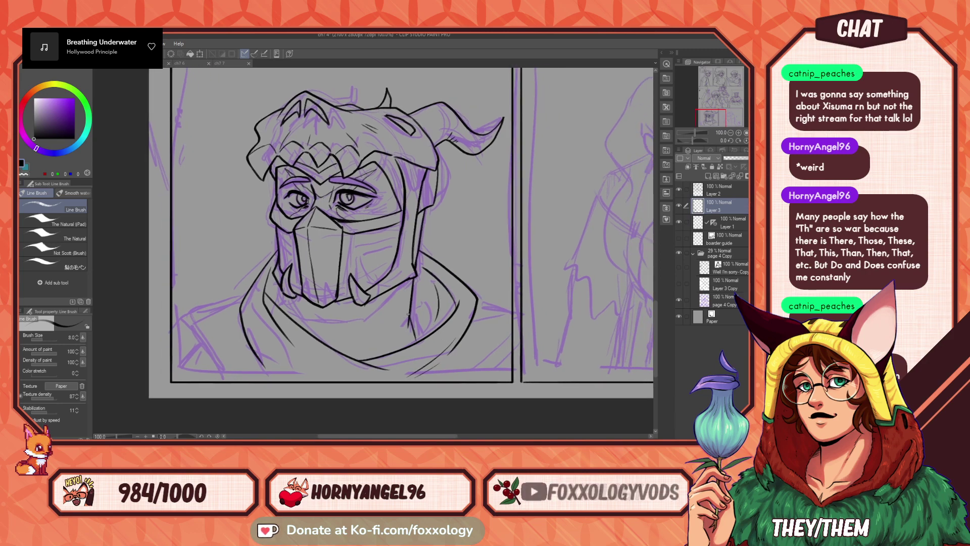
- Ink the masked figure's near shoulder and the diagonal garment edge below it, undoing an unwanted stroke
mouse_move(404, 337)
left_mouse_down()
mouse_move(407, 309)
mouse_move(398, 319)
mouse_move(414, 324)
left_mouse_up()
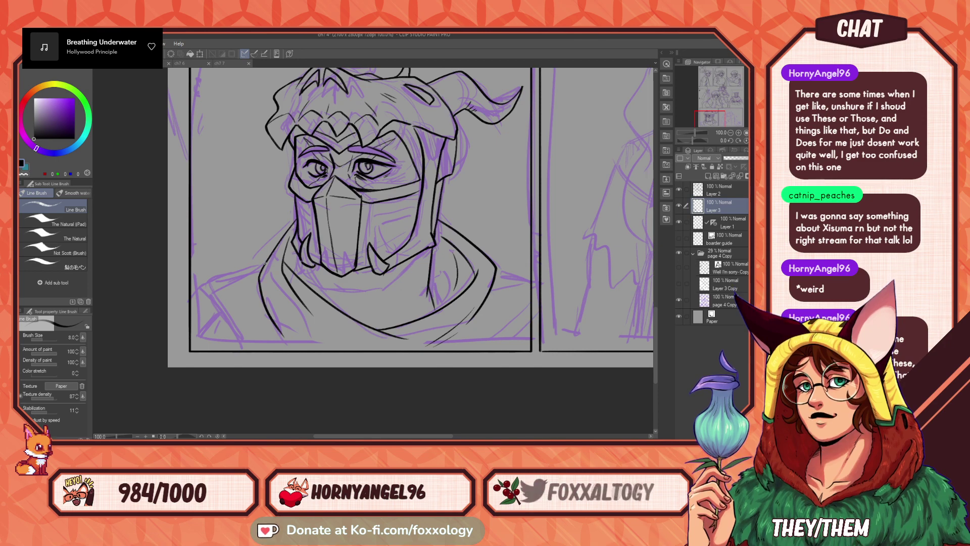
mouse_move(262, 263)
left_mouse_down()
mouse_move(203, 271)
mouse_move(194, 285)
mouse_move(263, 349)
left_mouse_up()
key("ctrl+z")
left_click_drag(195, 285, 243, 353)
left_click_drag(273, 299, 307, 325)
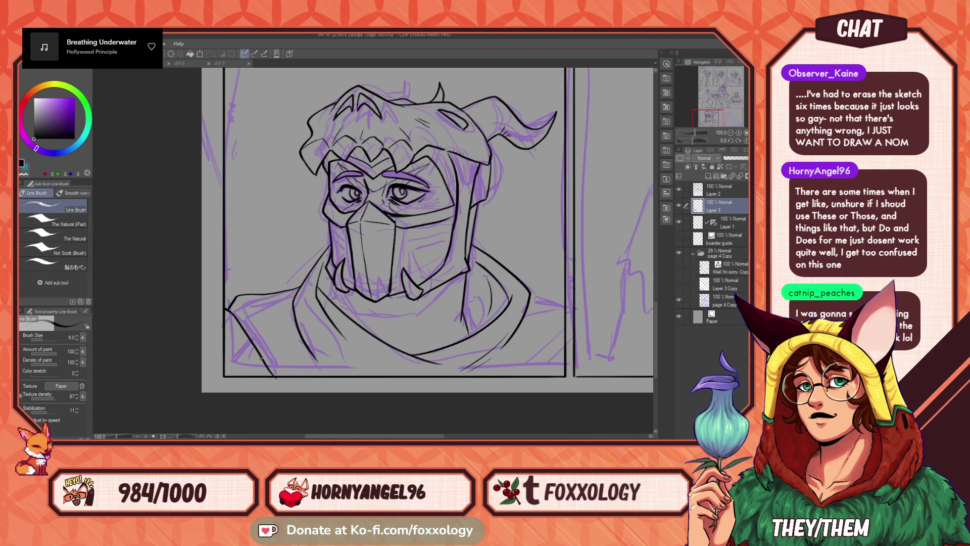
- Ink the masked figure's far shoulder line and add the remaining fold lines in the scarf
left_click_drag(510, 320, 315, 327)
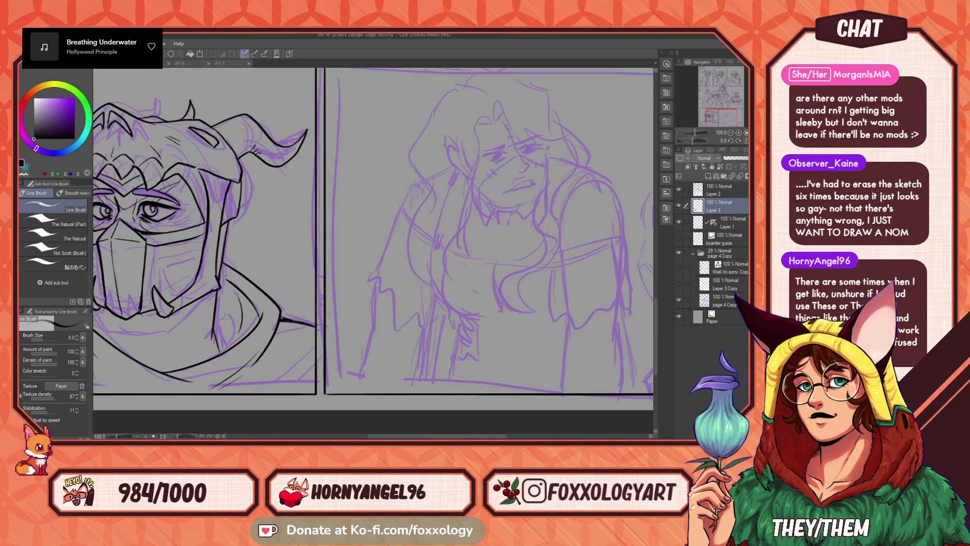
left_click_drag(320, 355, 499, 302)
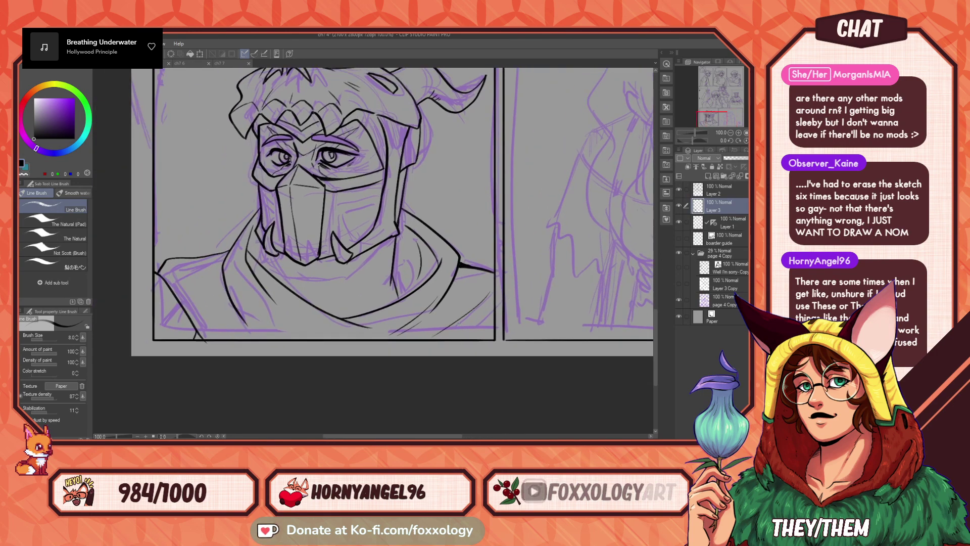
left_click_drag(414, 344, 419, 389)
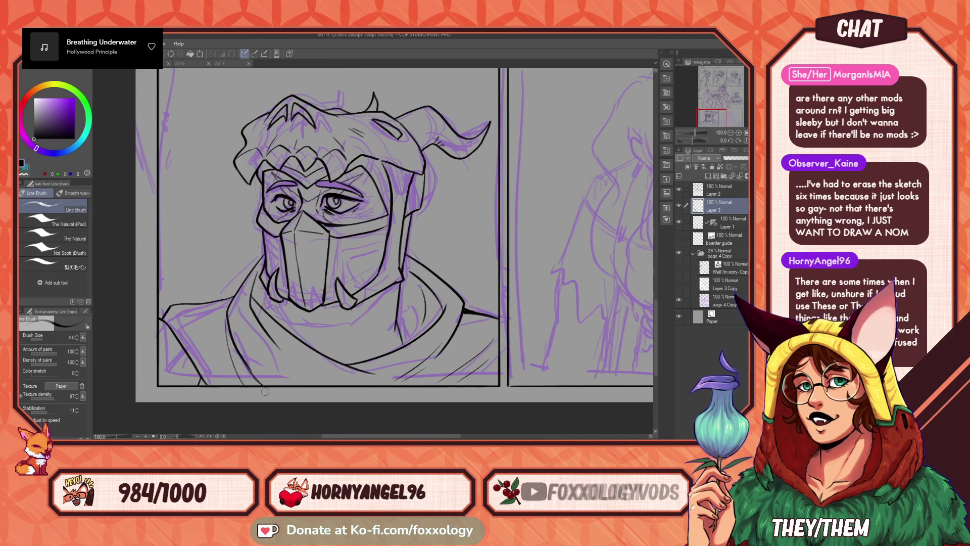
left_click_drag(415, 332, 393, 391)
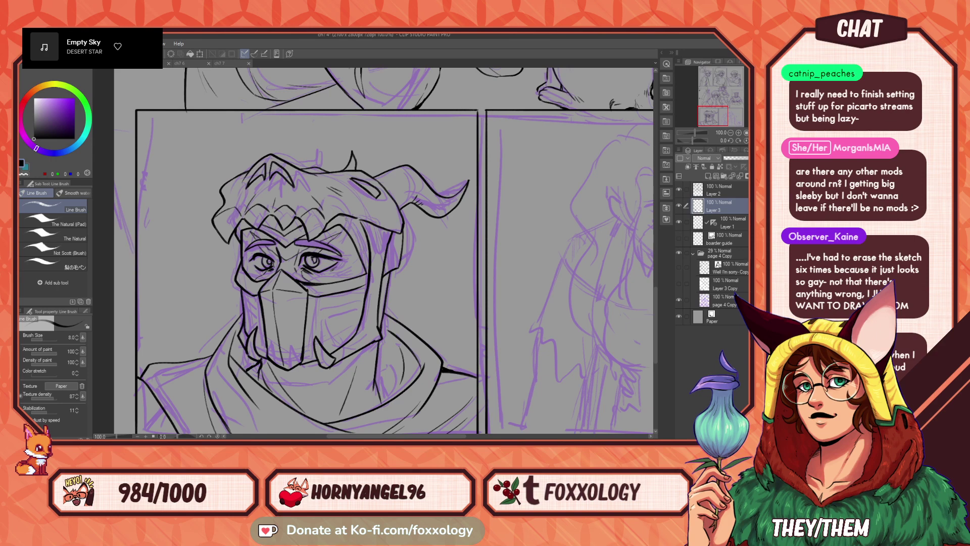
- Ink the swept forelock over the long-haired figure's forehead in the lower-right panel, redoing the first stroke
left_click_drag(458, 313, 468, 275)
left_click_drag(489, 324, 424, 369)
left_click_drag(535, 329, 381, 411)
left_click_drag(551, 264, 446, 202)
left_click_drag(420, 338, 408, 373)
left_click_drag(445, 257, 371, 236)
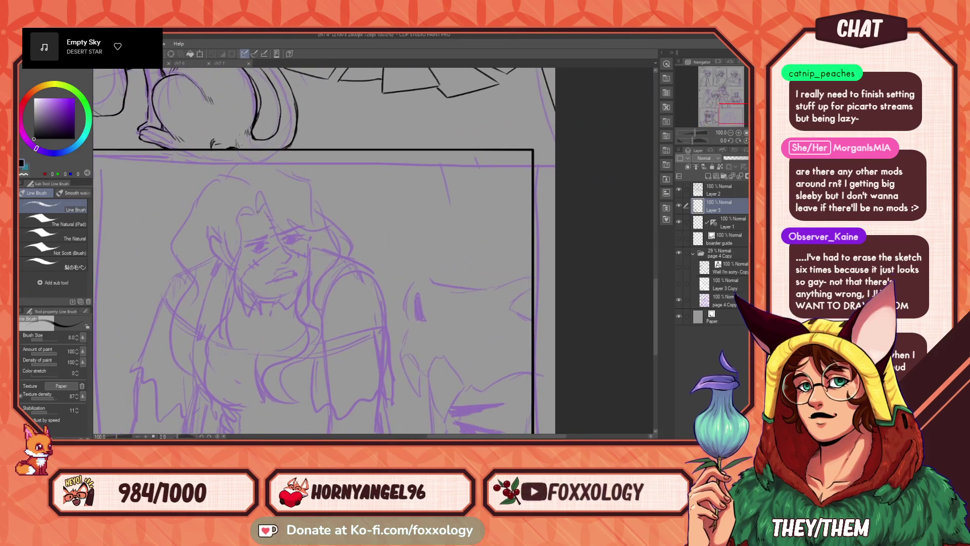
left_click_drag(263, 194, 301, 236)
key("ctrl+z")
mouse_move(272, 194)
left_mouse_down()
mouse_move(304, 237)
mouse_move(331, 226)
mouse_move(377, 314)
left_mouse_up()
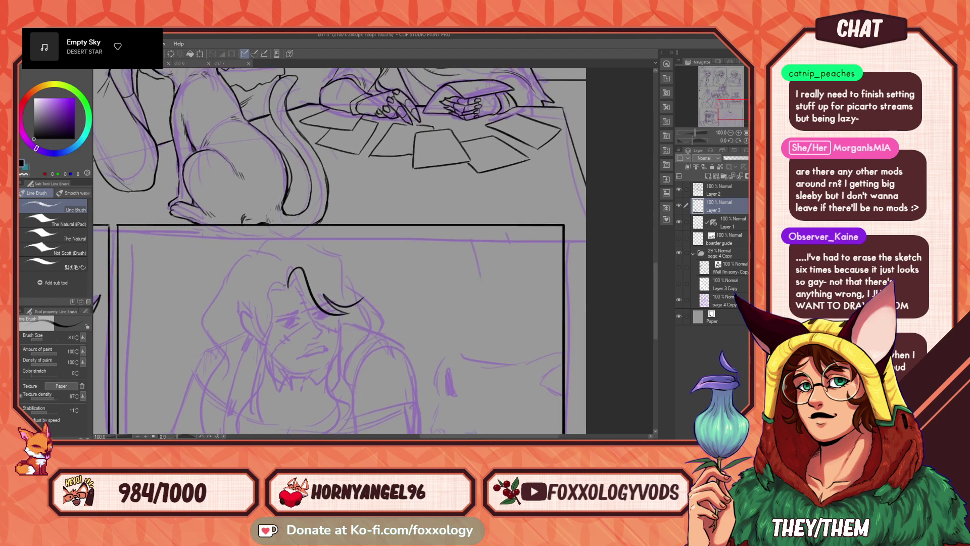
- Ink the long wavy strand down the side of the long-haired figure's face and the far cheek's contour
left_click_drag(284, 283, 255, 383)
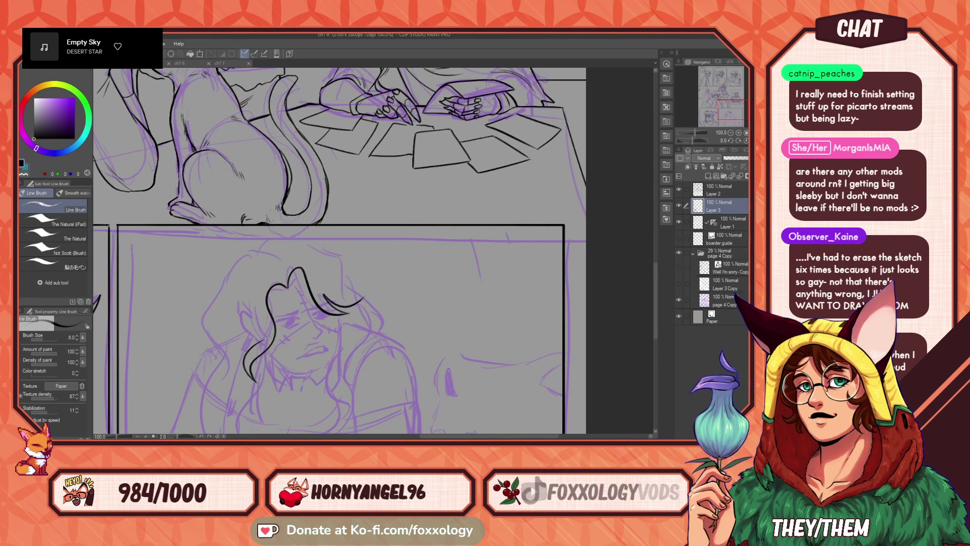
left_click_drag(420, 293, 377, 223)
left_click_drag(295, 247, 296, 284)
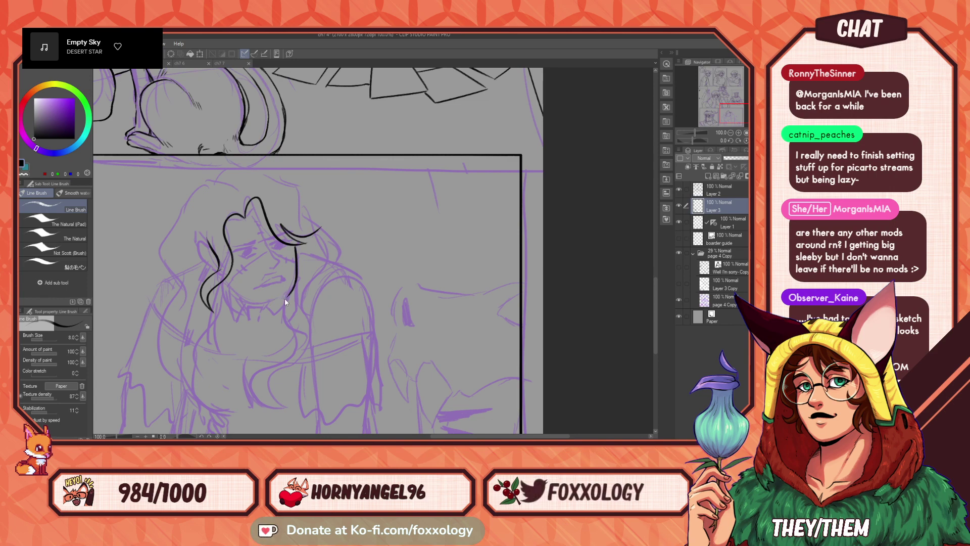
- Ink the long-haired figure's jaw and chin and the near ear with its inner lines in the lower-right panel
left_click_drag(266, 304, 226, 287)
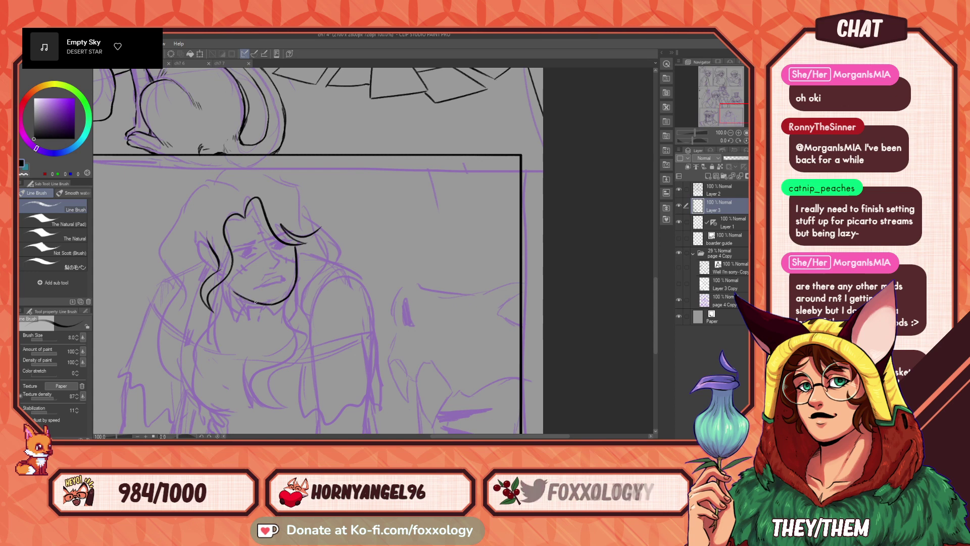
left_click_drag(289, 212, 321, 230)
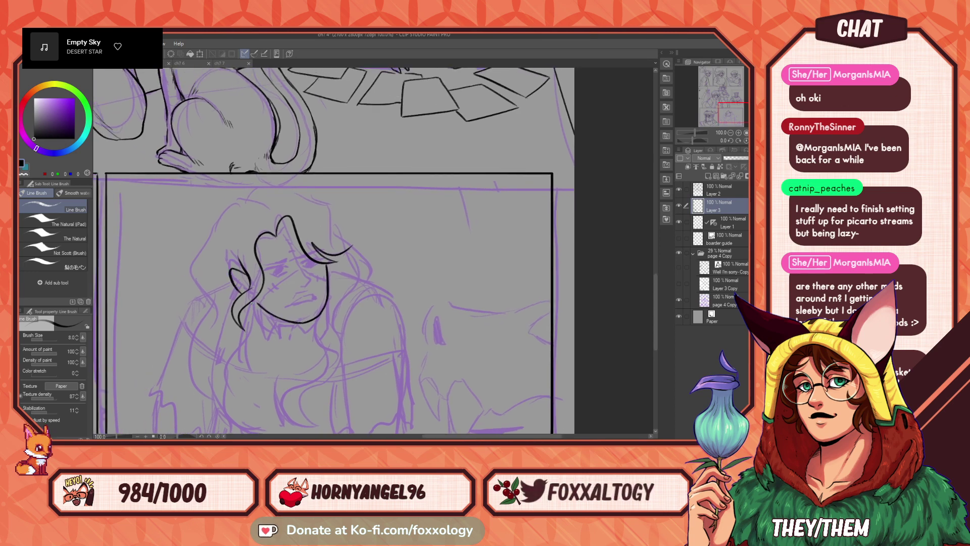
left_click_drag(284, 275, 287, 290)
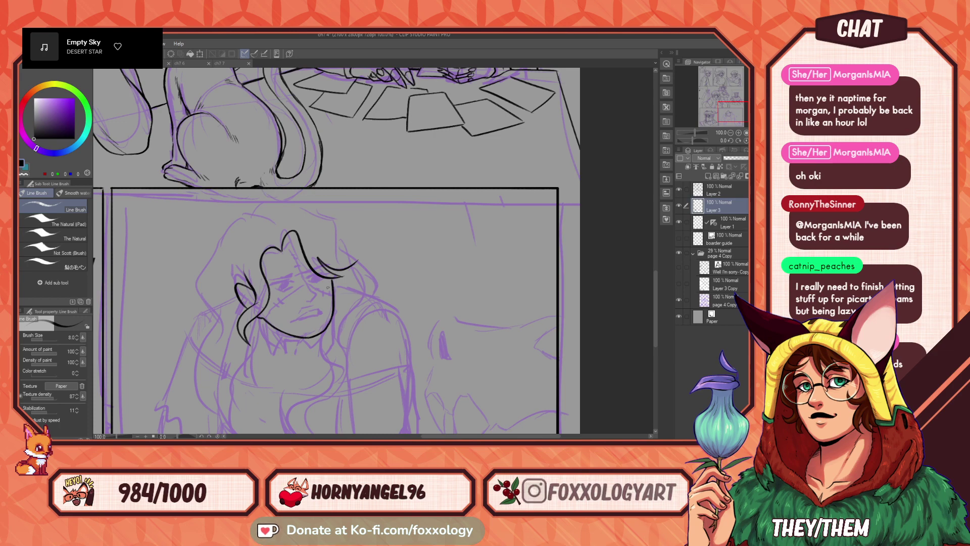
mouse_move(438, 337)
left_mouse_down()
mouse_move(405, 287)
mouse_move(438, 359)
left_mouse_up()
left_click_drag(247, 312, 250, 325)
- Ink the near side of the long-haired figure's hair from the crown down to a curled tip, undoing unwanted strokes
scroll(390, 303, "up", 2)
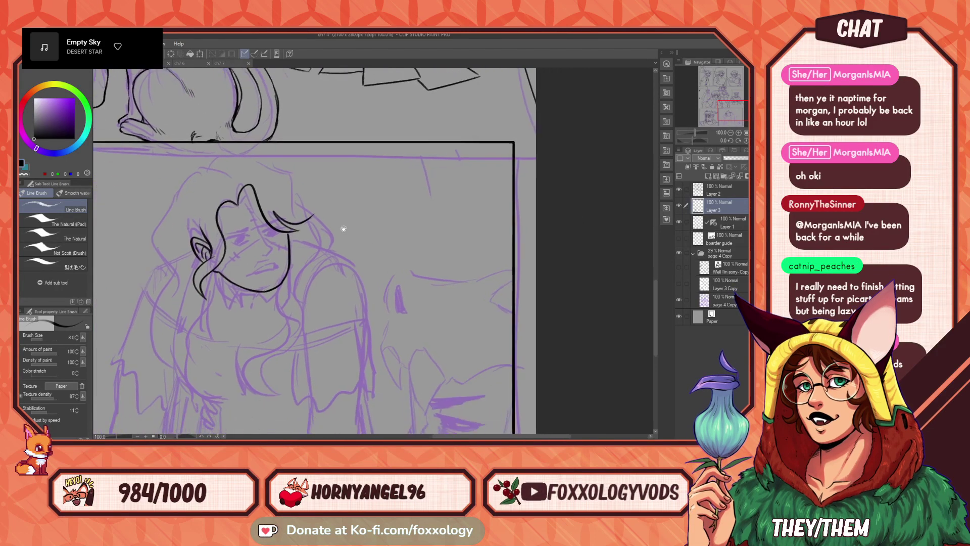
scroll(375, 310, "down", 2)
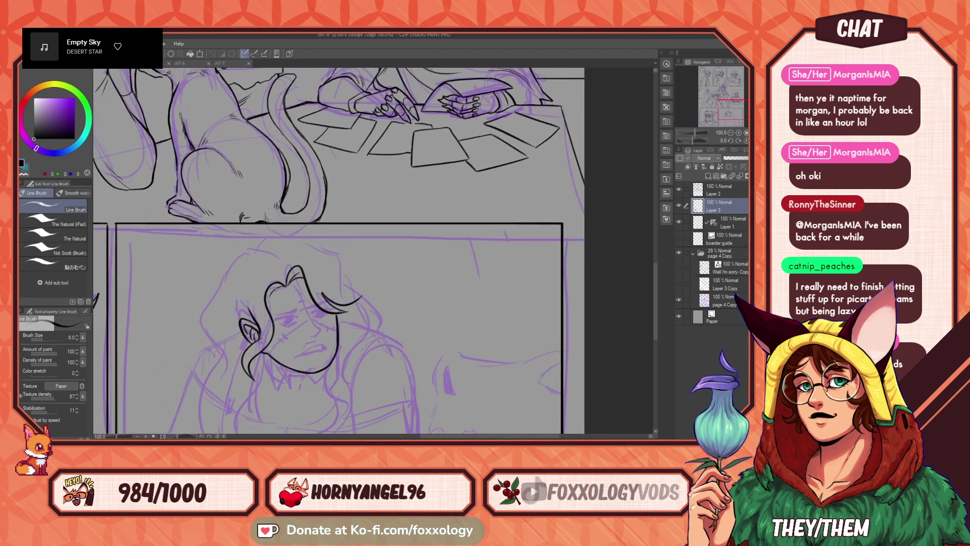
left_click_drag(424, 303, 354, 301)
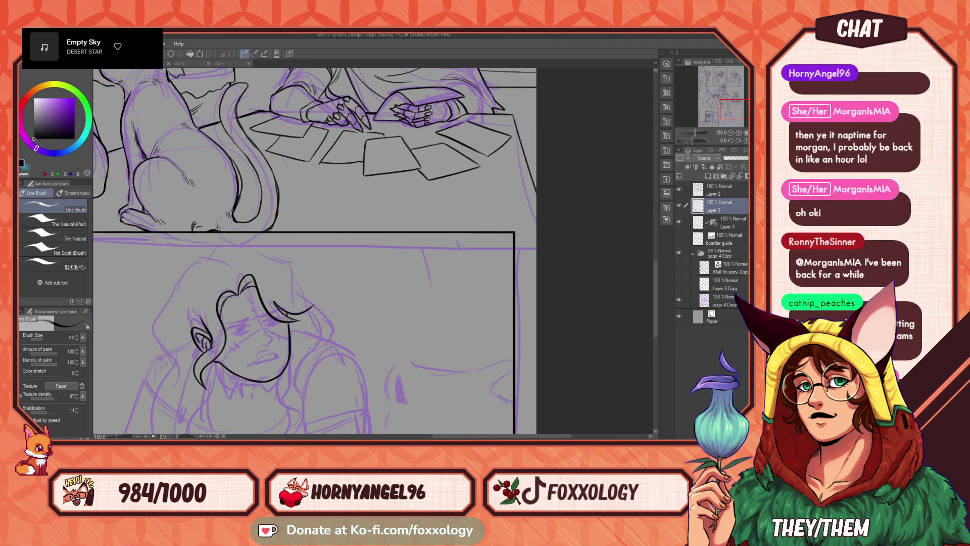
left_click_drag(340, 285, 361, 255)
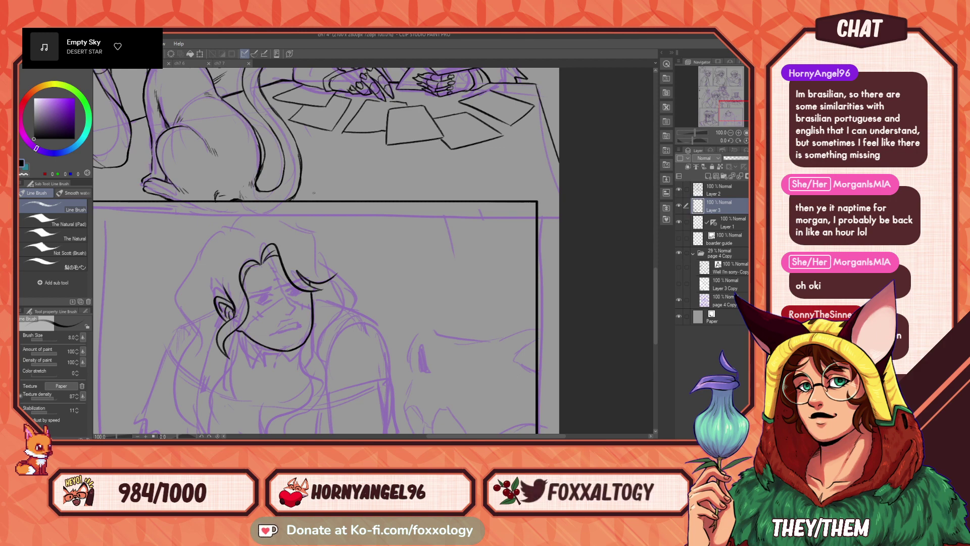
left_click_drag(337, 273, 313, 266)
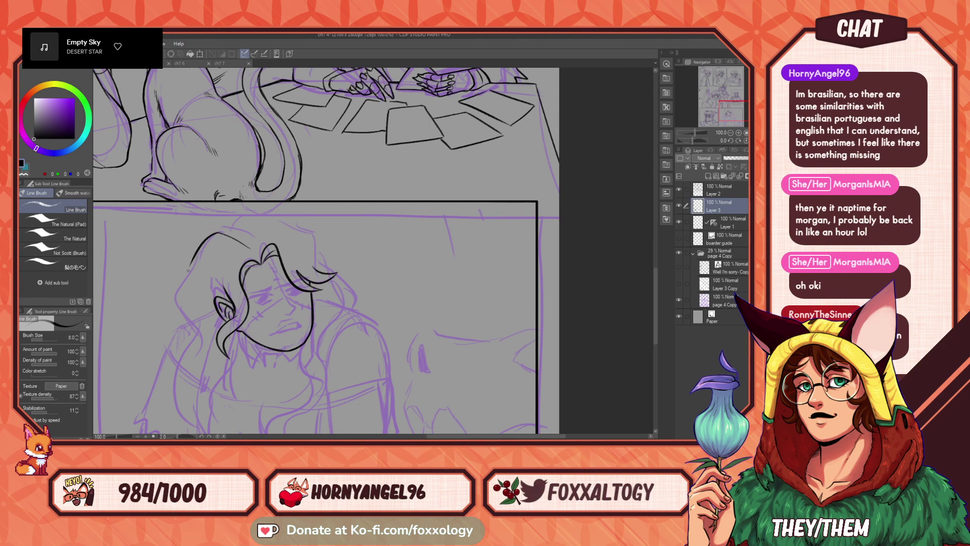
left_click_drag(188, 265, 193, 336)
left_click_drag(281, 315, 354, 282)
key("ctrl+z")
key("ctrl+z")
mouse_move(263, 236)
left_mouse_down()
mouse_move(247, 263)
mouse_move(267, 306)
left_mouse_up()
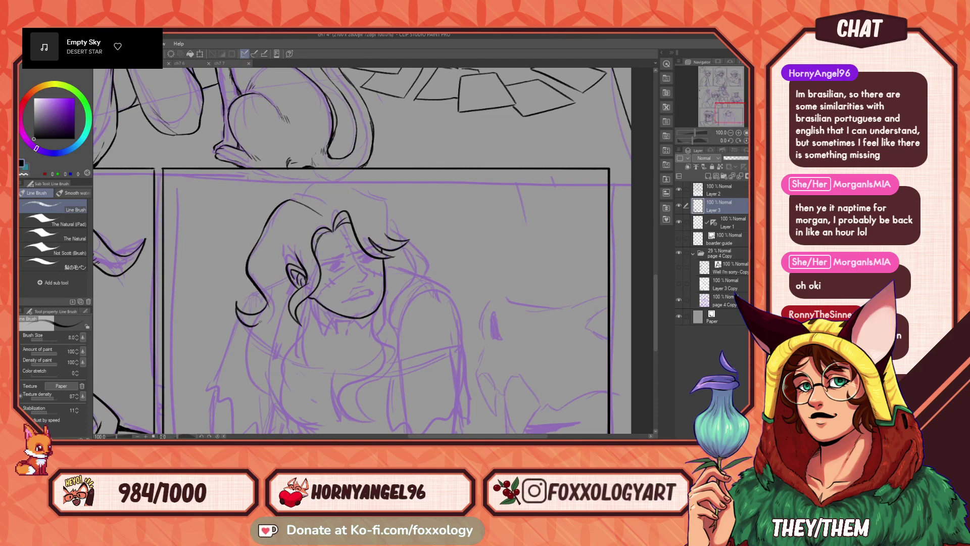
mouse_move(346, 309)
left_mouse_down()
mouse_move(311, 247)
mouse_move(351, 217)
mouse_move(312, 357)
left_mouse_up()
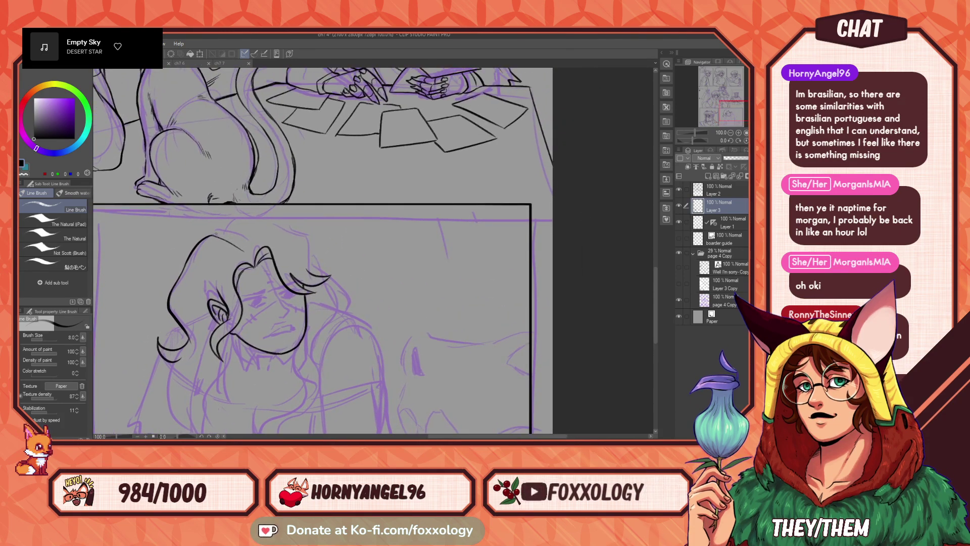
- Ink the rounded crown and the far side of the hair, ending in wispy tips beside the far cheek
mouse_move(236, 243)
left_mouse_down()
mouse_move(386, 219)
mouse_move(304, 251)
mouse_move(344, 228)
left_mouse_up()
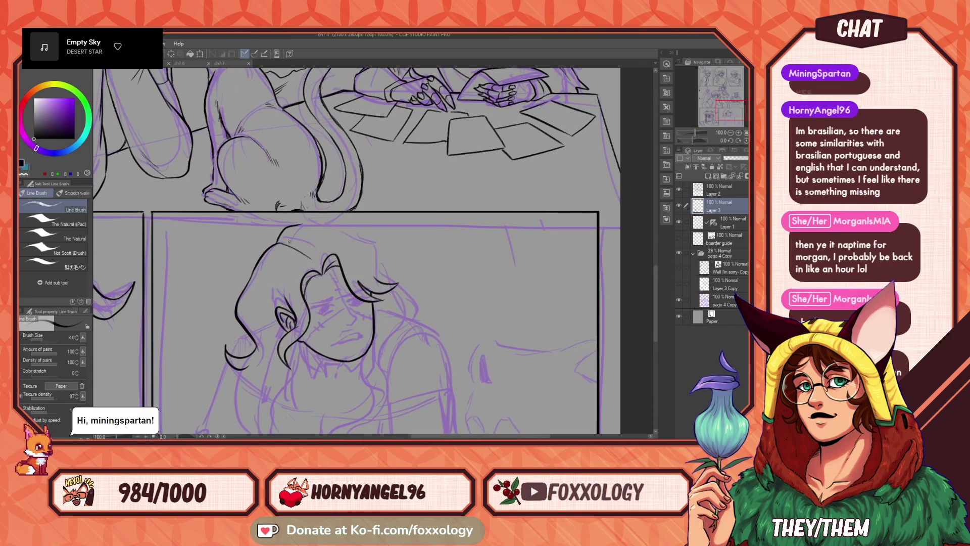
left_click_drag(419, 257, 304, 213)
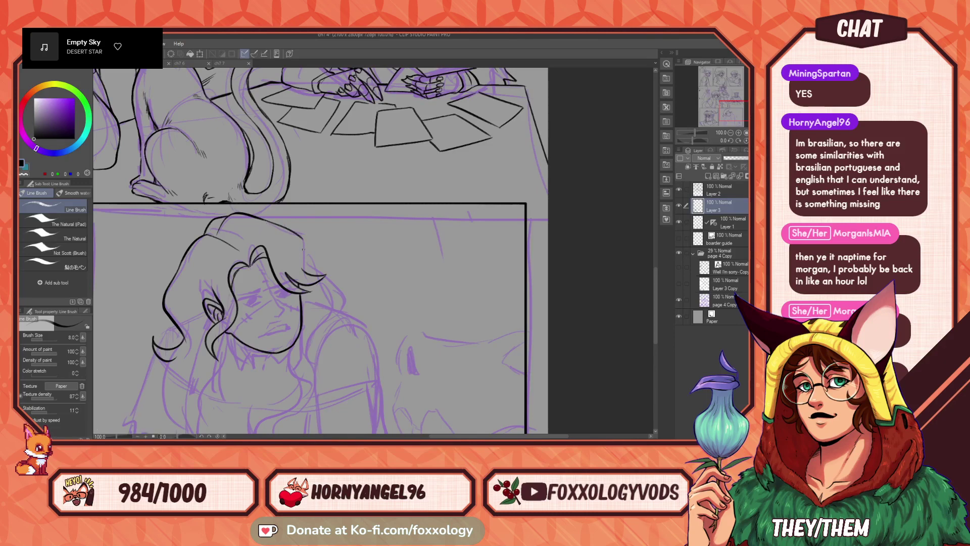
left_click_drag(355, 247, 327, 167)
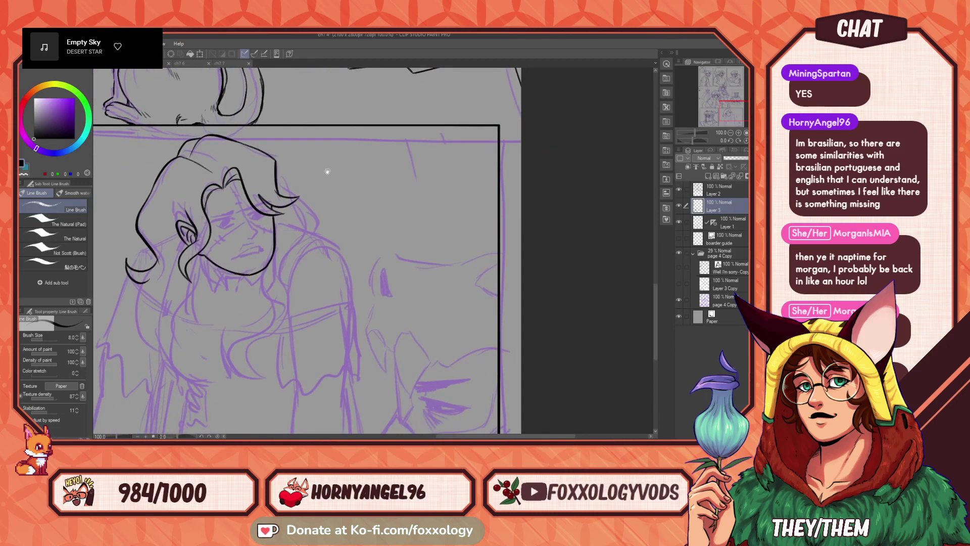
left_click_drag(345, 237, 352, 225)
left_click_drag(361, 305, 357, 279)
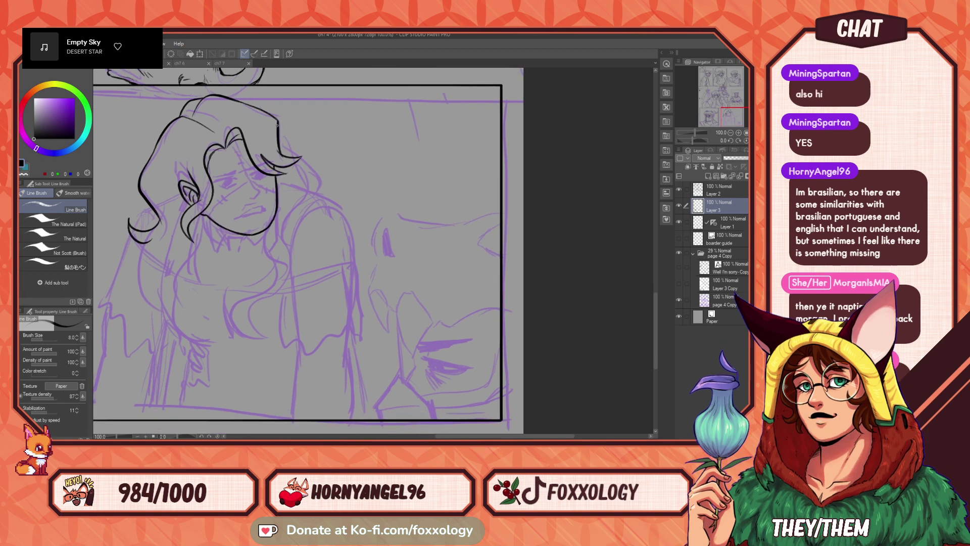
mouse_move(280, 125)
left_mouse_down()
mouse_move(289, 158)
mouse_move(311, 167)
left_mouse_up()
left_click_drag(296, 172, 309, 175)
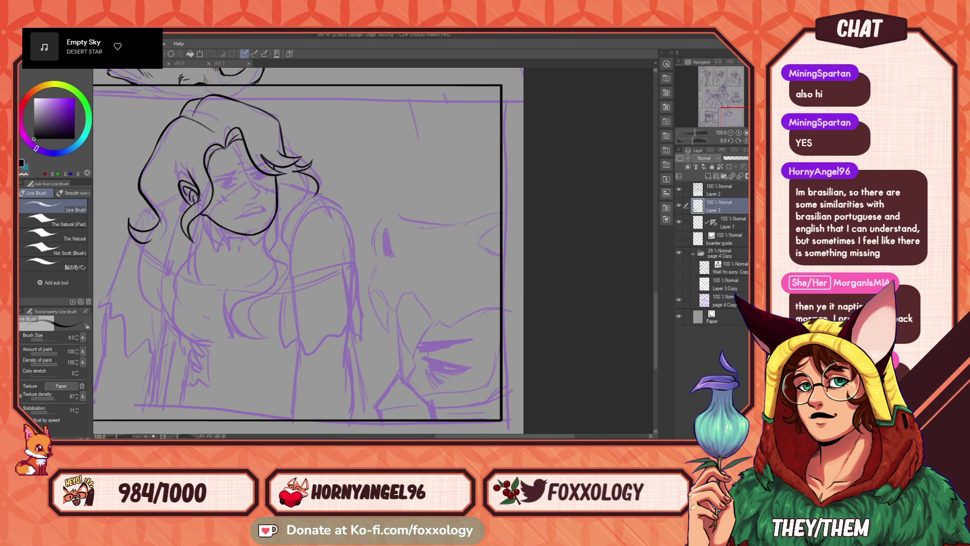
- Ink the long wavy strand falling over the far side of the chest with its curled ends, redoing the tip
left_click_drag(329, 216, 339, 257)
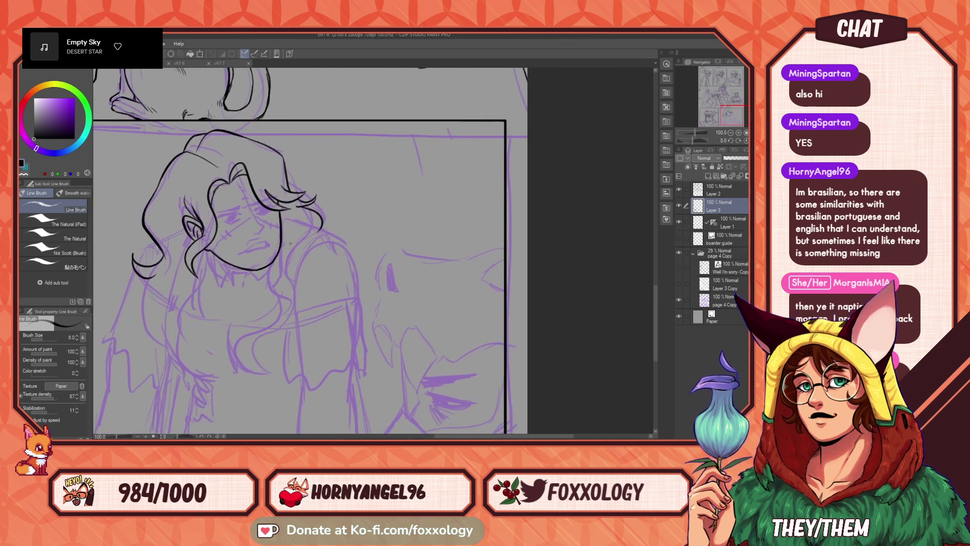
left_click_drag(298, 286, 286, 319)
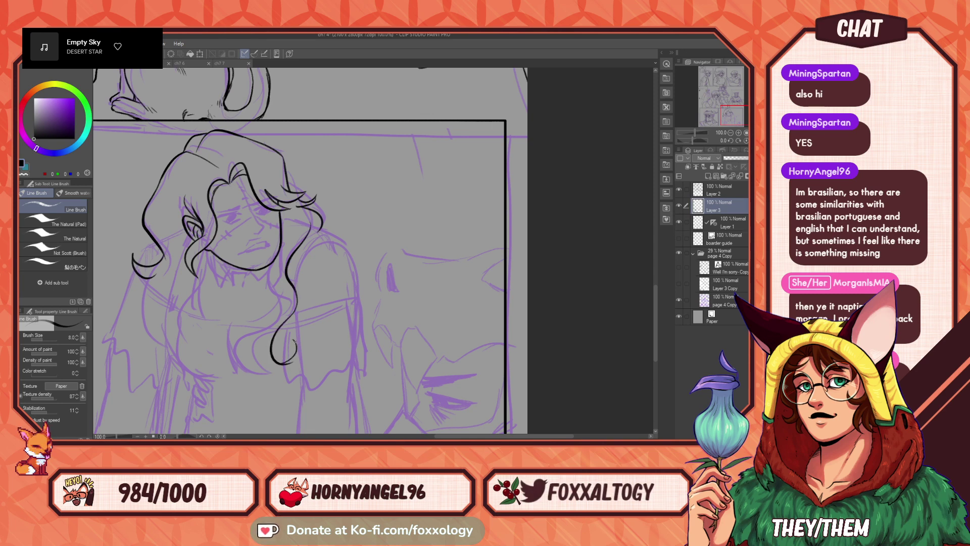
mouse_move(294, 362)
left_mouse_down()
mouse_move(302, 349)
mouse_move(252, 338)
left_mouse_up()
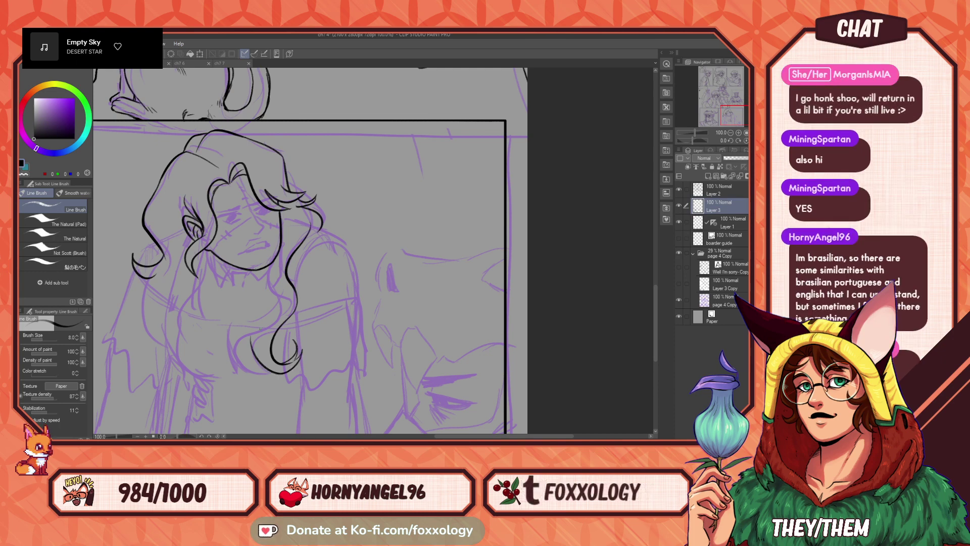
key("ctrl+z")
mouse_move(296, 358)
left_mouse_down()
mouse_move(280, 371)
mouse_move(253, 349)
left_mouse_up()
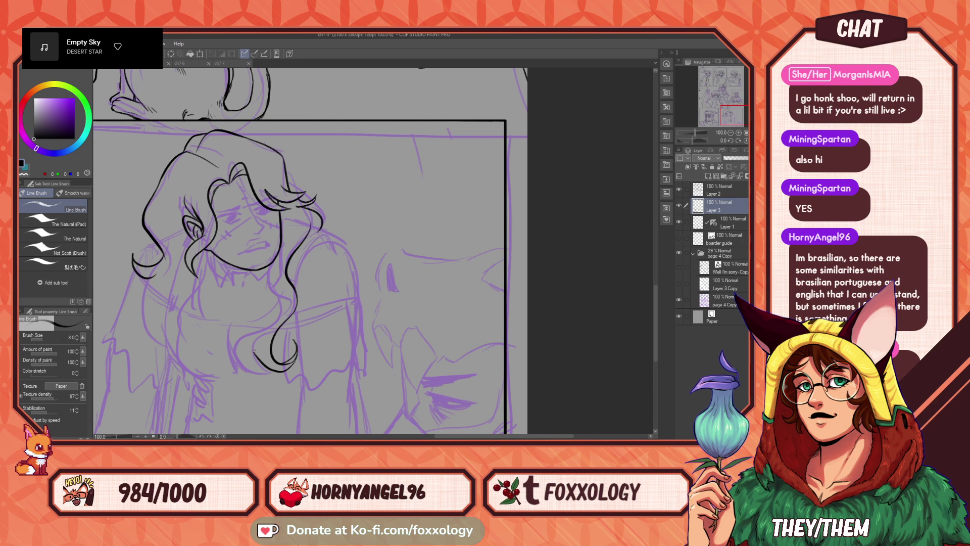
key("ctrl+z")
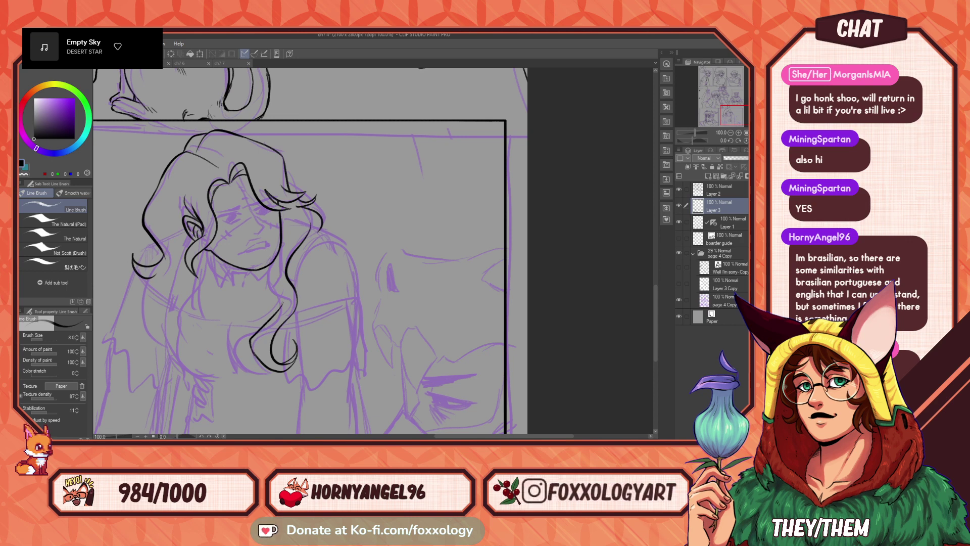
left_click_drag(277, 309, 276, 286)
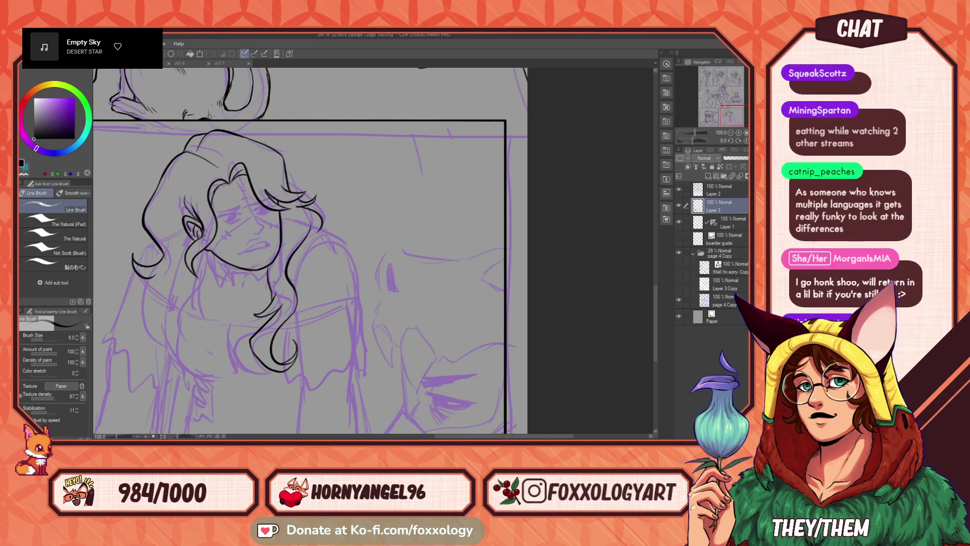
- Ink small leaves scattered through the long-haired figure's hair, checking the same character in the panel above for reference
left_click_drag(312, 286, 425, 365)
left_click_drag(323, 223, 339, 247)
left_click_drag(354, 142, 448, 411)
scroll(351, 197, "down", 7)
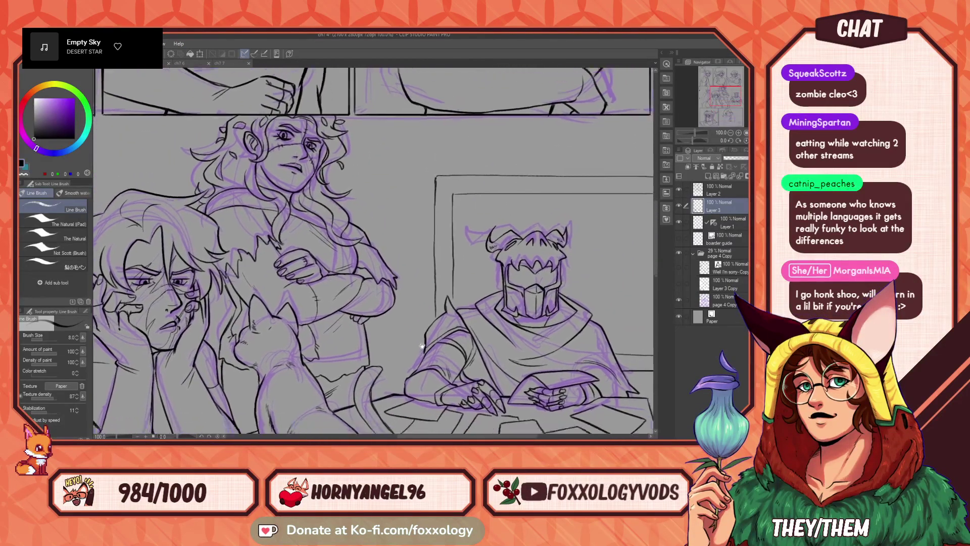
left_click_drag(352, 197, 358, 201)
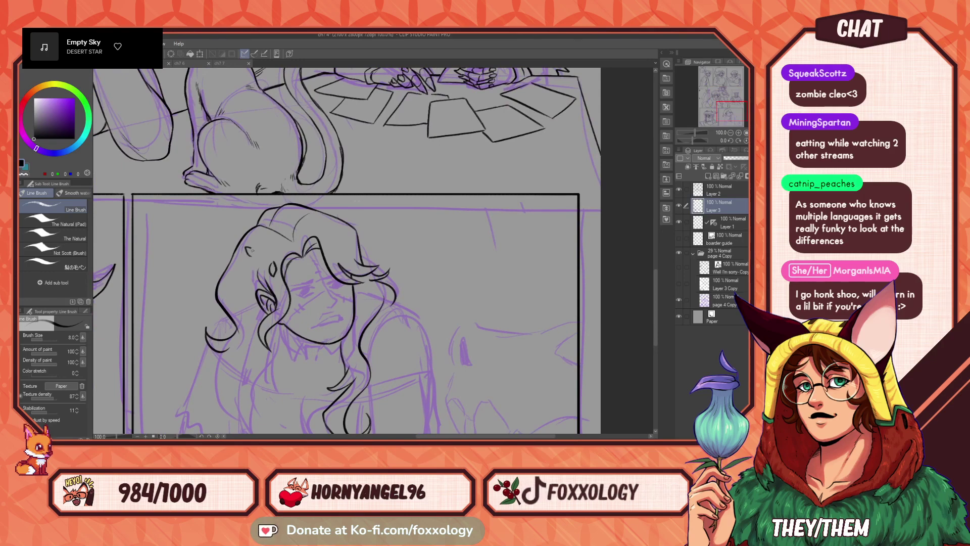
left_click_drag(243, 275, 244, 268)
left_click_drag(381, 235, 341, 266)
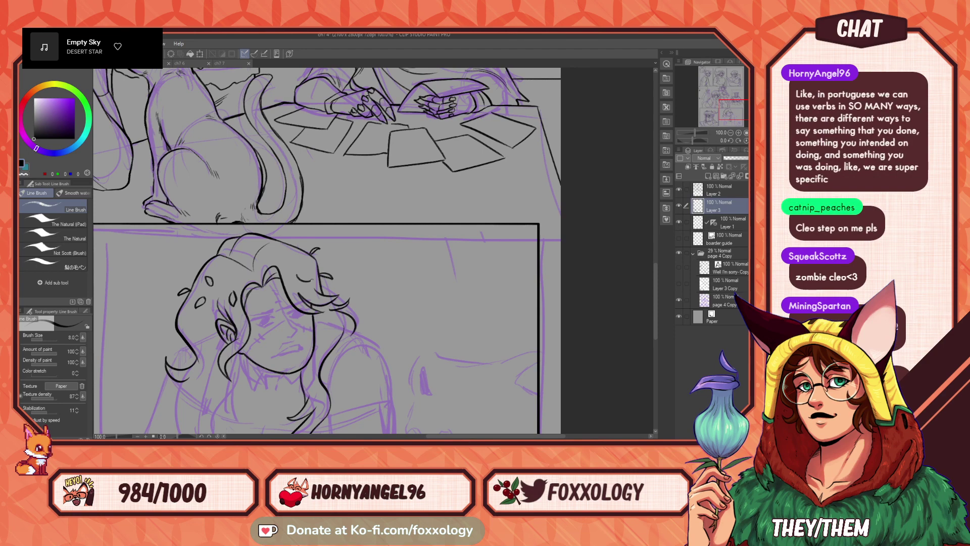
left_click_drag(292, 252, 285, 258)
left_click_drag(296, 298, 422, 221)
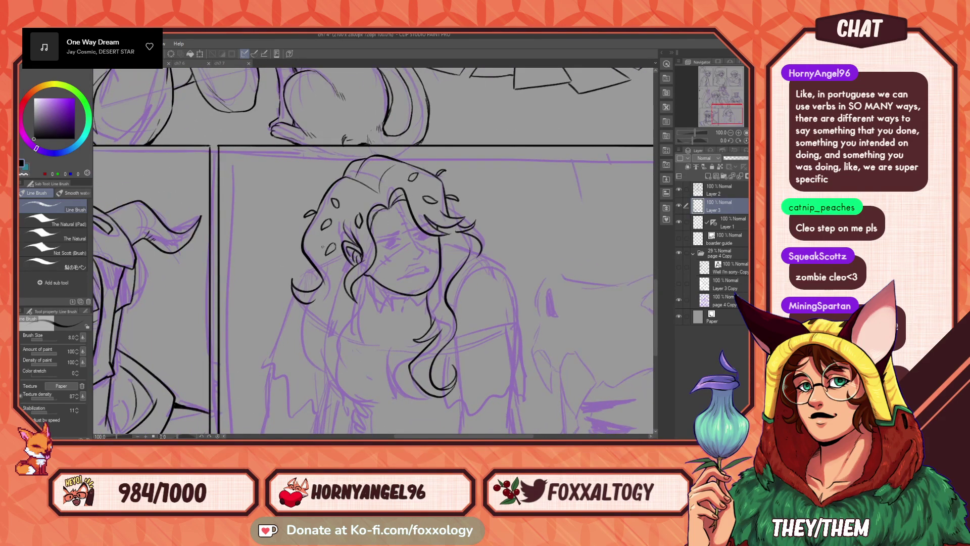
left_click_drag(305, 254, 306, 260)
- Ink the top of the far shoulder and the long wavy strand down the near side of the chest, redoing one stroke
left_click_drag(446, 226, 347, 267)
mouse_move(369, 298)
left_mouse_down()
mouse_move(323, 263)
mouse_move(321, 246)
mouse_move(338, 267)
mouse_move(424, 214)
mouse_move(487, 232)
left_mouse_up()
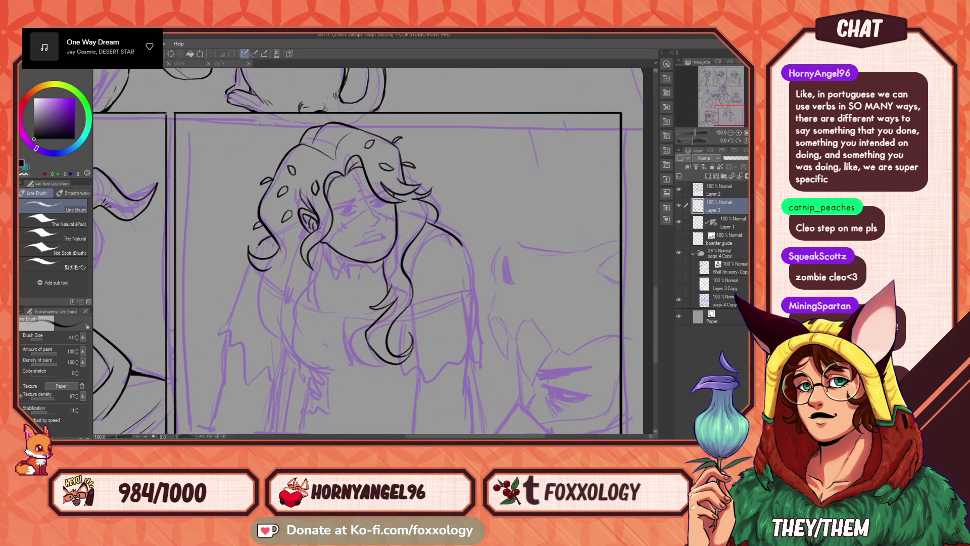
mouse_move(423, 255)
left_mouse_down()
mouse_move(351, 264)
mouse_move(387, 255)
left_mouse_up()
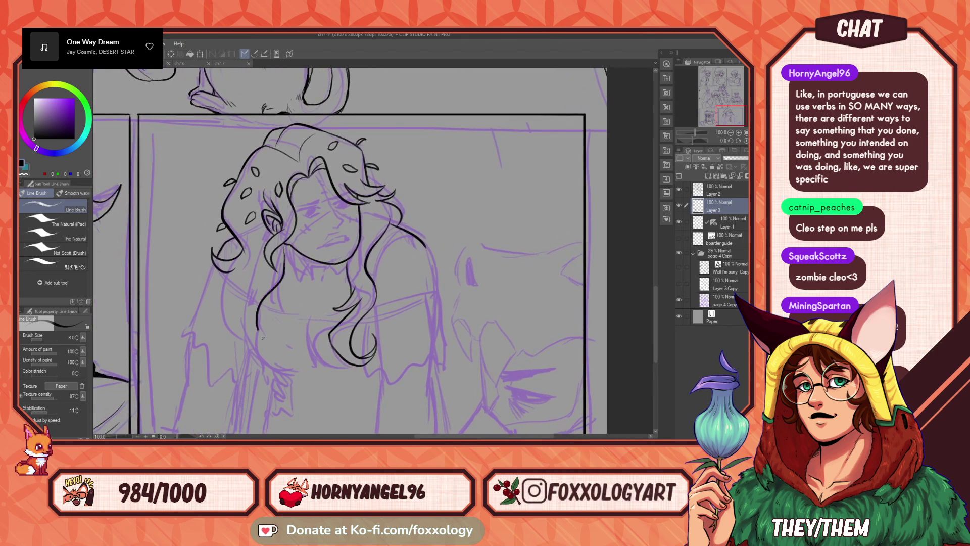
left_click_drag(248, 323, 263, 291)
key("ctrl+z")
mouse_move(261, 335)
left_mouse_down()
mouse_move(247, 307)
mouse_move(276, 283)
left_mouse_up()
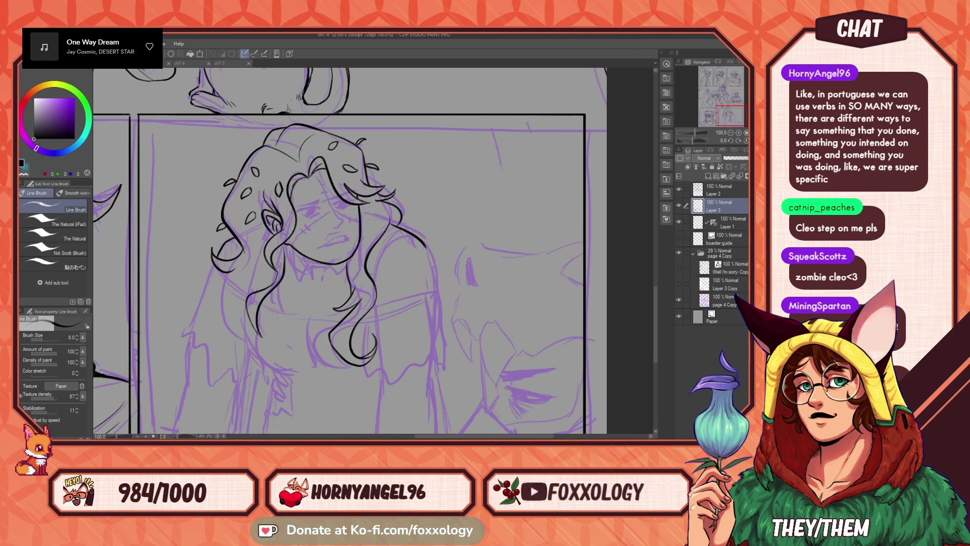
- Ink the outer edge of the long-haired figure's near sleeve and start its torn, jagged hem
left_click_drag(455, 290, 371, 305)
left_click_drag(359, 265, 474, 212)
mouse_move(408, 239)
left_mouse_down()
mouse_move(336, 331)
mouse_move(410, 245)
left_mouse_up()
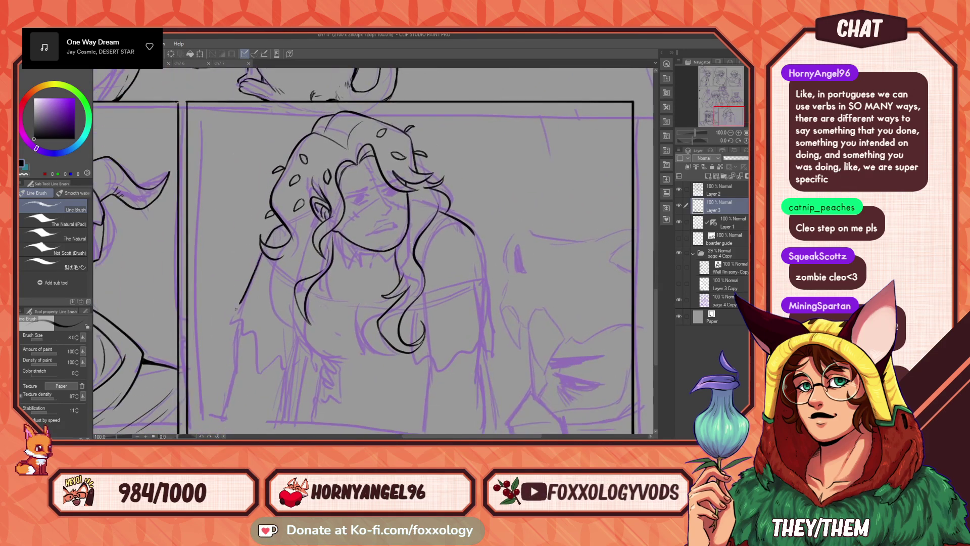
left_click_drag(243, 331, 251, 338)
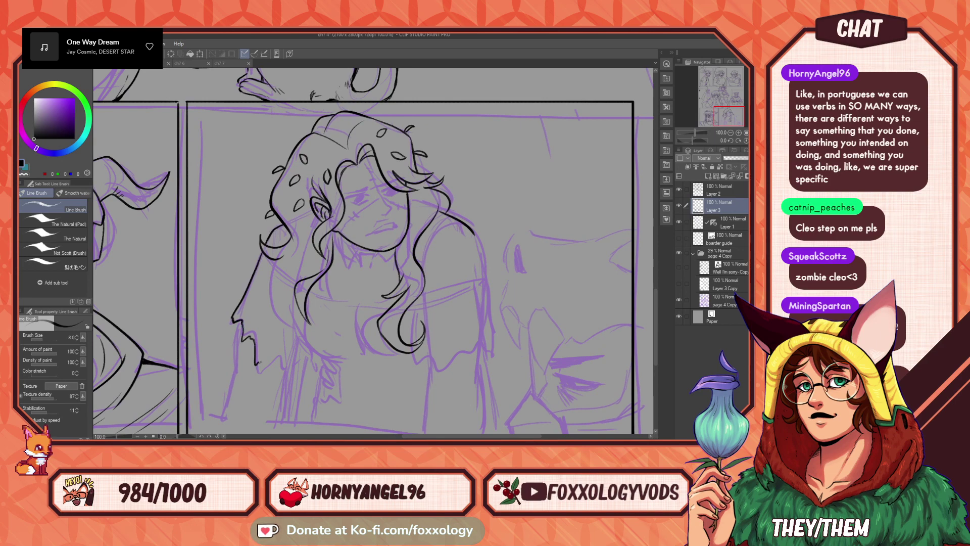
- Finish the near sleeve's torn hem and ink the torso's near contour with the gathered, ragged cloth at the waist
left_click_drag(365, 301, 336, 257)
mouse_move(261, 262)
left_mouse_down()
mouse_move(313, 318)
mouse_move(306, 328)
left_mouse_up()
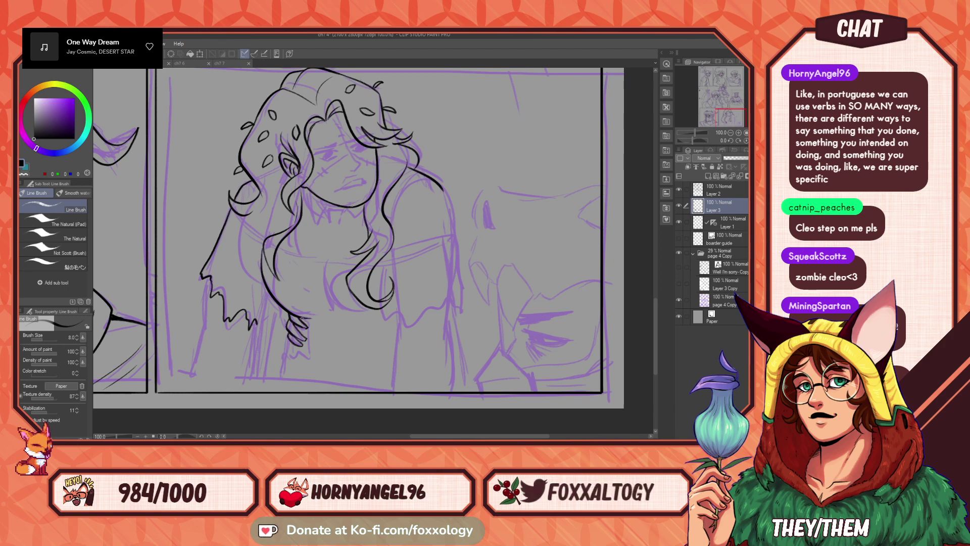
left_click_drag(309, 327, 313, 352)
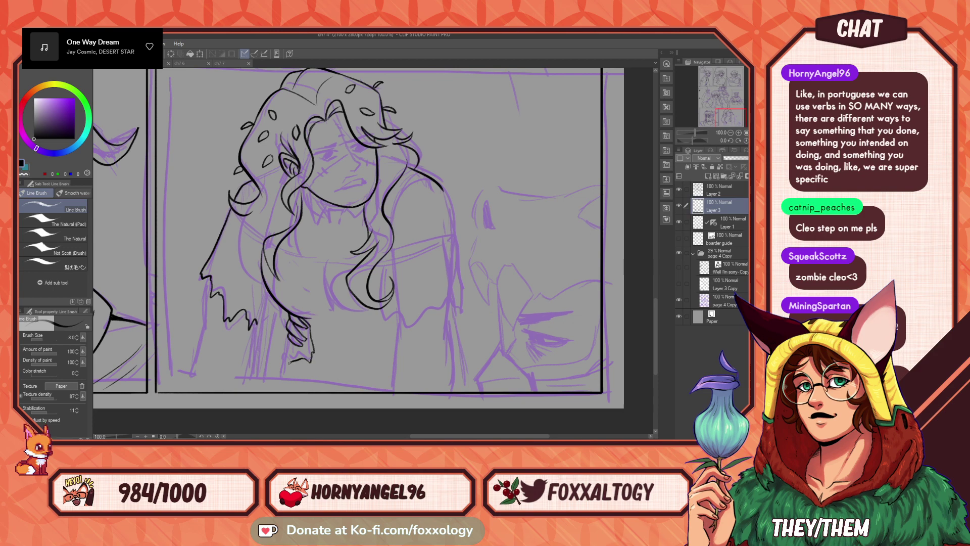
left_click_drag(290, 341, 281, 365)
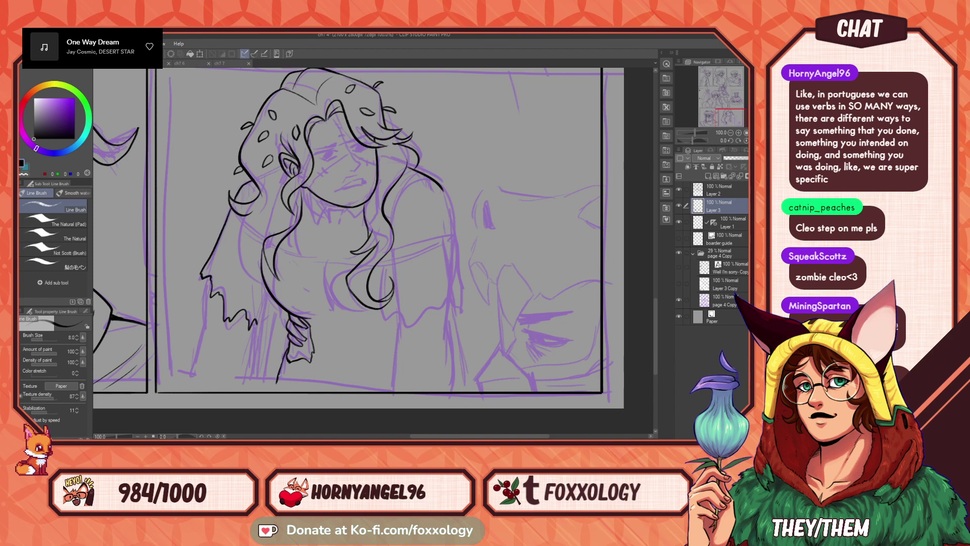
left_click_drag(498, 309, 447, 305)
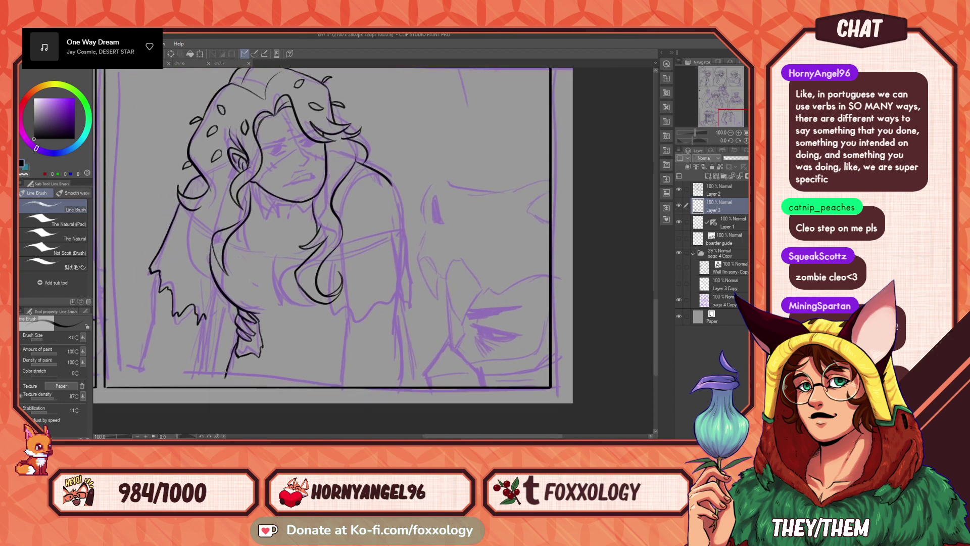
left_click_drag(412, 334, 332, 337)
mouse_move(347, 290)
left_mouse_down()
mouse_move(366, 316)
mouse_move(362, 327)
left_mouse_up()
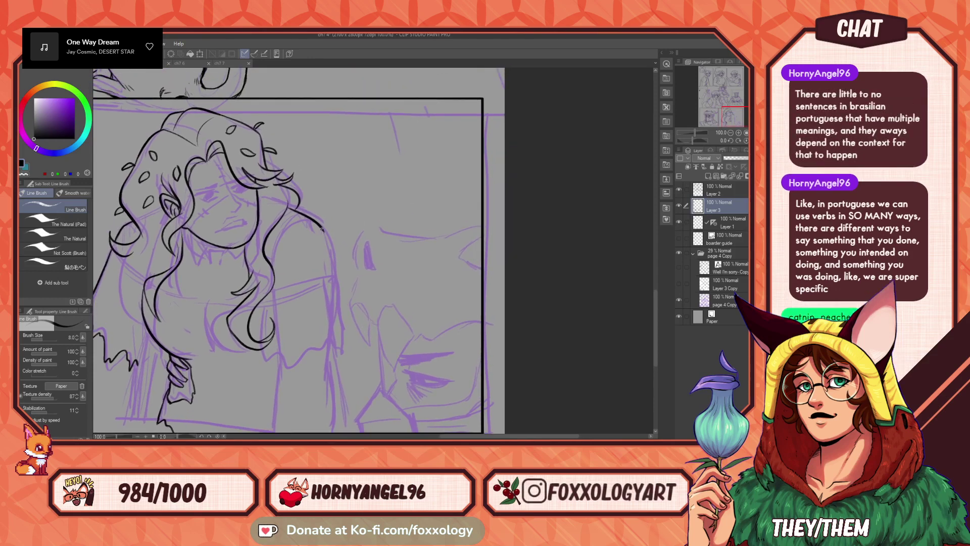
- Ink the long-haired figure's far shoulder, curving its outer contour down into the upper arm
mouse_move(326, 236)
left_mouse_down()
mouse_move(336, 277)
mouse_move(368, 271)
left_mouse_up()
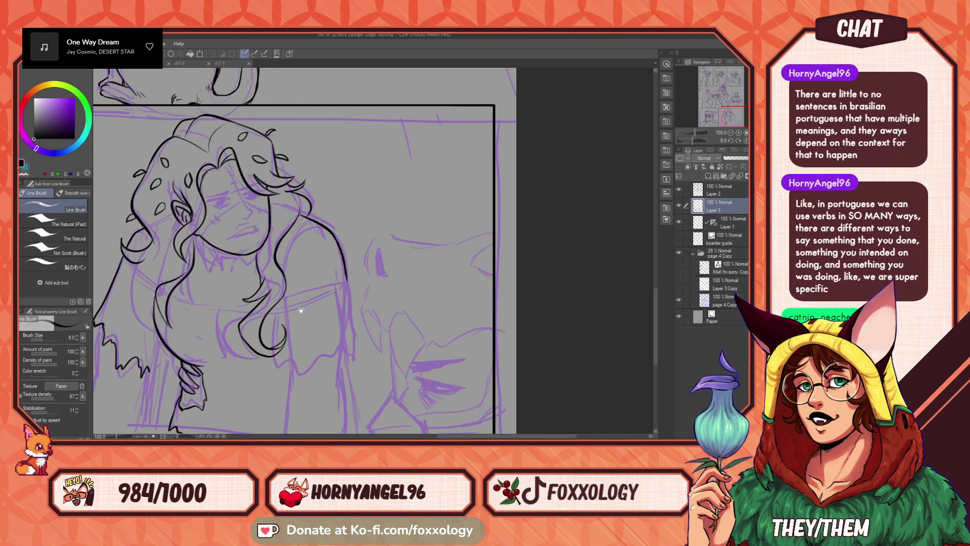
left_click_drag(295, 311, 399, 284)
left_click_drag(482, 282, 474, 282)
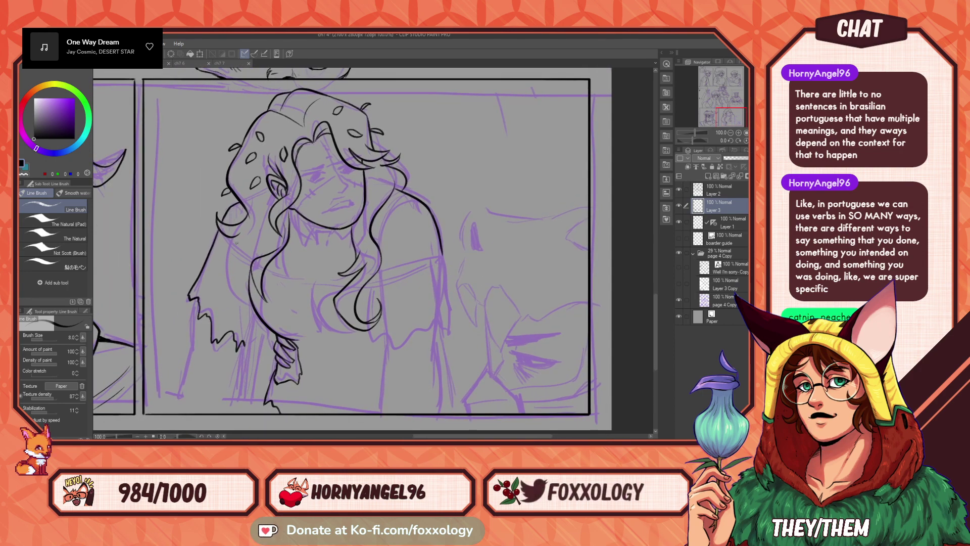
- Ink the hair strand hanging over the near arm, redoing it several times, and the dress's neckline across the chest
left_click_drag(236, 268, 247, 282)
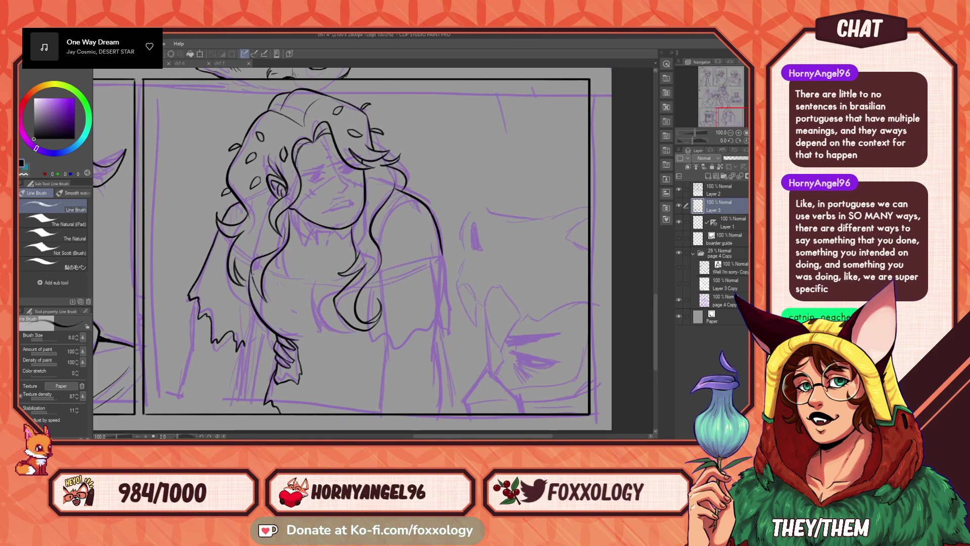
key("ctrl+z")
key("ctrl+z")
left_click_drag(236, 233, 243, 291)
key("ctrl+z")
mouse_move(236, 233)
left_mouse_down()
mouse_move(238, 293)
mouse_move(229, 261)
left_mouse_up()
key("ctrl+z")
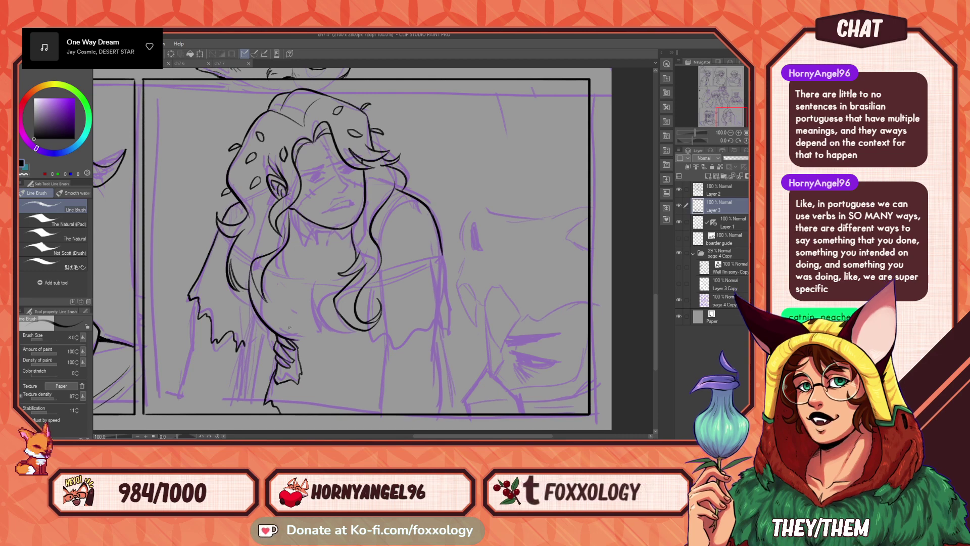
mouse_move(468, 282)
left_mouse_down()
mouse_move(360, 307)
mouse_move(335, 287)
mouse_move(354, 280)
mouse_move(310, 263)
mouse_move(247, 279)
mouse_move(385, 284)
mouse_move(365, 271)
mouse_move(432, 274)
left_mouse_up()
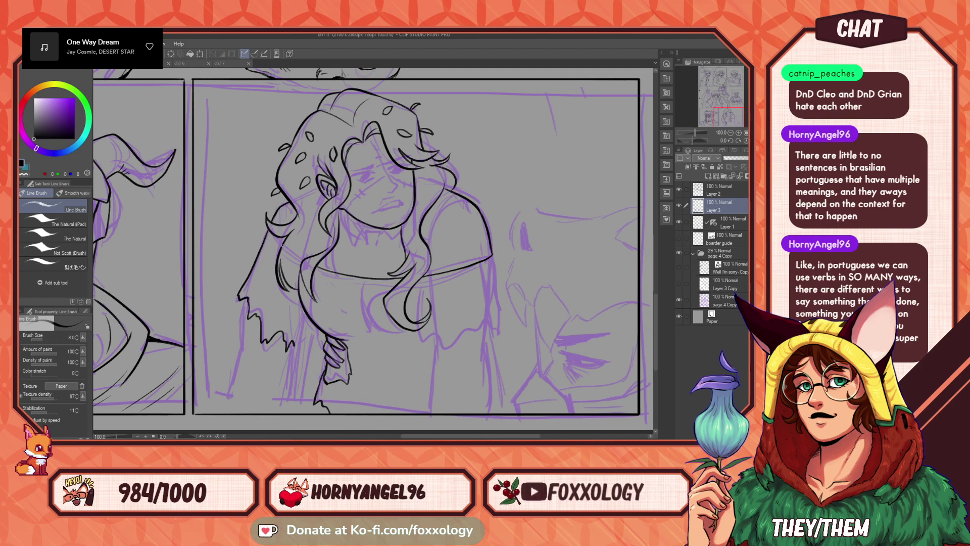
- Ink the far sleeve's outer edge and its torn, jagged hem
mouse_move(522, 290)
left_mouse_down()
mouse_move(495, 275)
mouse_move(387, 257)
left_mouse_up()
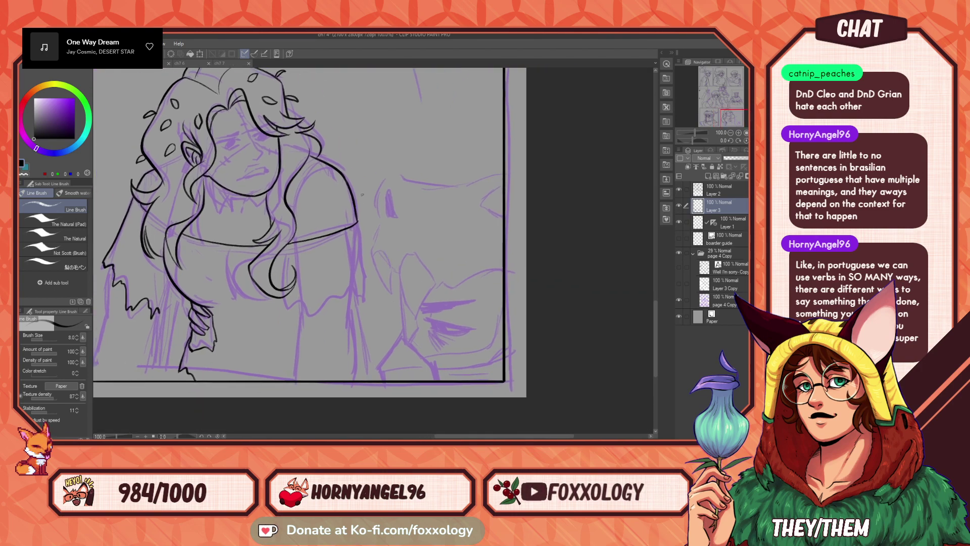
mouse_move(357, 218)
left_mouse_down()
mouse_move(369, 265)
mouse_move(323, 303)
mouse_move(302, 313)
mouse_move(285, 307)
left_mouse_up()
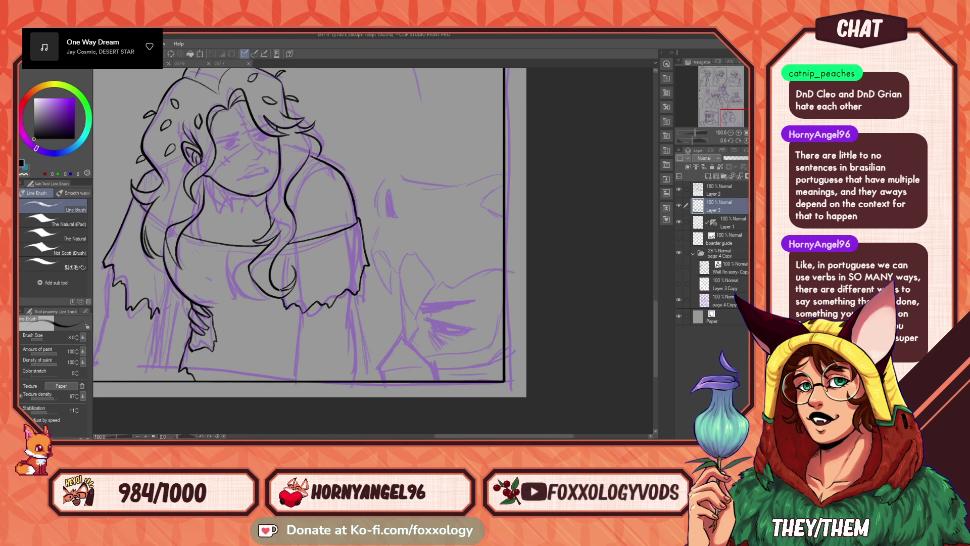
mouse_move(408, 291)
left_mouse_down()
mouse_move(433, 313)
mouse_move(493, 283)
mouse_move(444, 309)
mouse_move(395, 355)
mouse_move(397, 272)
mouse_move(440, 280)
mouse_move(392, 289)
mouse_move(463, 312)
left_mouse_up()
- Ink the neck and collarbone lines, the folds beneath the bust and the loose curl on the chest
left_click_drag(427, 258, 381, 322)
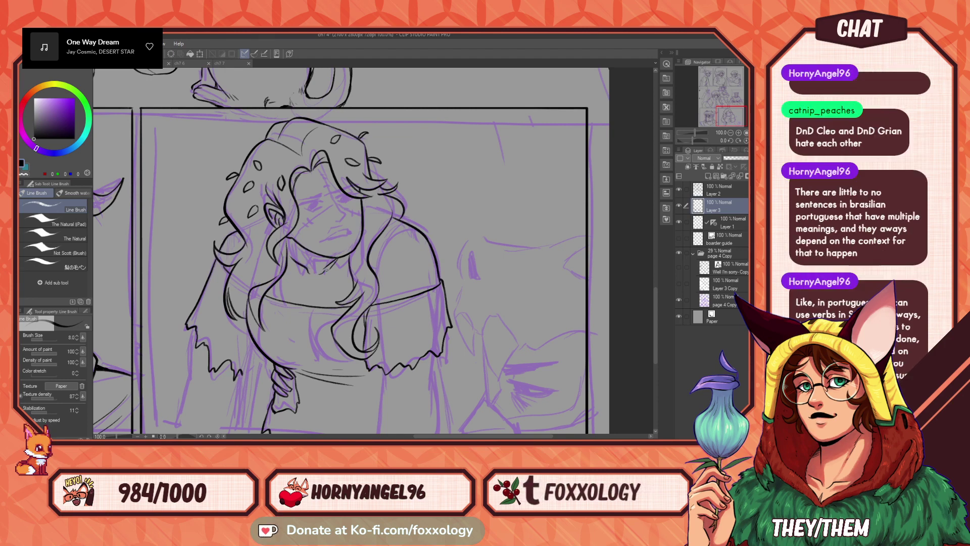
left_click_drag(487, 248, 432, 206)
mouse_move(410, 270)
left_mouse_down()
mouse_move(388, 260)
mouse_move(418, 271)
left_mouse_up()
left_click_drag(375, 305, 412, 330)
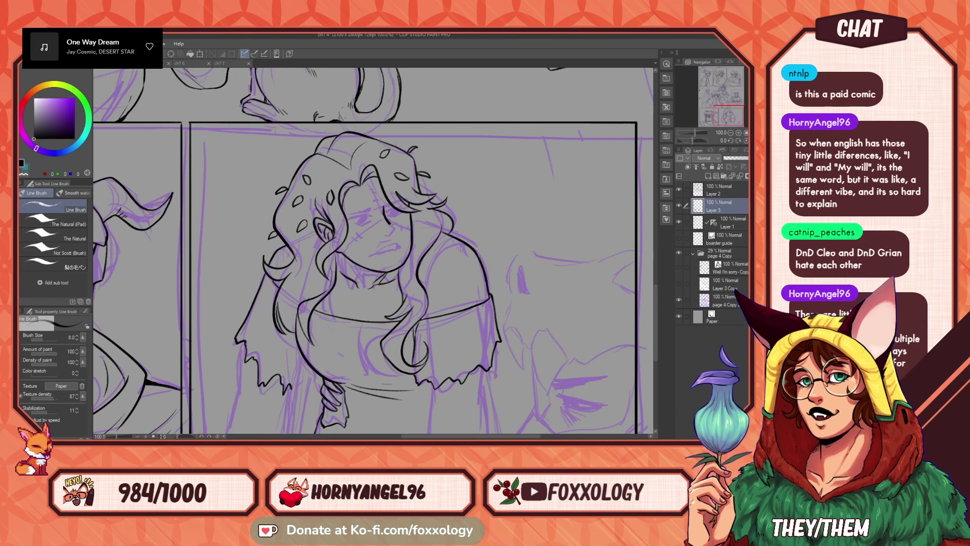
- Ink the long-haired figure's nose and the lowered brow above the near eye
left_click_drag(419, 230, 388, 276)
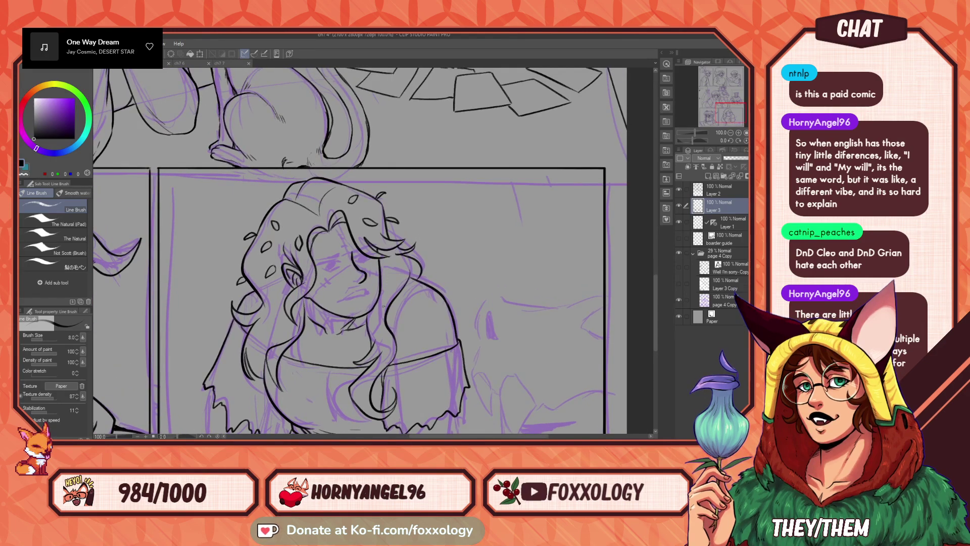
left_click_drag(383, 346, 407, 339)
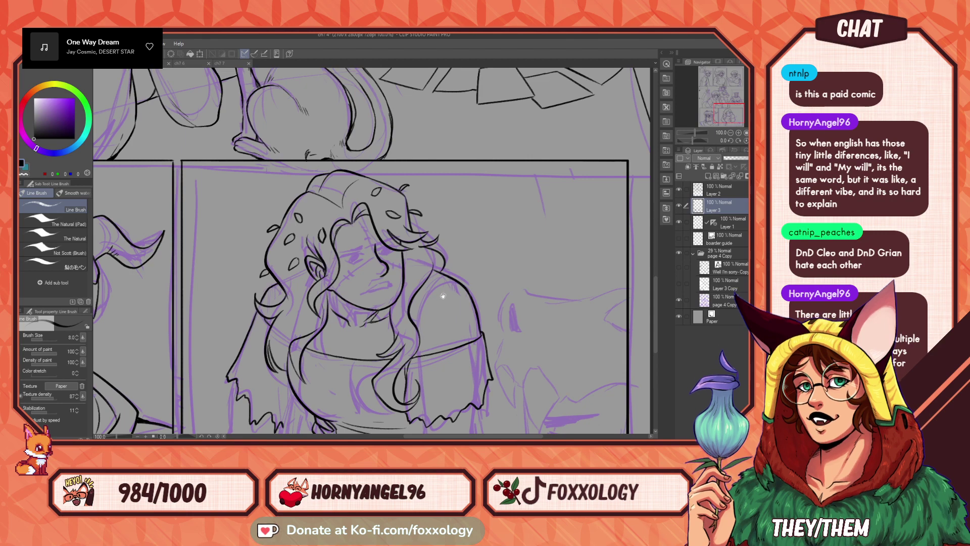
left_click_drag(447, 290, 432, 307)
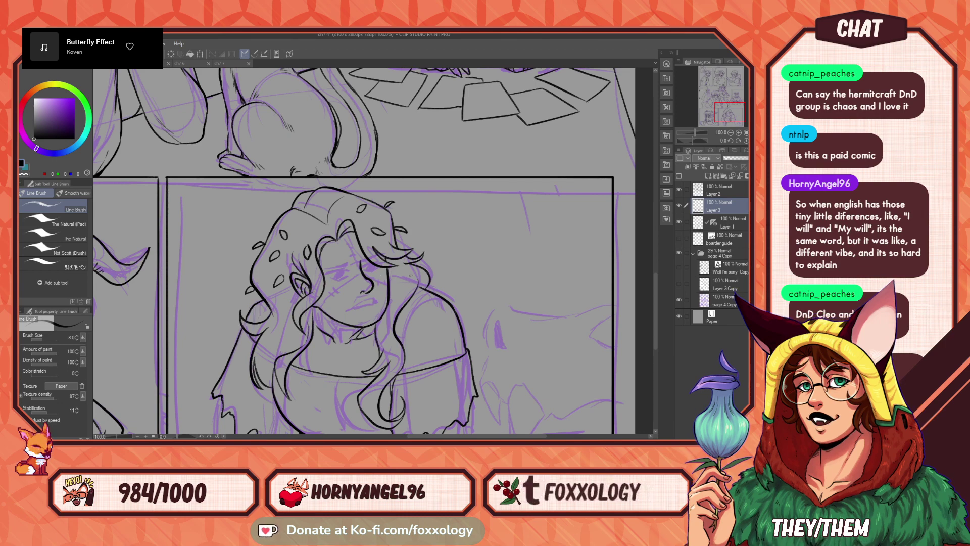
left_click_drag(392, 329, 362, 301)
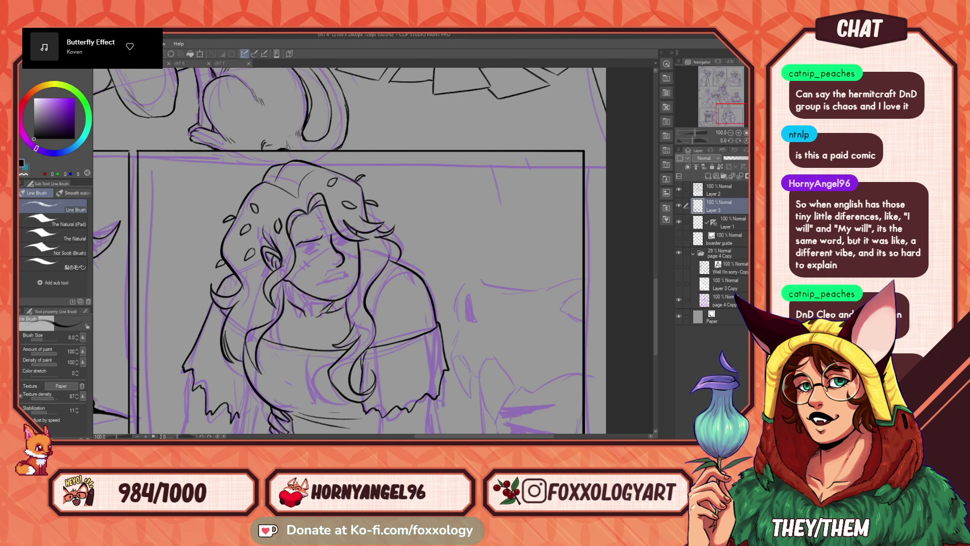
left_click_drag(474, 262, 433, 281)
left_click_drag(364, 240, 438, 434)
mouse_move(425, 320)
left_mouse_down()
mouse_move(464, 464)
mouse_move(384, 137)
left_mouse_up()
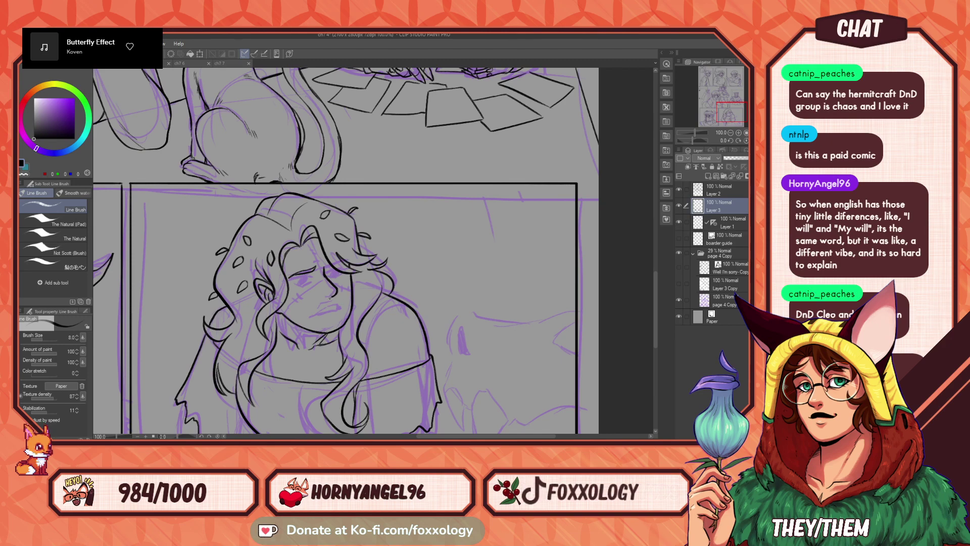
- Ink the near eye's lids and iris beneath the frowning brow, redoing one lid stroke
mouse_move(421, 277)
left_mouse_down()
mouse_move(390, 254)
mouse_move(418, 262)
left_mouse_up()
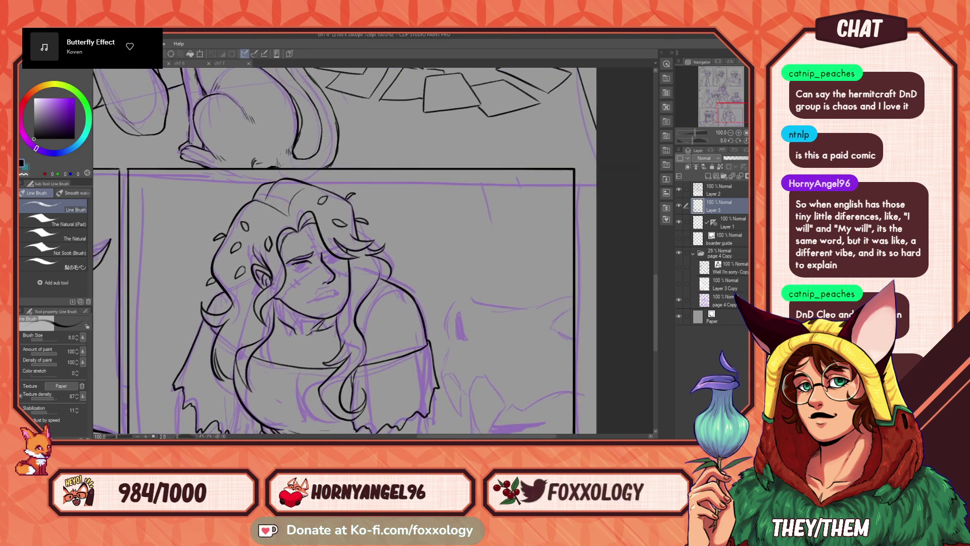
left_click_drag(358, 267, 376, 137)
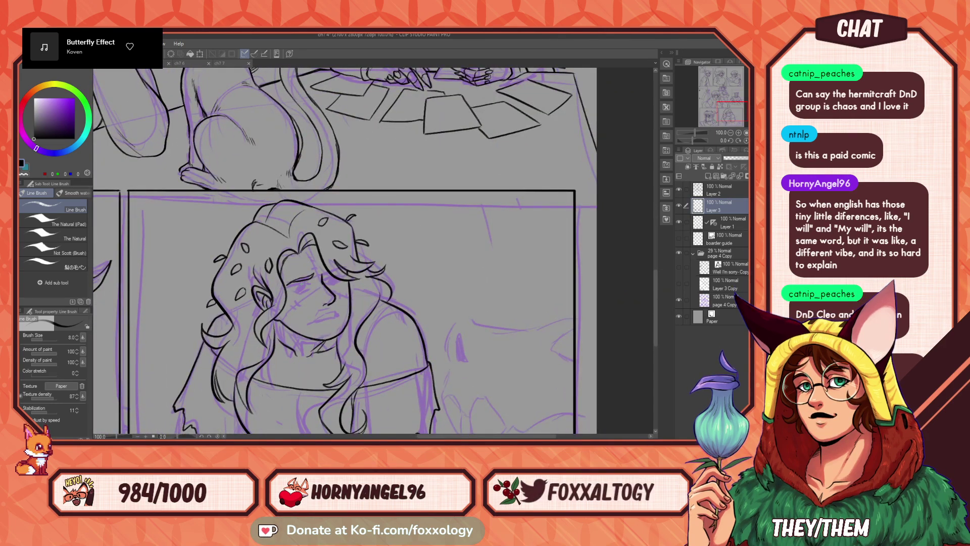
left_click_drag(293, 288, 314, 282)
key("ctrl+z")
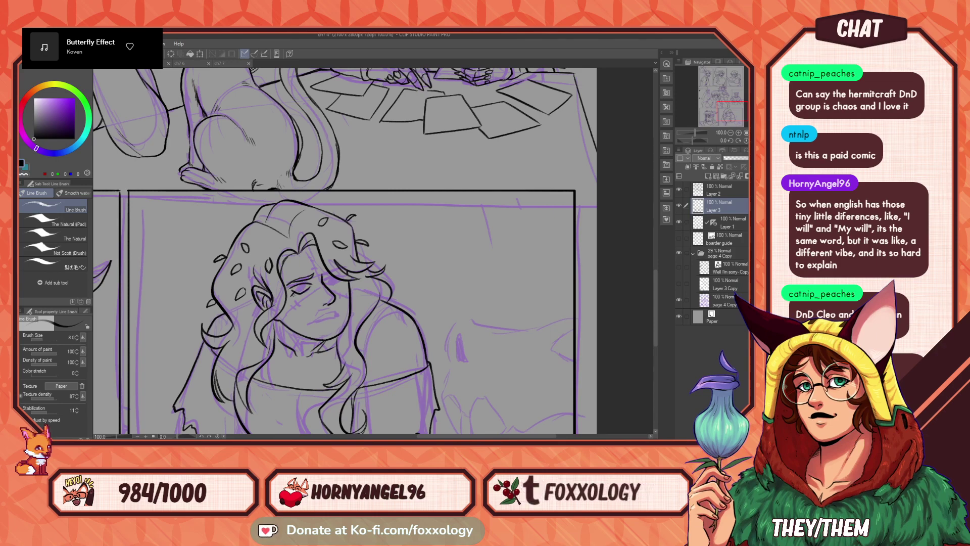
left_click_drag(302, 286, 300, 293)
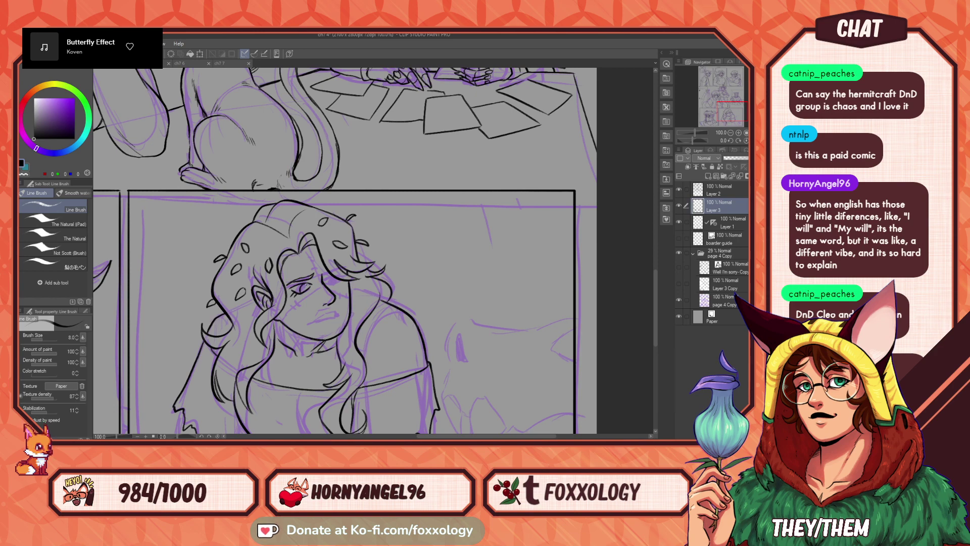
- Ink the far eye with its iris, dark lashes and brow beside the overhanging hair
left_click_drag(449, 269, 522, 174)
mouse_move(583, 235)
left_mouse_down()
mouse_move(464, 248)
mouse_move(526, 298)
left_mouse_up()
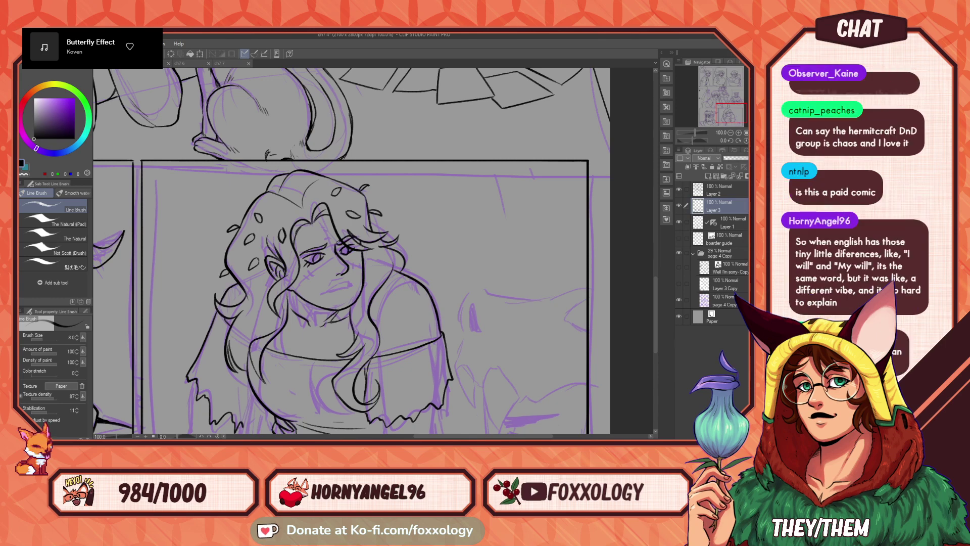
left_click_drag(389, 253, 377, 251)
left_click_drag(404, 298, 407, 331)
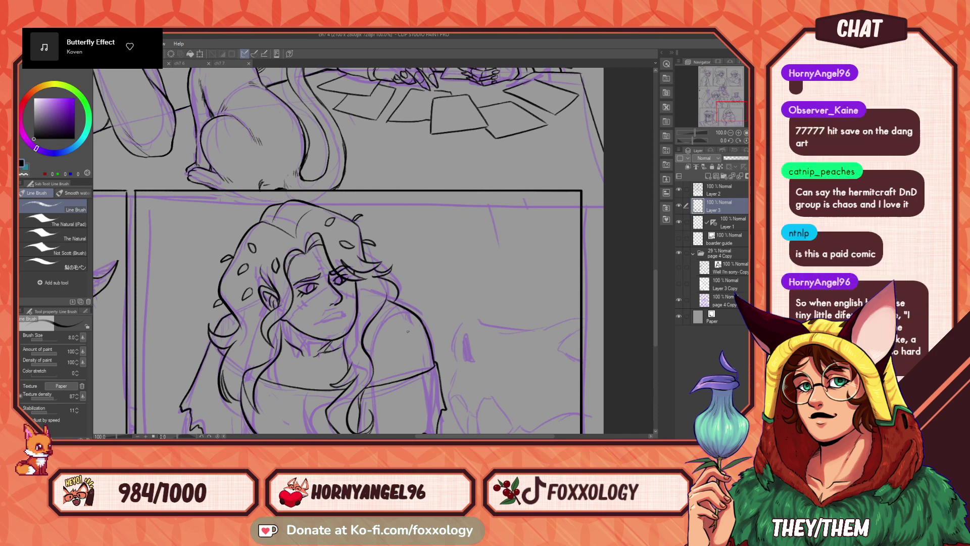
mouse_move(387, 335)
left_mouse_down()
mouse_move(405, 293)
mouse_move(424, 297)
left_mouse_up()
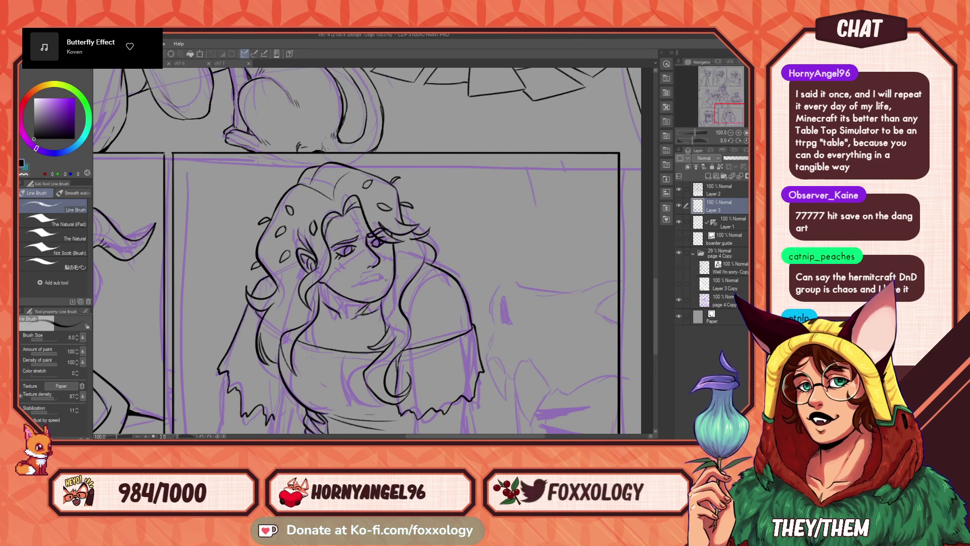
- Ink the long-haired figure's mouth, drawing the parting line and the contours of the lips
scroll(293, 278, "down", 2)
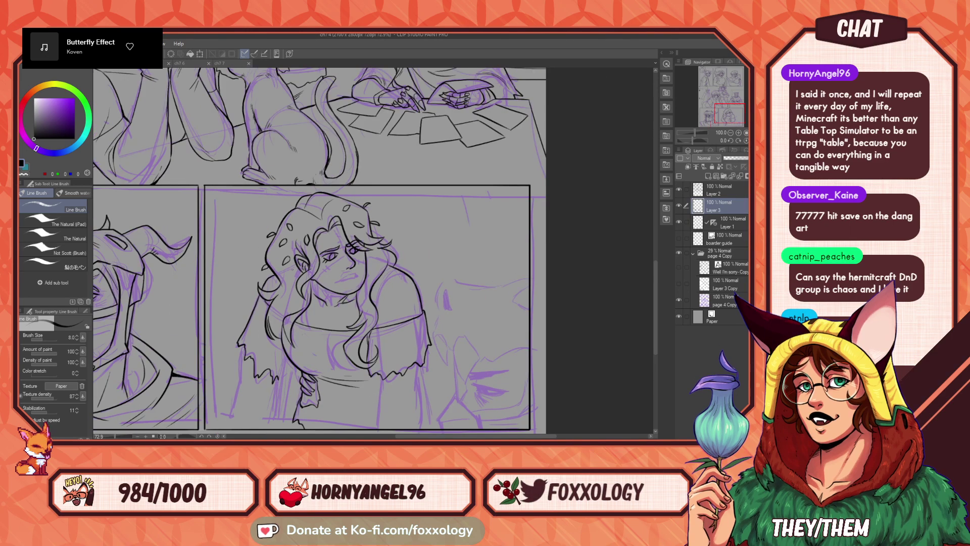
scroll(358, 274, "up", 1)
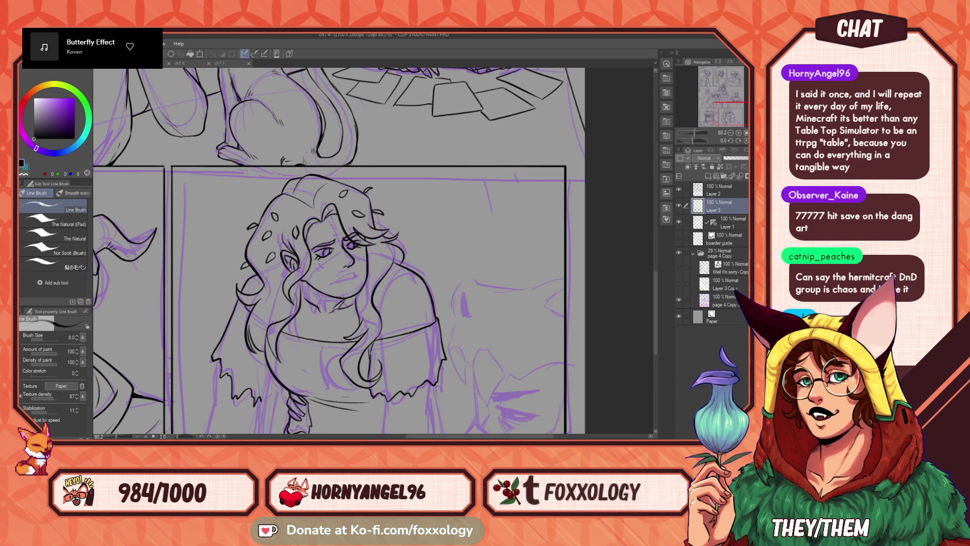
left_click_drag(371, 264, 353, 293)
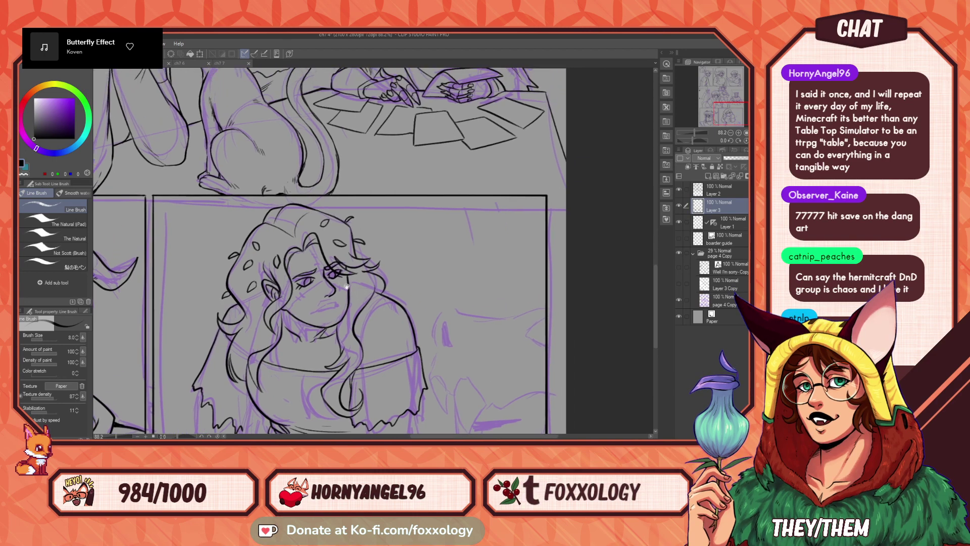
left_click_drag(336, 246, 361, 223)
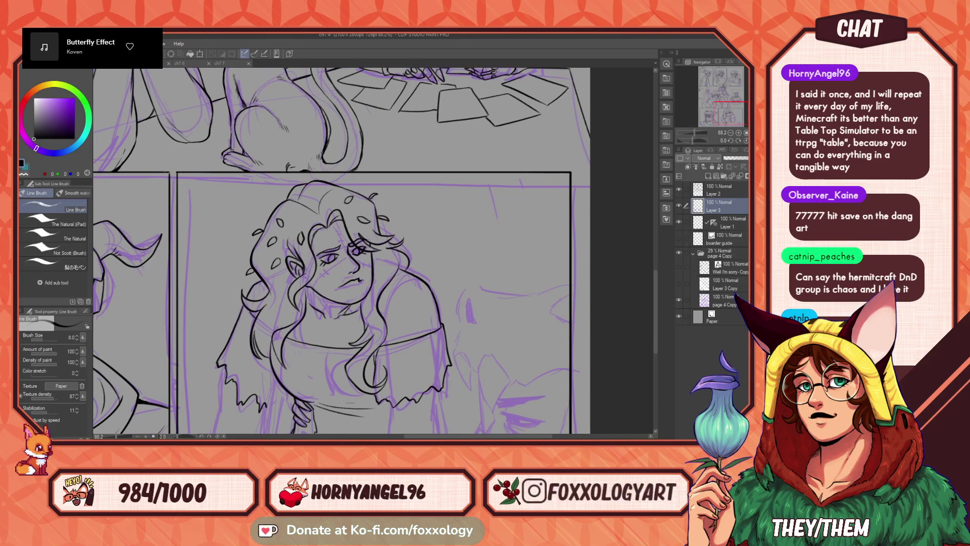
left_click_drag(361, 281, 346, 285)
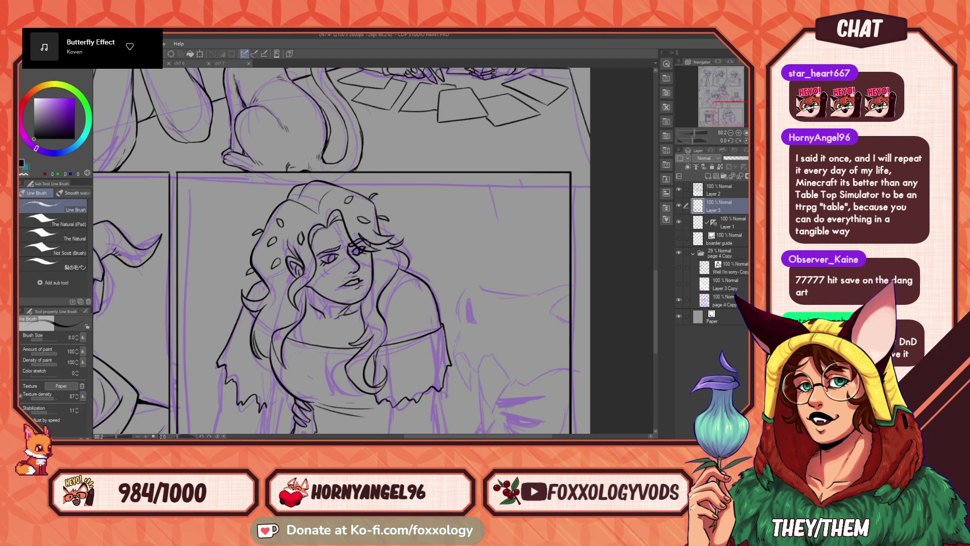
left_click_drag(383, 304, 374, 315)
- Ink the stitched scars across both of the long-haired figure's cheeks
left_click_drag(426, 262, 394, 263)
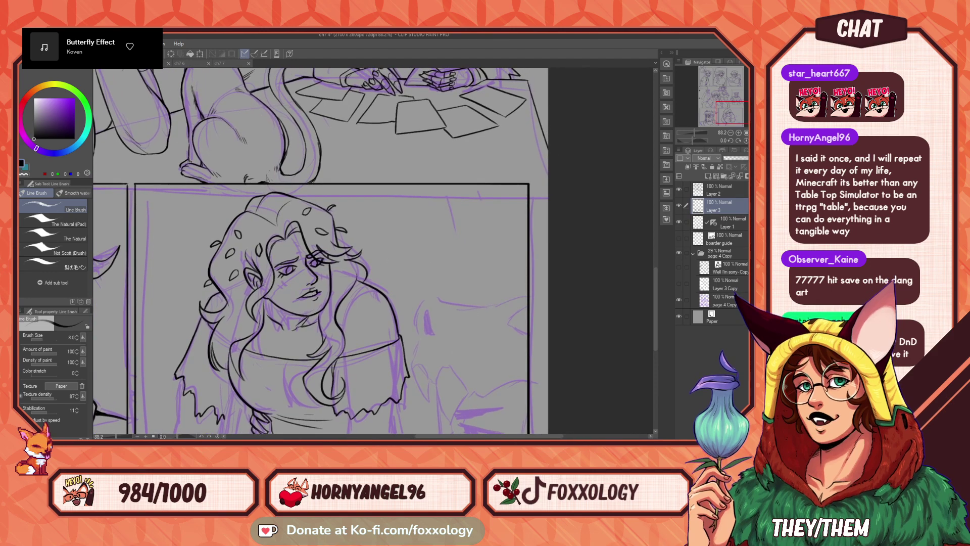
left_click_drag(388, 272, 377, 401)
left_click_drag(399, 268, 394, 133)
left_click_drag(404, 306, 465, 335)
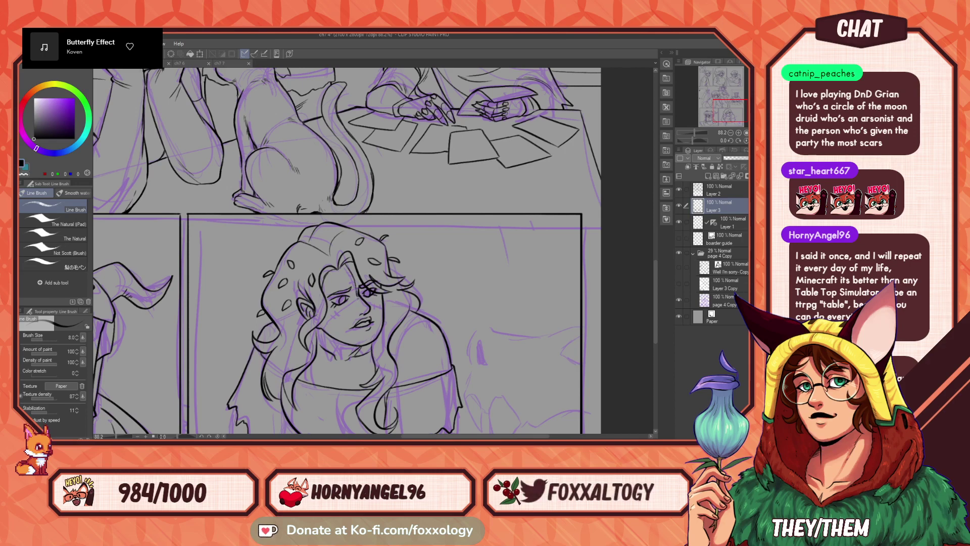
left_click_drag(357, 298, 329, 332)
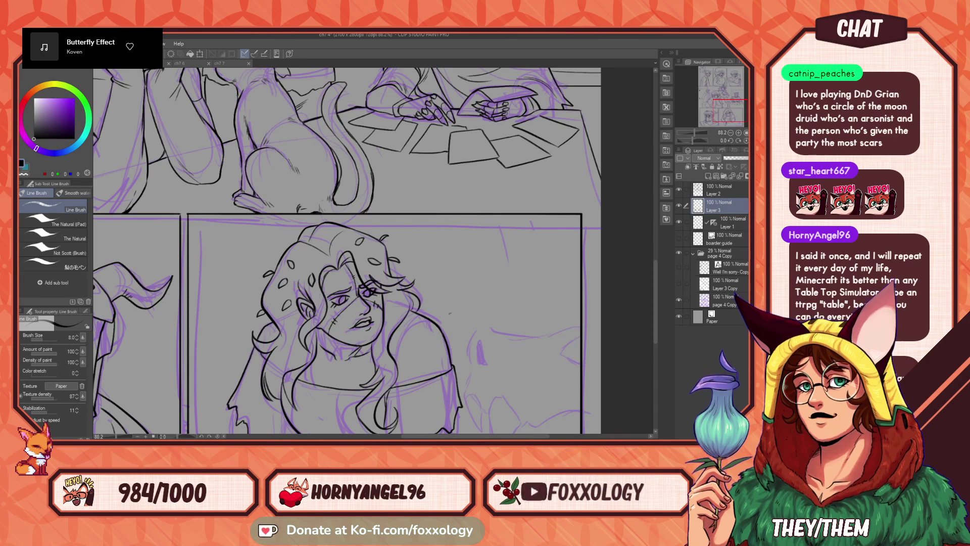
- Ink the long-haired figure's forearm beneath the torn sleeve nearest the empty half of the panel, drawing both edges down to the border
left_click_drag(510, 401, 418, 342)
left_click_drag(366, 369, 443, 332)
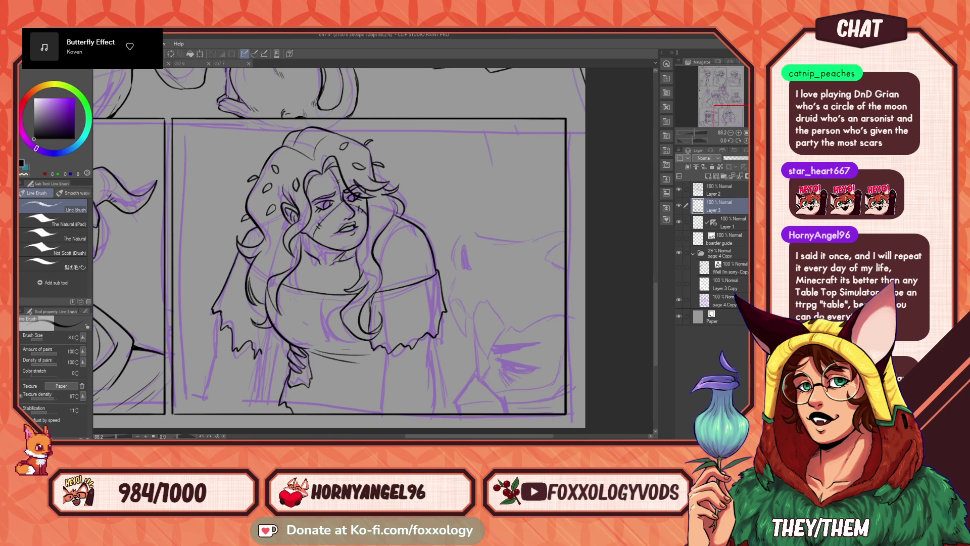
left_click_drag(251, 321, 268, 329)
mouse_move(491, 354)
left_mouse_down()
mouse_move(412, 389)
mouse_move(451, 385)
left_mouse_up()
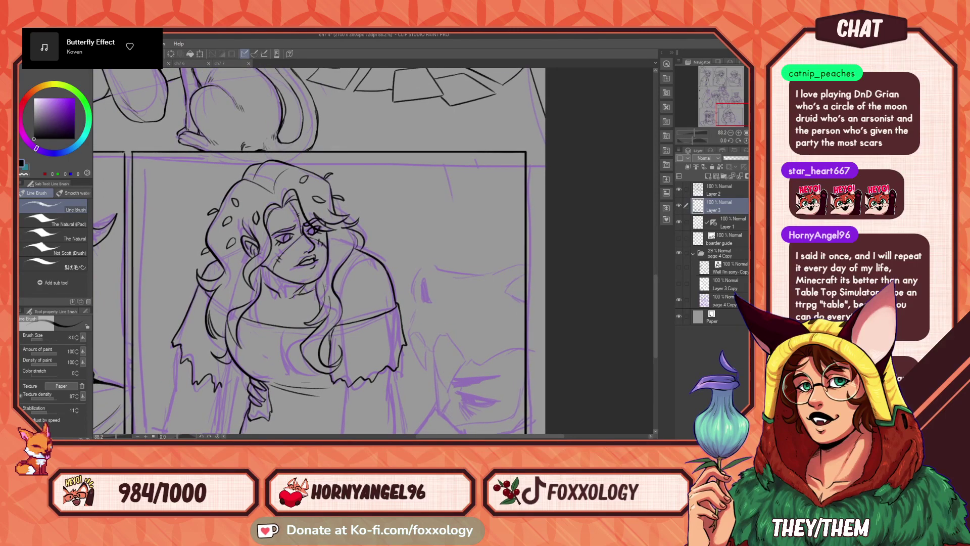
left_click_drag(390, 349, 363, 301)
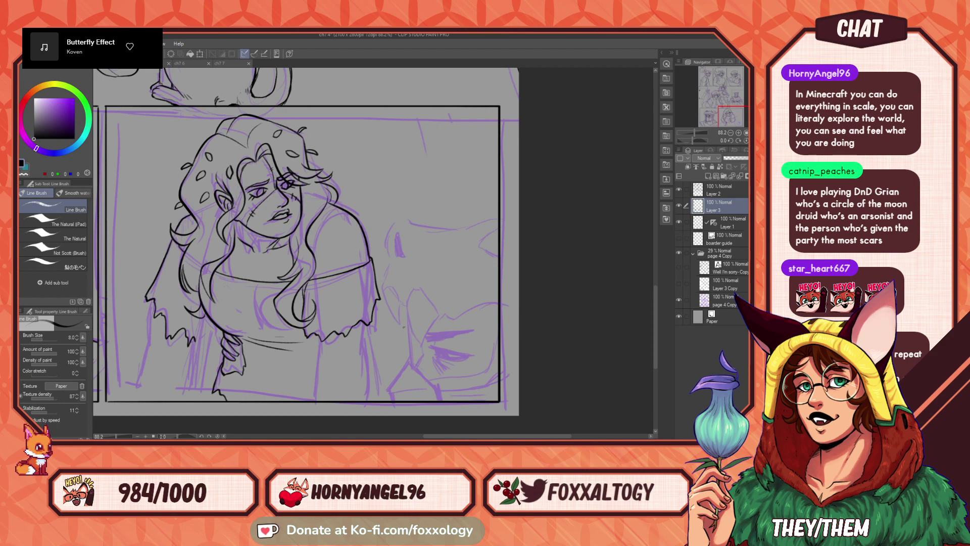
mouse_move(433, 317)
left_mouse_down()
mouse_move(515, 317)
mouse_move(424, 301)
left_mouse_up()
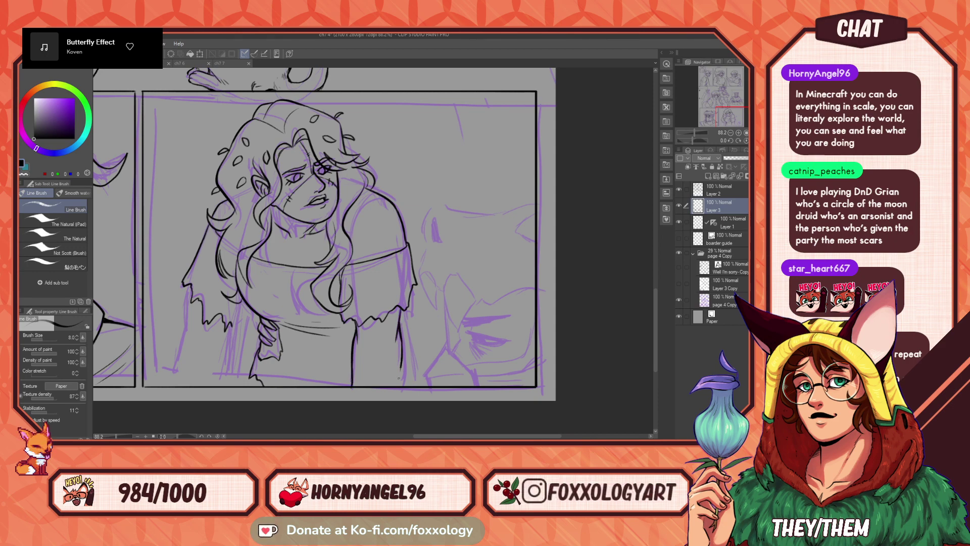
left_click_drag(425, 375, 549, 396)
mouse_move(492, 371)
left_mouse_down()
mouse_move(468, 385)
mouse_move(497, 375)
left_mouse_up()
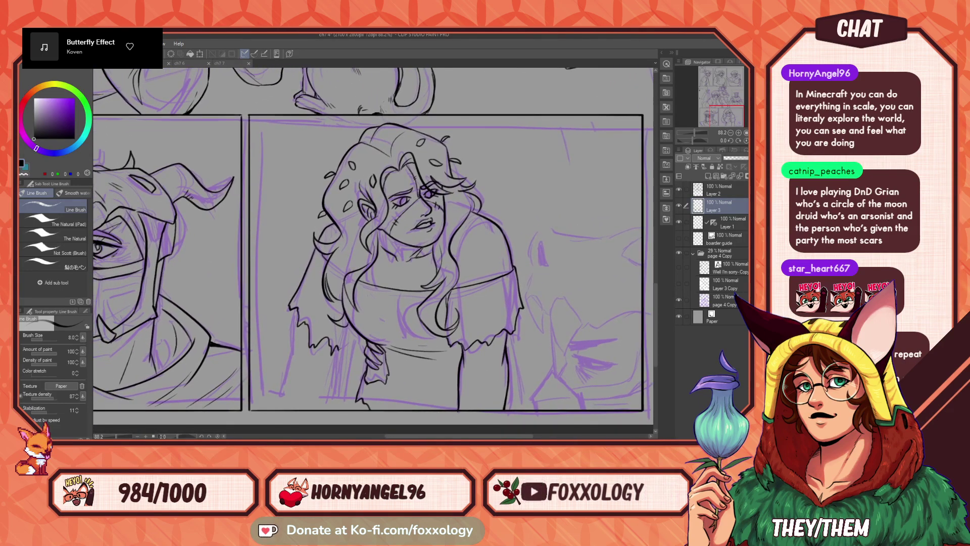
- Ink both edges of the long-haired figure's other arm from the torn sleeve down to the panel border
left_click_drag(350, 345, 357, 335)
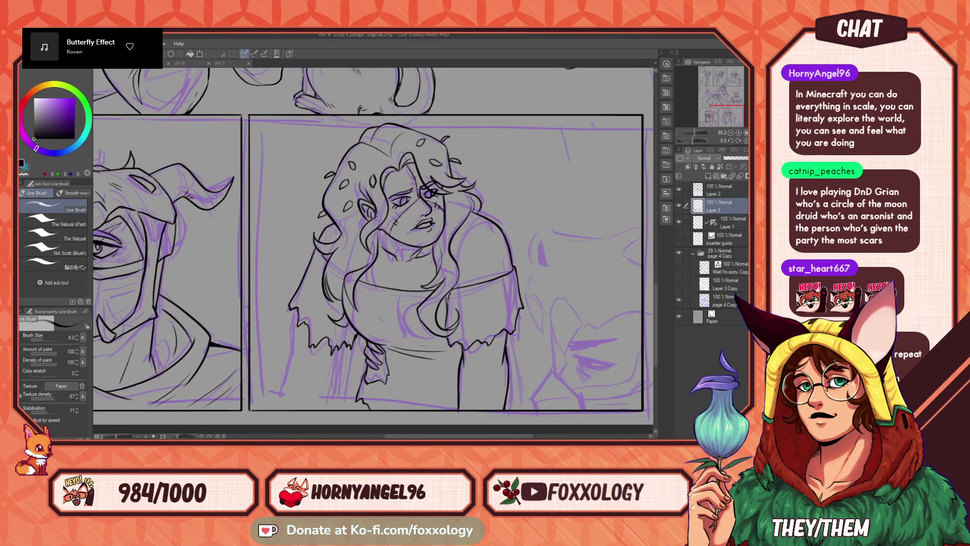
left_click_drag(342, 365, 332, 412)
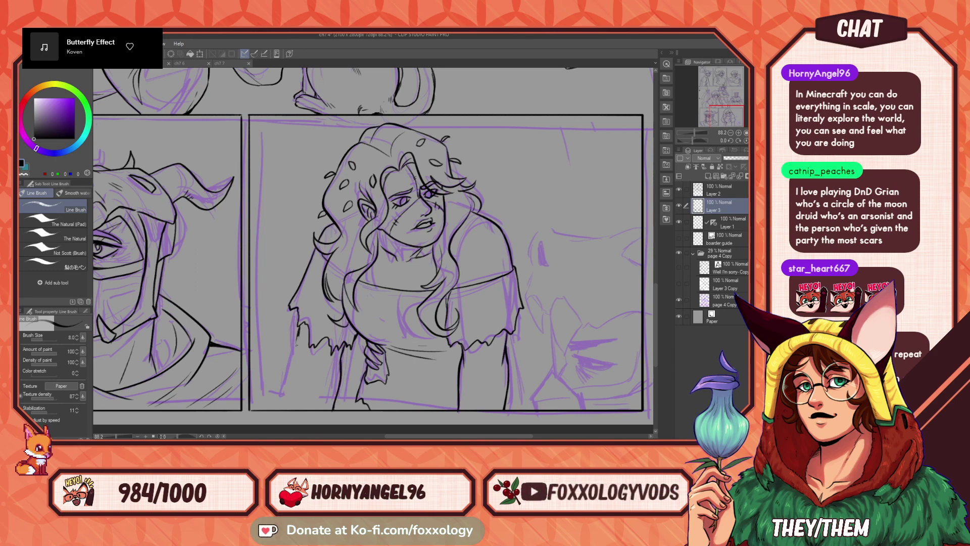
left_click_drag(290, 363, 279, 409)
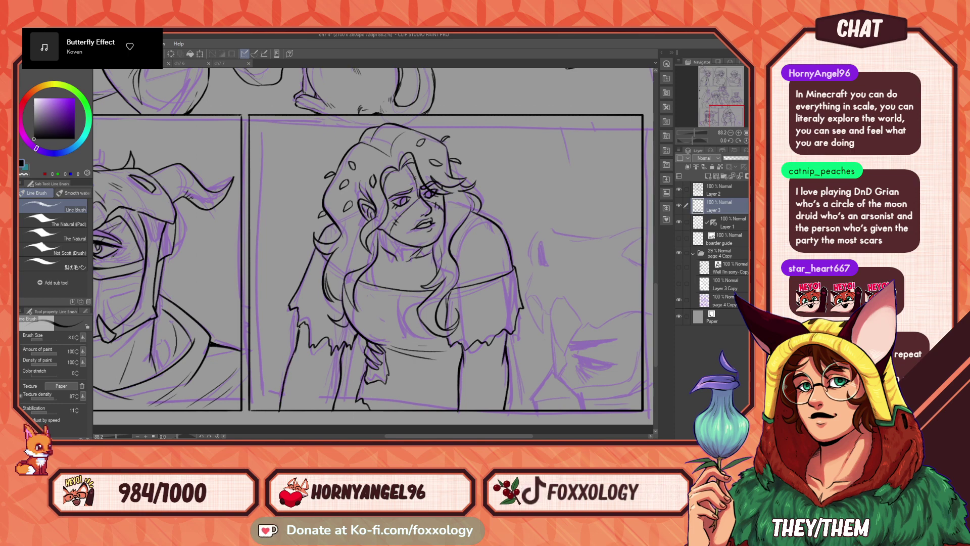
left_click_drag(566, 316, 470, 305)
left_click_drag(392, 318, 427, 363)
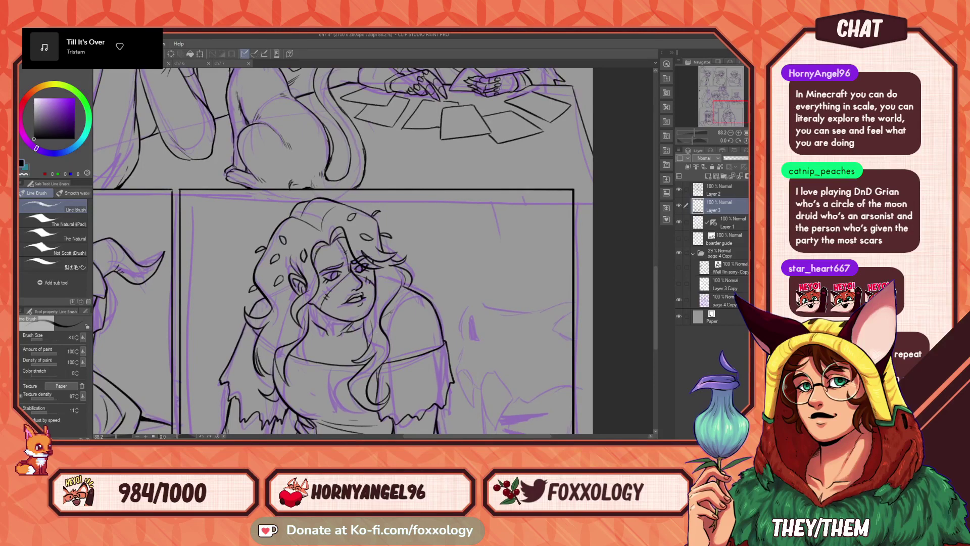
left_click_drag(395, 307, 470, 266)
mouse_move(462, 323)
left_mouse_down()
mouse_move(385, 302)
mouse_move(396, 323)
left_mouse_up()
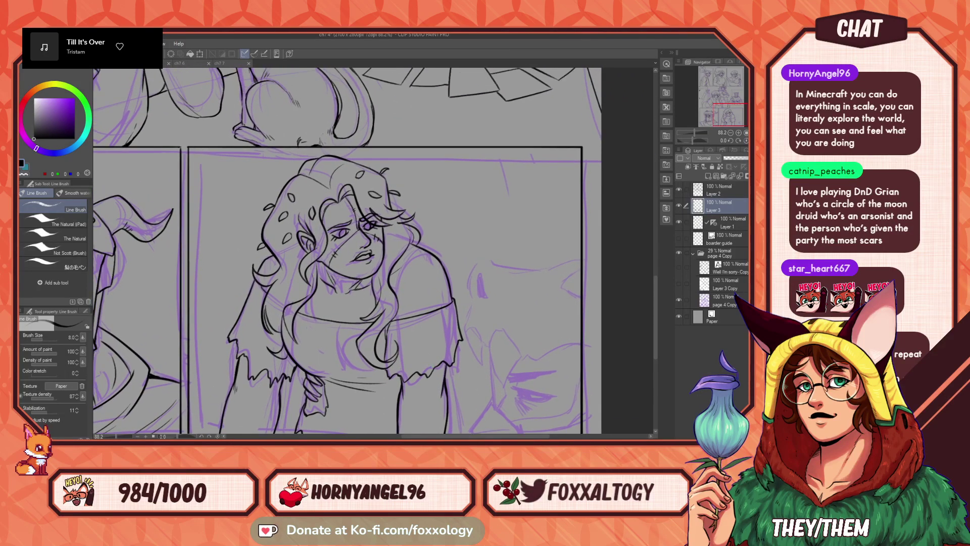
scroll(431, 350, "down", 3)
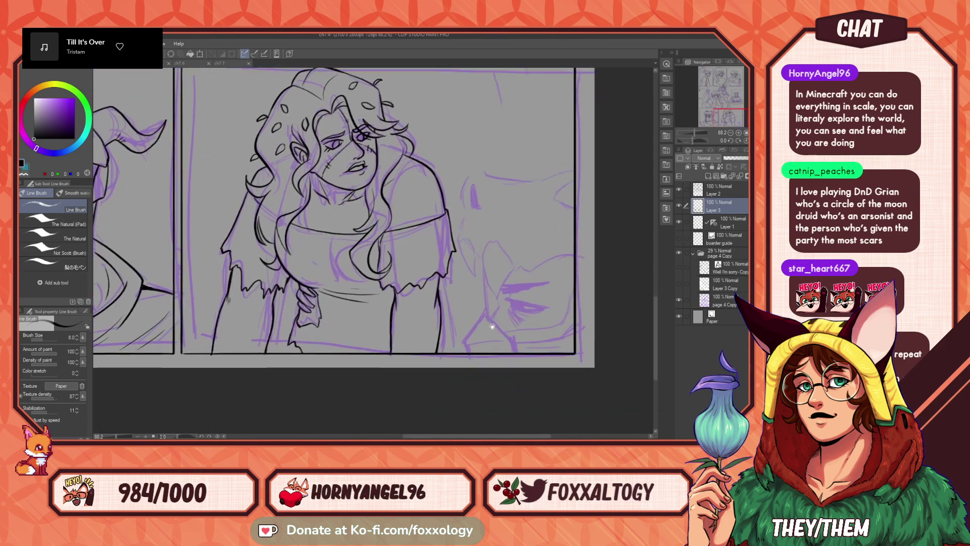
left_click_drag(574, 309, 428, 345)
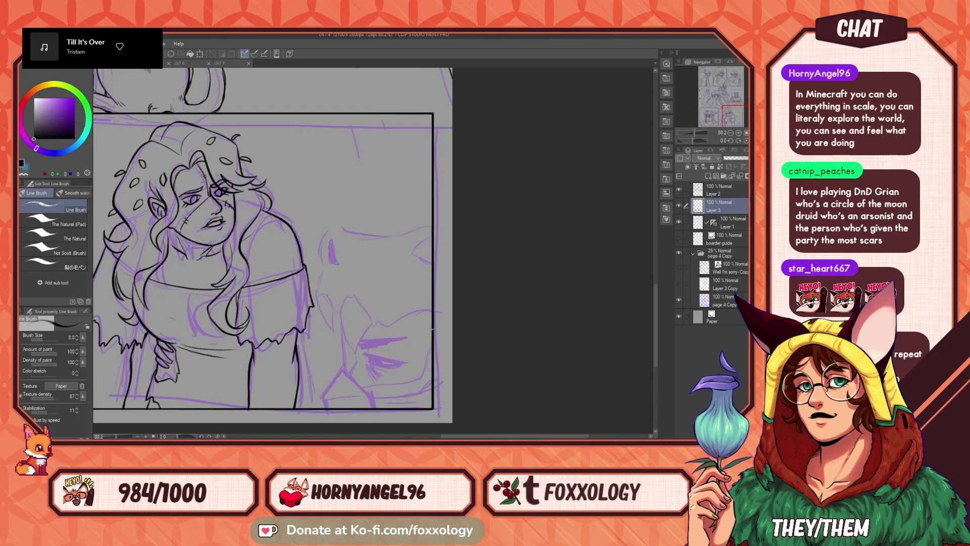
scroll(402, 314, "up", 10)
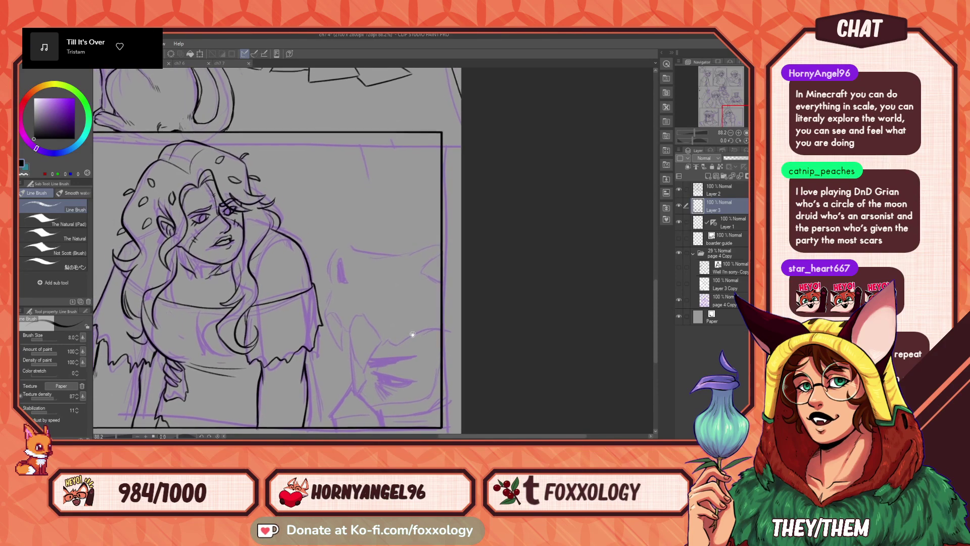
left_click_drag(362, 417, 361, 421)
left_click_drag(323, 375, 550, 301)
left_click_drag(414, 364, 449, 190)
left_click_drag(512, 304, 347, 214)
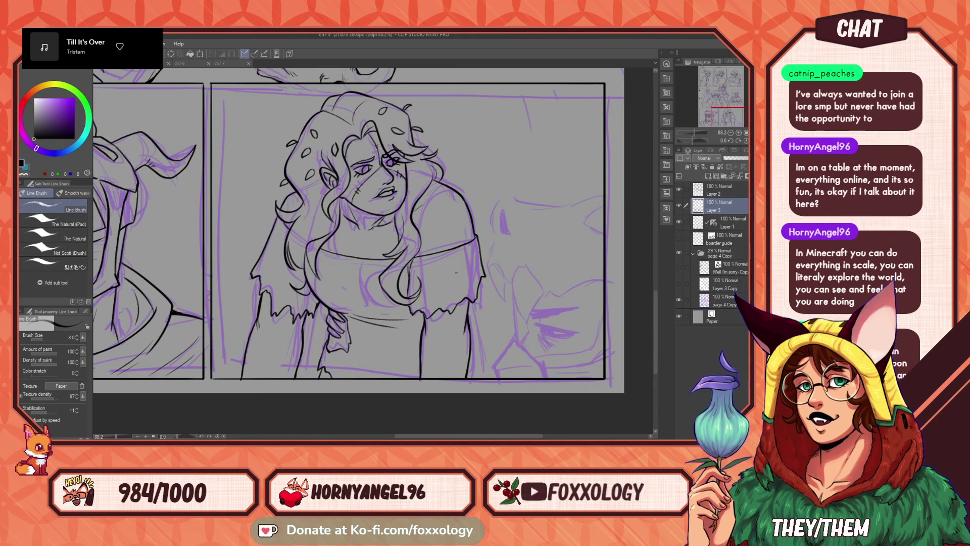
- Ink the large beast-like hood beside the long-haired figure, with its top contour, small pointed mark and jagged lower edge
left_click_drag(569, 240, 396, 256)
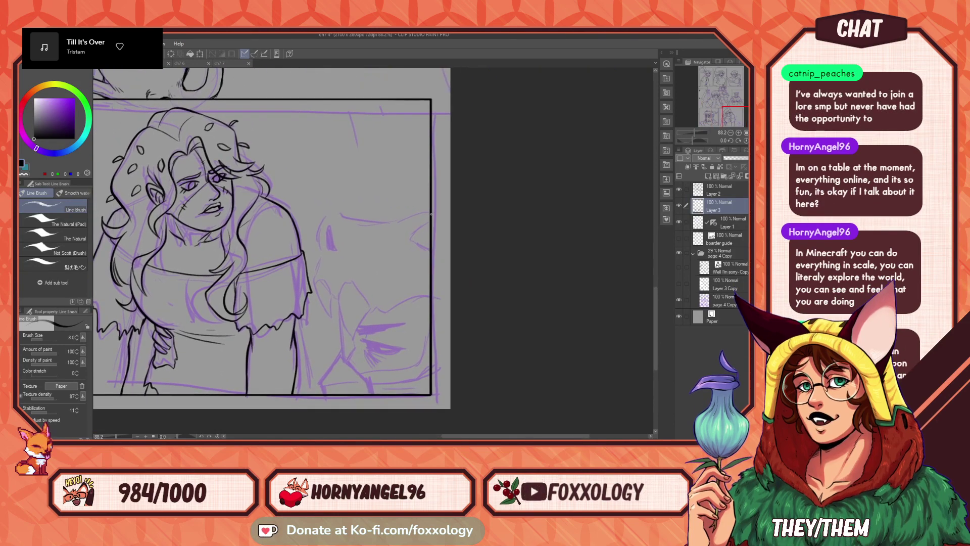
mouse_move(361, 223)
left_mouse_down()
mouse_move(314, 221)
mouse_move(302, 252)
left_mouse_up()
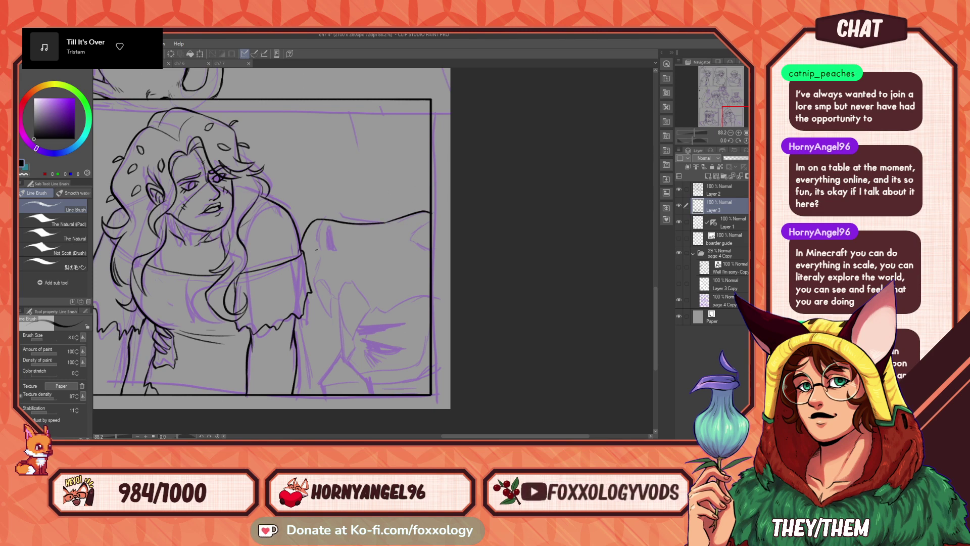
left_click_drag(358, 279, 367, 283)
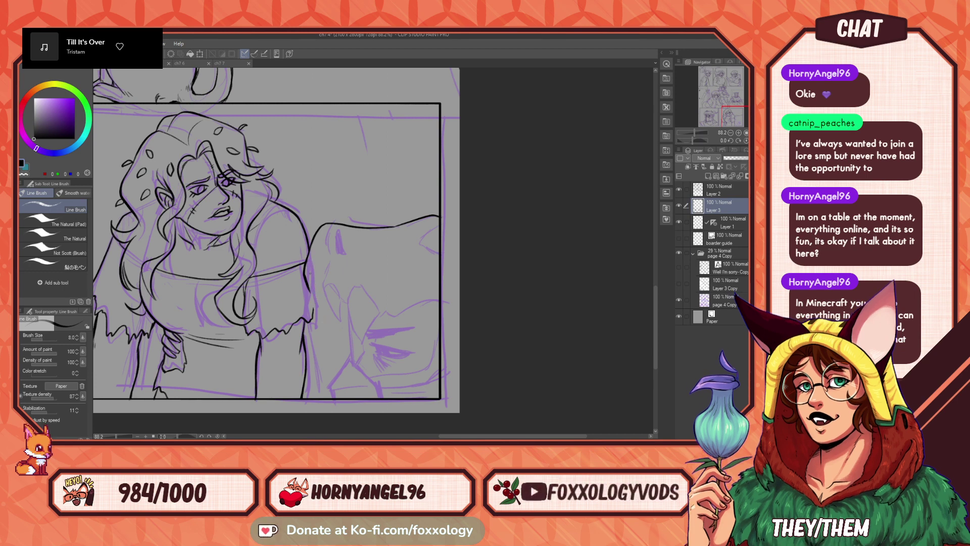
mouse_move(312, 290)
left_mouse_down()
mouse_move(324, 321)
mouse_move(337, 288)
mouse_move(357, 326)
mouse_move(343, 292)
left_mouse_up()
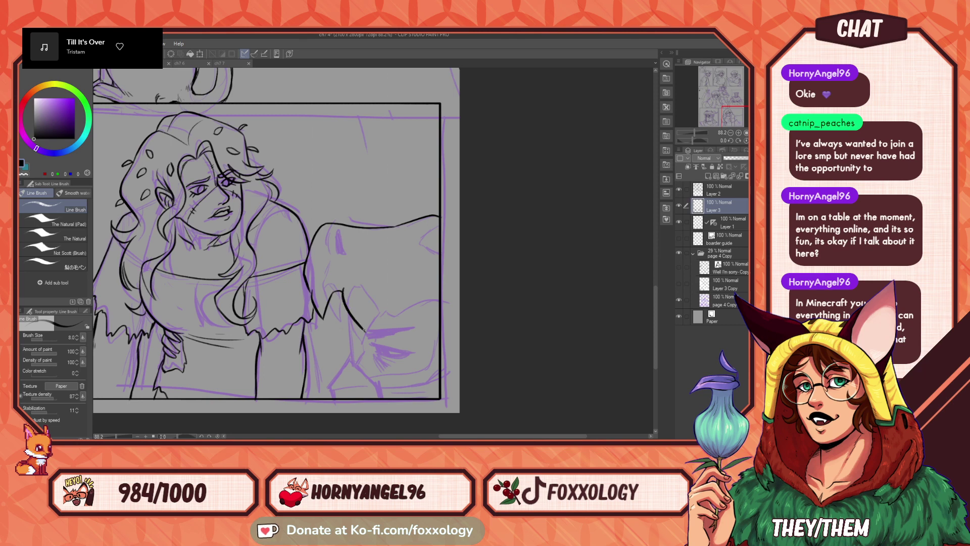
left_click_drag(365, 331, 376, 300)
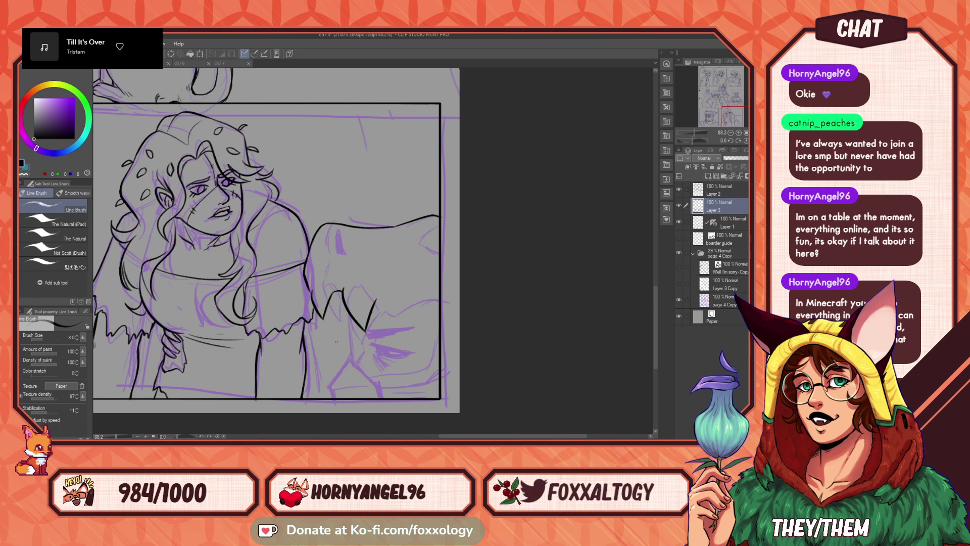
mouse_move(377, 300)
left_mouse_down()
mouse_move(436, 301)
mouse_move(394, 287)
left_mouse_up()
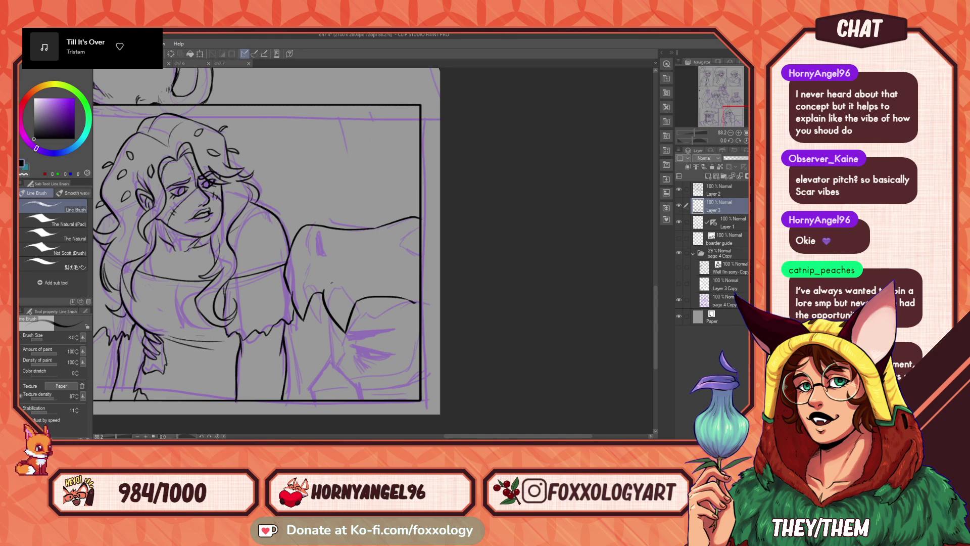
mouse_move(343, 281)
left_mouse_down()
mouse_move(353, 291)
mouse_move(313, 289)
left_mouse_up()
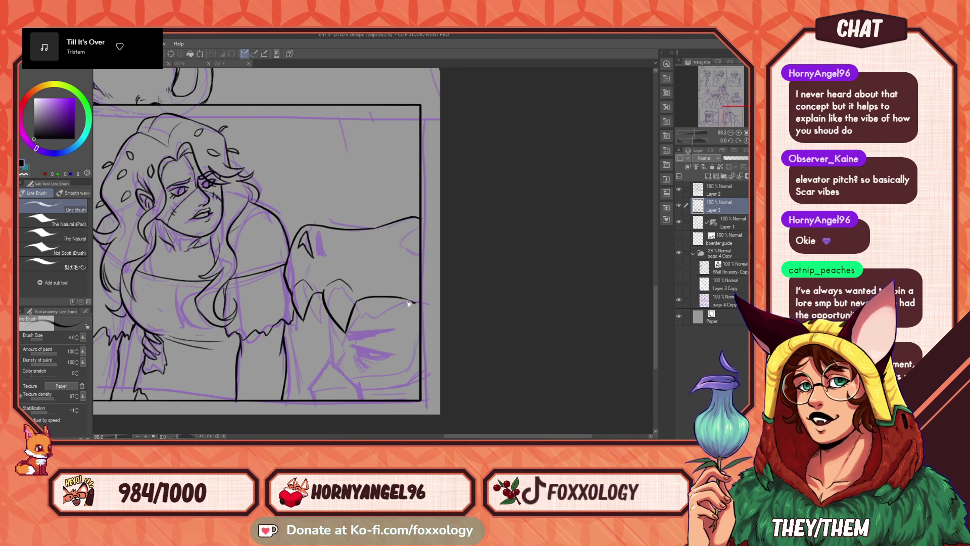
left_click_drag(406, 303, 388, 244)
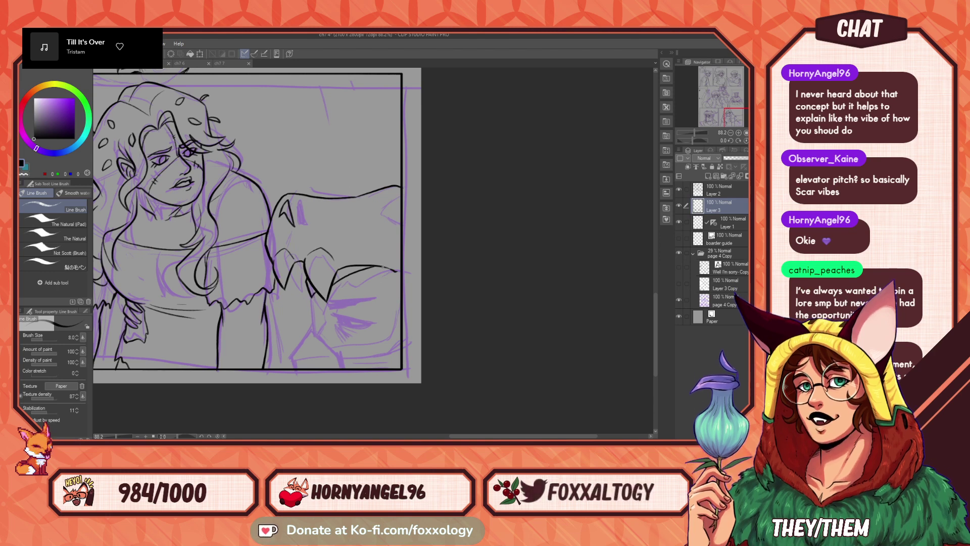
- Ink the rounded outline of the face under the hood, redoing the first side stroke
mouse_move(331, 286)
left_mouse_down()
mouse_move(379, 270)
mouse_move(395, 337)
mouse_move(398, 319)
mouse_move(393, 345)
mouse_move(323, 349)
left_mouse_up()
key("ctrl+z")
left_click_drag(393, 345, 334, 345)
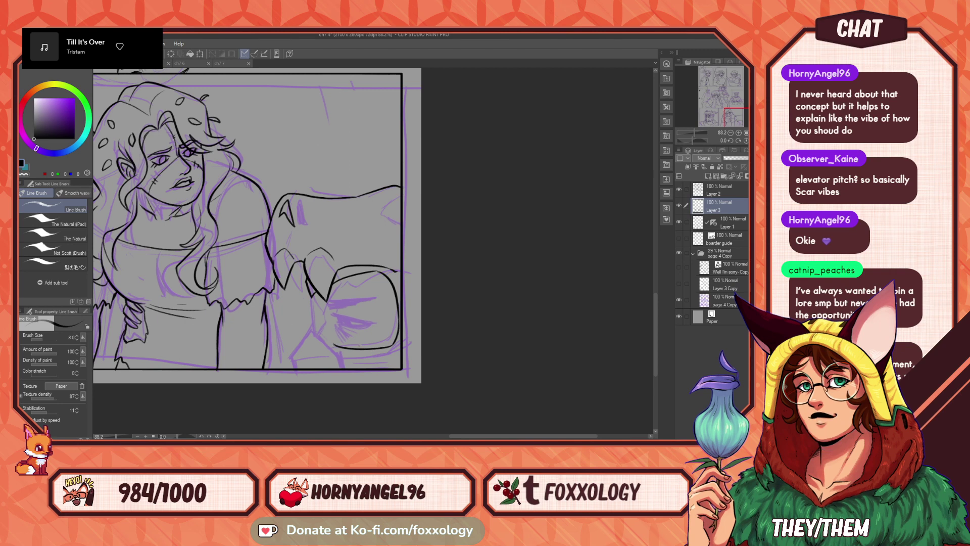
left_click_drag(393, 345, 326, 341)
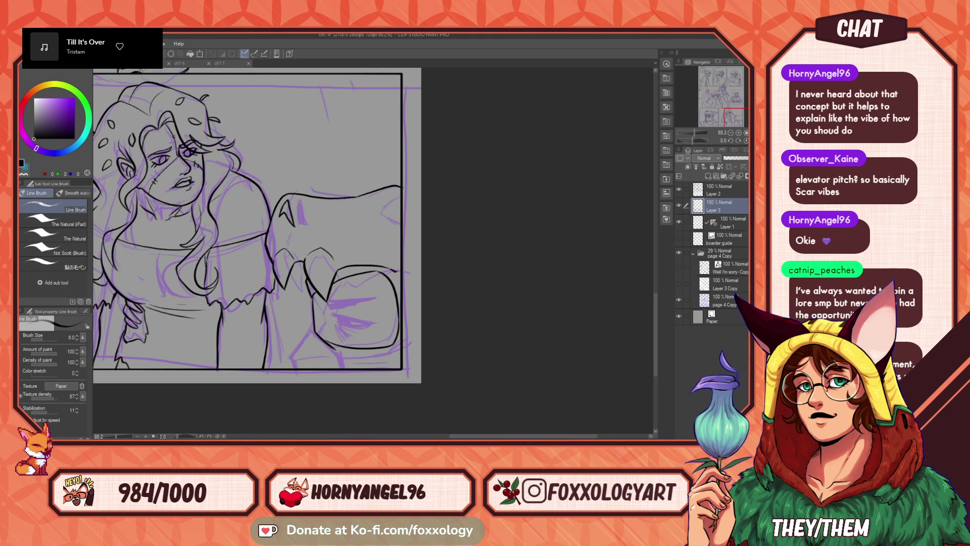
- Ink the angular collar shape below the hooded face down to the panel border
left_click_drag(311, 329, 290, 355)
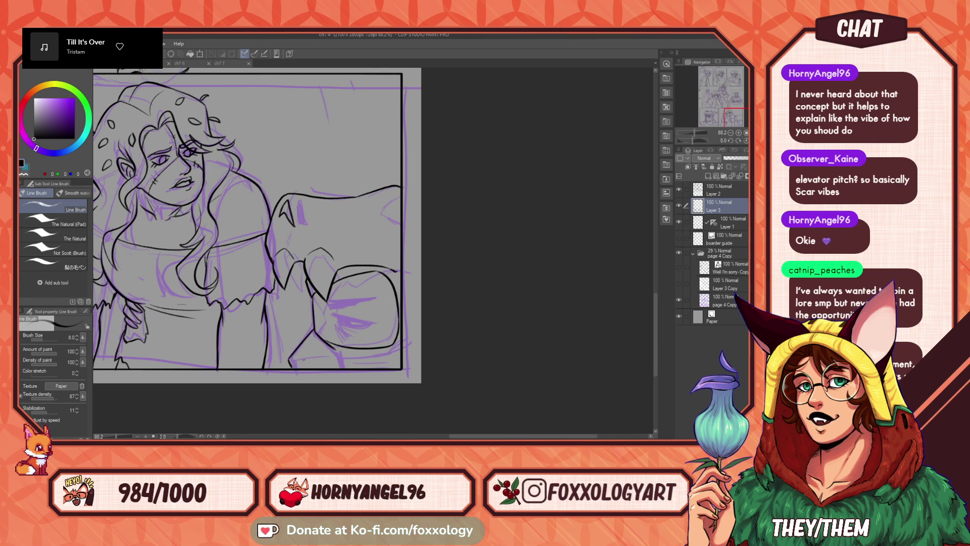
left_click_drag(324, 339, 343, 369)
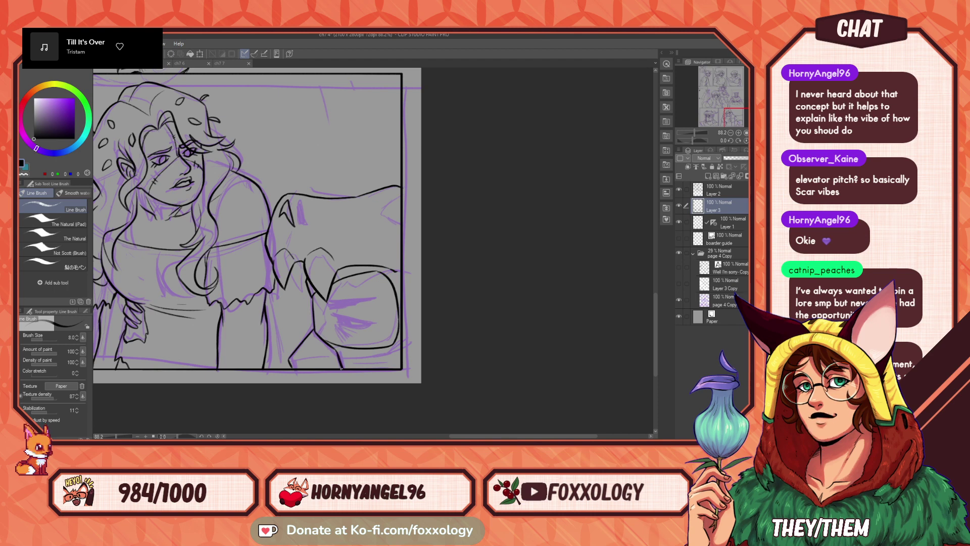
left_click_drag(297, 359, 337, 352)
- Ink the hooded figure's narrowed eye and the lower edge of its slanted brow, undoing one stray brow stroke
left_click_drag(399, 349, 353, 348)
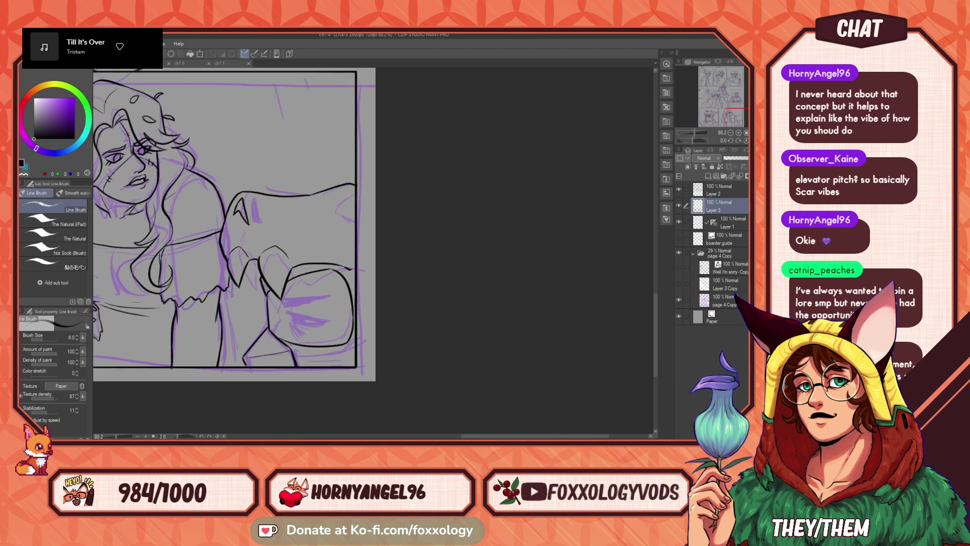
left_click_drag(293, 350, 351, 354)
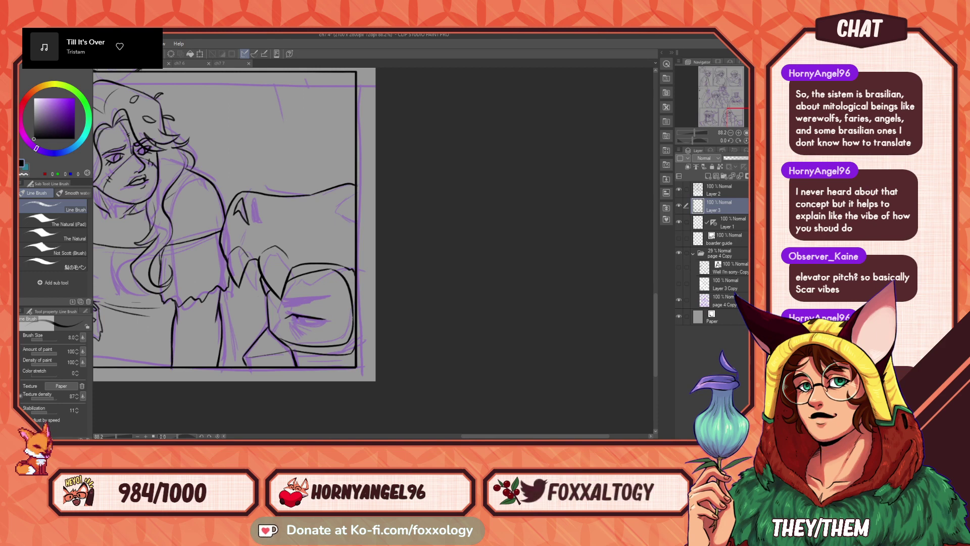
left_click_drag(299, 322, 322, 320)
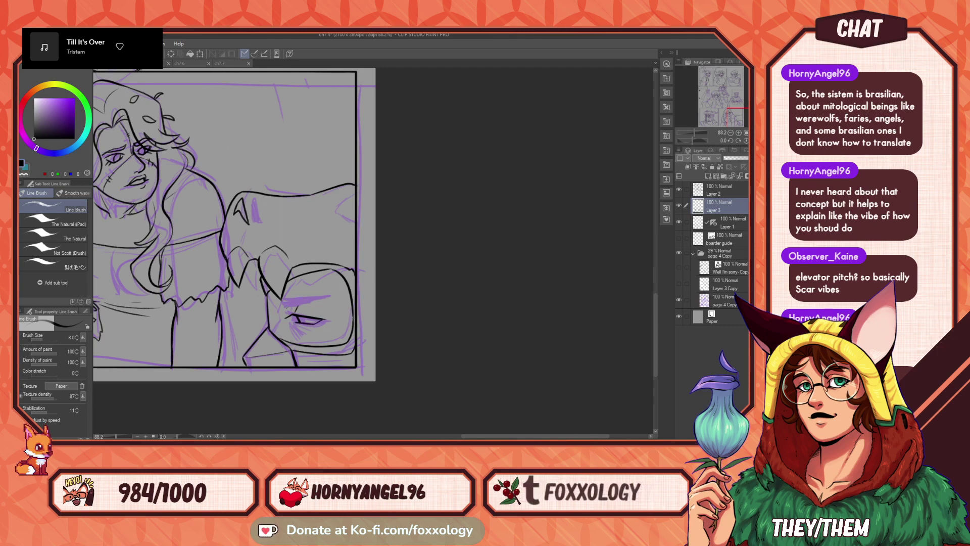
left_click_drag(282, 307, 334, 297)
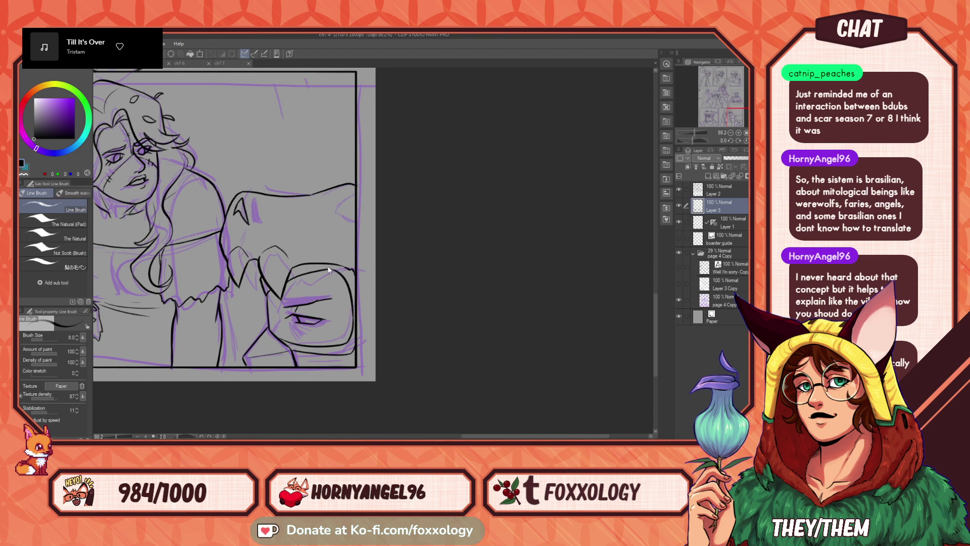
mouse_move(332, 305)
left_mouse_down()
mouse_move(340, 299)
mouse_move(323, 295)
left_mouse_up()
key("ctrl+z")
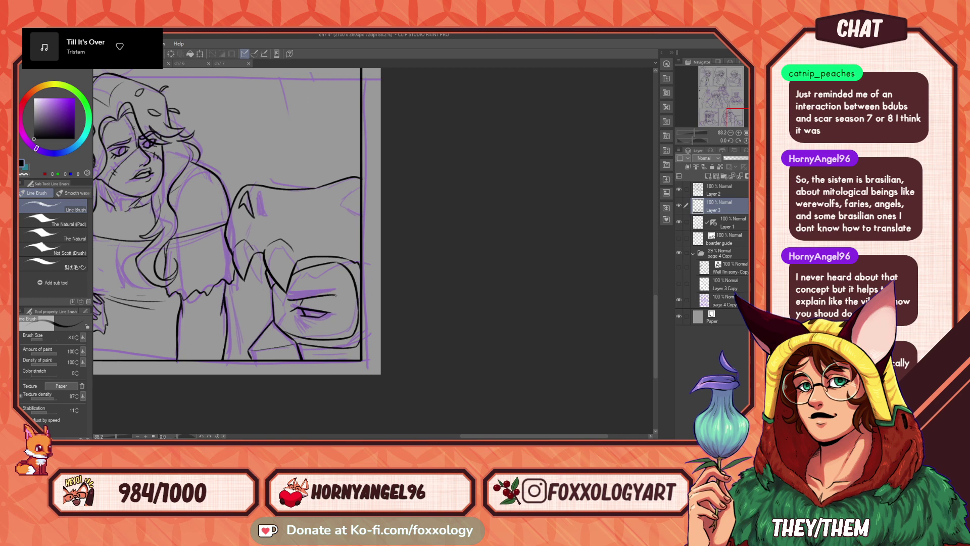
- Complete the hooded figure's brow, and ink the nose bridge and the creases around the eye
left_click_drag(337, 295, 305, 290)
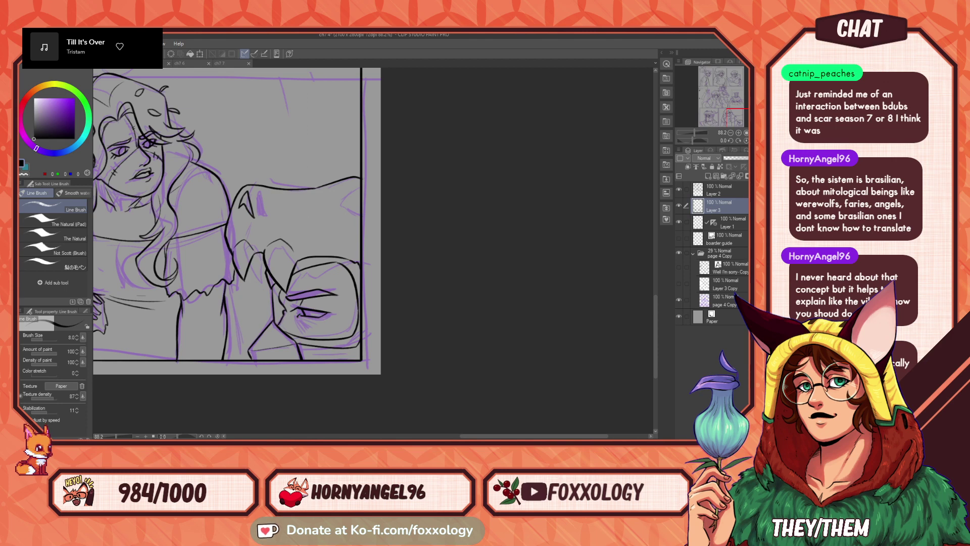
left_click_drag(298, 317, 310, 328)
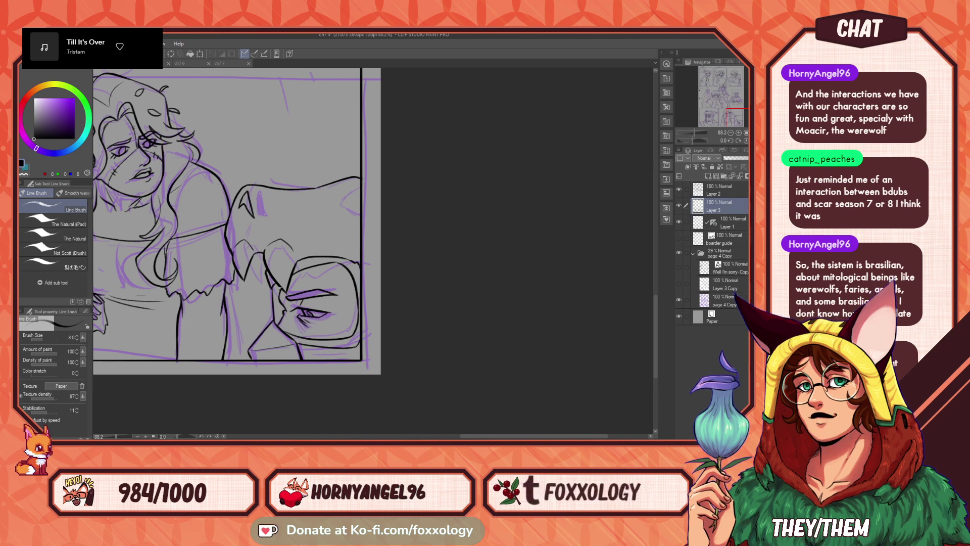
mouse_move(349, 330)
left_mouse_down()
mouse_move(408, 317)
mouse_move(388, 299)
left_mouse_up()
left_click_drag(429, 302, 415, 323)
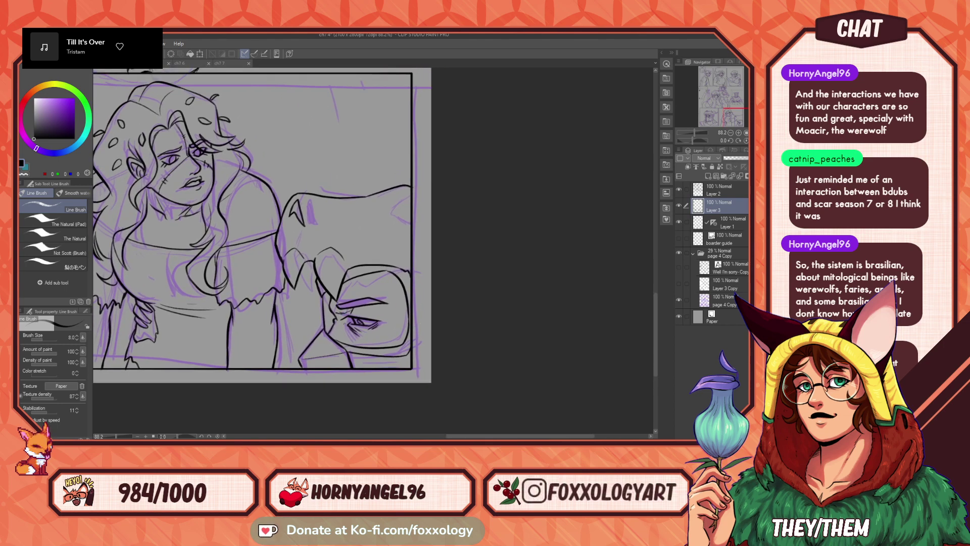
left_click_drag(365, 334, 517, 380)
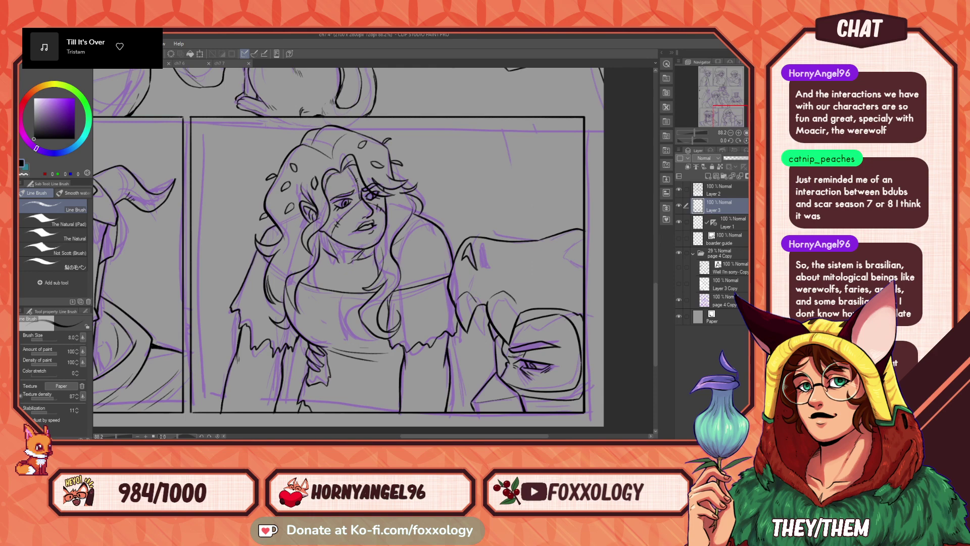
- Review the whole inked page with the purple sketch folder hidden
left_click_drag(435, 281, 441, 239)
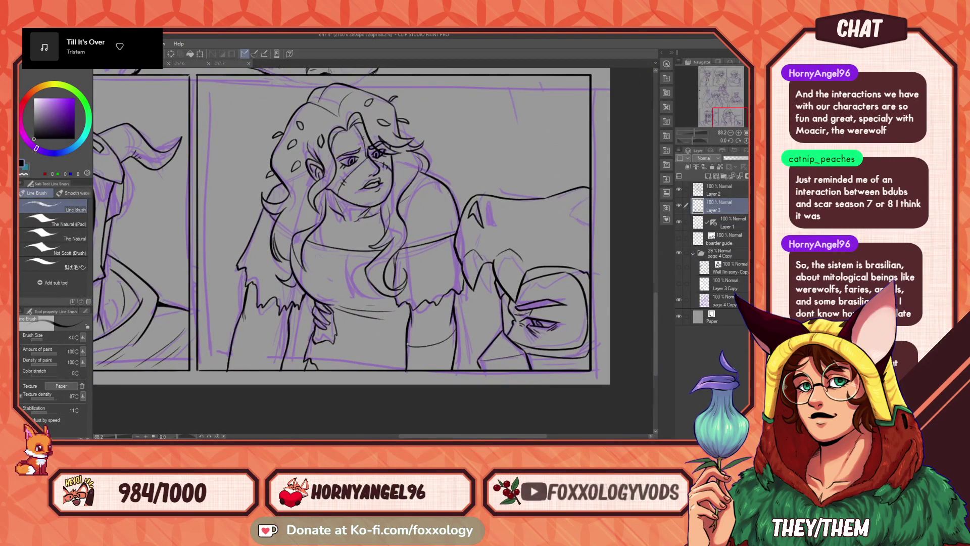
scroll(483, 287, "up", 10)
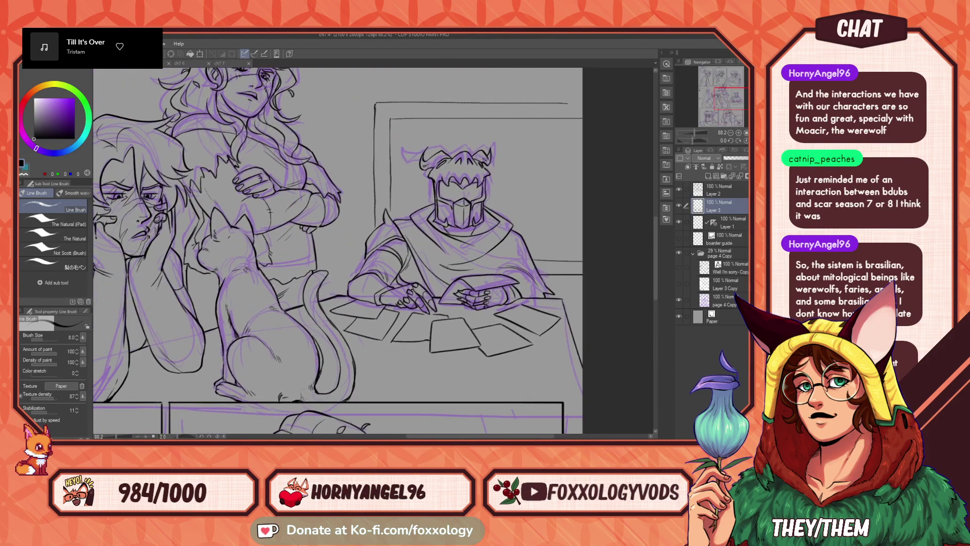
left_click_drag(454, 283, 538, 267)
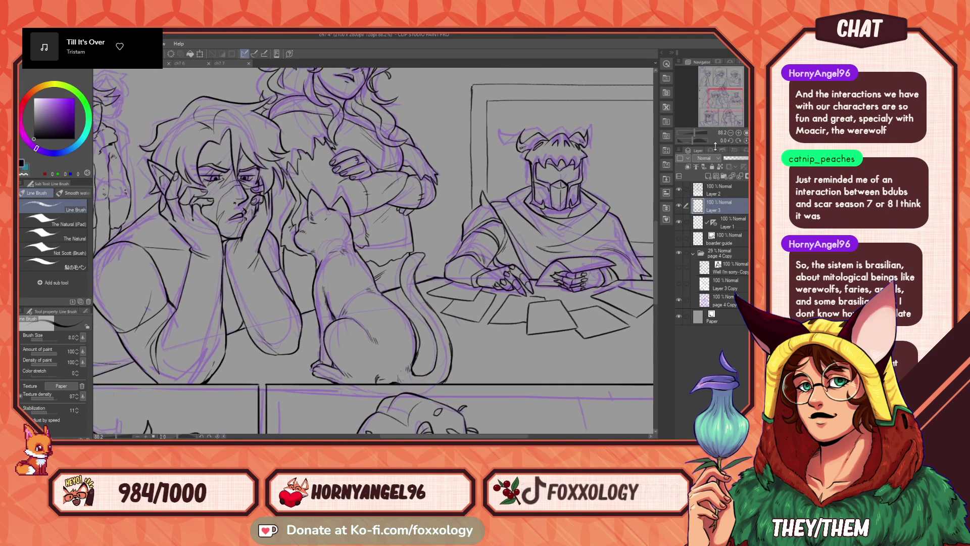
key("ctrl+0")
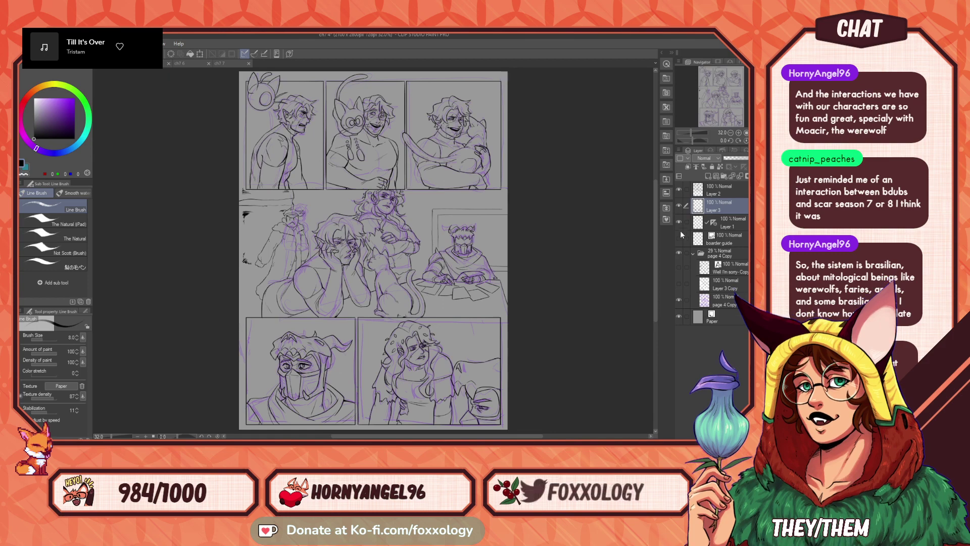
left_click(678, 252)
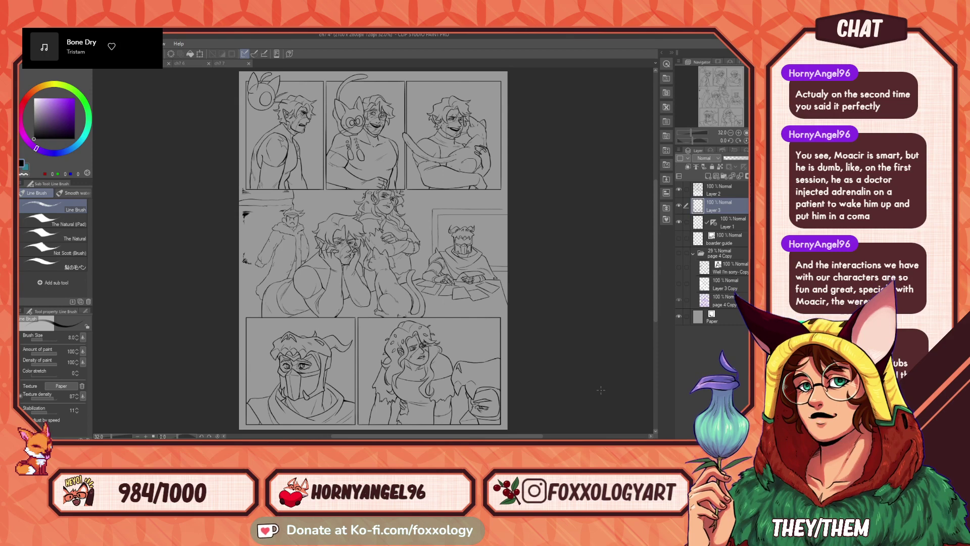
left_click_drag(478, 377, 446, 376)
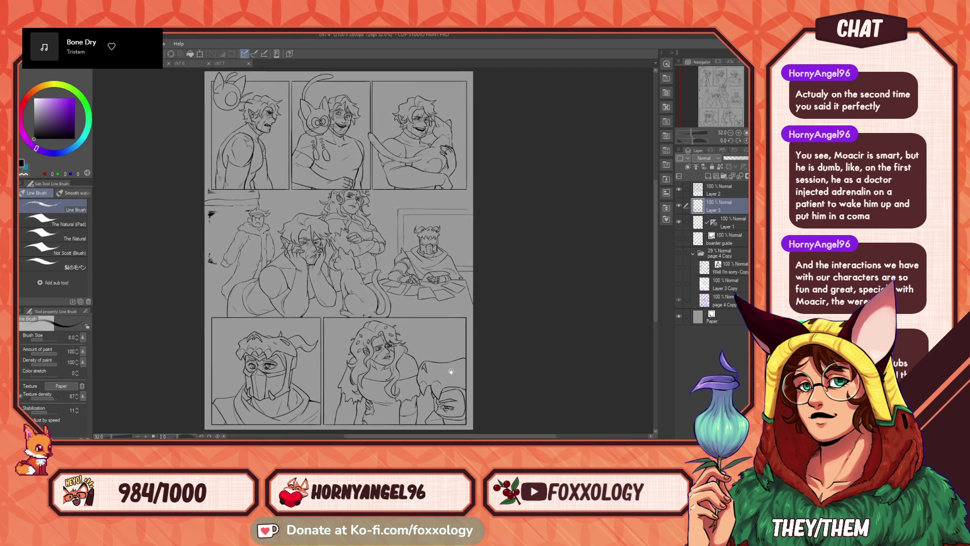
- Move the dialogue text layer out of the sketch folder to just above Layer 3, keeping the sketch folder hidden
left_click(679, 253)
left_click_drag(728, 268, 730, 202)
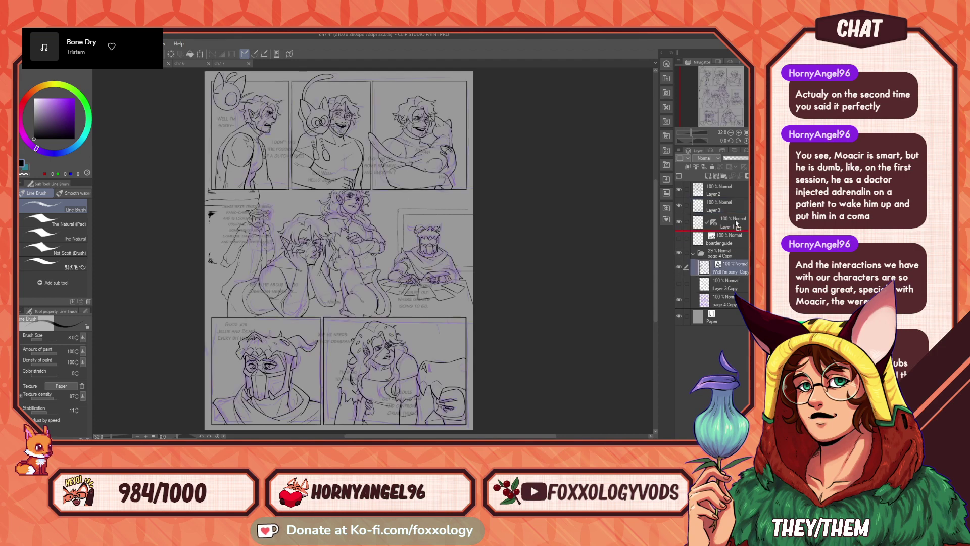
left_click(679, 269)
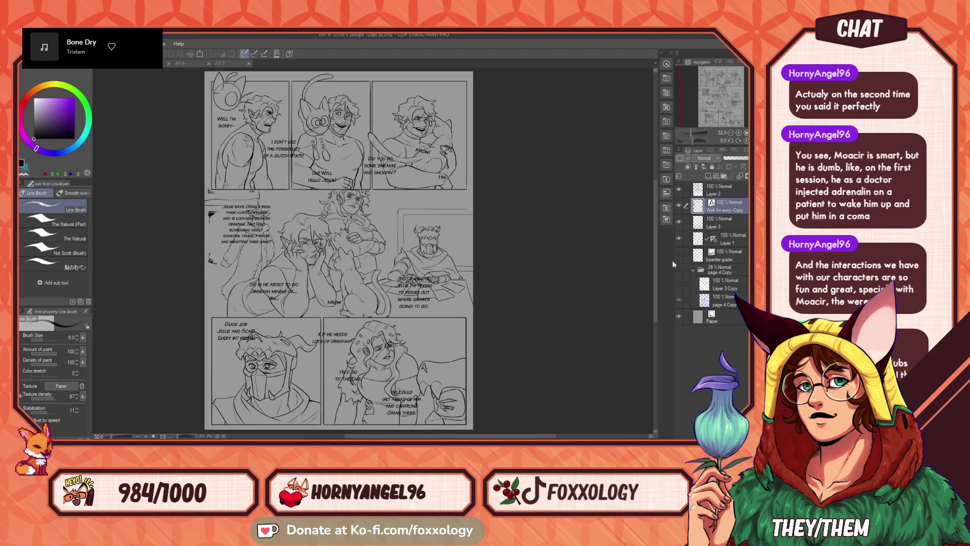
scroll(288, 173, "up", 2)
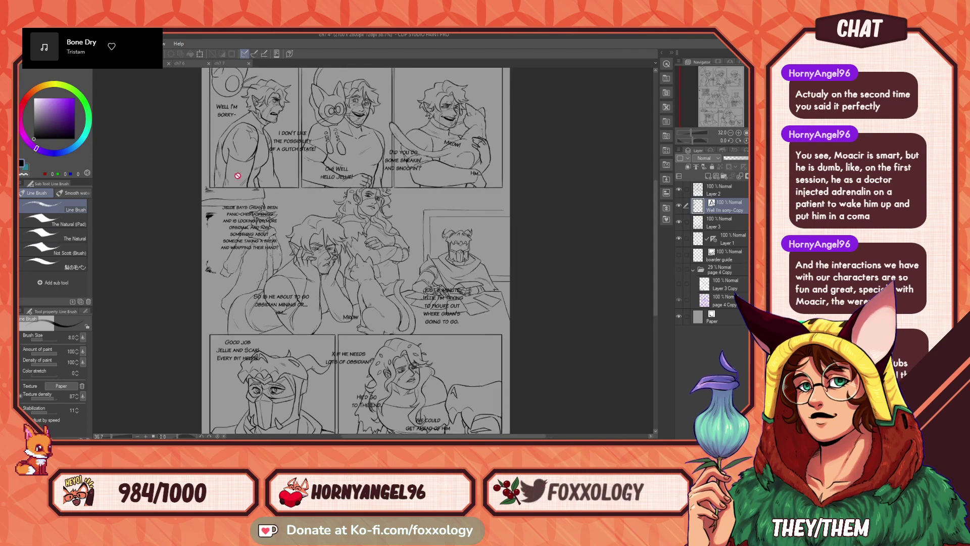
scroll(323, 240, "up", 1)
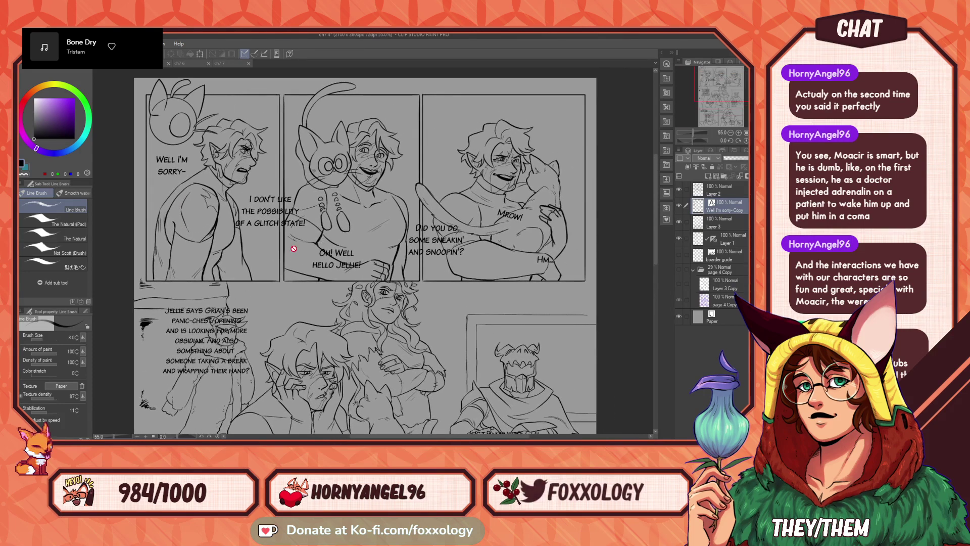
- Try adding a new layer above Layer 3 and merging Layer 3 down into Layer 1 with the panel borders
left_click(732, 218)
left_click(710, 175)
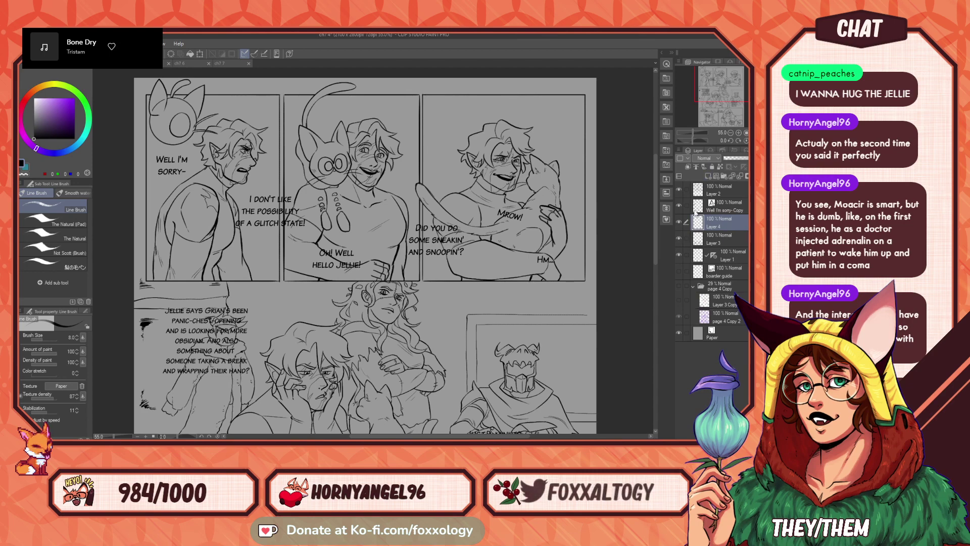
left_click_drag(701, 243, 726, 258)
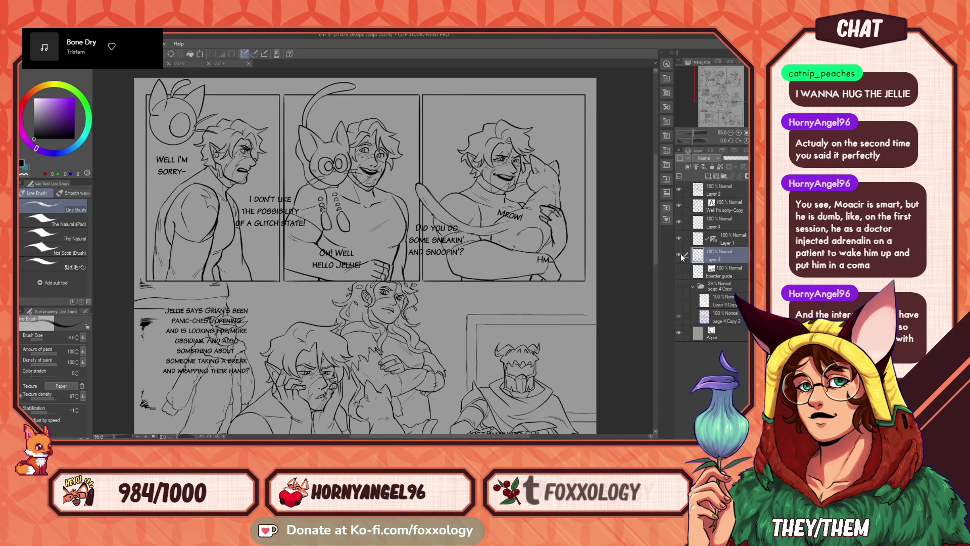
left_click_drag(743, 252, 740, 233)
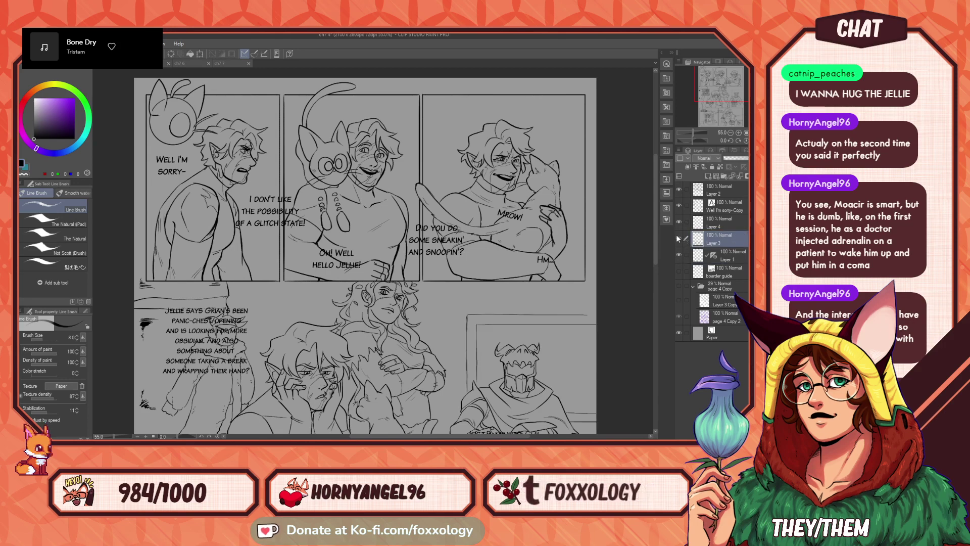
key("ctrl+e")
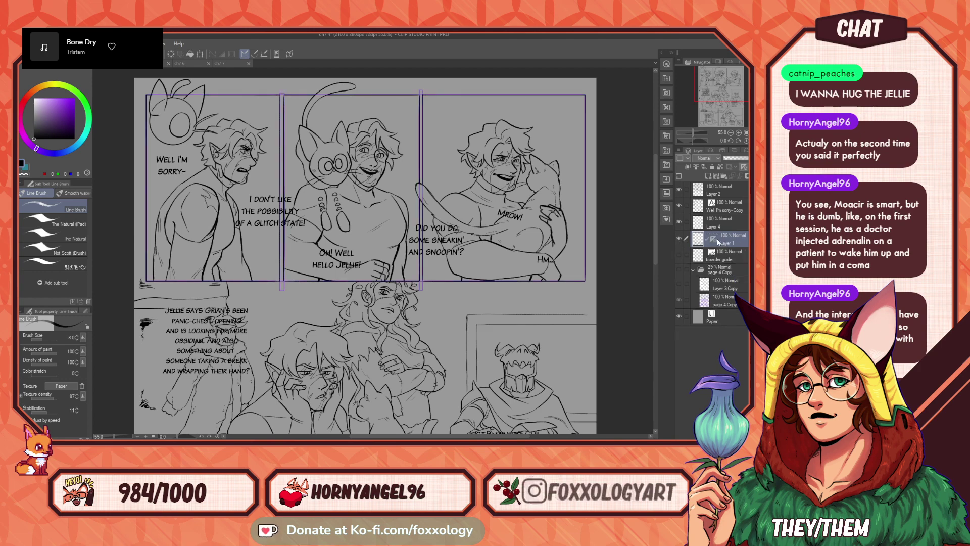
key("ctrl+z")
left_click(727, 226)
key("ctrl+e")
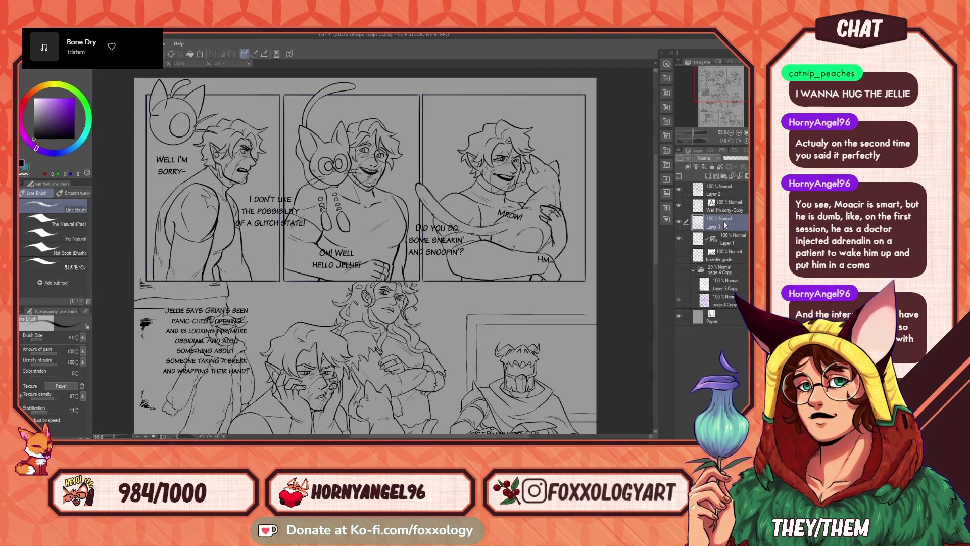
- Merge the Layer 3 line art down into Layer 1 and delete the ruler attached to Layer 1
left_click(724, 241)
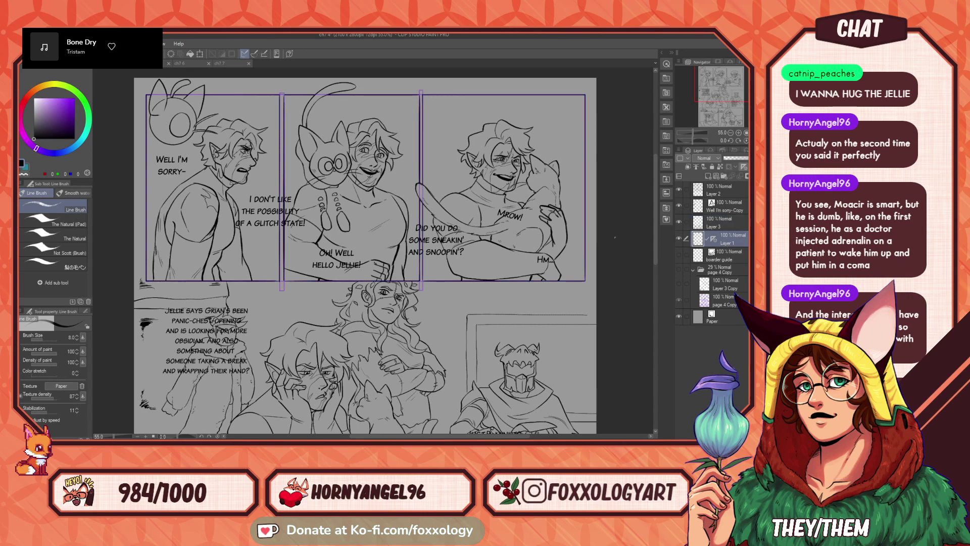
key("ctrl+minus")
left_click(745, 223)
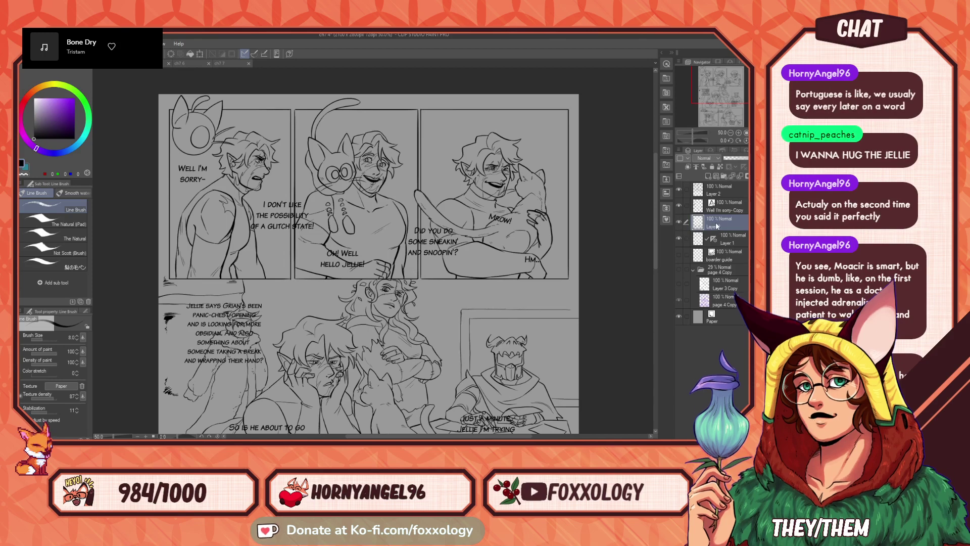
key("ctrl+e")
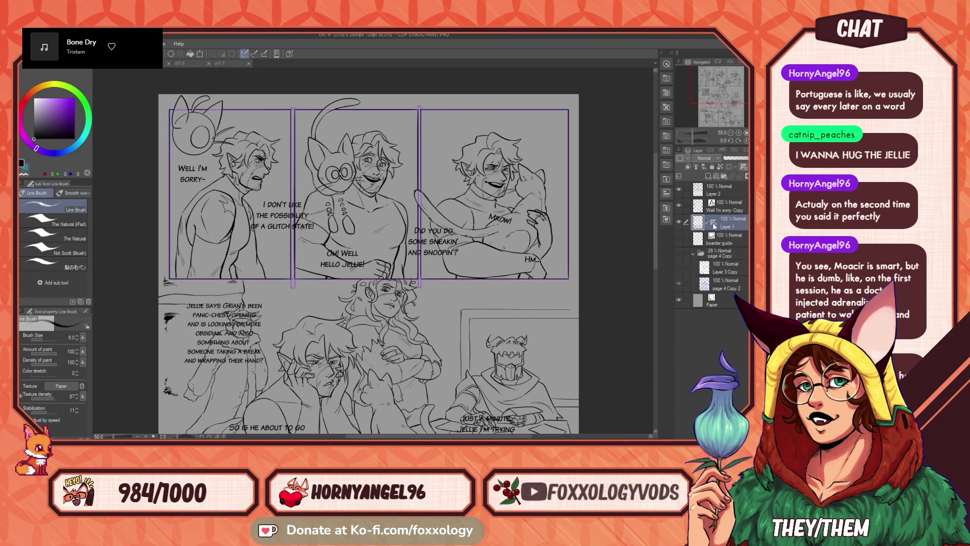
left_click_drag(714, 224, 763, 176)
mouse_move(473, 311)
left_mouse_down()
mouse_move(470, 235)
mouse_move(484, 314)
left_mouse_up()
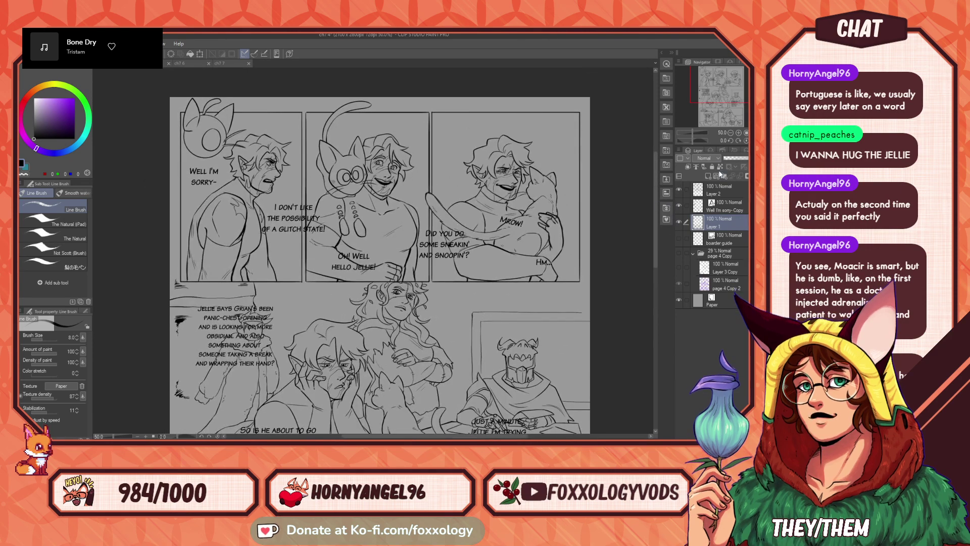
- Check what Layer 2 contains, move it below the dialogue text layer and merge it down into Layer 1
left_click(680, 192)
left_click(680, 192)
left_click(679, 192)
left_click(679, 192)
left_click_drag(725, 194, 739, 211)
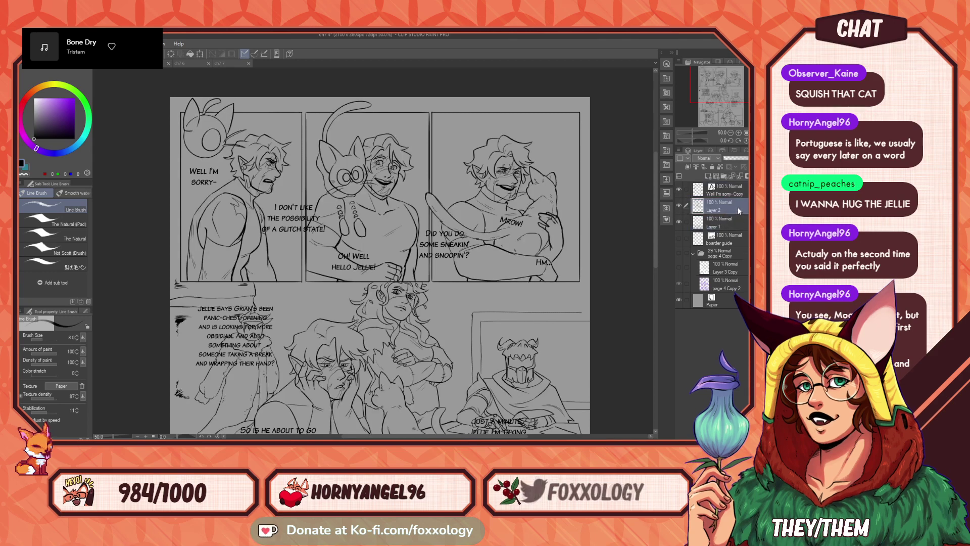
key("ctrl+e")
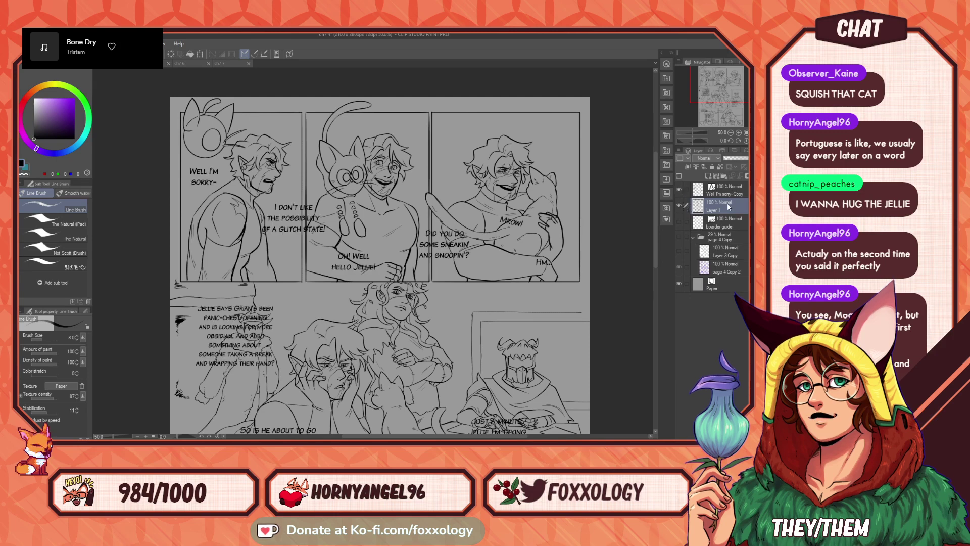
- On a new layer between the dialogue text and Layer 1, draw a white filled ellipse behind "Well I'm sorry-"
left_click(708, 176)
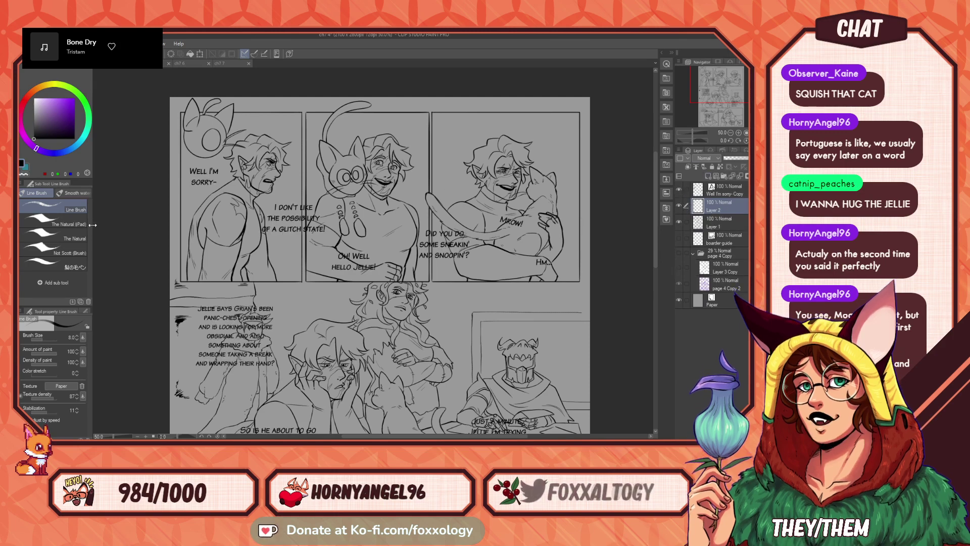
key("x")
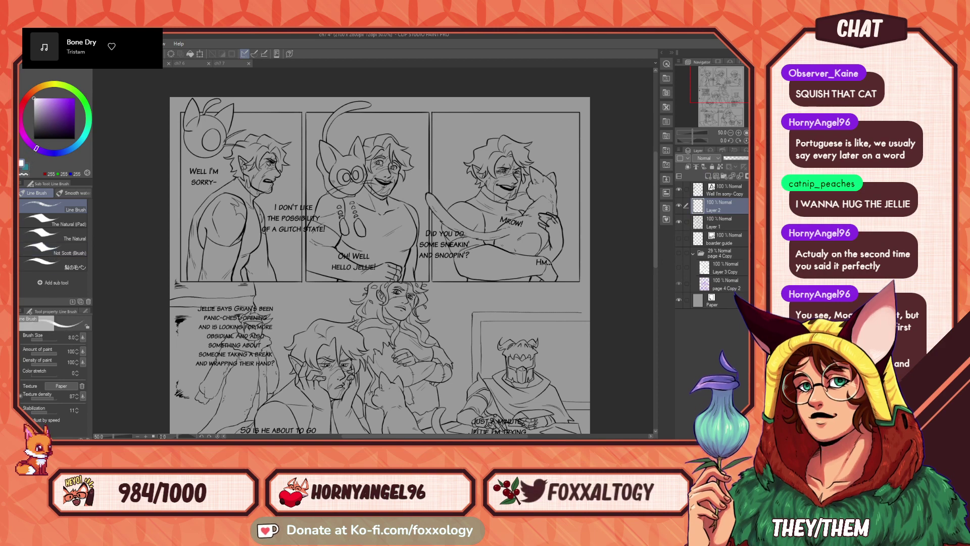
key("u")
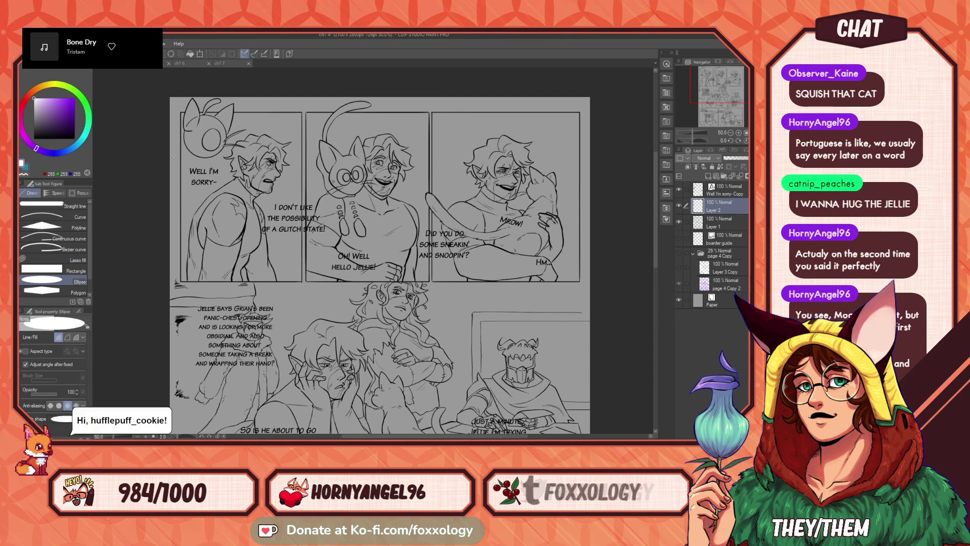
left_click_drag(179, 156, 231, 196)
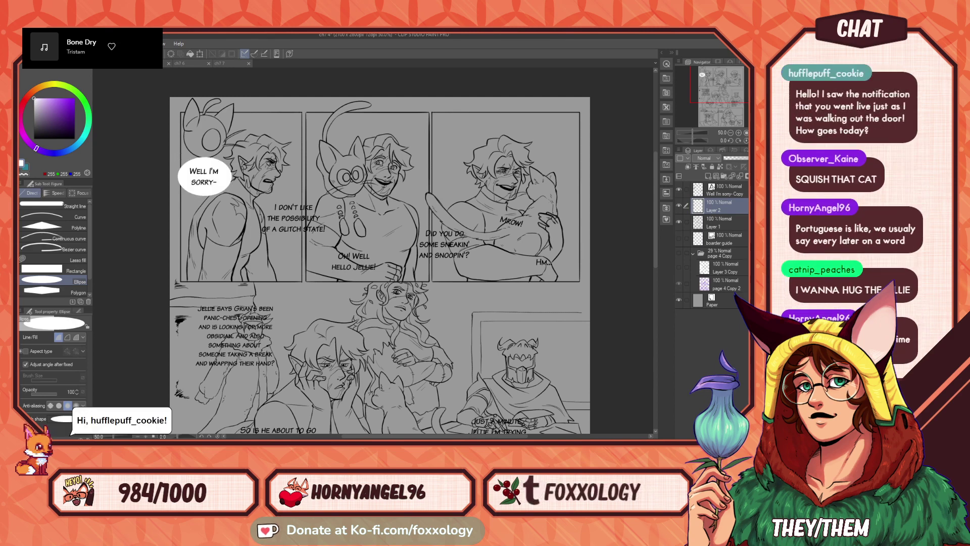
- Give the speech bubble layer a border effect with a black edge colour
left_click(712, 148)
left_click(734, 165)
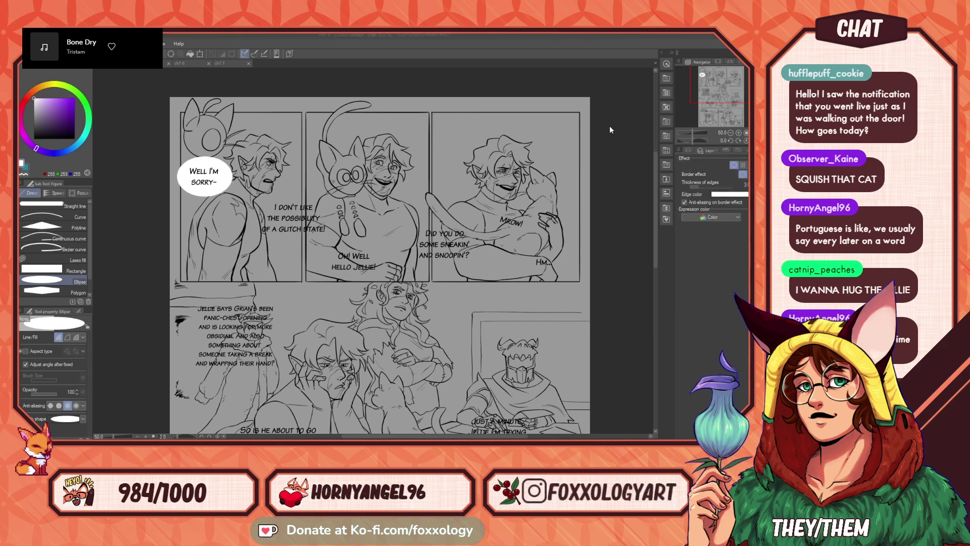
left_click(617, 145)
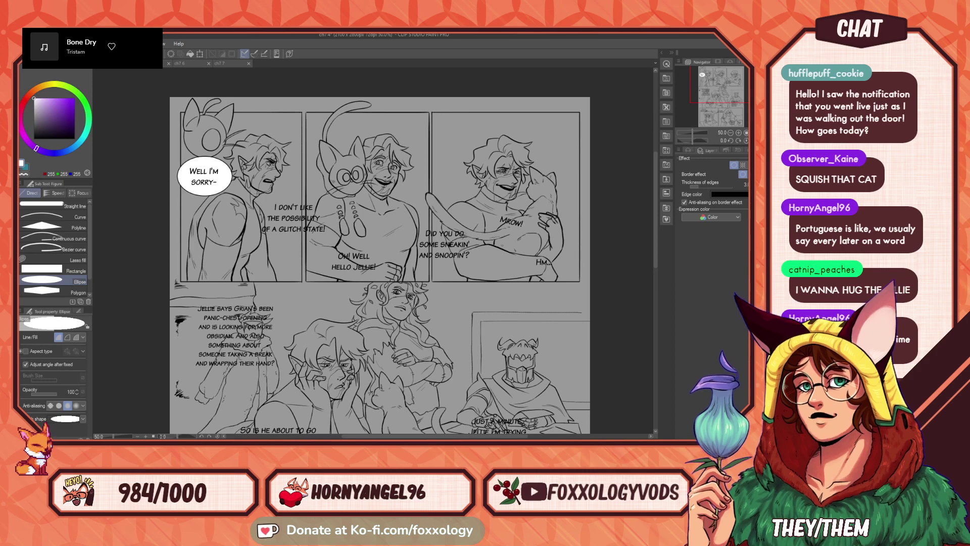
- Draw a white ellipse bubble behind "I don't like the possibility of a glitch state!" and nudge it to centre on the text
left_click_drag(256, 194, 335, 250)
left_click(296, 223)
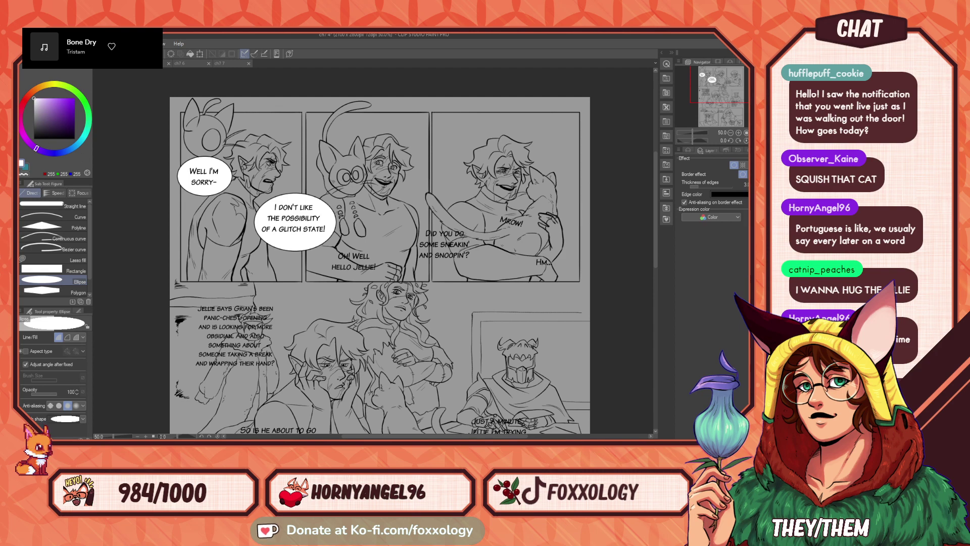
key("m")
mouse_move(243, 215)
left_mouse_down()
mouse_move(306, 267)
mouse_move(358, 238)
mouse_move(359, 185)
left_mouse_up()
left_click_drag(319, 243, 318, 241)
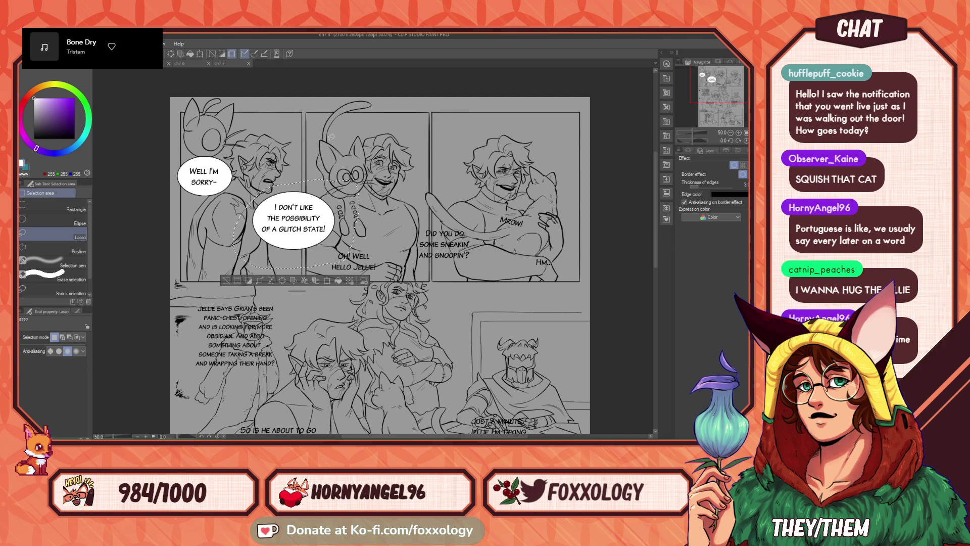
left_click(329, 93)
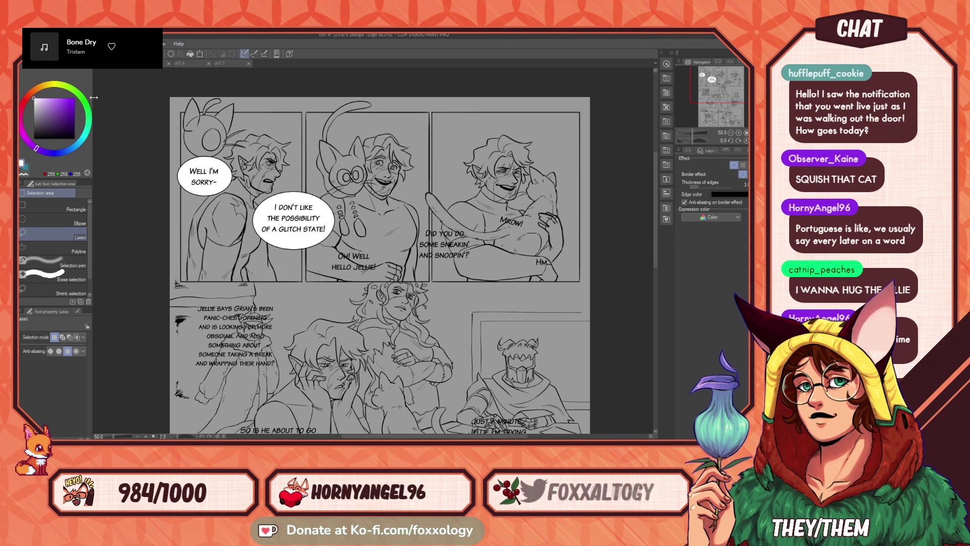
- Draw a white ellipse bubble behind "Oh! Well hello Jellie!" in the second panel
key("p")
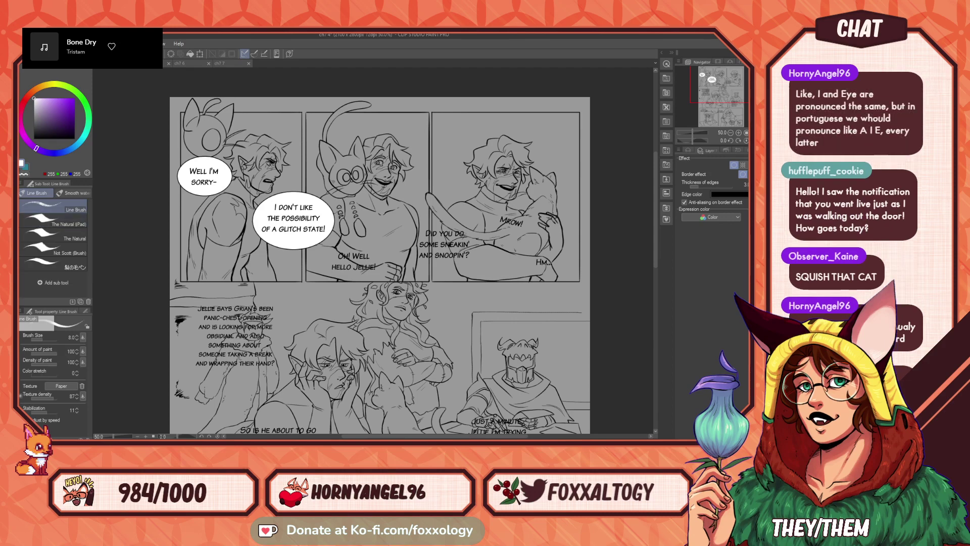
key("u")
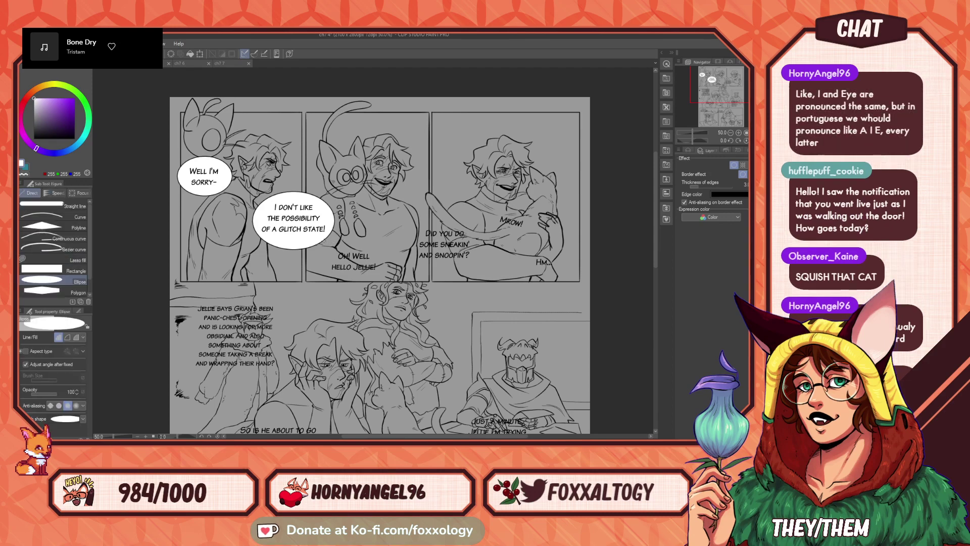
left_click_drag(324, 241, 386, 285)
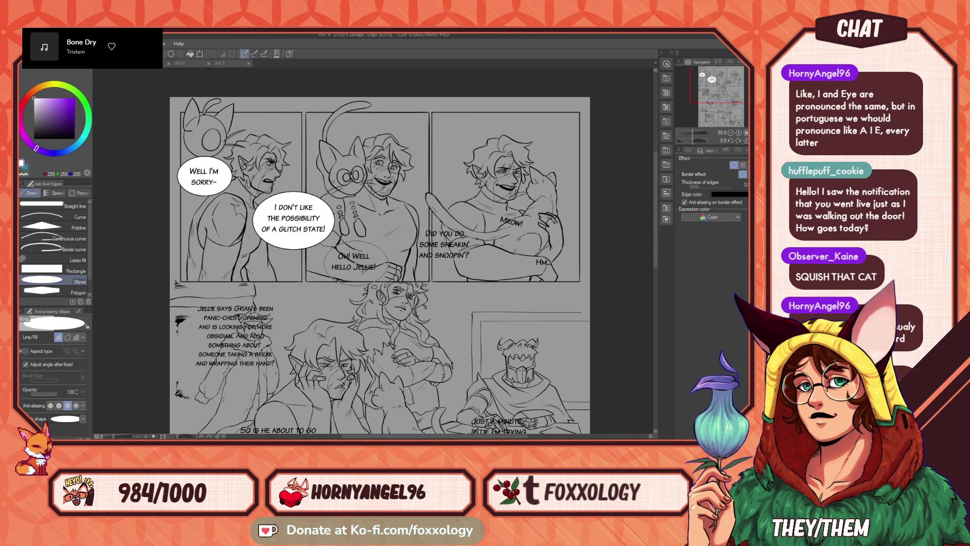
left_click(365, 243)
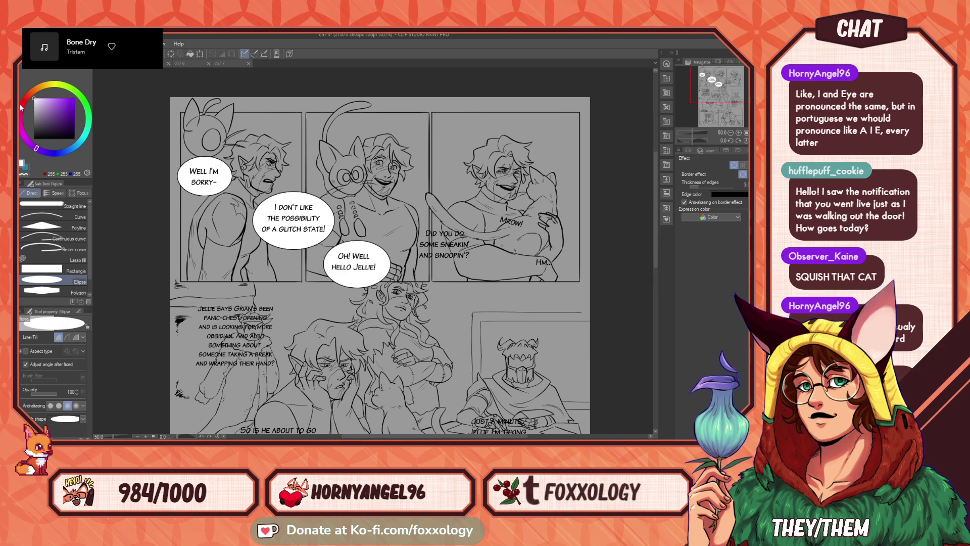
key("m")
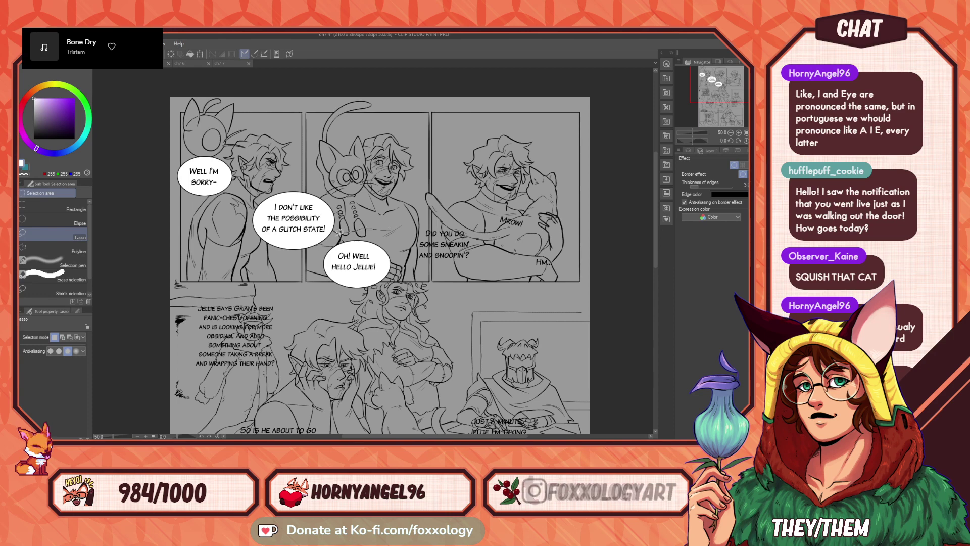
- Select the "Oh! Well hello Jellie!" bubble, nudge it to centre on its text, and deselect it
left_click_drag(371, 229, 320, 285)
left_click_drag(421, 289, 423, 253)
left_click_drag(381, 278, 379, 276)
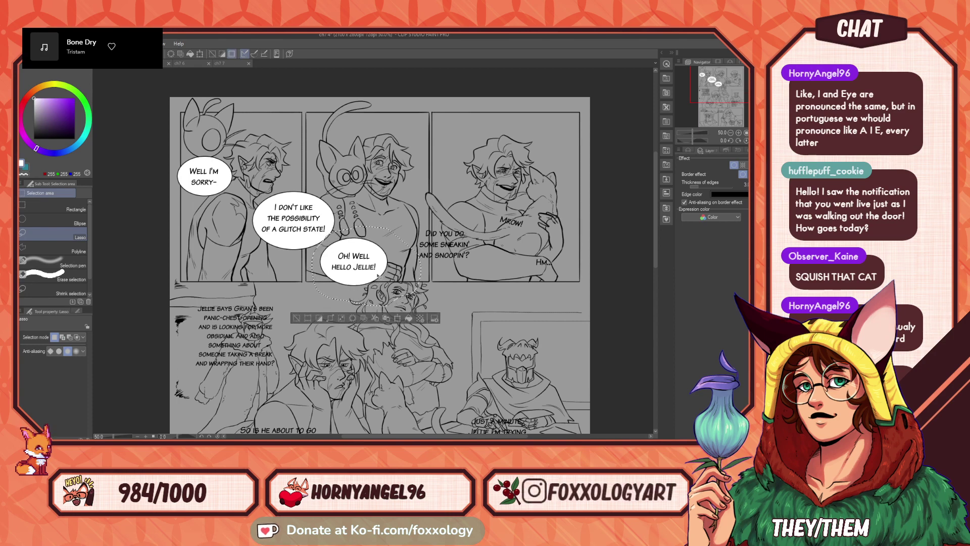
key("ctrl+d")
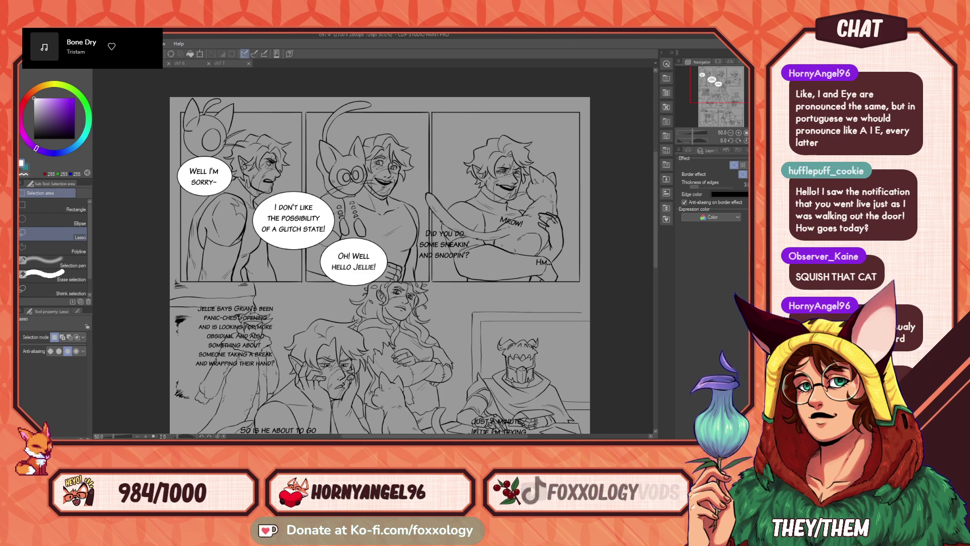
- Draw a white ellipse bubble behind "Did you do some sneakin' and snoopin'?" with the Ellipse tool
key("u")
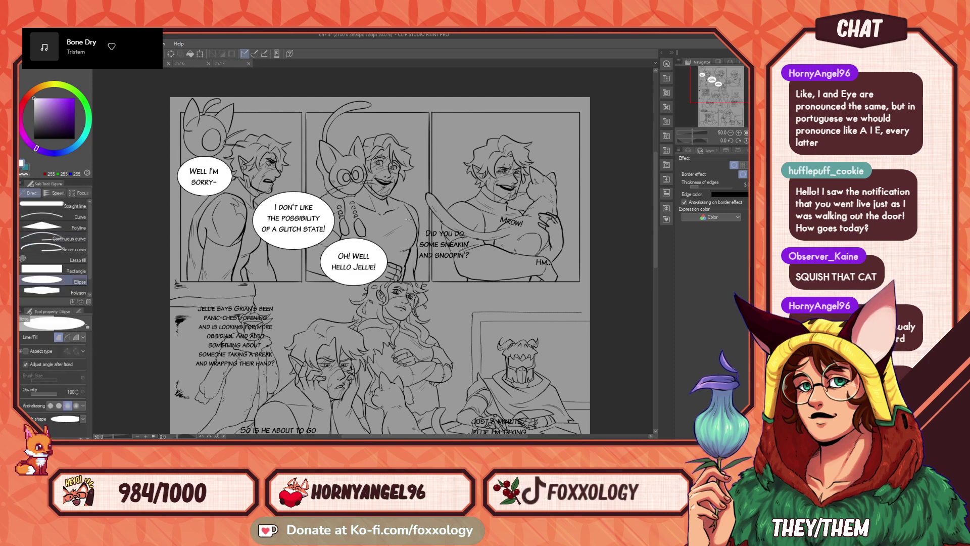
left_click(480, 269)
key("ctrl+z")
left_click_drag(402, 217, 484, 272)
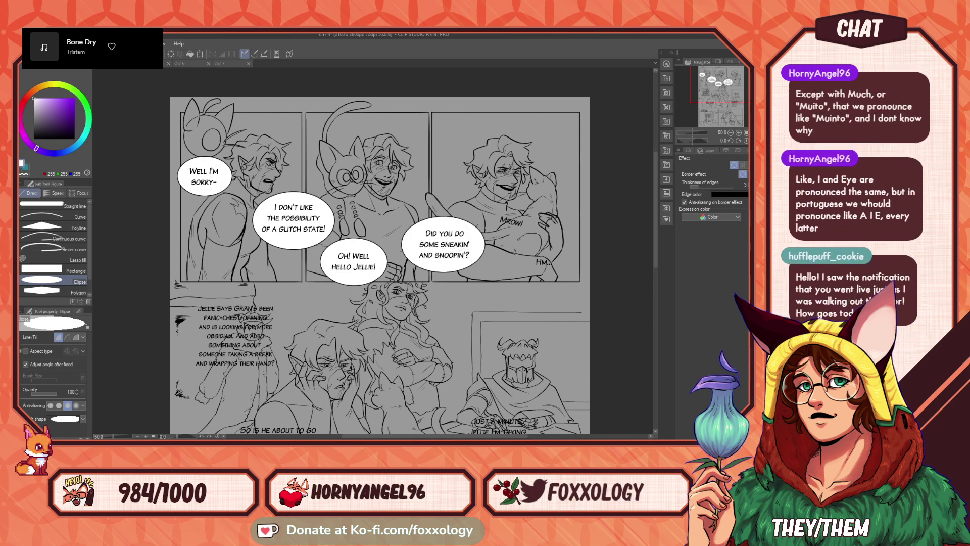
- Draw small white ellipse bubbles behind "Mrow!" and "Hm..." in the third panel
left_click_drag(516, 222, 529, 231)
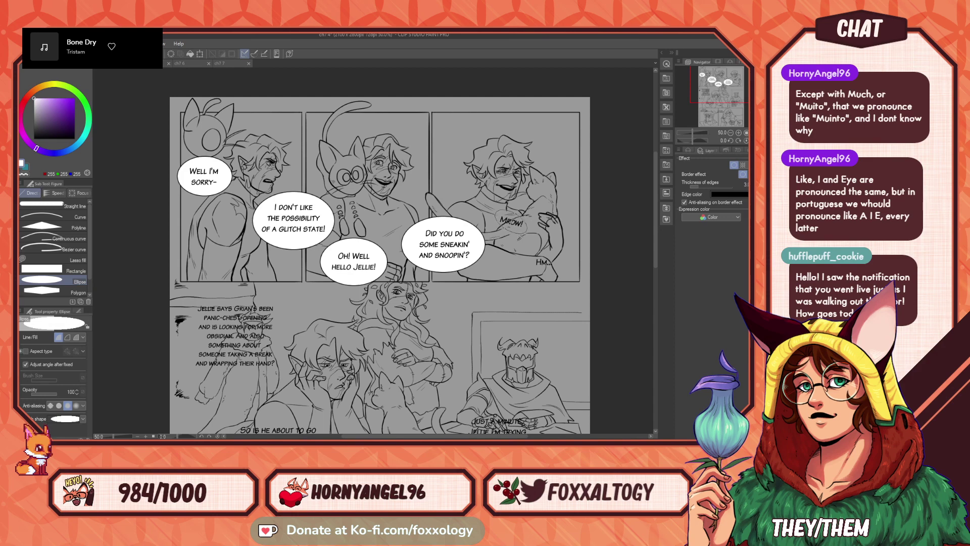
left_click(526, 237)
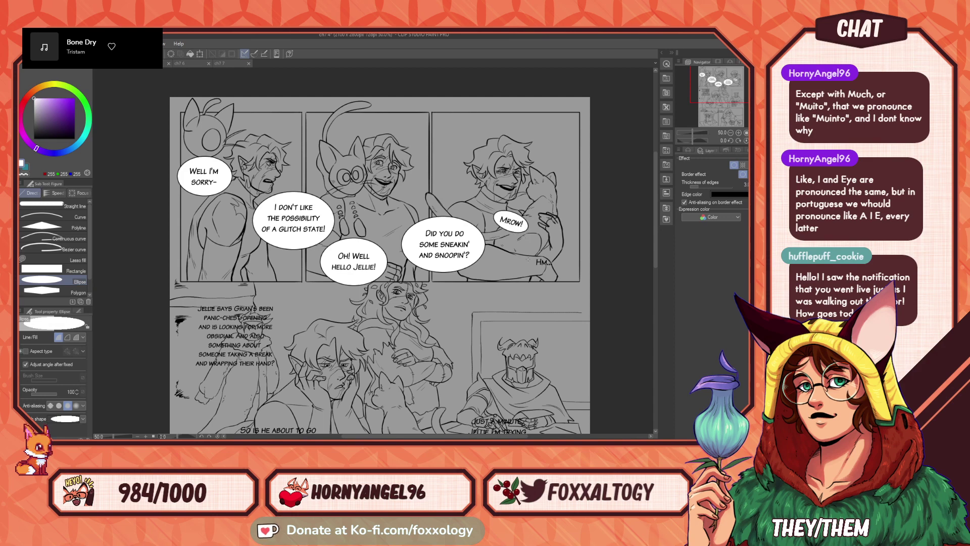
left_click_drag(599, 277, 493, 291)
left_click_drag(423, 267, 453, 285)
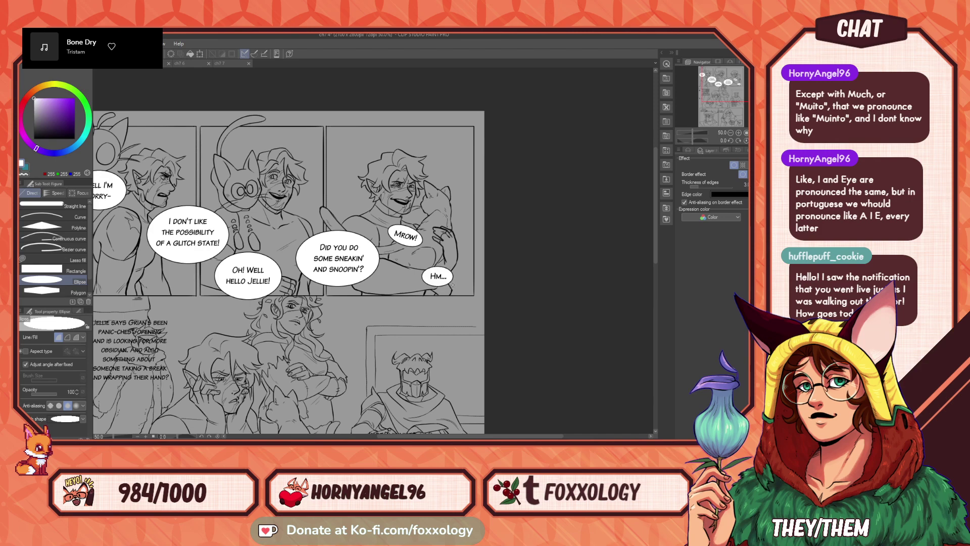
- Draw a large white ellipse bubble behind the "Jellie says Grian's been panic-chest-opening" text in the middle panel
left_click_drag(390, 354, 529, 237)
left_click_drag(227, 199, 325, 277)
key("ctrl+z")
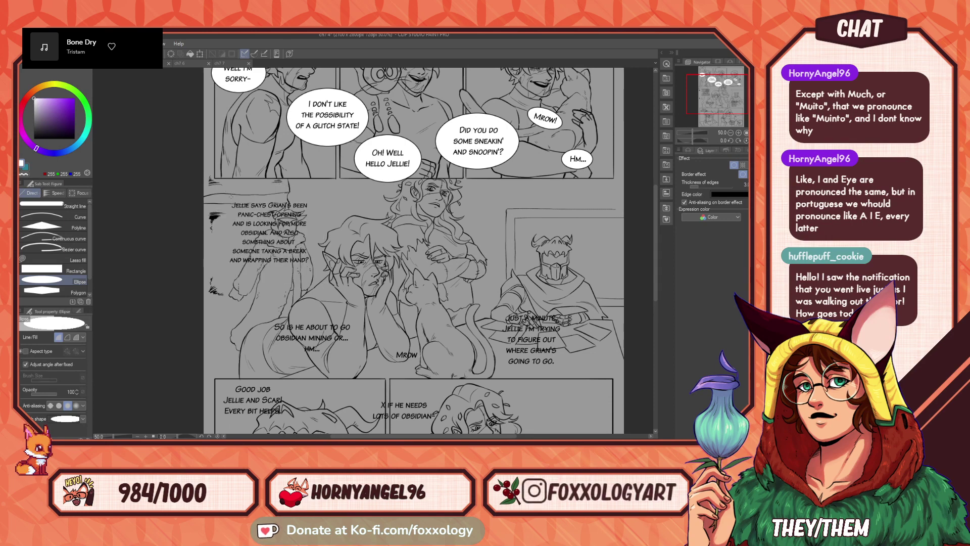
left_click_drag(211, 180, 326, 287)
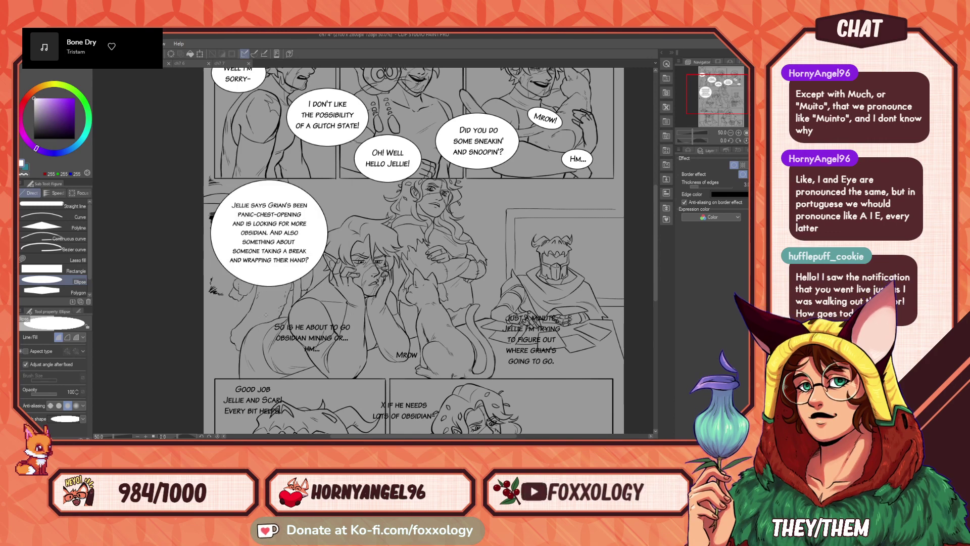
- Draw white ellipse bubbles behind "So is he about to go obsidian mining or... hm...", "Mrow" and "Just a minute, Jellie" in the middle panel
left_click_drag(267, 314, 367, 361)
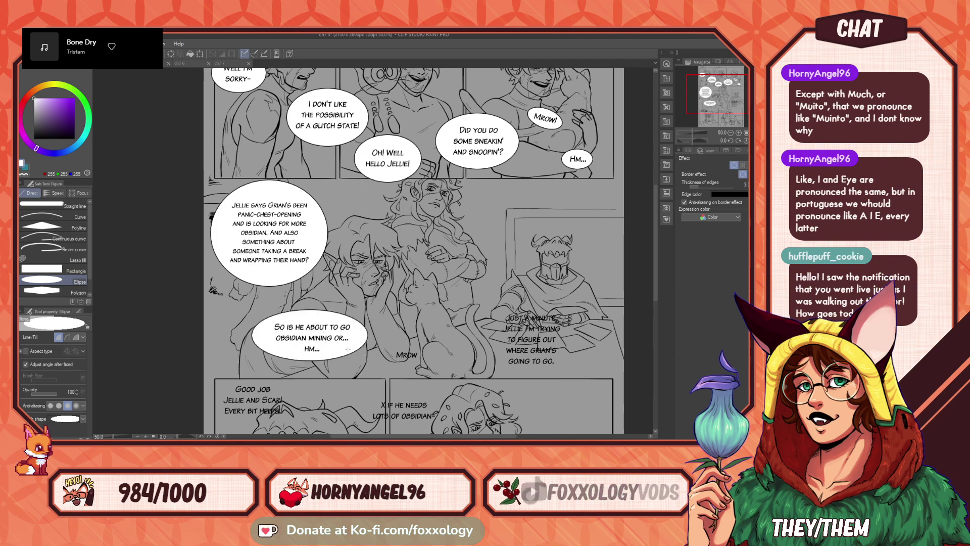
key("ctrl+z")
left_click_drag(254, 302, 422, 369)
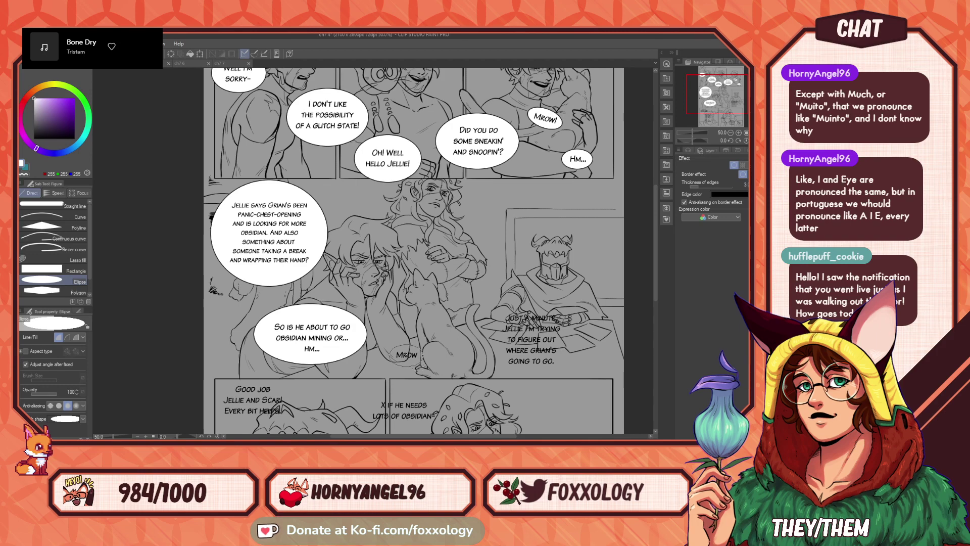
left_click(409, 355)
left_click_drag(521, 330, 433, 323)
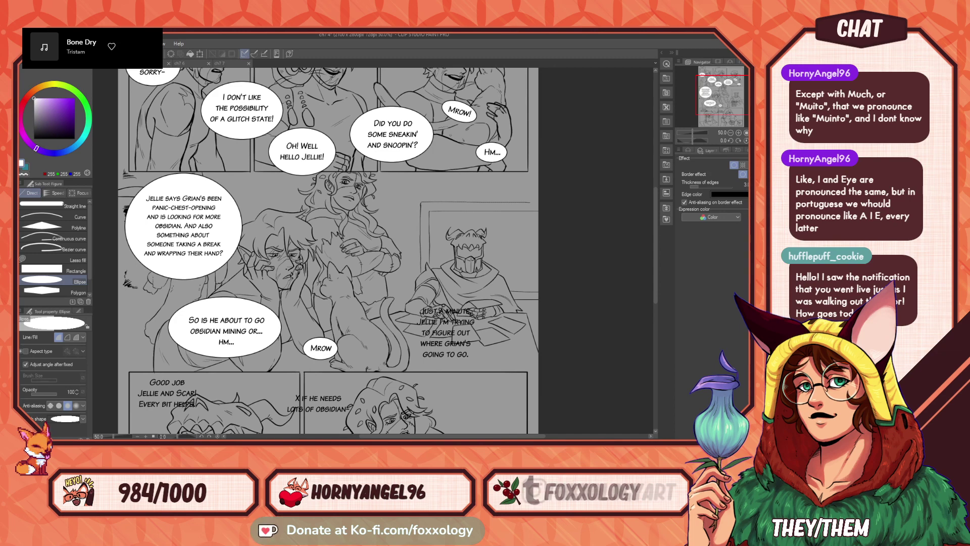
left_click_drag(403, 295, 489, 369)
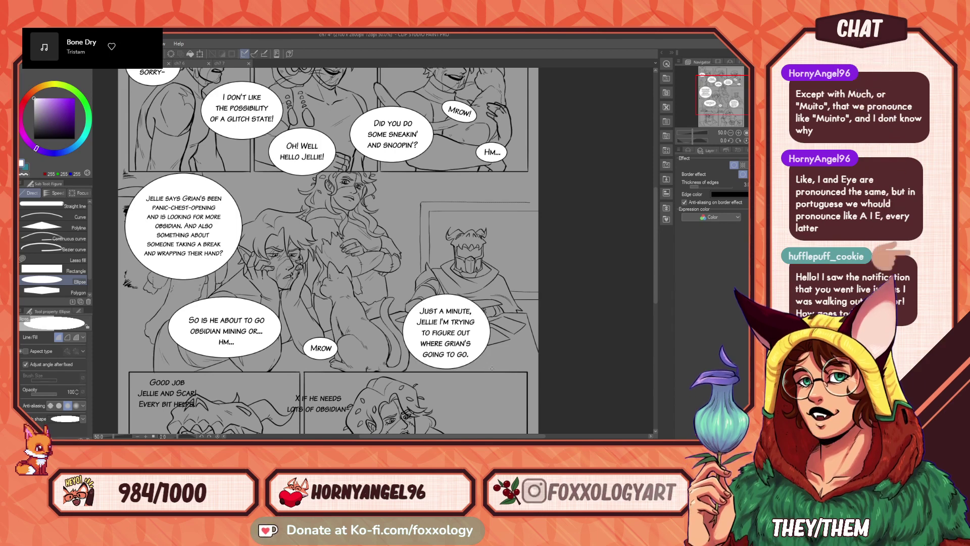
- Reshape both of the cat's "Mrow" bubbles into small cloud-like shapes with scalloped edges
left_click_drag(423, 366, 397, 361)
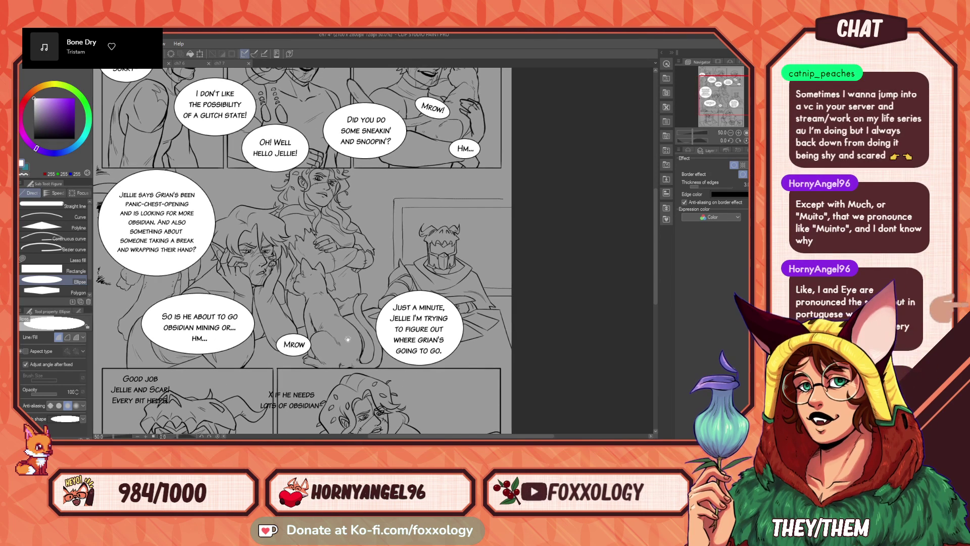
left_click_drag(343, 338, 337, 328)
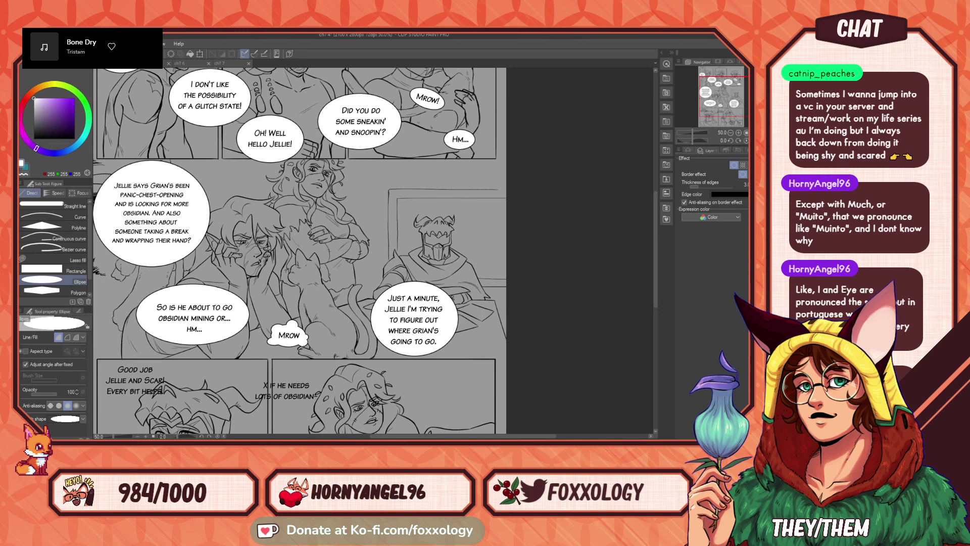
scroll(400, 271, "up", 3)
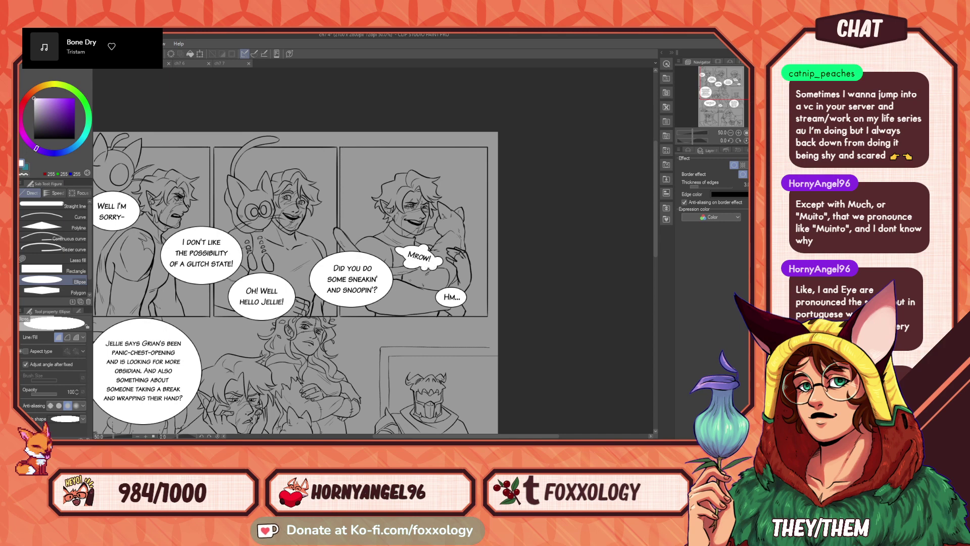
- Draw a white ellipse bubble behind "Good job Jellie and Scar! Every bit helps.", fitted inside the bottom panel's edge
left_click_drag(500, 340, 564, 180)
mouse_move(503, 315)
left_mouse_down()
mouse_move(490, 309)
mouse_move(514, 250)
left_mouse_up()
mouse_move(475, 323)
left_mouse_down()
mouse_move(453, 341)
mouse_move(463, 400)
mouse_move(460, 186)
left_mouse_up()
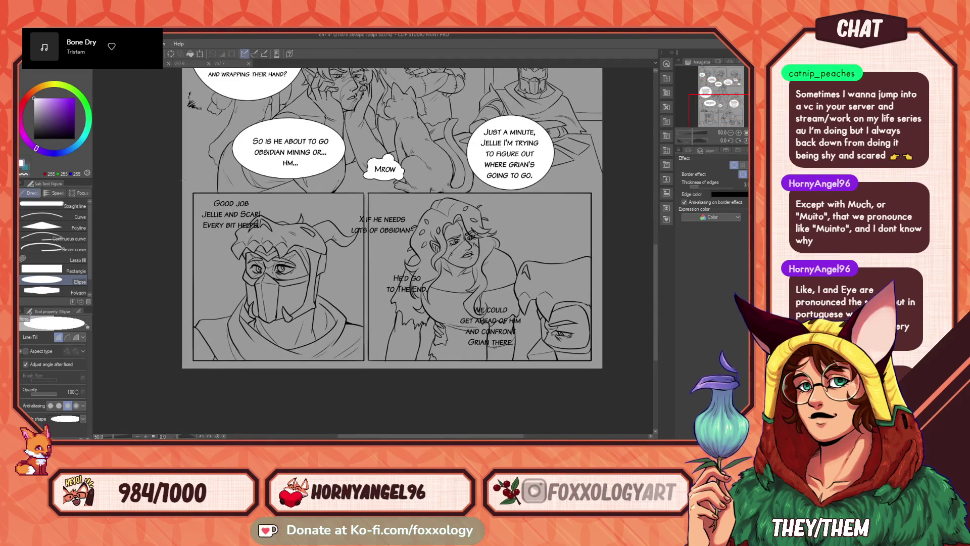
left_click_drag(186, 176, 274, 248)
left_click(274, 249)
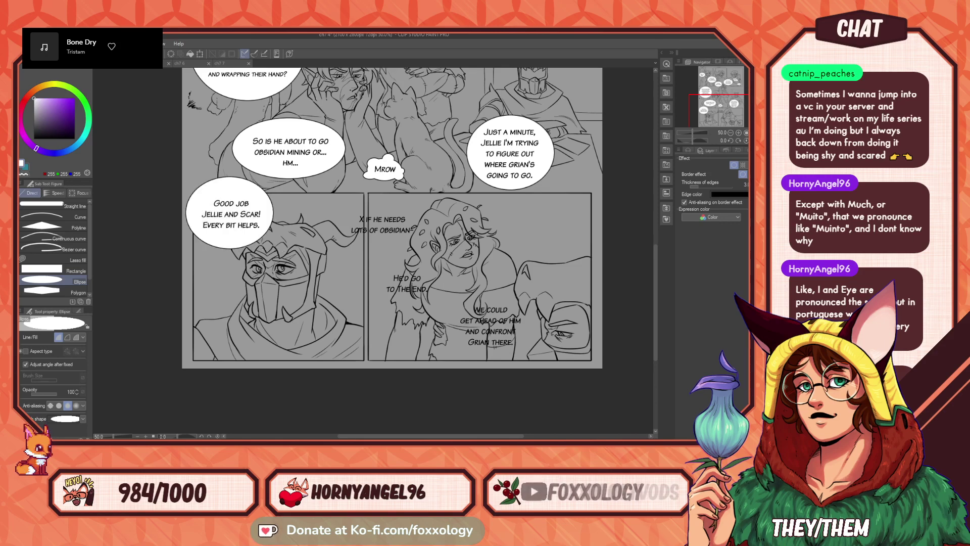
key("ctrl+z")
left_click_drag(195, 185, 269, 249)
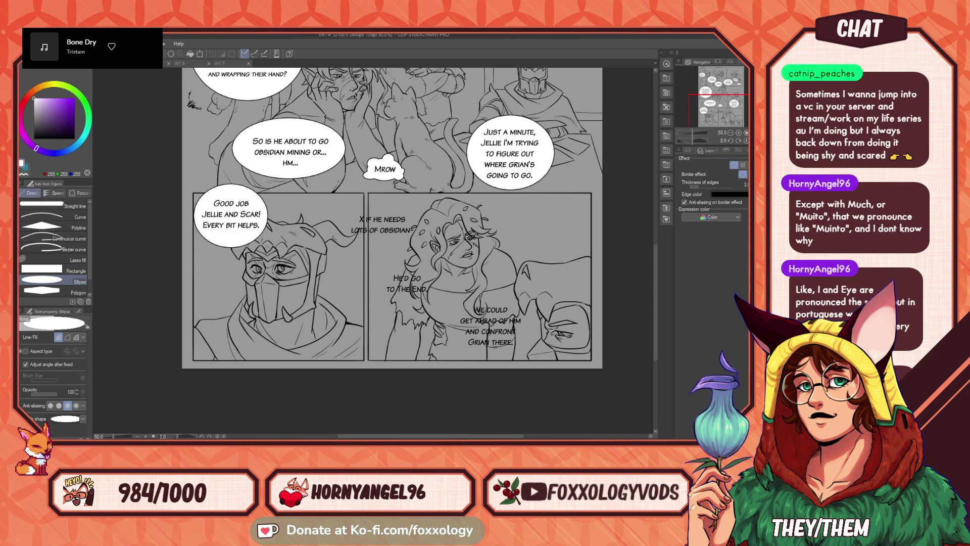
- Draw ellipse bubbles behind the last panel's three dialogue texts, and nudge the "We could get ahead of him" bubble to centre on its text
left_click_drag(349, 217, 410, 362)
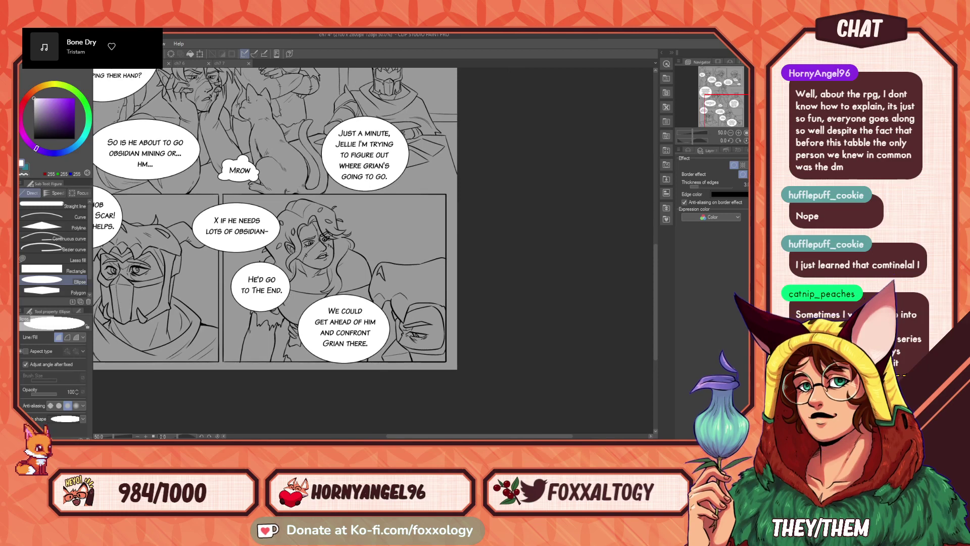
key("m")
left_click_drag(392, 291, 374, 299)
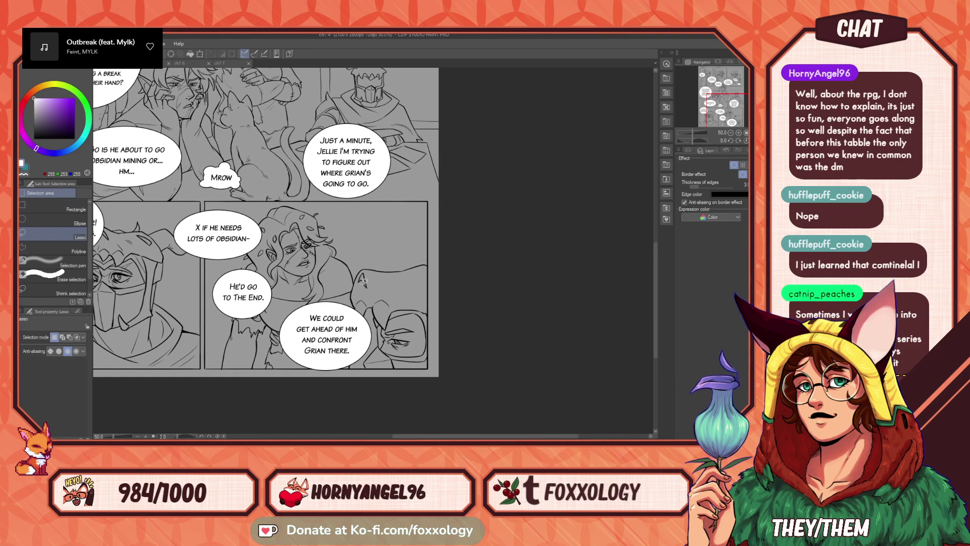
mouse_move(355, 274)
left_mouse_down()
mouse_move(269, 324)
mouse_move(389, 375)
mouse_move(362, 276)
left_mouse_up()
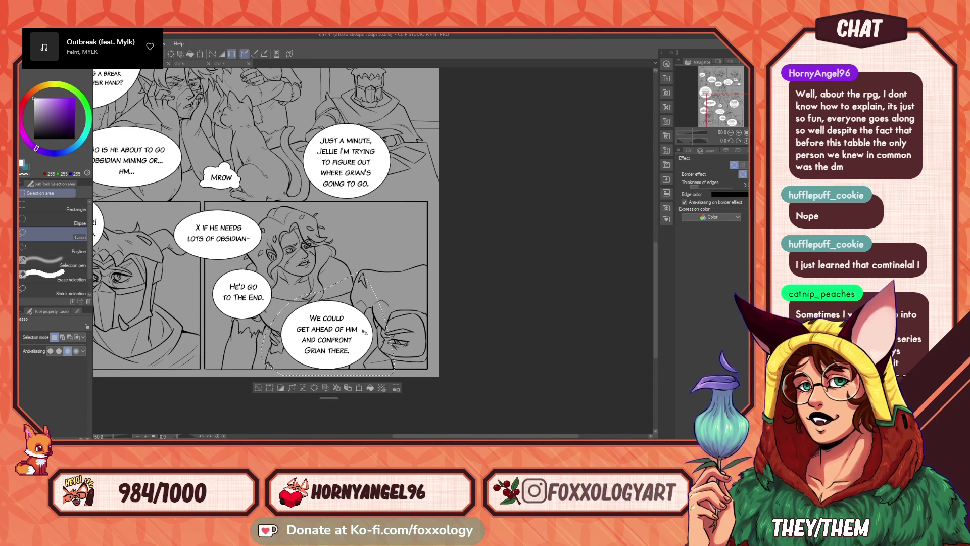
key("ctrl+d")
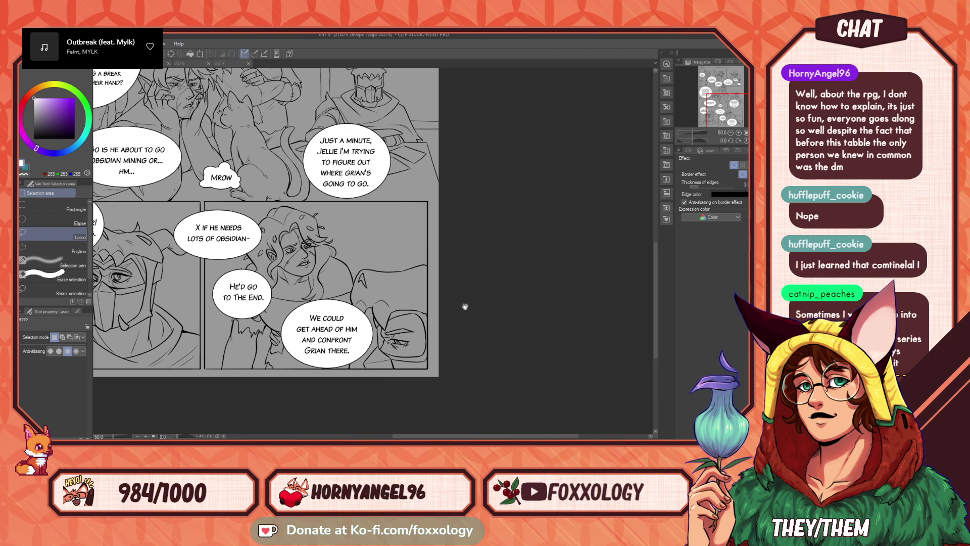
- With the Line Brush, draw curved white tails connecting the speech bubbles and linking "Mrow!" to the cat across the top row
scroll(455, 329, "up", 10)
left_click_drag(441, 349, 446, 372)
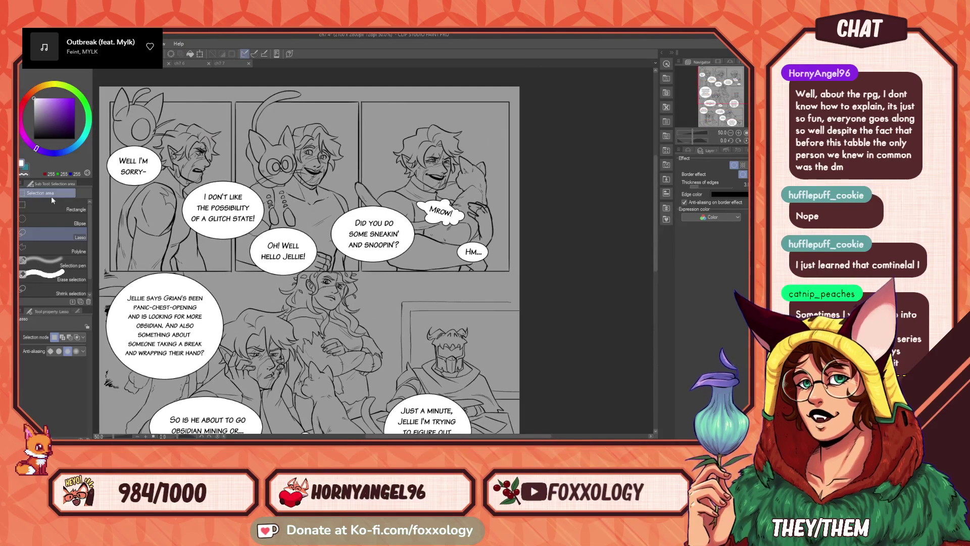
left_click(11, 204)
left_click_drag(152, 180, 183, 212)
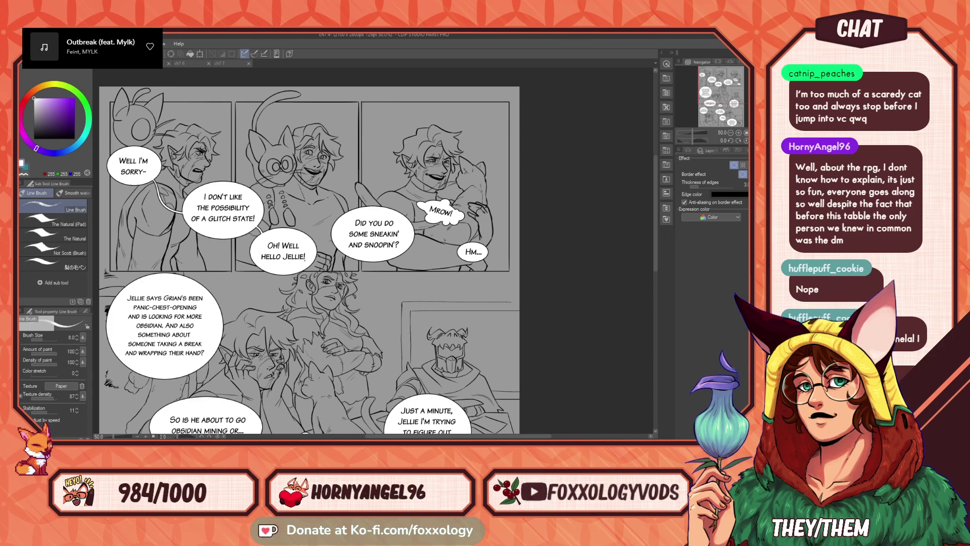
mouse_move(455, 239)
left_mouse_down()
mouse_move(362, 317)
mouse_move(403, 254)
left_mouse_up()
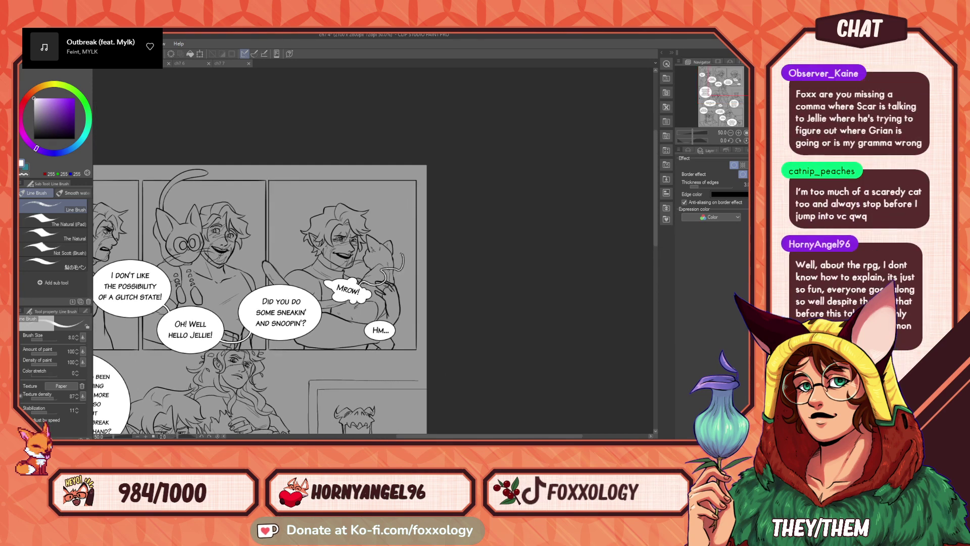
- Draw curved tails for the middle panel's bubbles, linking two of them to "X if he needs lots of obsidian-", and add the "Good job" tail
left_click_drag(443, 318, 532, 185)
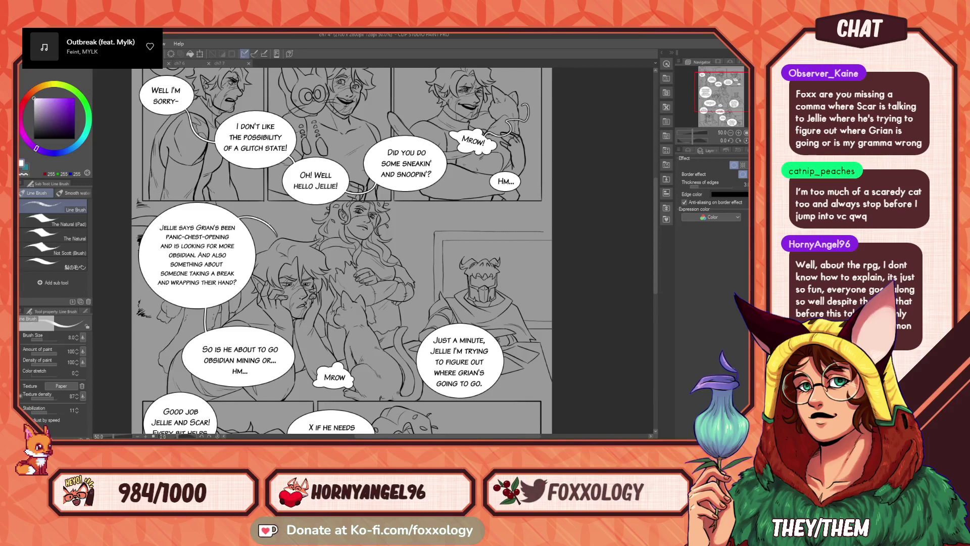
mouse_move(240, 220)
left_mouse_down()
mouse_move(278, 224)
mouse_move(272, 231)
left_mouse_up()
mouse_move(435, 334)
left_mouse_down()
mouse_move(407, 269)
mouse_move(390, 278)
left_mouse_up()
mouse_move(225, 319)
left_mouse_down()
mouse_move(275, 345)
mouse_move(380, 309)
left_mouse_up()
mouse_move(429, 342)
left_mouse_down()
mouse_move(448, 307)
mouse_move(445, 288)
mouse_move(506, 273)
mouse_move(510, 219)
left_mouse_up()
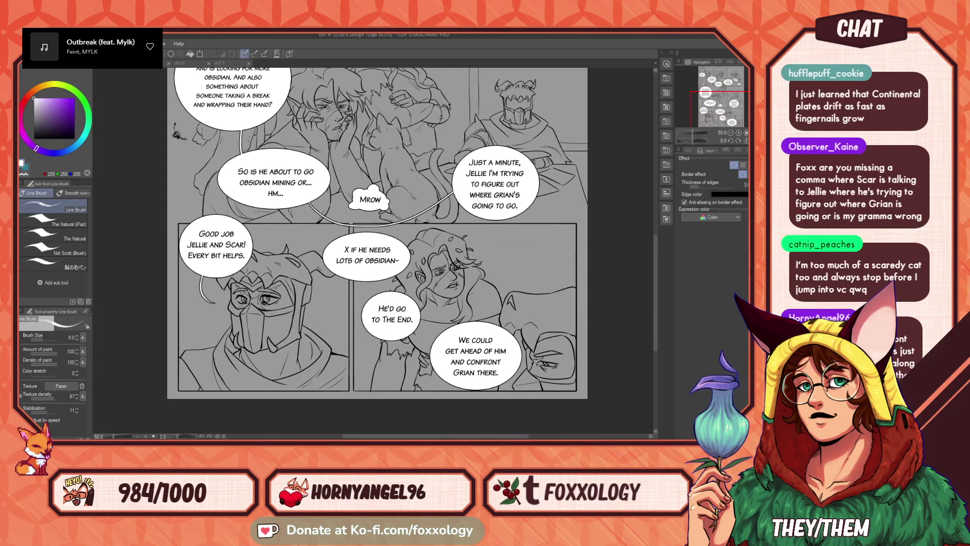
- Draw a curved connecting tail from "X if he needs lots of obsidian-" around "He'd go to The End." to the "We could get ahead of him" bubble
left_click_drag(445, 273, 355, 281)
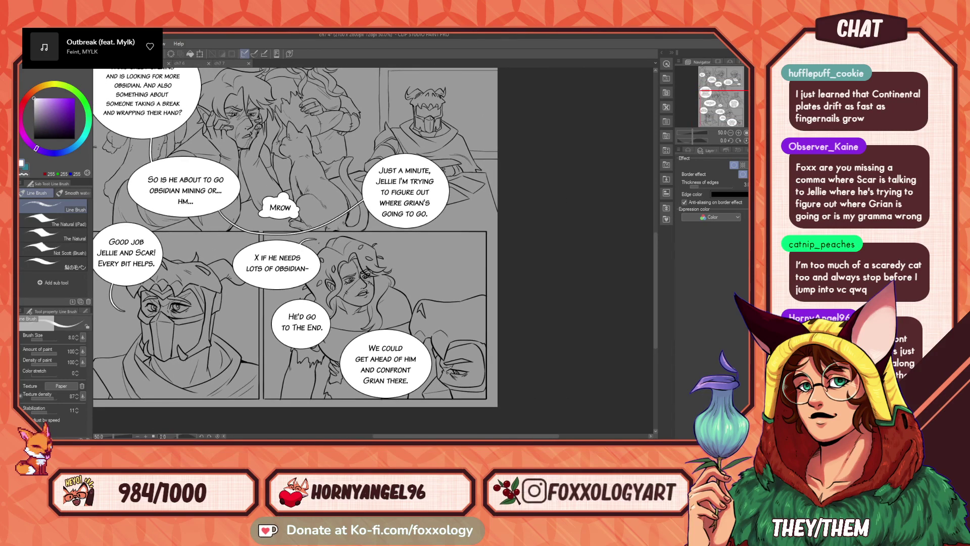
left_click_drag(308, 335, 343, 369)
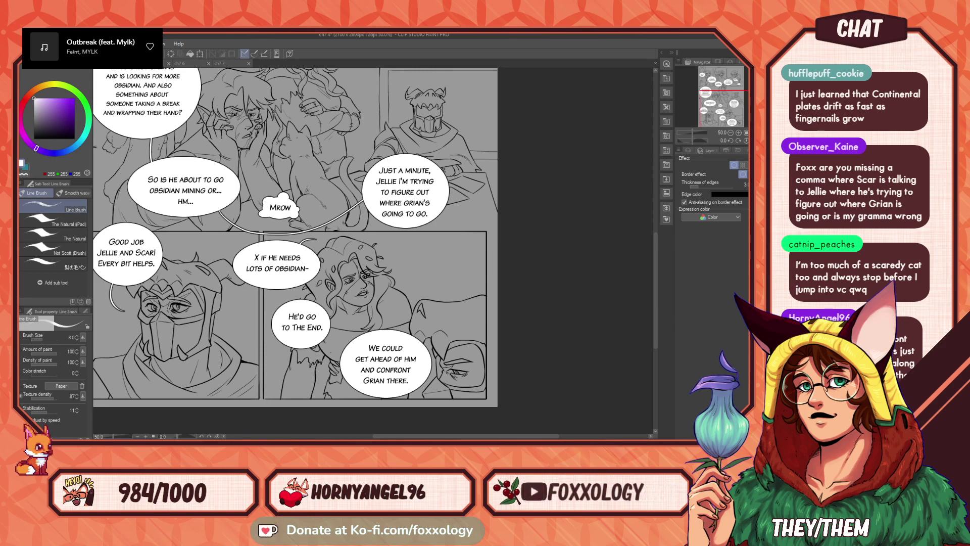
left_click_drag(273, 289, 347, 382)
key("ctrl+z")
mouse_move(261, 288)
left_mouse_down()
mouse_move(255, 325)
mouse_move(345, 381)
left_mouse_up()
left_click_drag(480, 328, 547, 367)
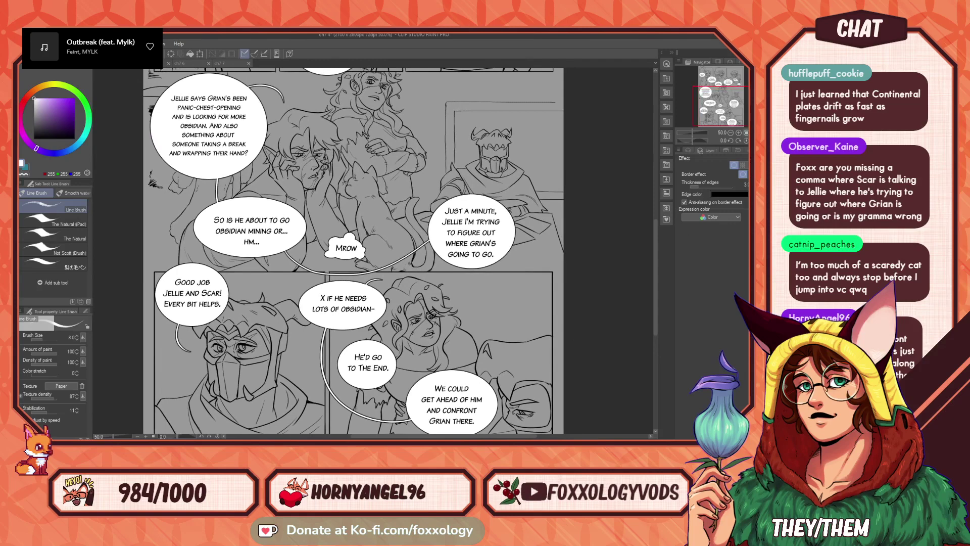
- Fit the whole page in view, switch to the purple-sketched page document, and display its layers
left_click(757, 133)
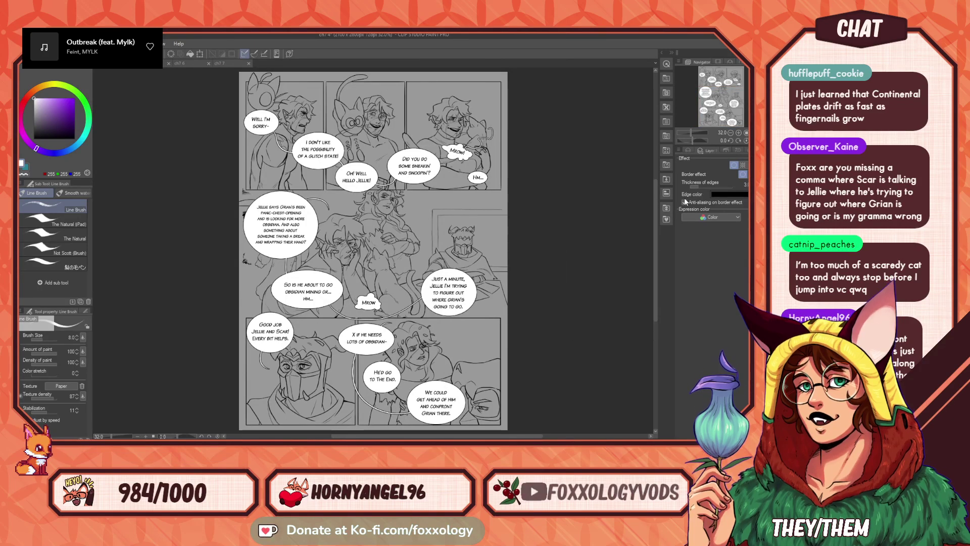
left_click(685, 201)
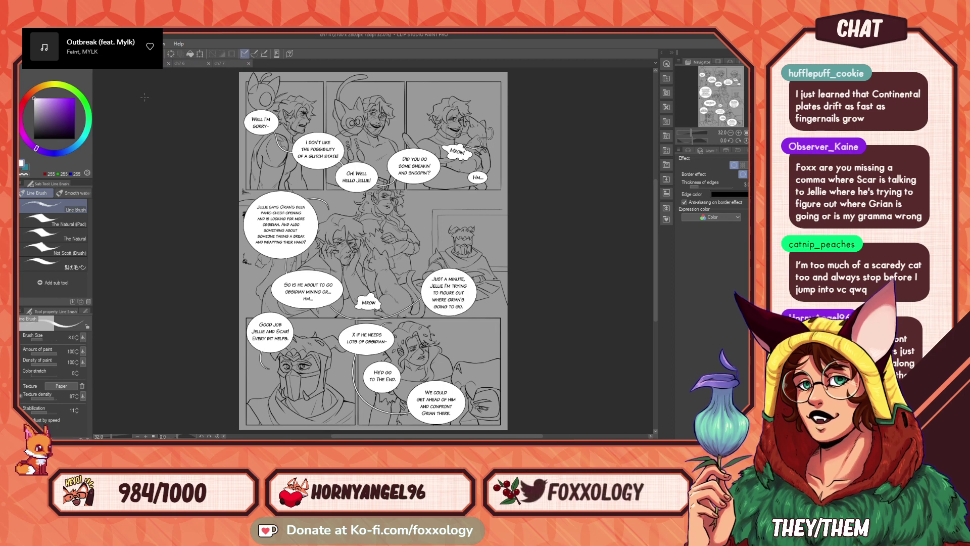
left_click(152, 65)
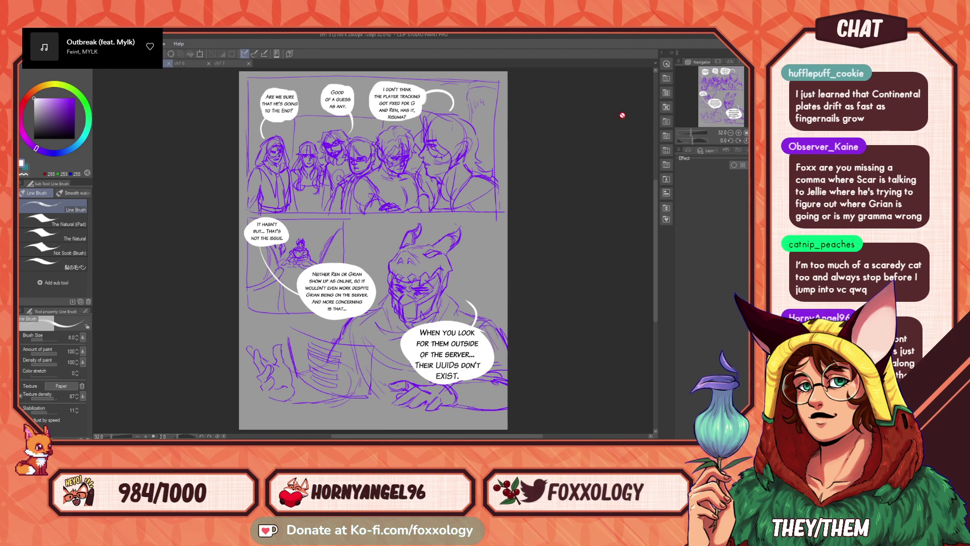
left_click(689, 152)
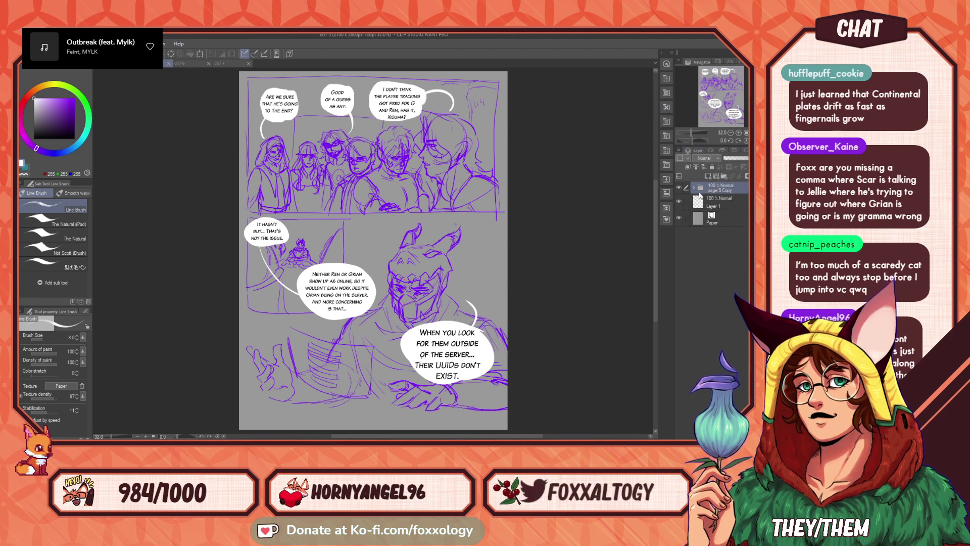
- Hide the dialogue and speech-bubble layers in the page 5 Copy folder and lower the whole folder's opacity to about 36%
left_click(694, 188)
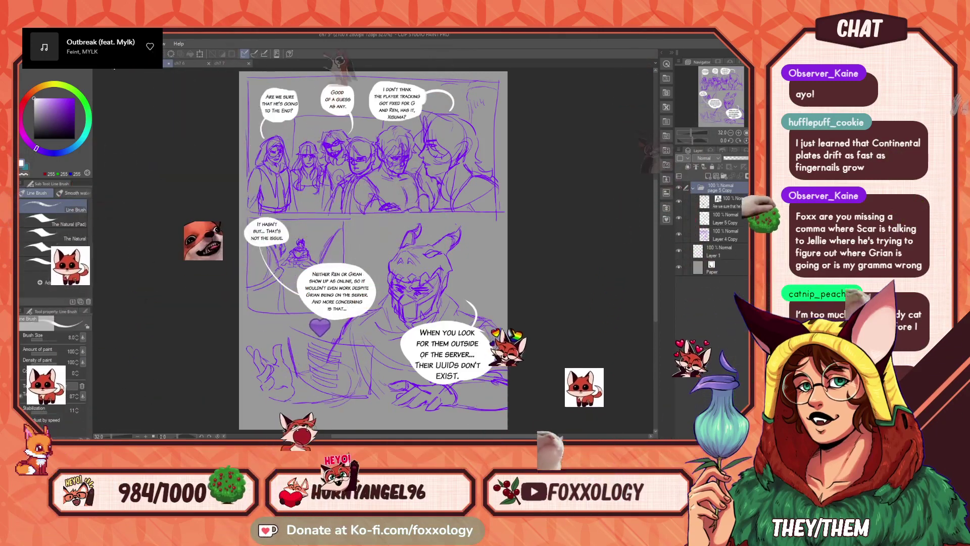
left_click(109, 63)
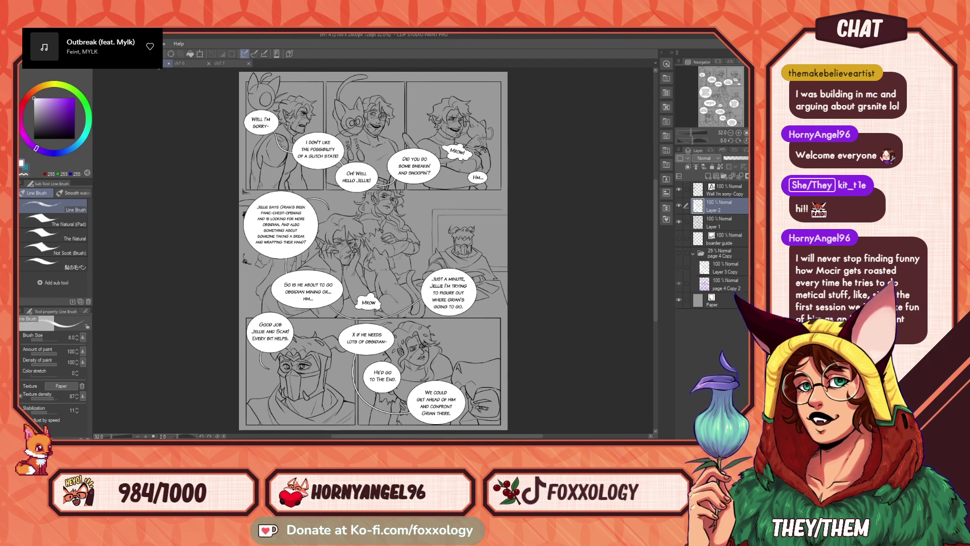
left_click(155, 62)
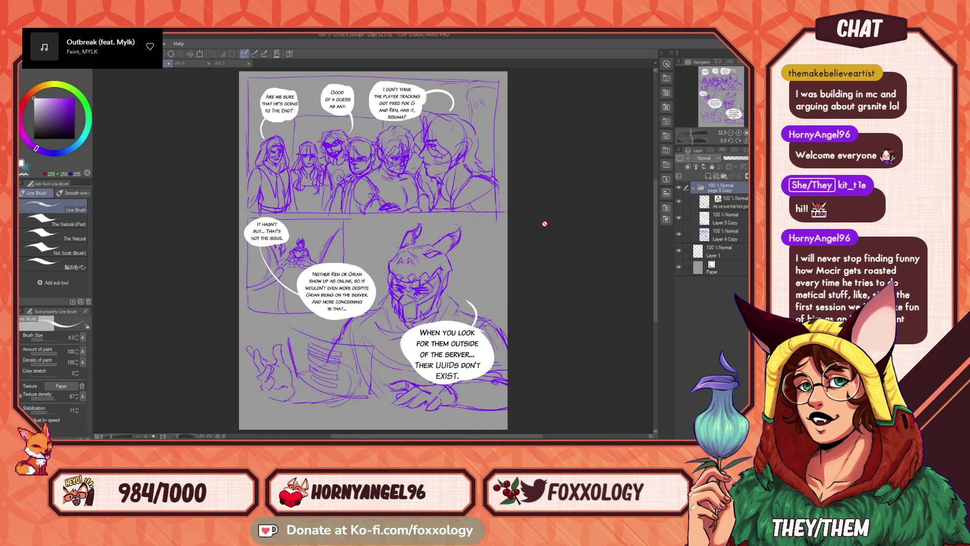
scroll(395, 215, "up", 1)
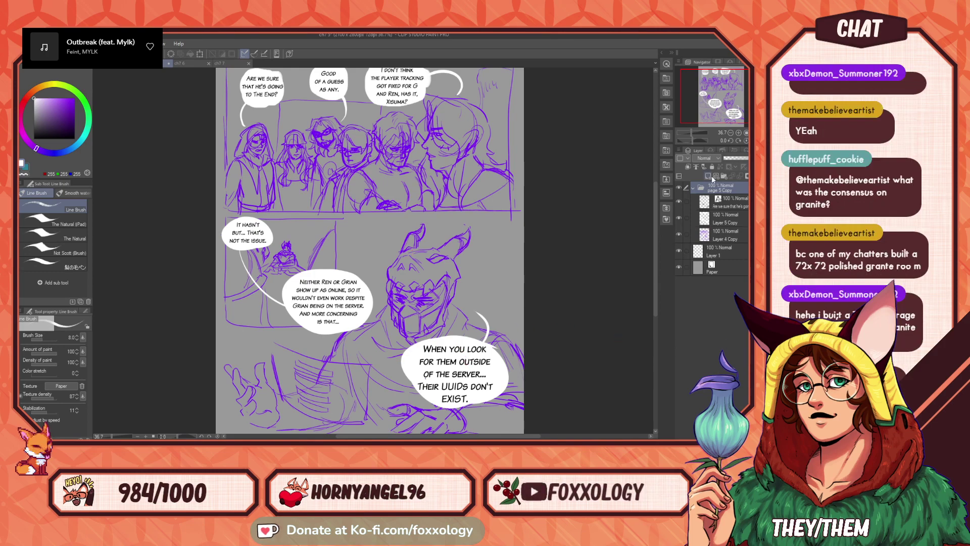
left_click(679, 202)
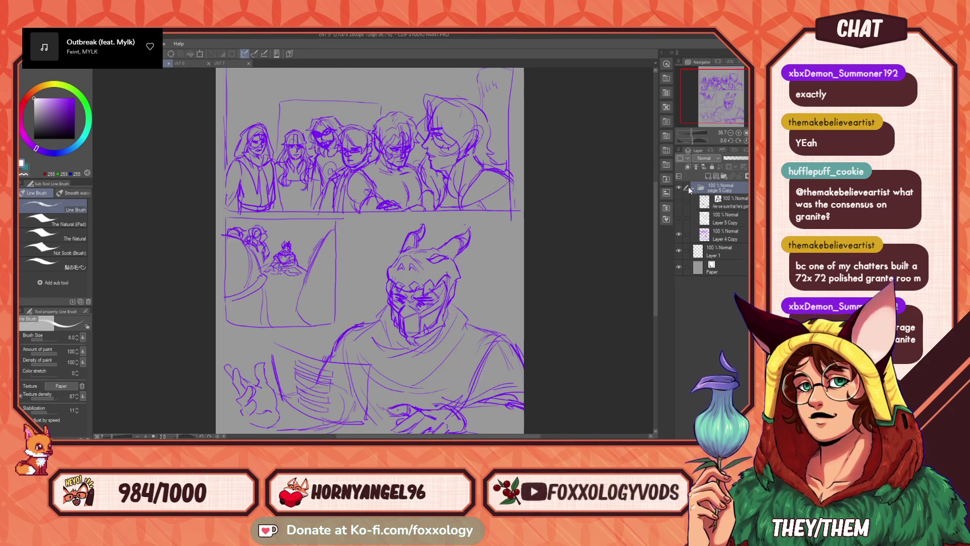
left_click(692, 188)
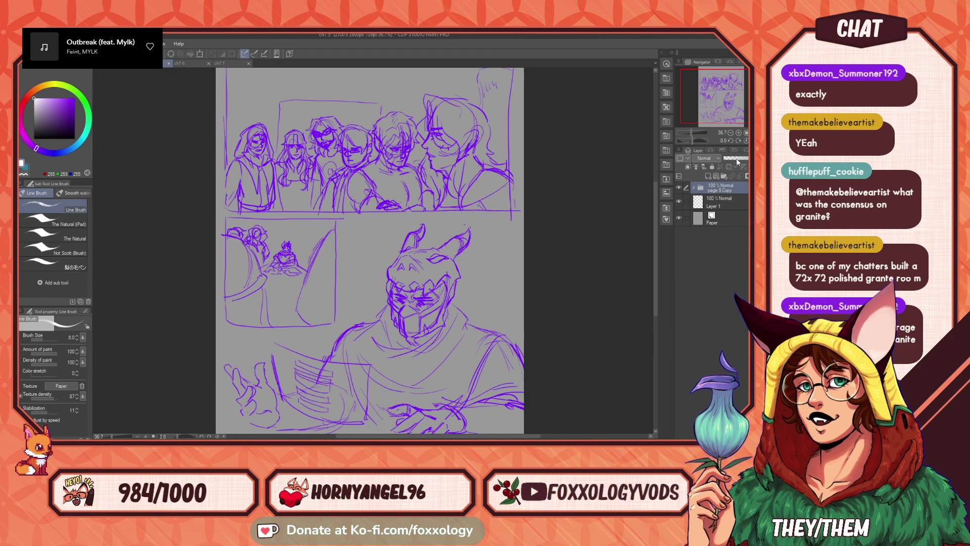
left_click_drag(738, 159, 736, 158)
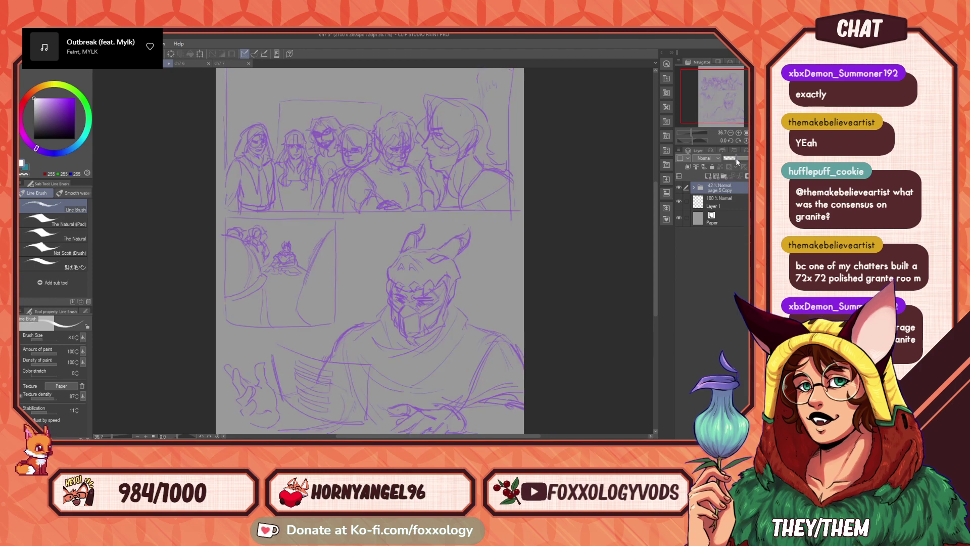
- Add a new layer above the sketch folder, bring in the boarder guide layer, and place the new layer above it
left_click(708, 176)
scroll(369, 165, "up", 1)
left_click_drag(398, 144, 405, 273)
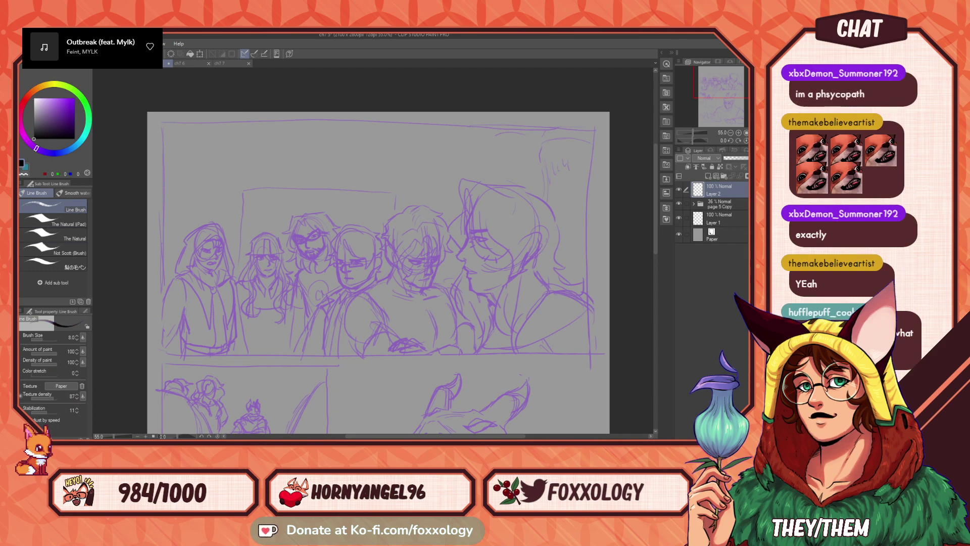
mouse_move(428, 325)
left_mouse_down()
mouse_move(478, 317)
mouse_move(451, 329)
mouse_move(412, 299)
left_mouse_up()
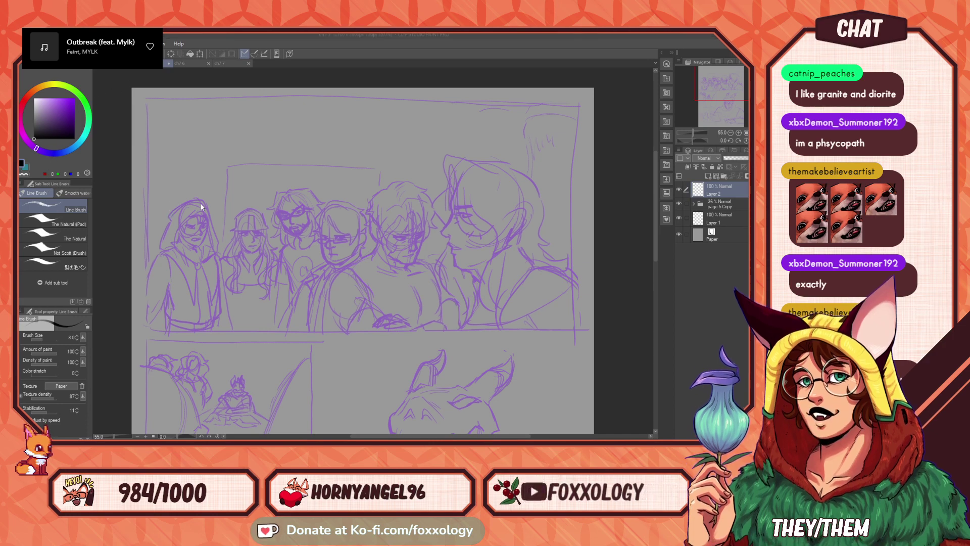
left_click(503, 369)
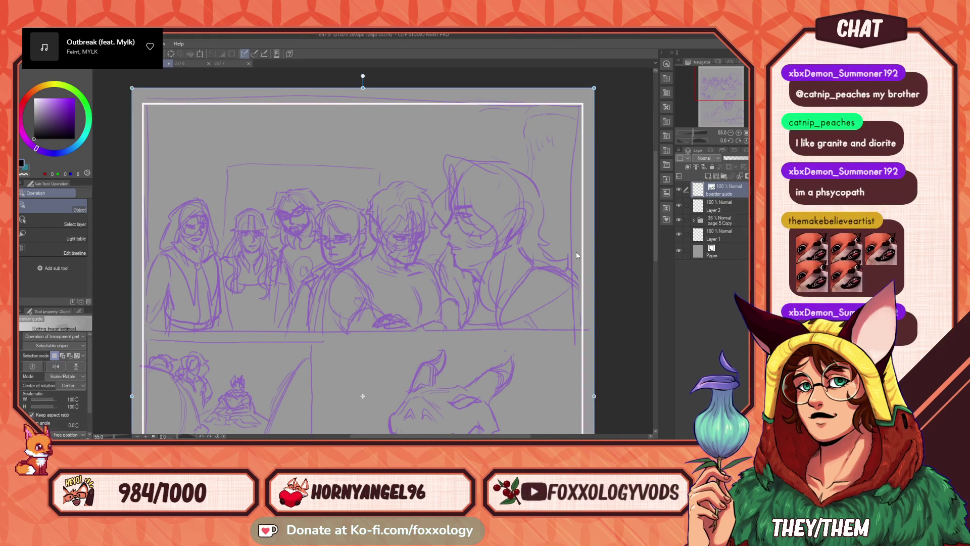
left_click(736, 204)
left_click_drag(729, 194, 729, 188)
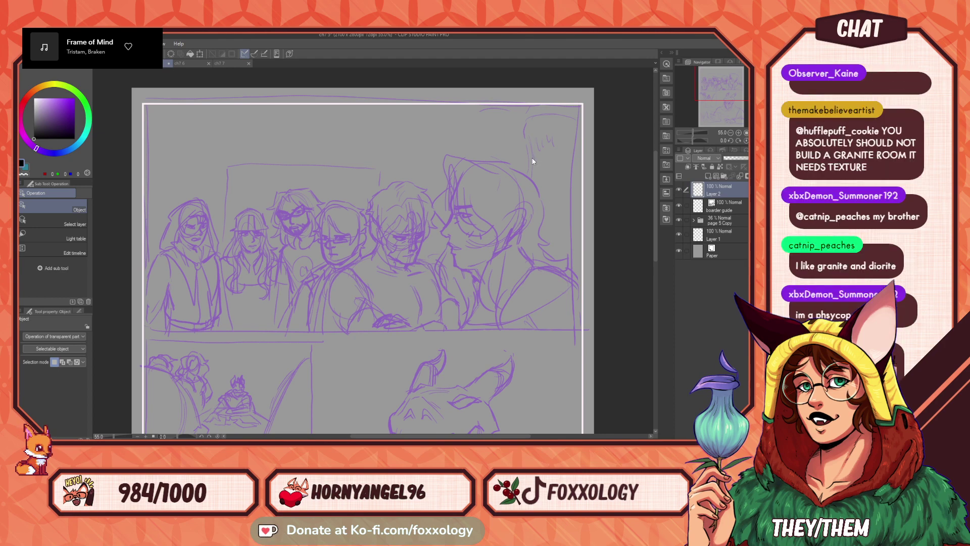
- Create rectangular figure rulers around the wide top group panel and the small panel below it, following the guide and sketch
scroll(298, 234, "down", 2)
scroll(298, 233, "down", 1)
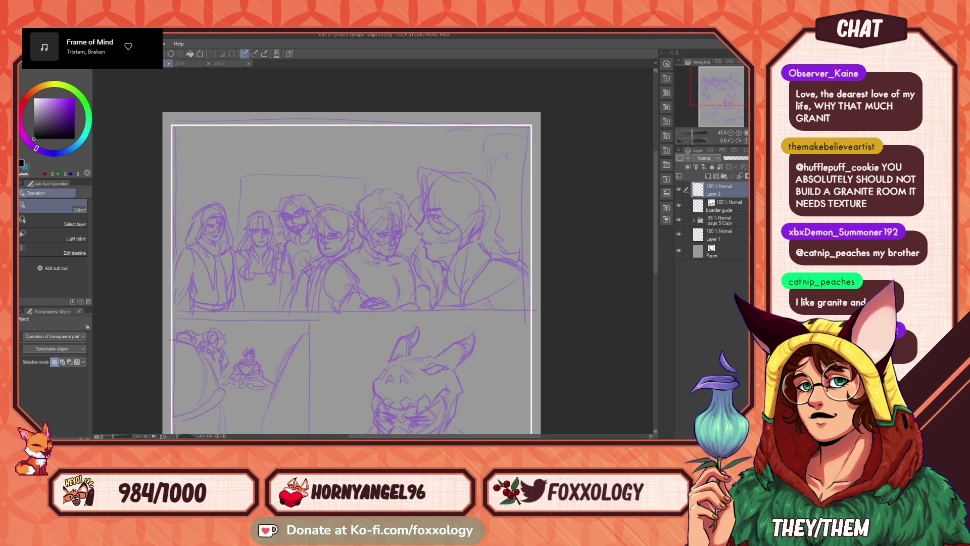
key("u")
left_click(54, 349)
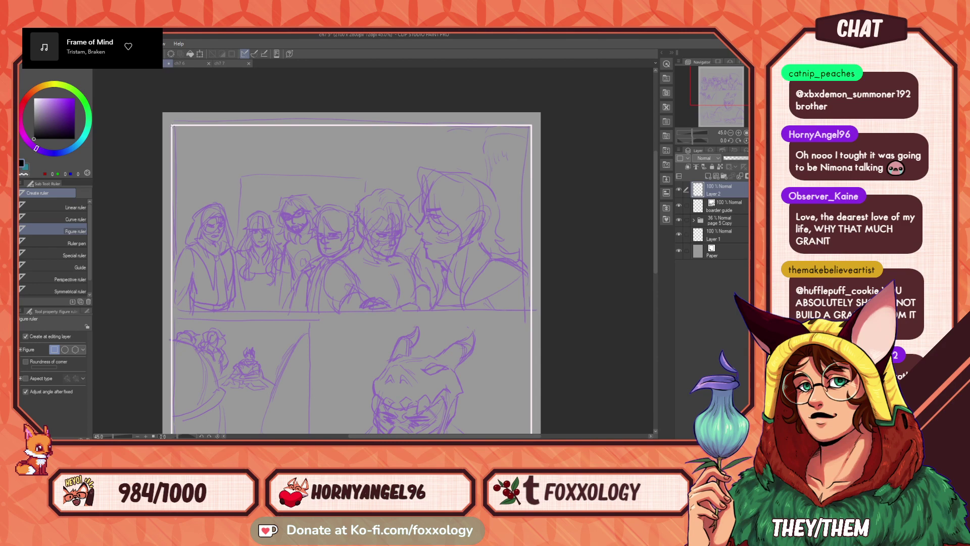
left_click_drag(172, 127, 531, 310)
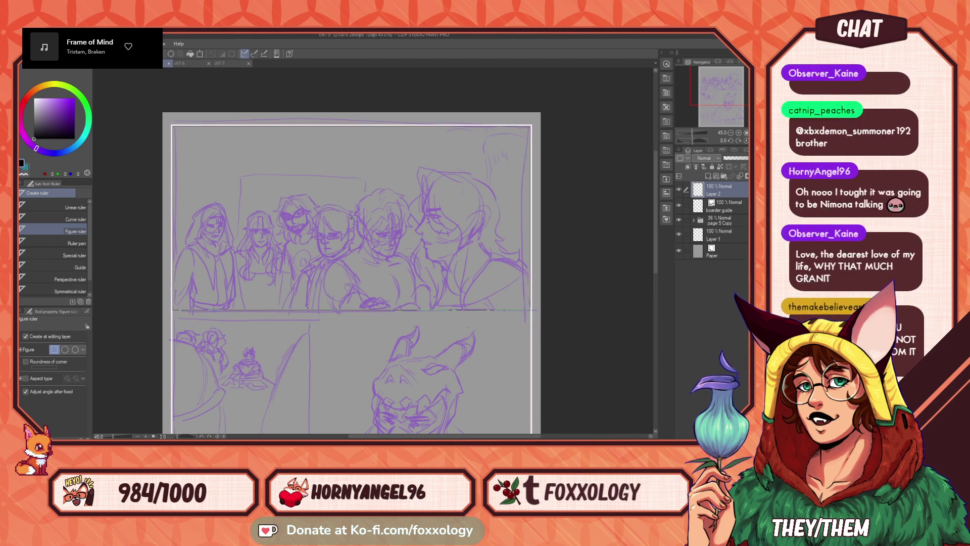
left_click(531, 310)
left_click_drag(456, 363, 440, 157)
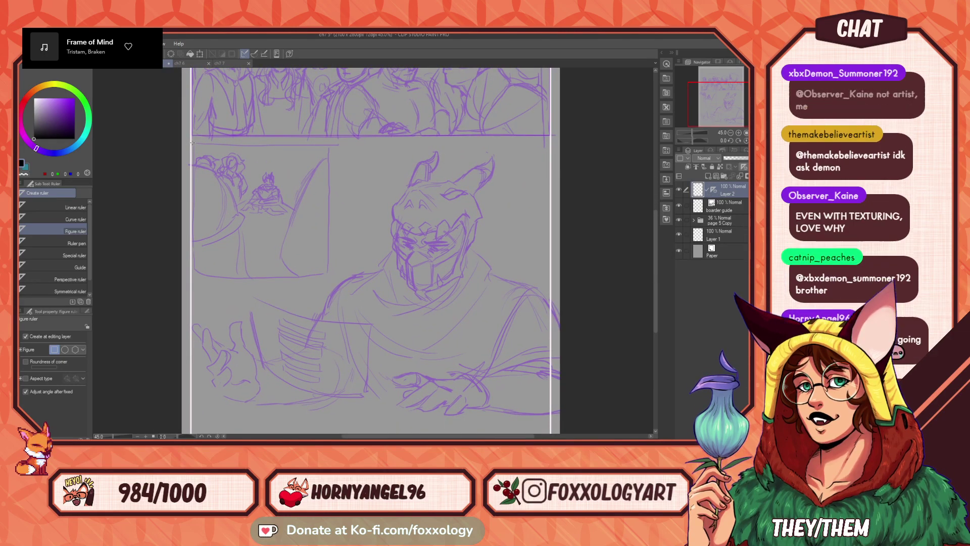
left_click_drag(192, 143, 333, 276)
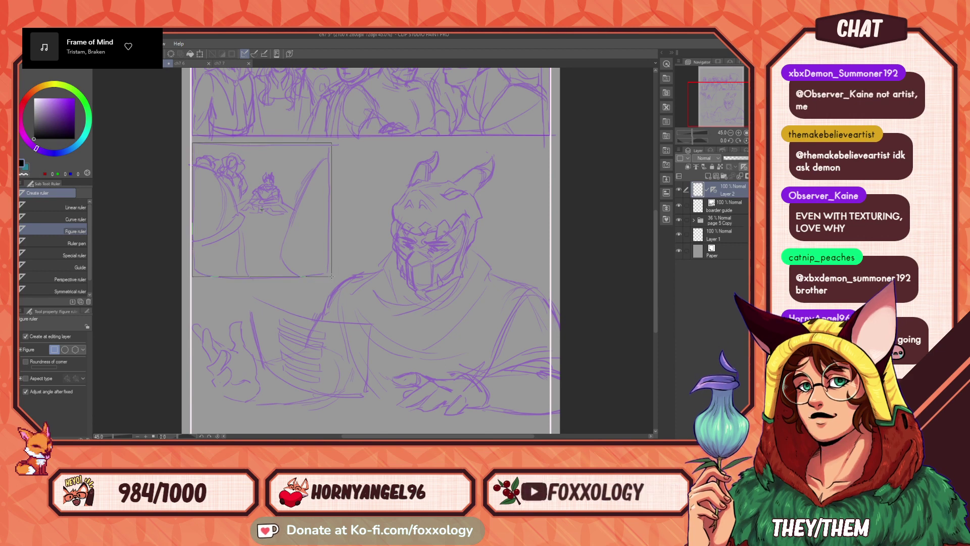
left_click_drag(422, 196, 416, 221)
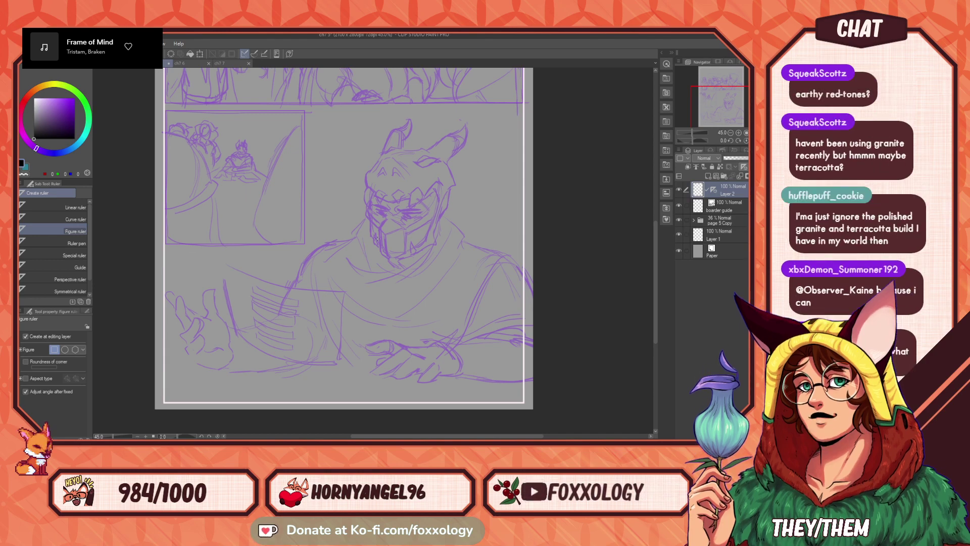
left_click_drag(336, 156, 350, 355)
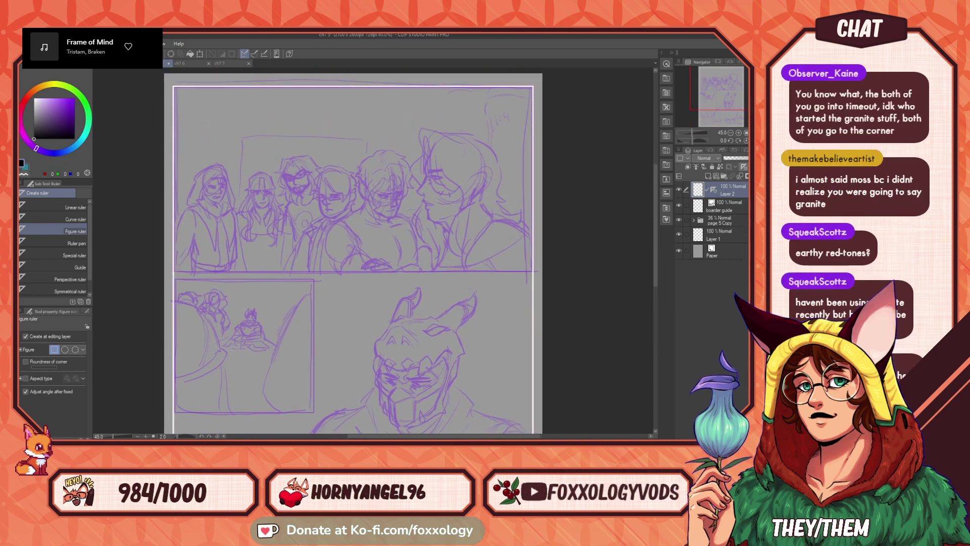
- Ink black borders along both rectangular rulers with the Line Brush and hide the boarder guide layer
key("p")
mouse_move(173, 147)
left_mouse_down()
mouse_move(436, 271)
mouse_move(222, 87)
mouse_move(174, 87)
left_mouse_up()
left_click_drag(349, 319, 394, 218)
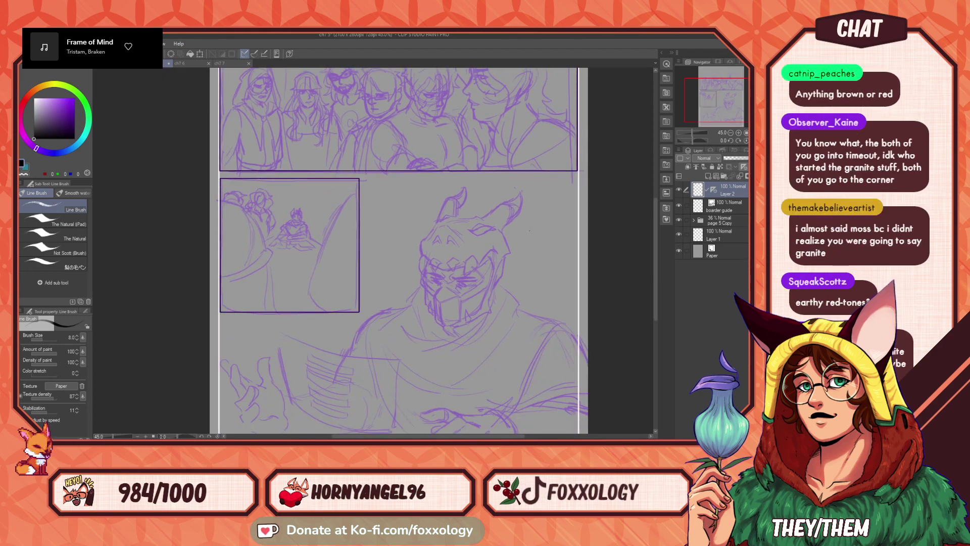
left_click(678, 205)
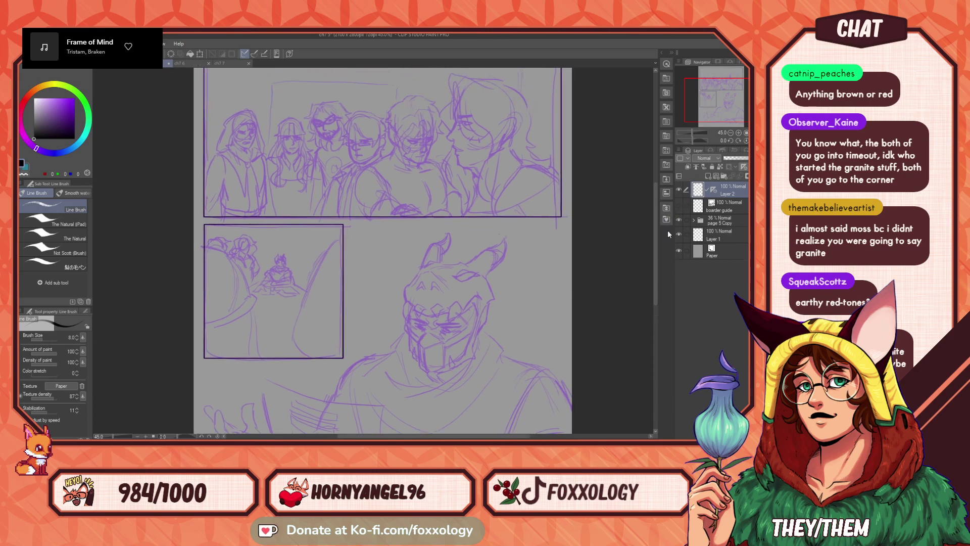
- Move Layer 1 to the top of the layer stack, rename the inked border layer "boarders", and make Layer 1 active
left_click_drag(546, 266, 550, 351)
left_click_drag(724, 227, 732, 186)
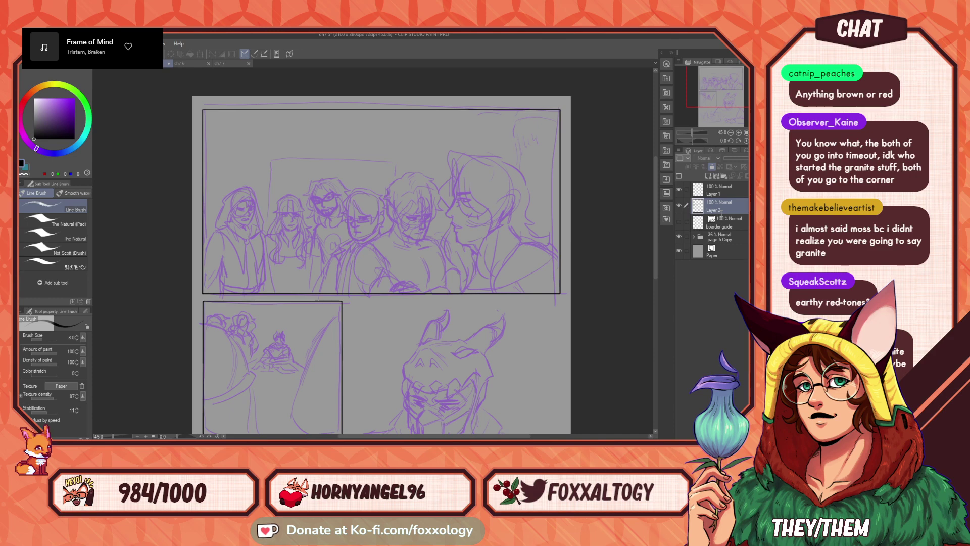
double_click(714, 210)
type("boarders")
key("Return")
left_click(722, 193)
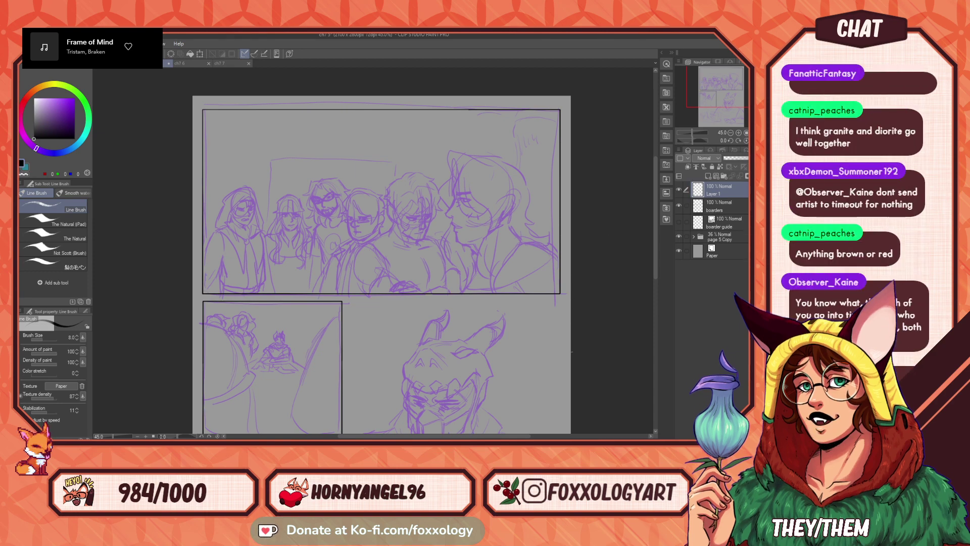
- Ink the outer hair contour of the large profile character in the top panel, from the forehead wave down to the shoulder
scroll(574, 340, "up", 1)
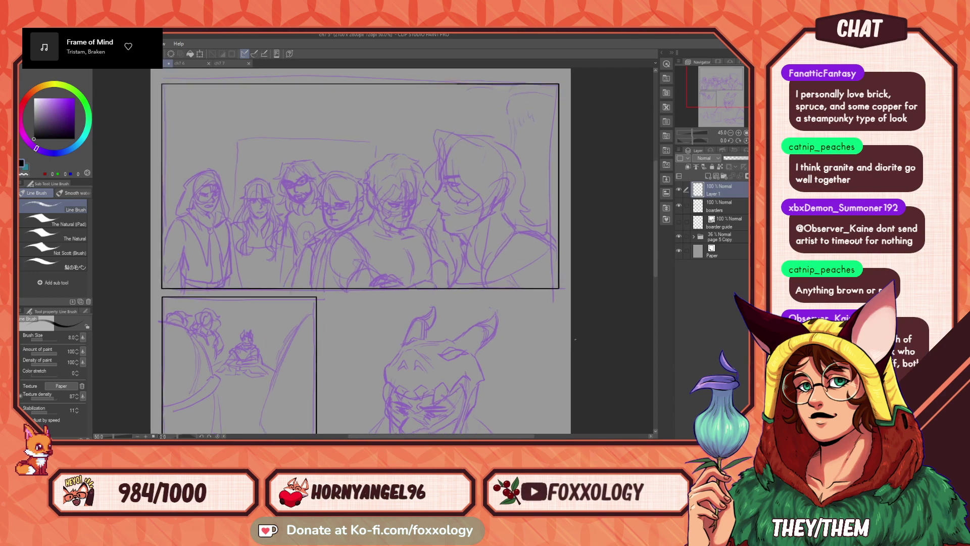
scroll(575, 340, "up", 1)
left_click_drag(354, 236, 415, 310)
left_click_drag(391, 358, 411, 356)
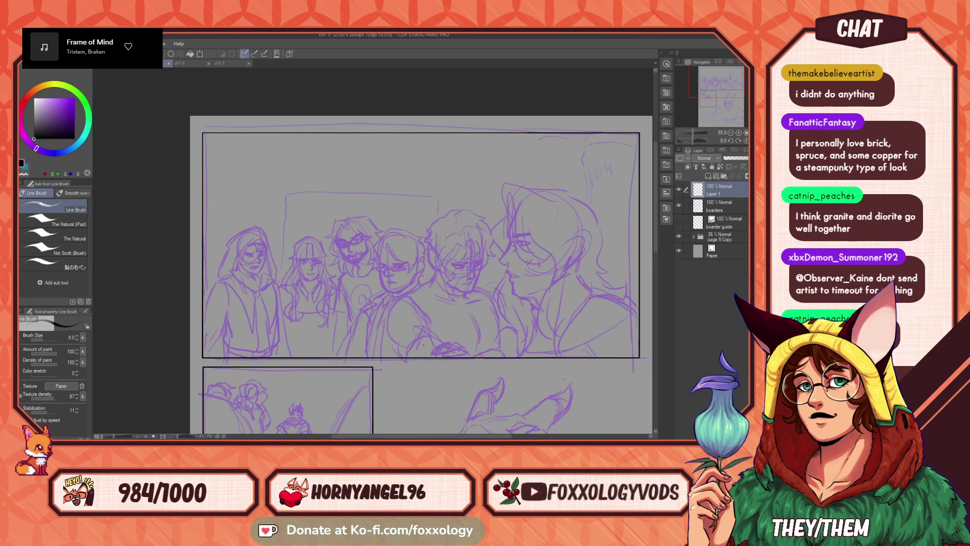
scroll(461, 251, "up", 4)
mouse_move(462, 251)
left_mouse_down()
mouse_move(326, 251)
mouse_move(293, 271)
left_mouse_up()
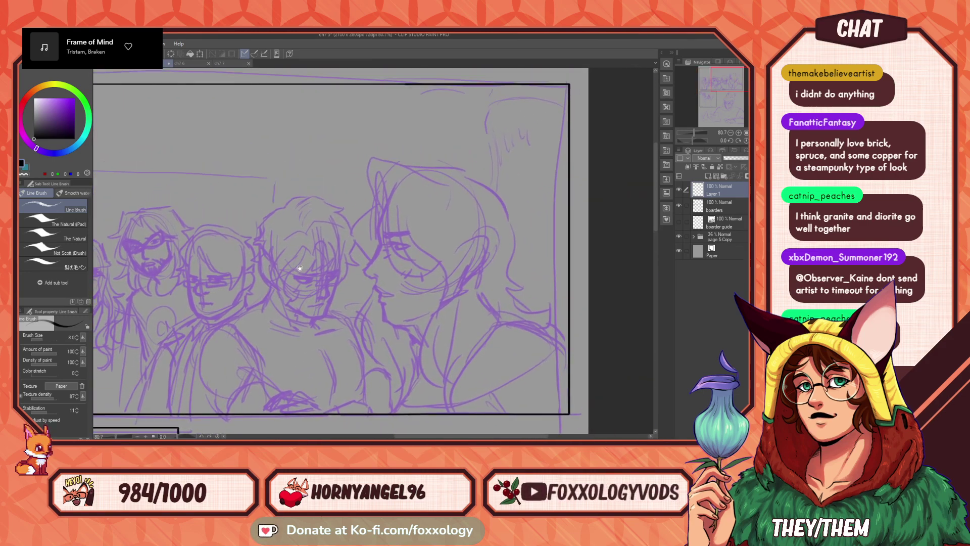
left_click_drag(376, 198, 380, 207)
left_click_drag(442, 169, 496, 191)
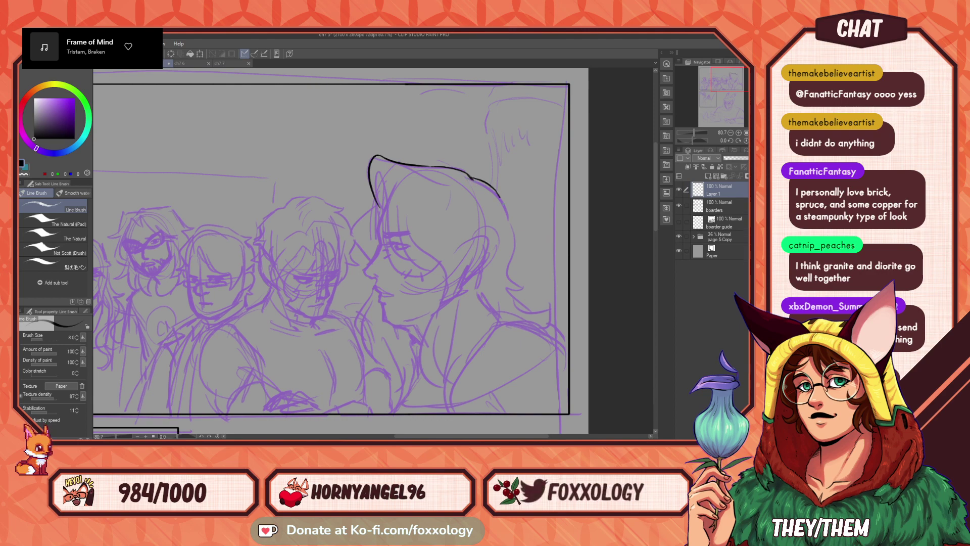
mouse_move(513, 230)
left_mouse_down()
mouse_move(539, 270)
mouse_move(513, 268)
mouse_move(518, 292)
left_mouse_up()
key("ctrl+z")
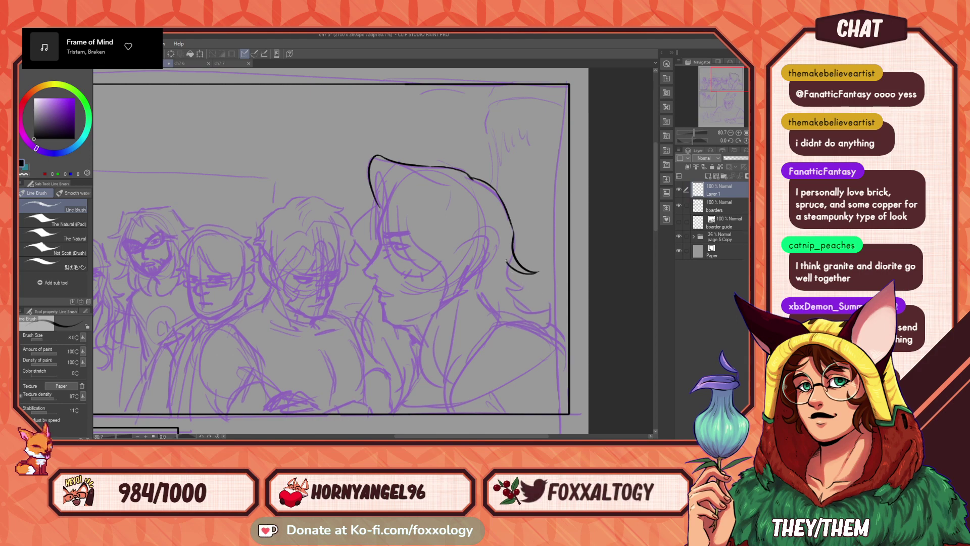
left_click_drag(554, 313, 559, 329)
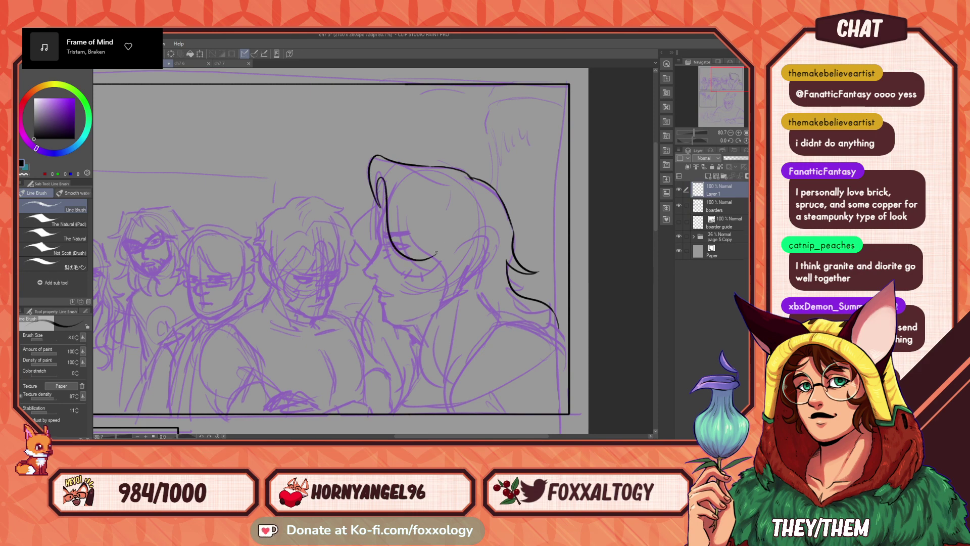
- Redraw the profile character's front hair strand sweeping across the cheek and ink the long lock hanging down to the chest
key("ctrl+z")
mouse_move(376, 176)
left_mouse_down()
mouse_move(452, 247)
mouse_move(442, 245)
mouse_move(428, 290)
left_mouse_up()
left_click_drag(425, 253, 442, 380)
key("ctrl+z")
mouse_move(443, 380)
left_mouse_down()
mouse_move(431, 336)
mouse_move(448, 315)
left_mouse_up()
key("ctrl+z")
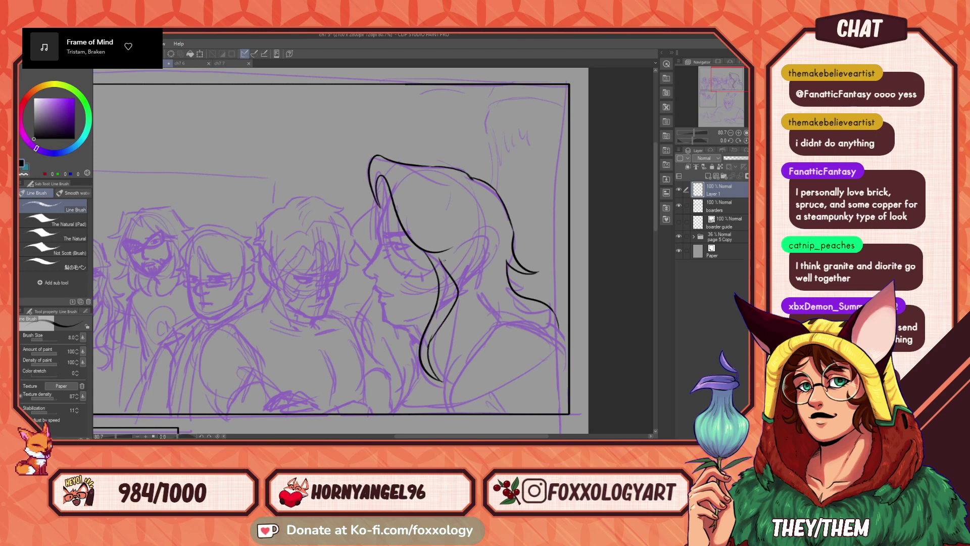
left_click_drag(444, 260, 449, 298)
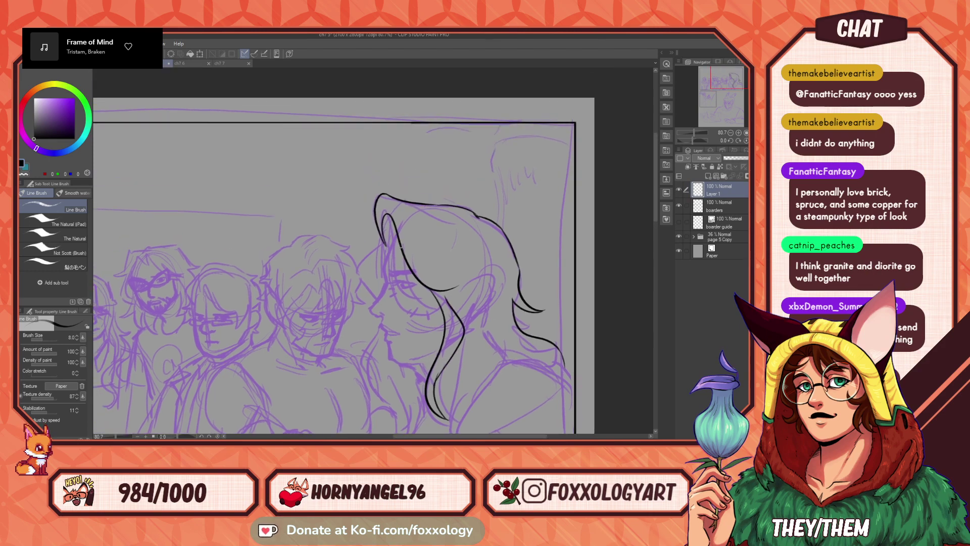
- Ink the profile character's face outline from the forehead past the nose to the lips, and add the eyebrow and eye lines
left_click_drag(393, 243, 385, 281)
left_click_drag(465, 244, 516, 199)
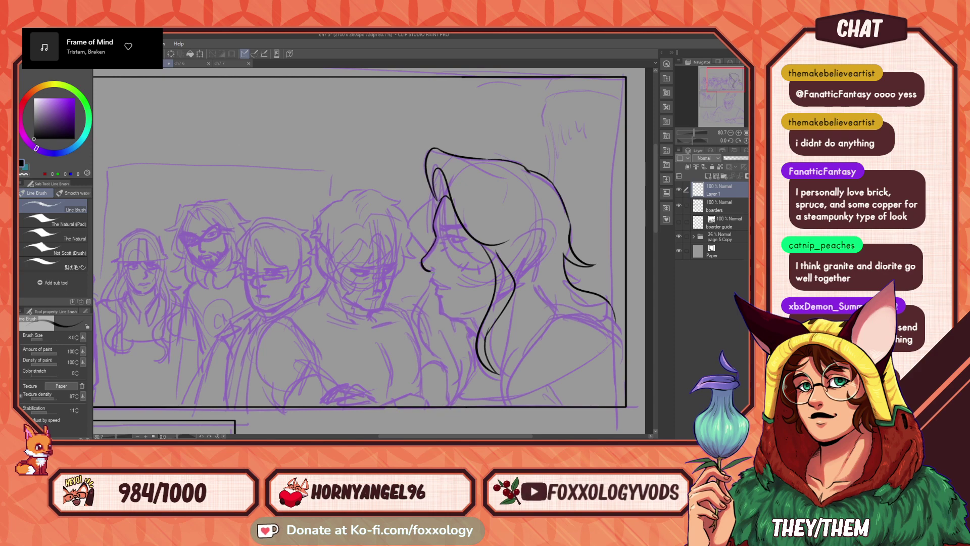
left_click_drag(436, 236, 424, 269)
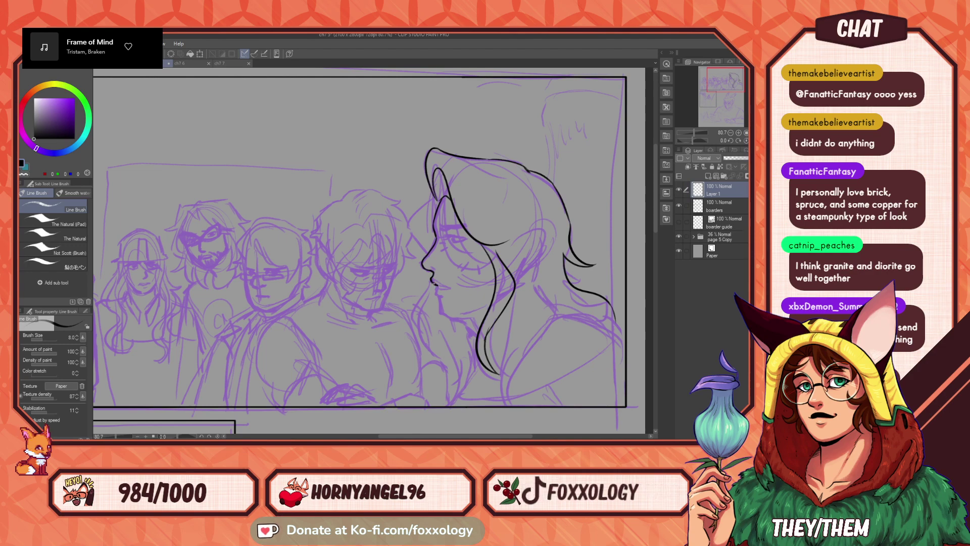
left_click_drag(486, 322, 453, 328)
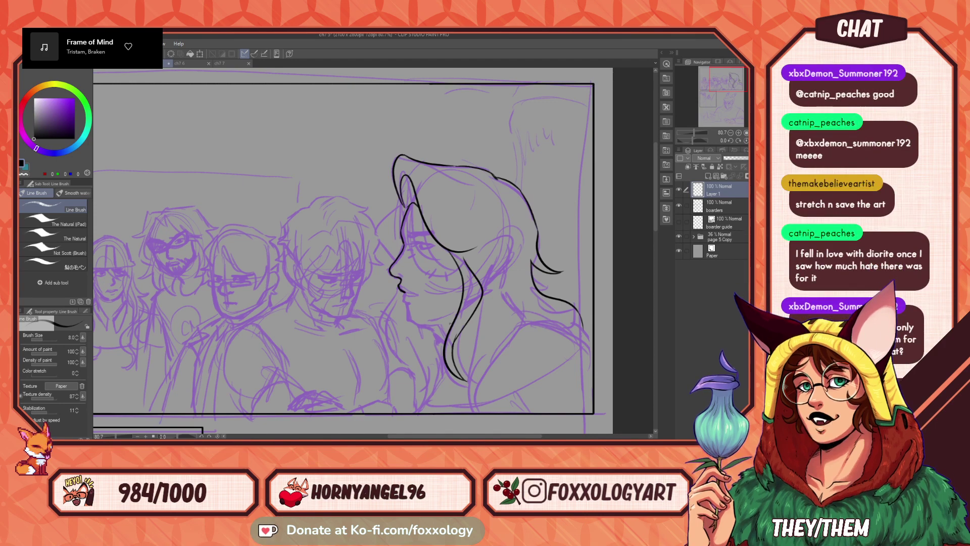
scroll(563, 265, "down", 5)
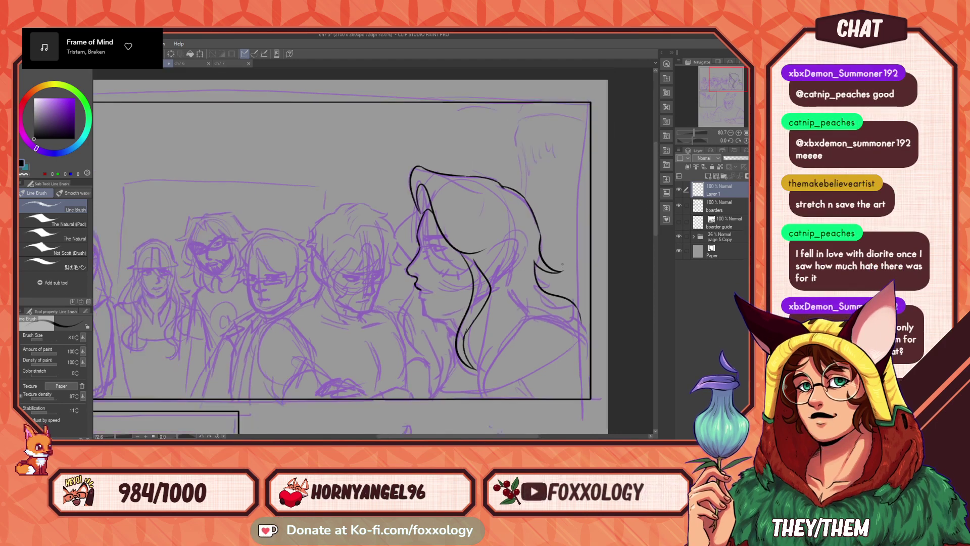
left_click_drag(461, 283, 447, 235)
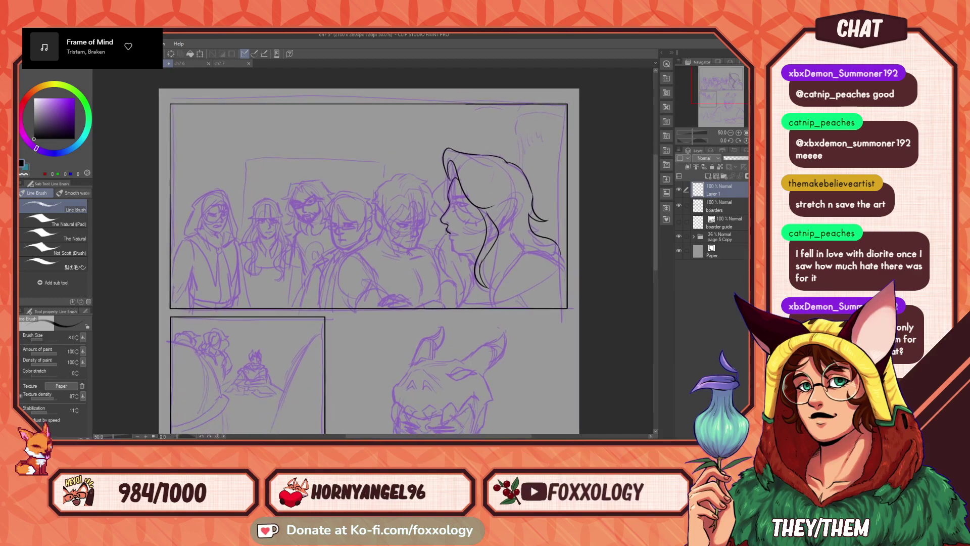